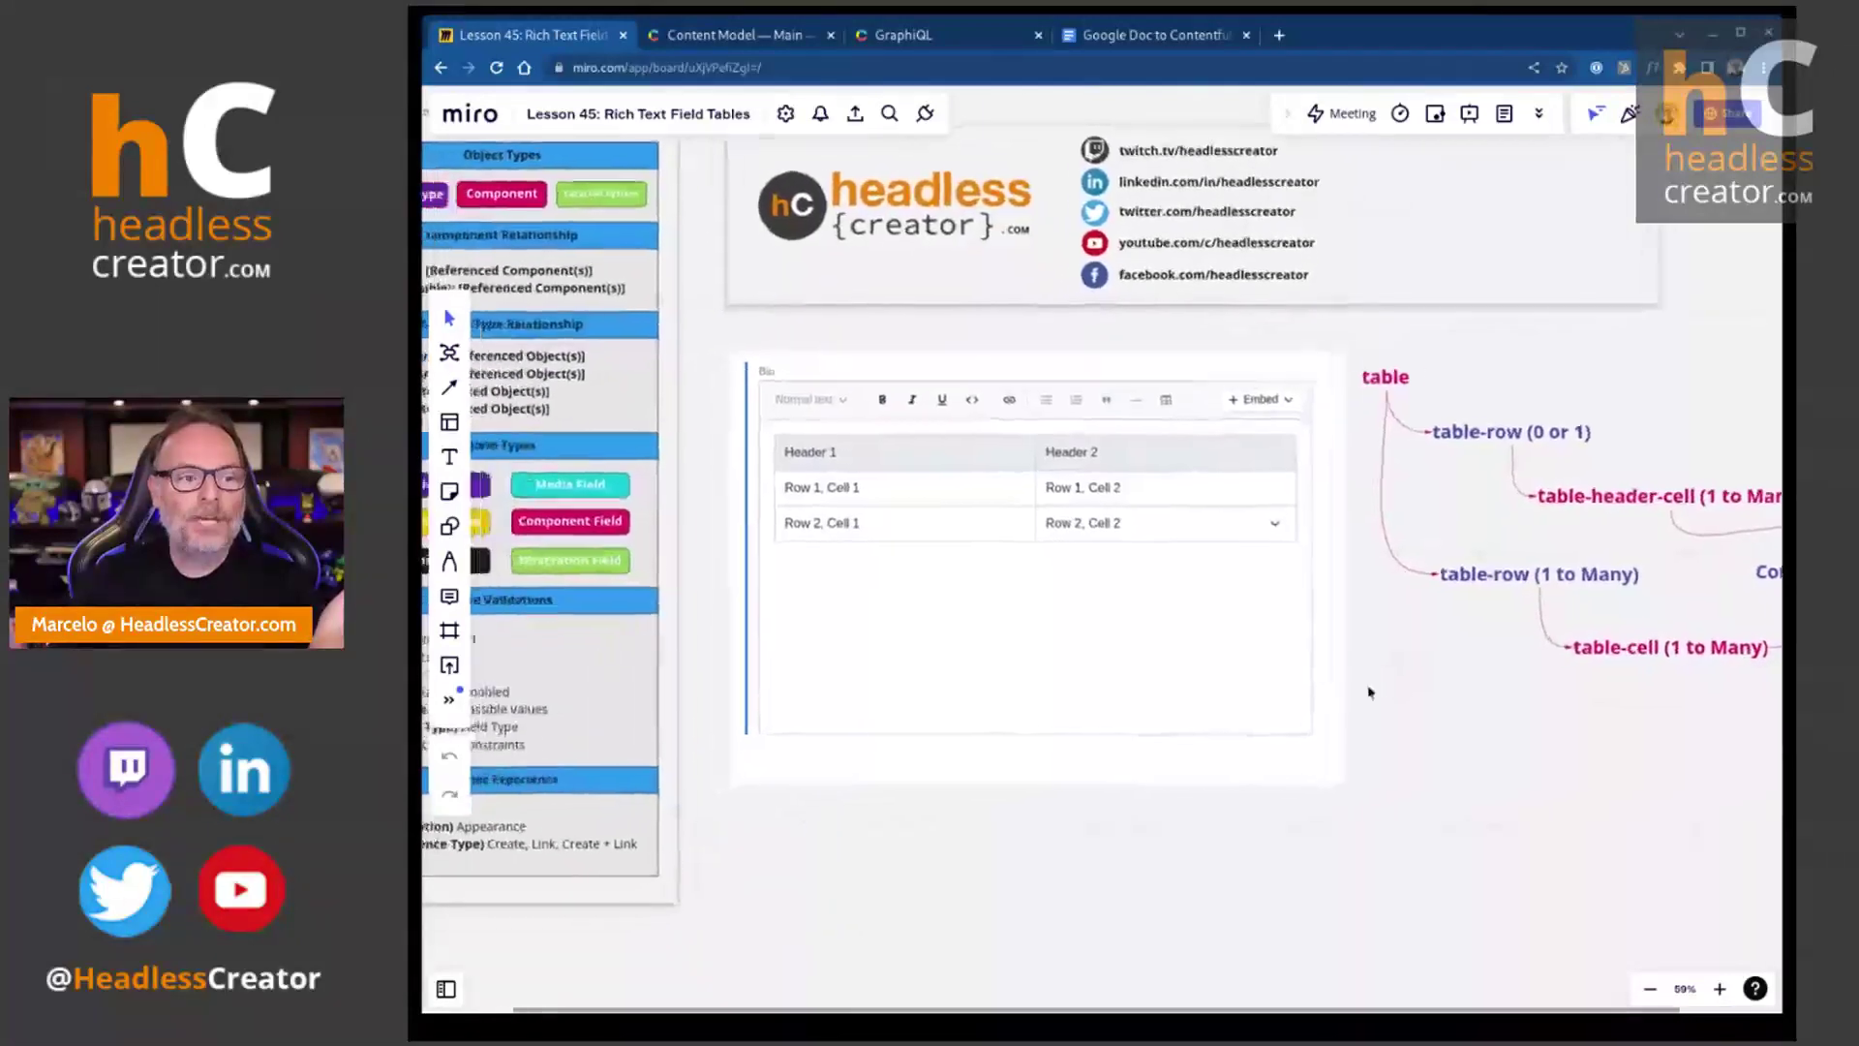
# - Examine the sample Bio table and the diagram of its table, table-row, table-header-cell, table-cell and Content Nodes hierarchy
pyautogui.scroll(3, 1282, 705)
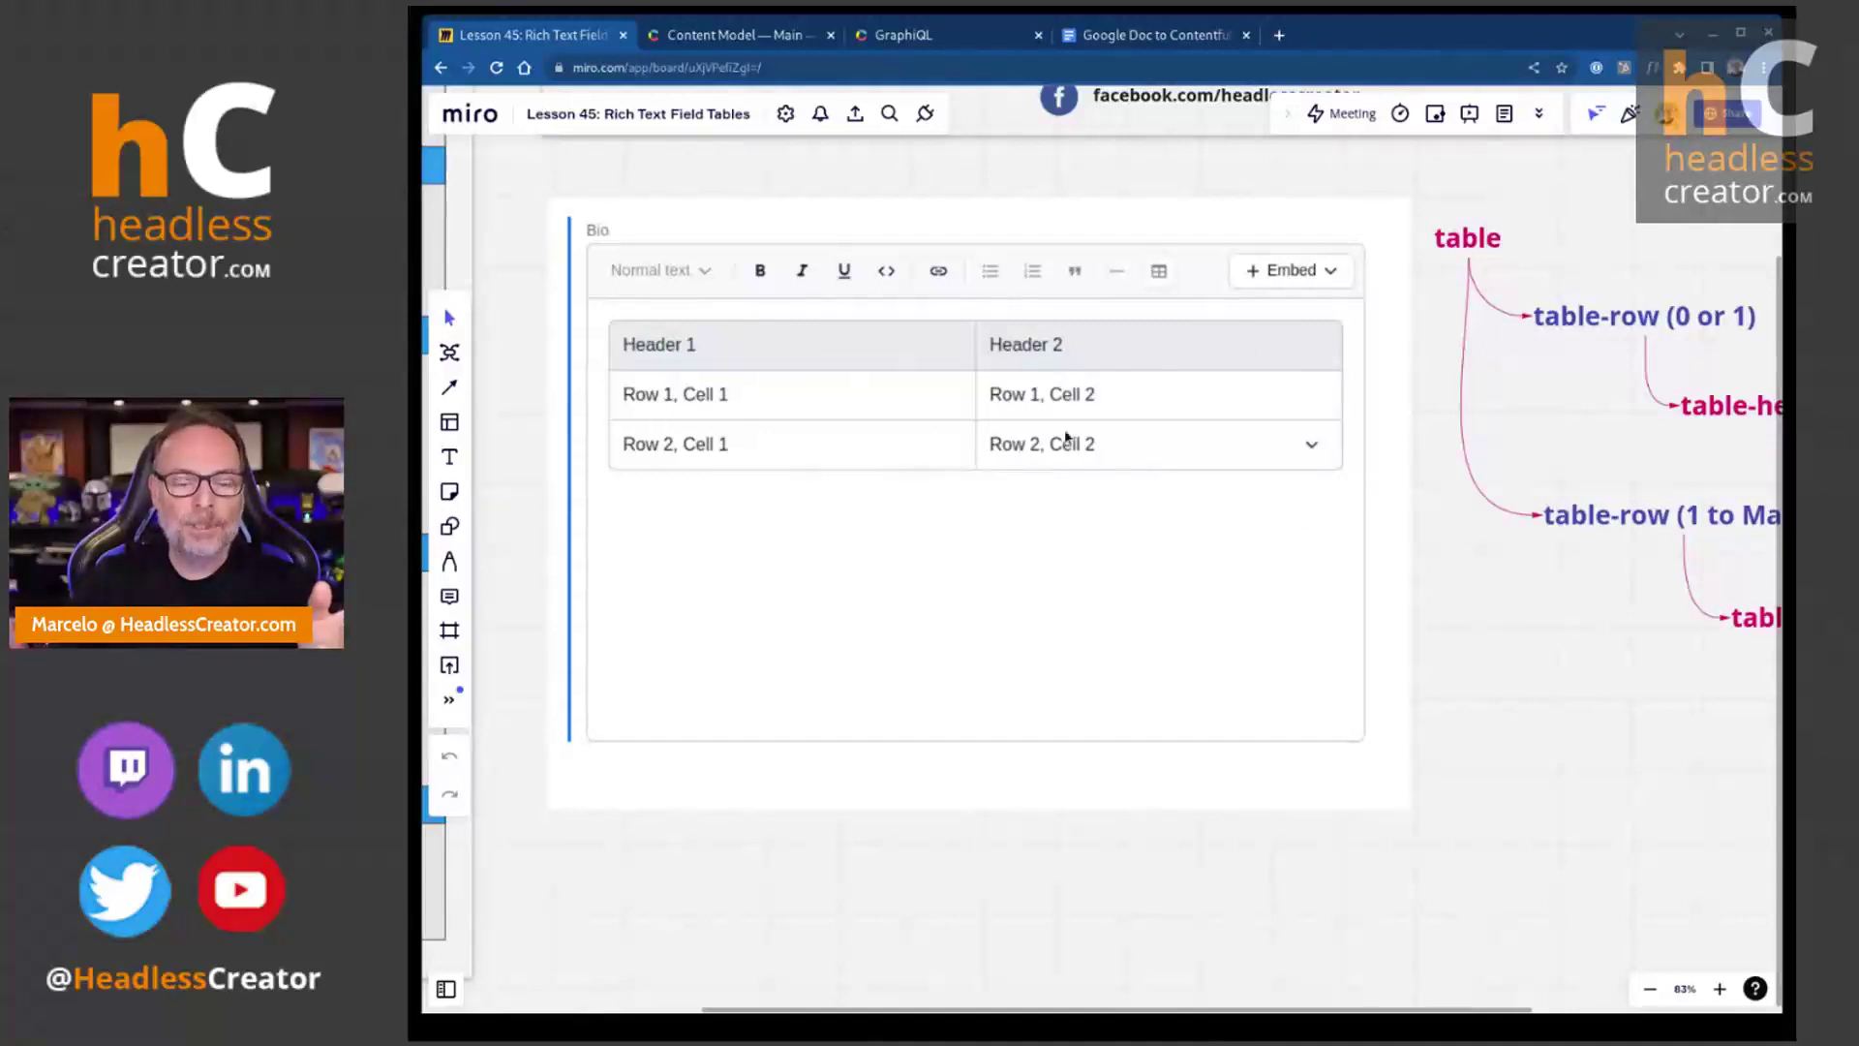
pyautogui.moveTo(1602, 707); pyautogui.dragTo(1523, 747)
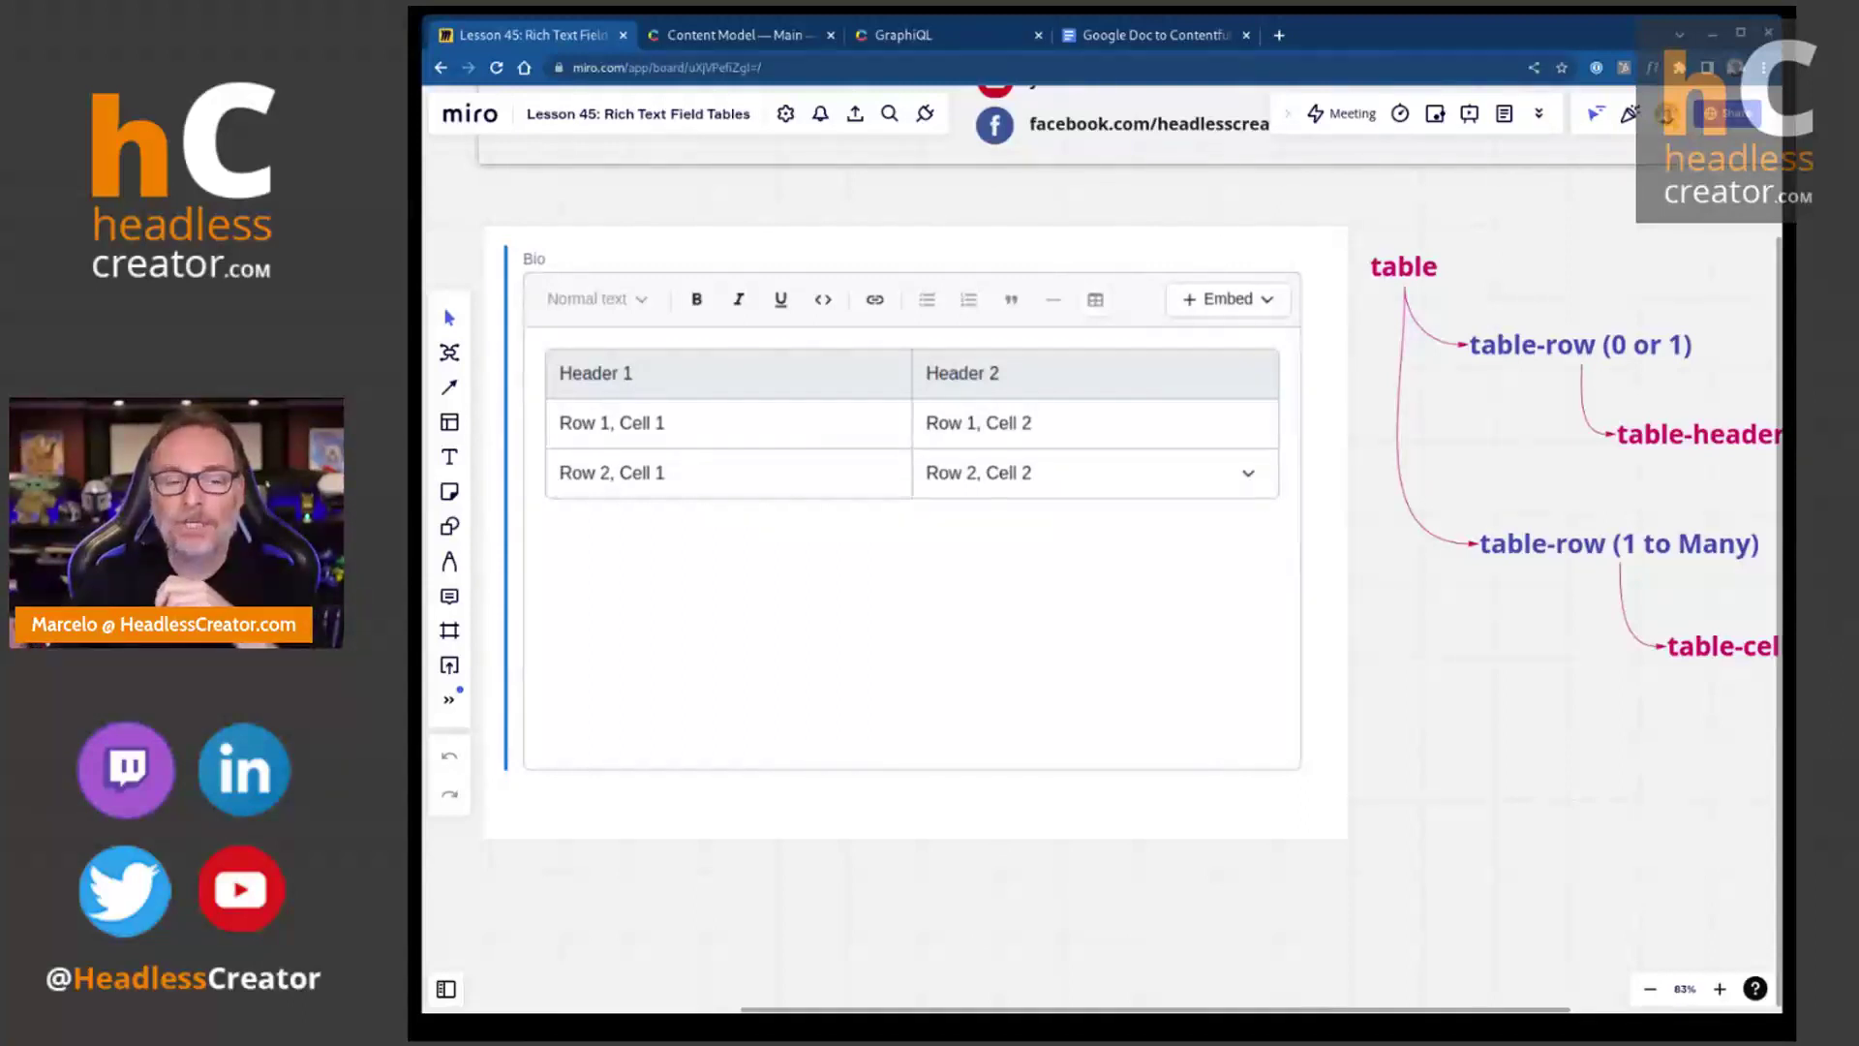
pyautogui.hscroll(1, 1655, 279)
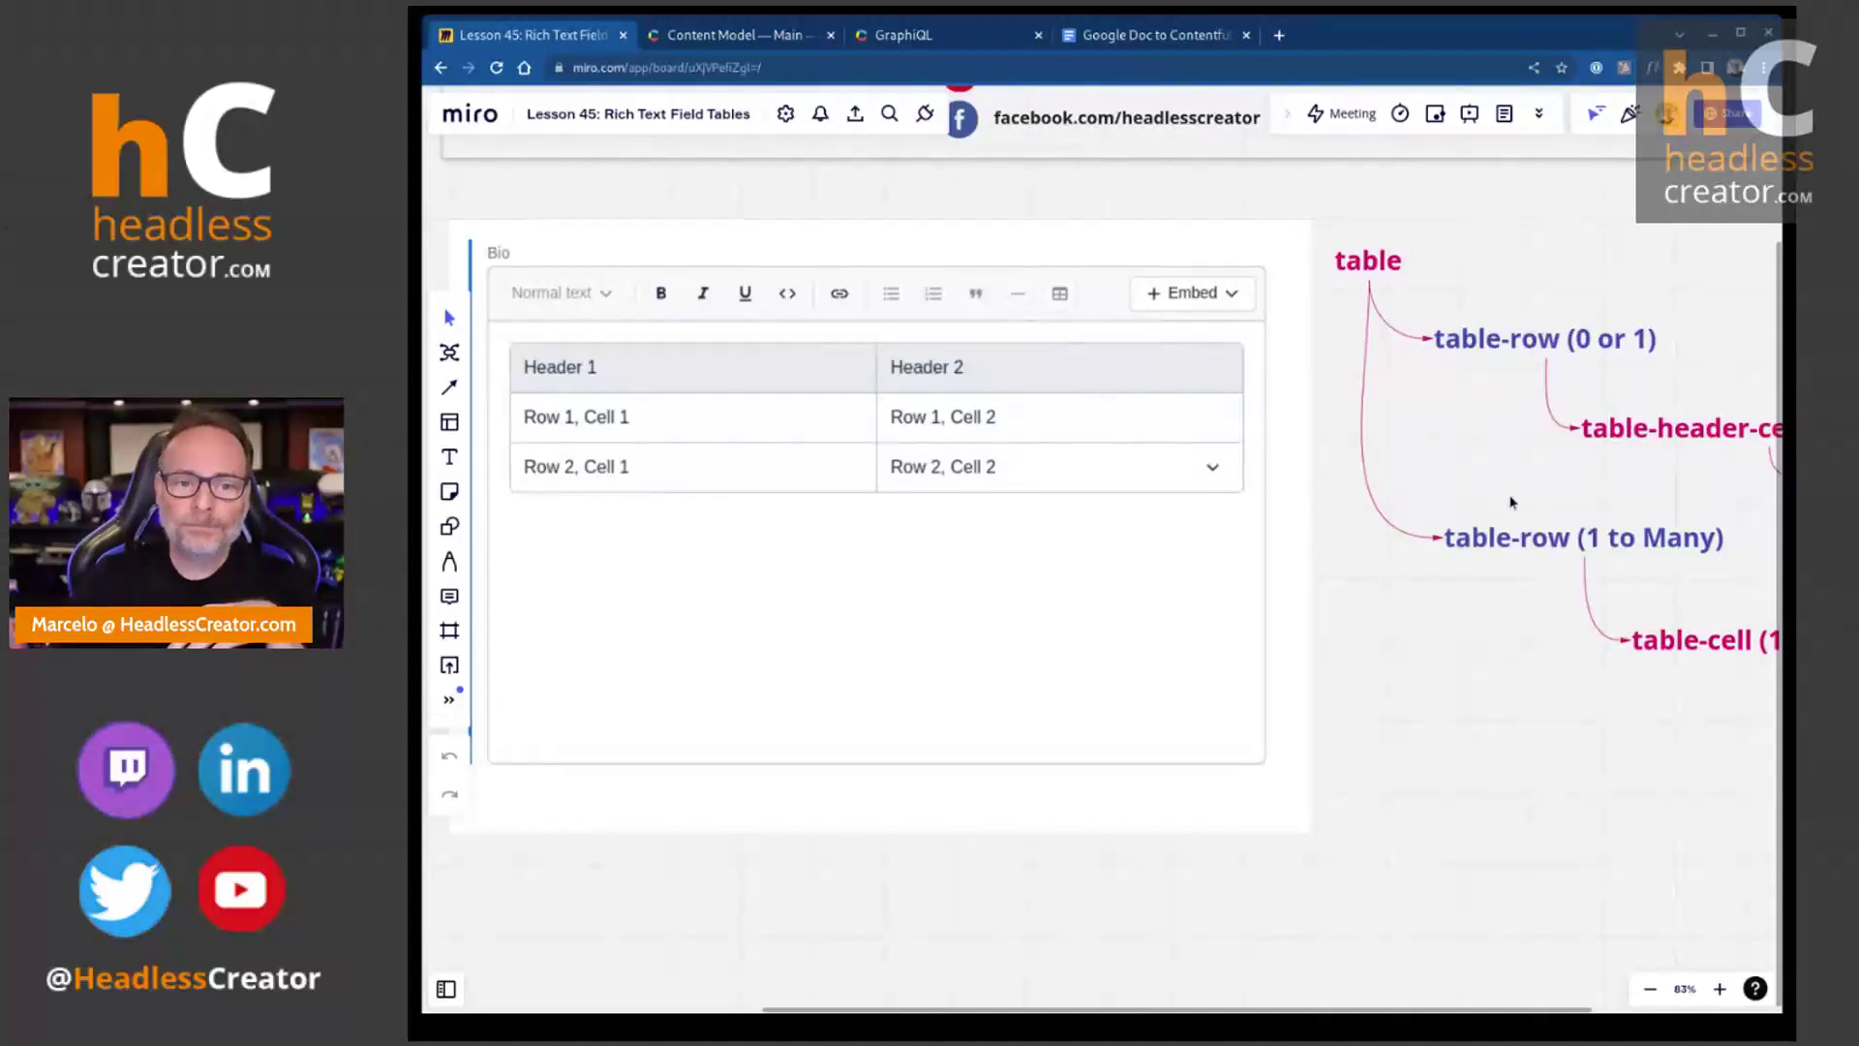
pyautogui.moveTo(1510, 497); pyautogui.dragTo(1560, 456)
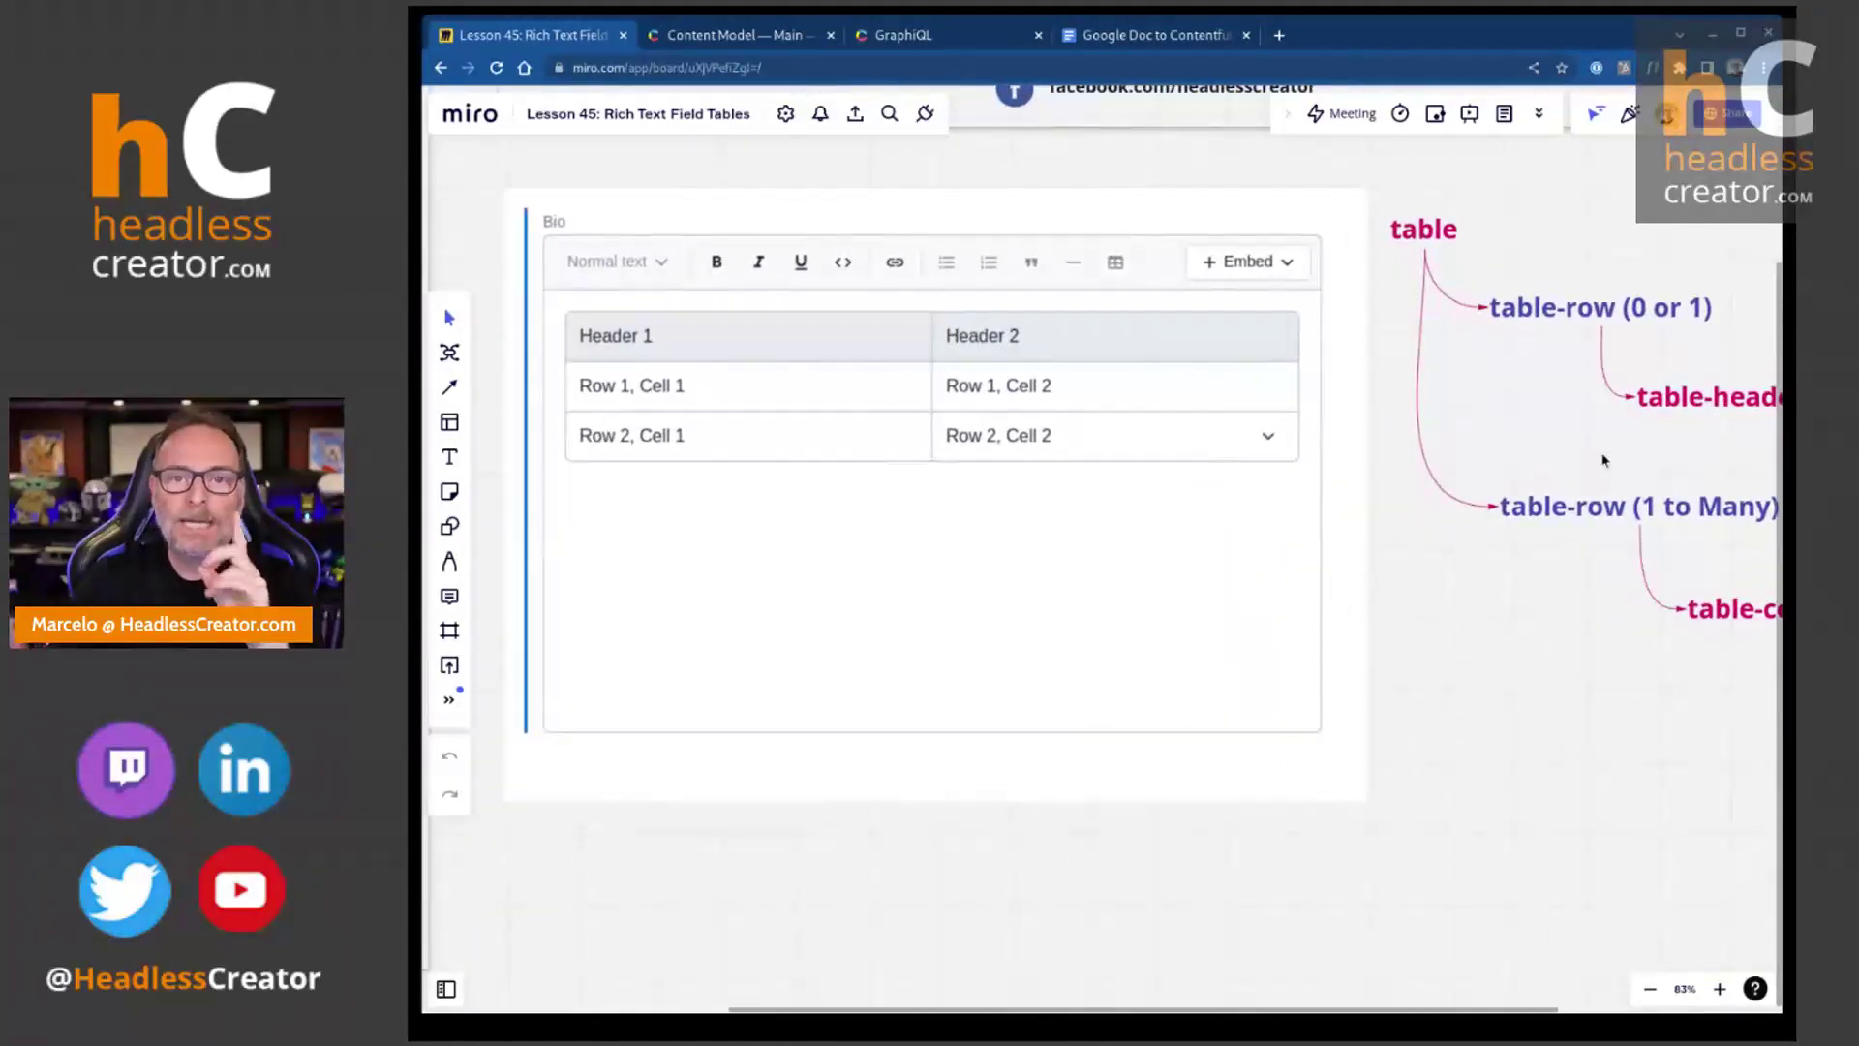
pyautogui.moveTo(1597, 465); pyautogui.dragTo(1176, 447)
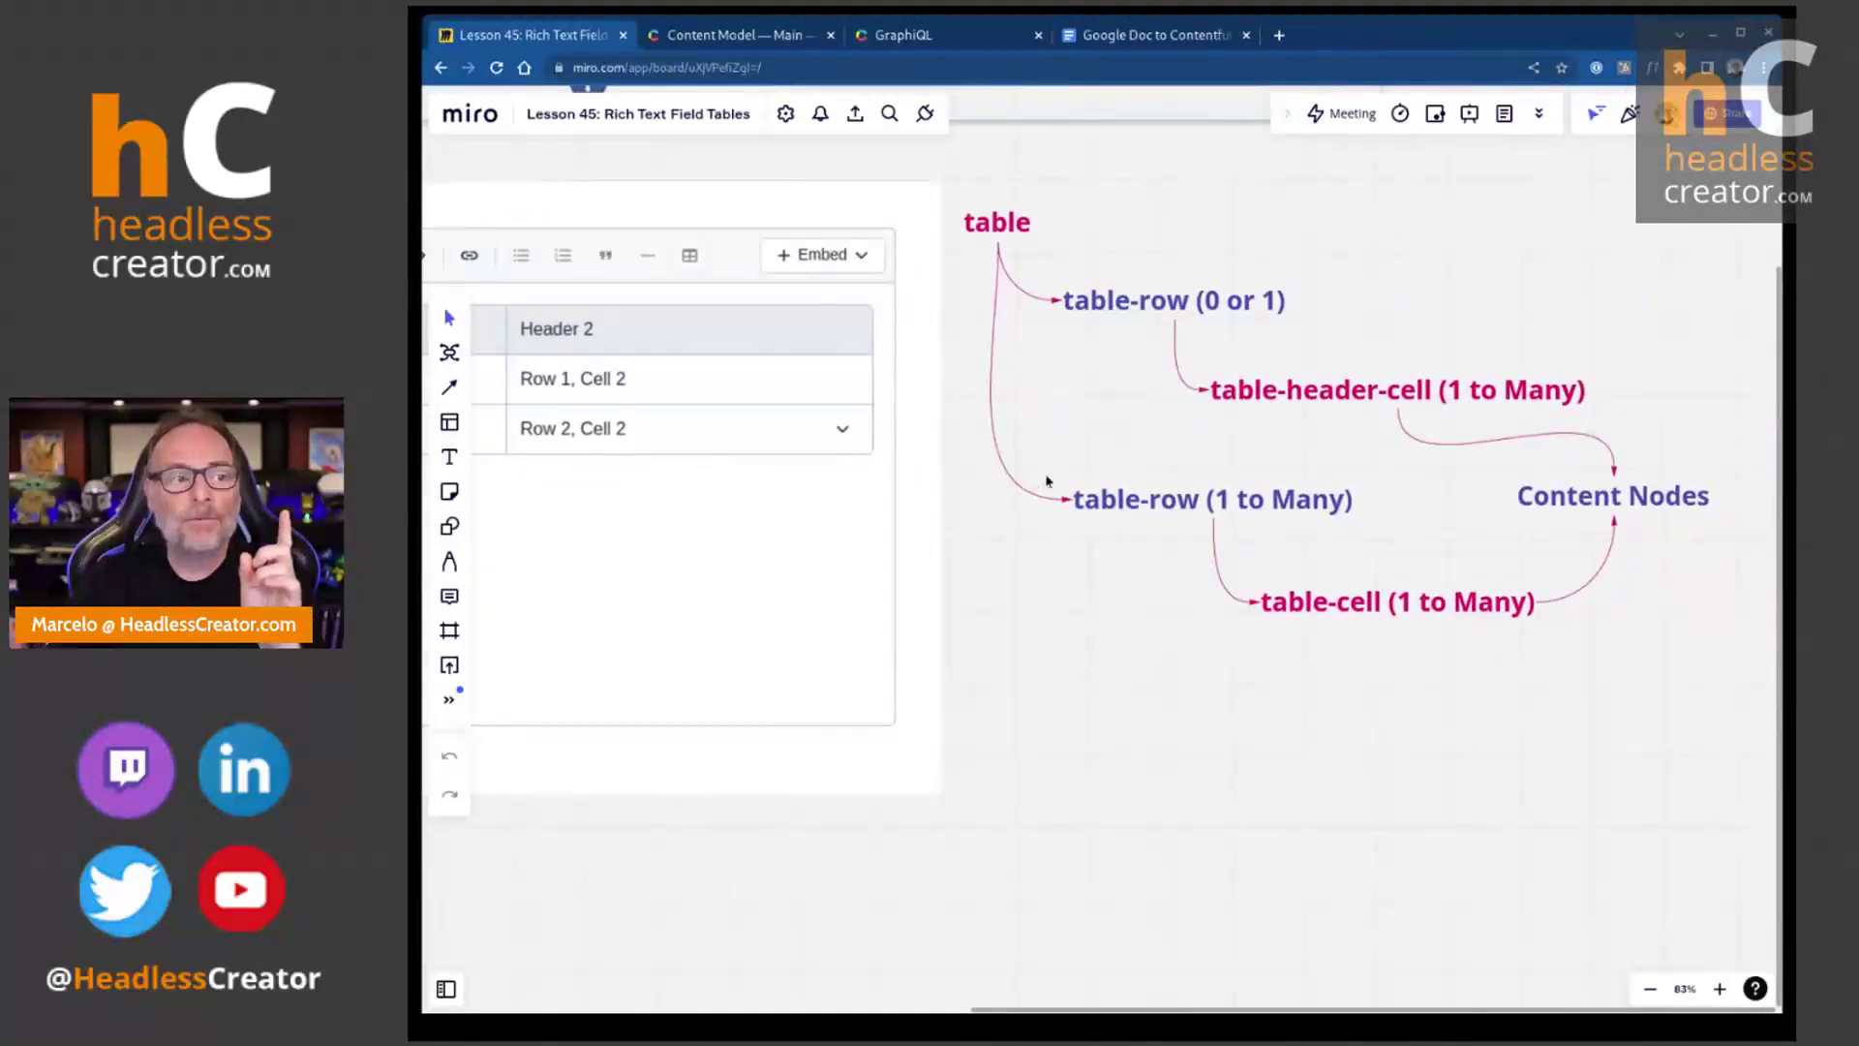
pyautogui.moveTo(1047, 482); pyautogui.dragTo(1288, 479)
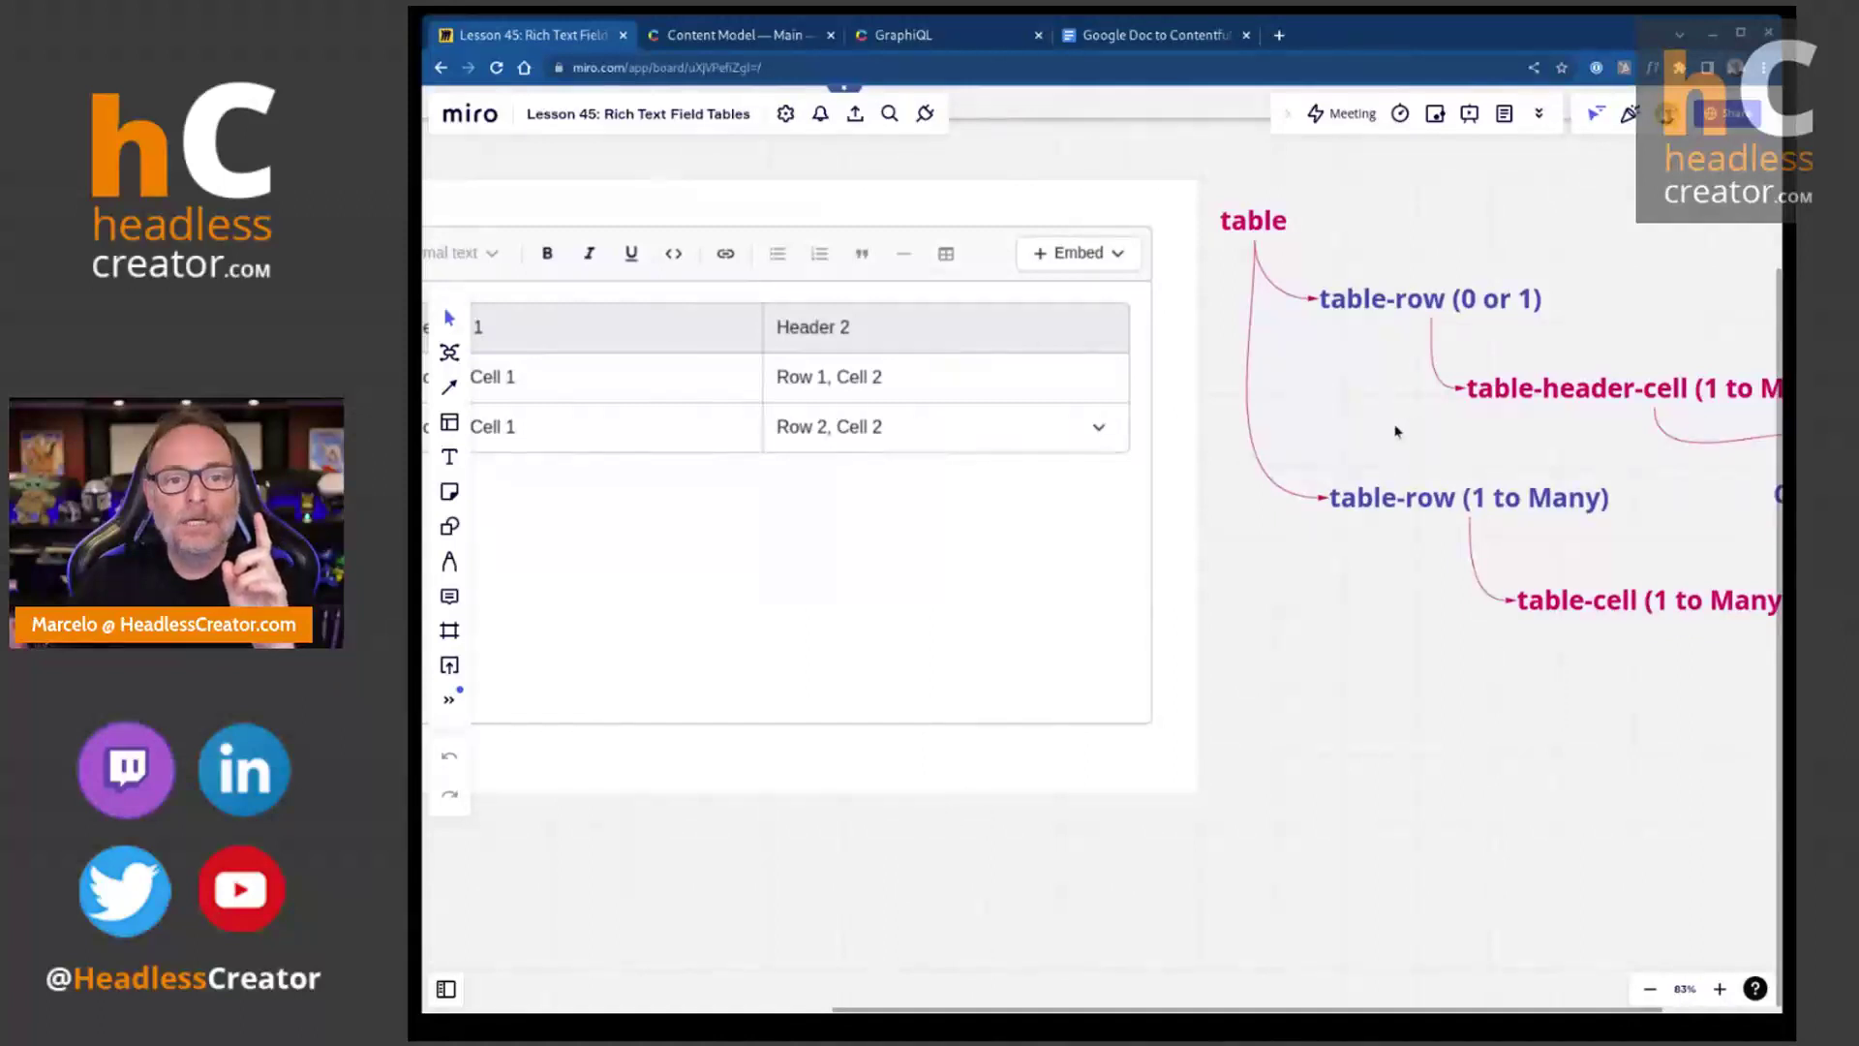
pyautogui.moveTo(1398, 431); pyautogui.dragTo(1249, 401)
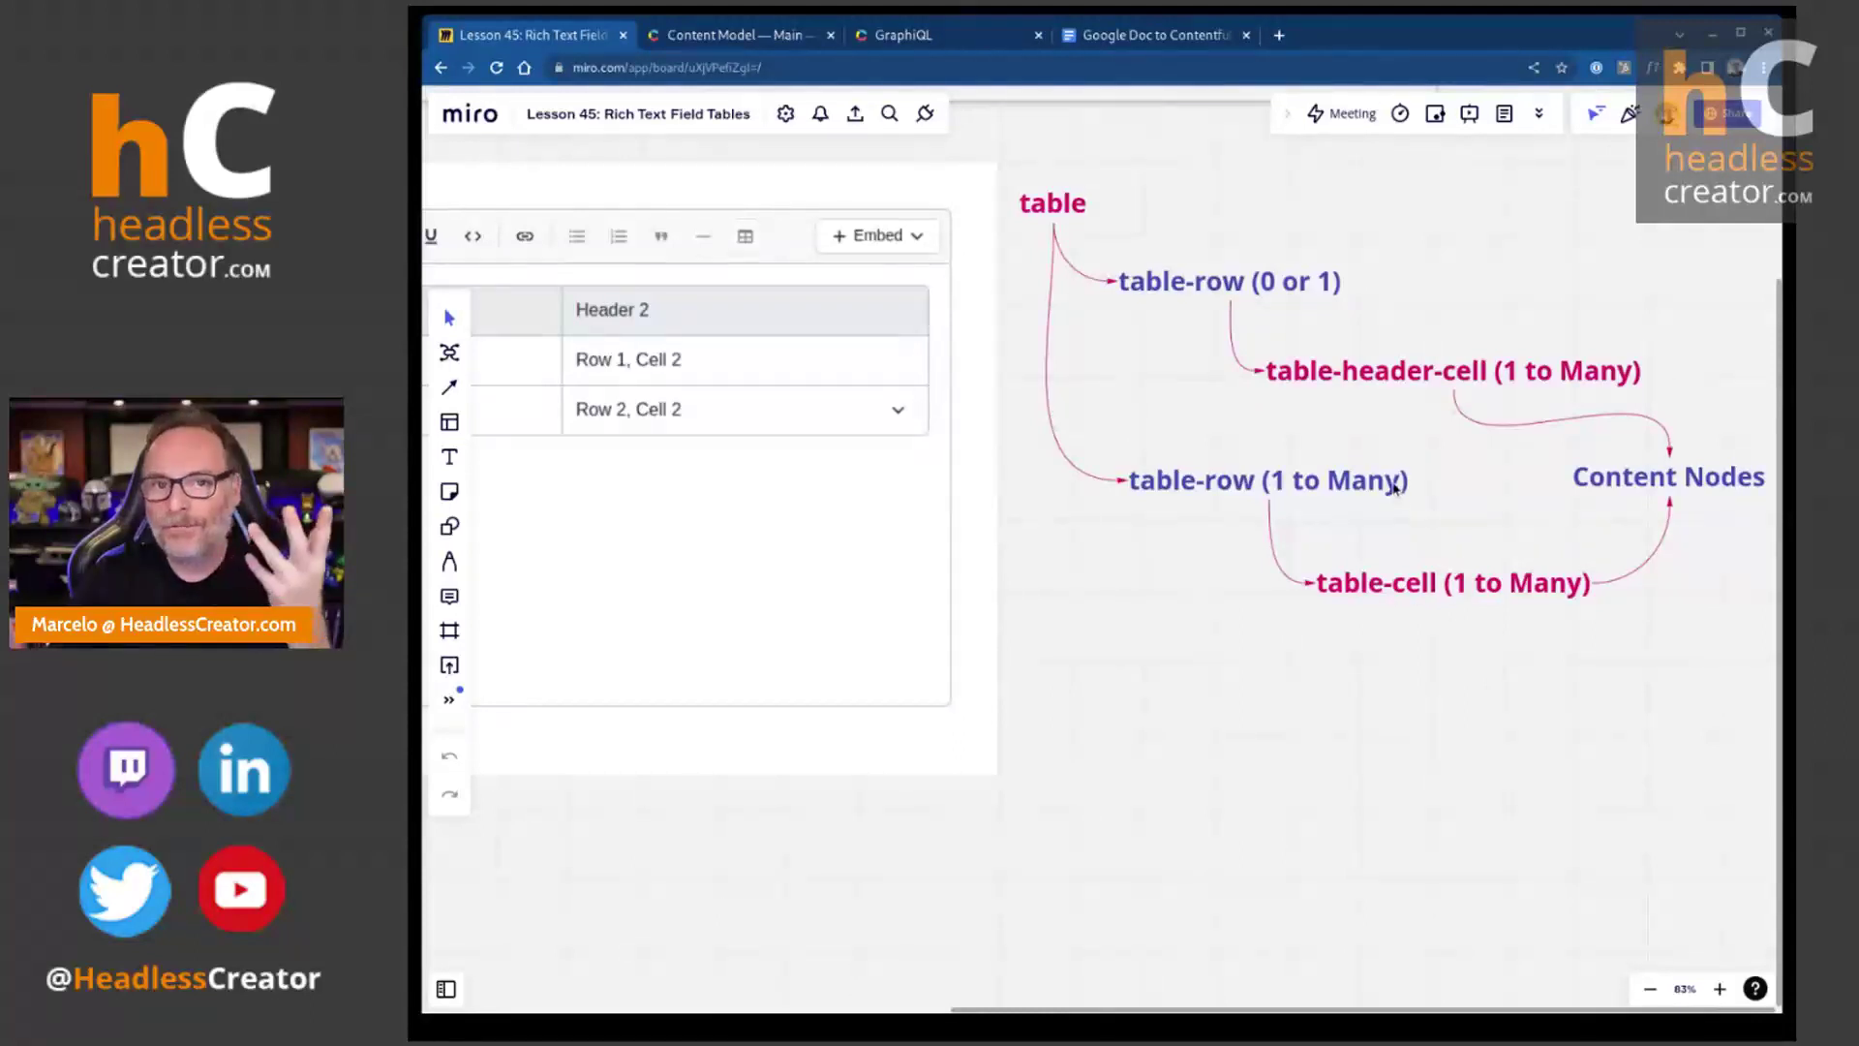
pyautogui.hscroll(-2, 1109, 395)
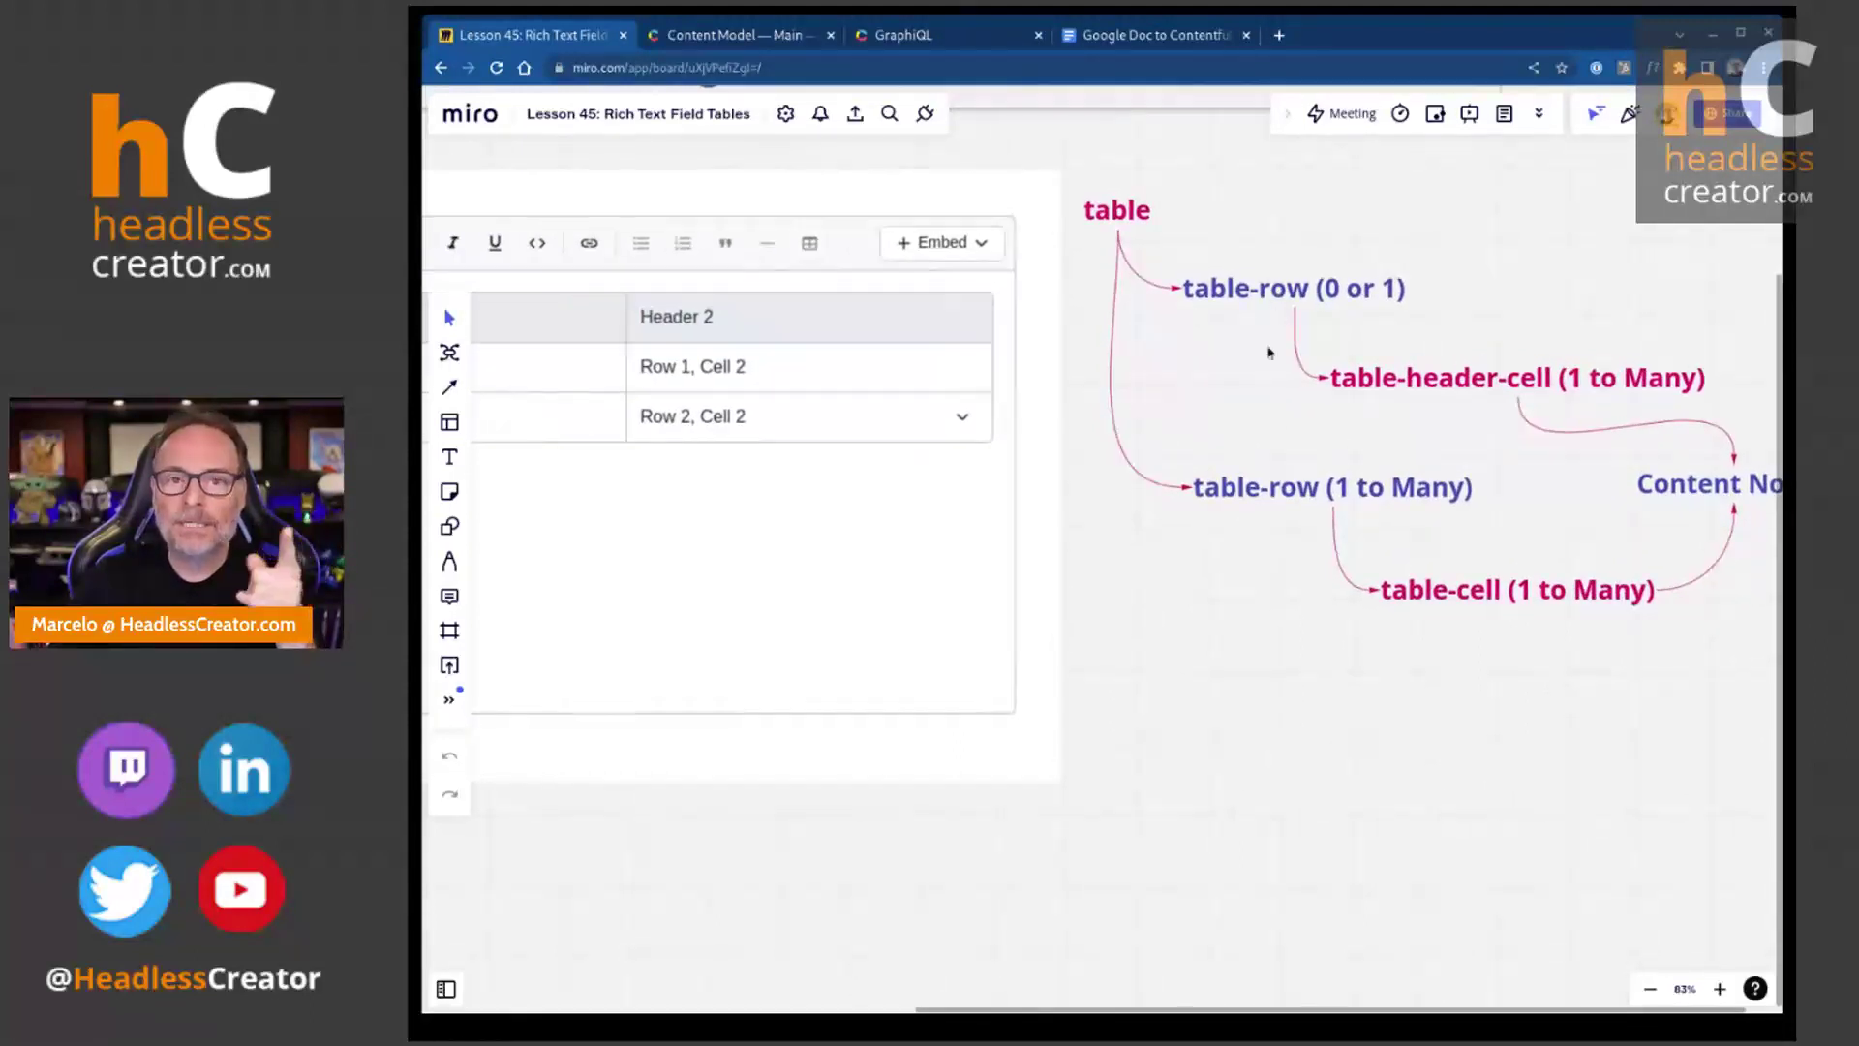
pyautogui.moveTo(1203, 432); pyautogui.dragTo(1113, 430)
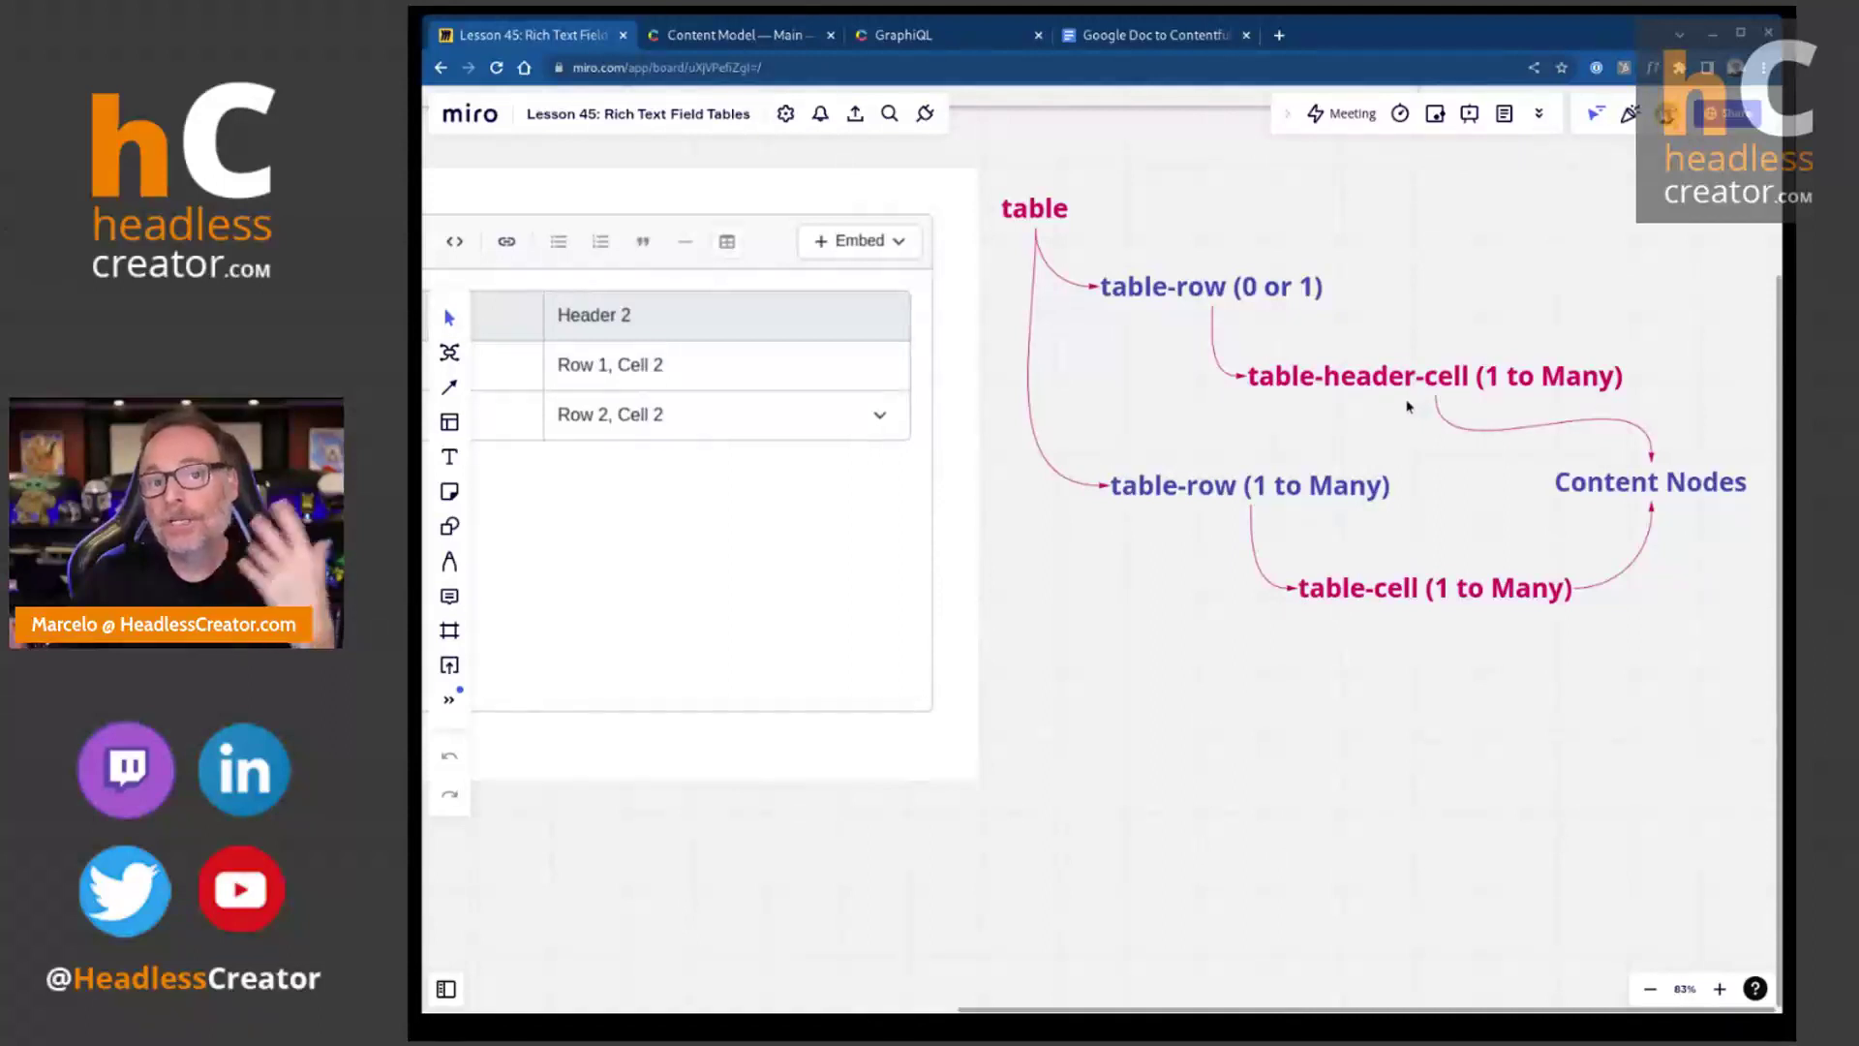
pyautogui.moveTo(1095, 578); pyautogui.dragTo(1439, 579)
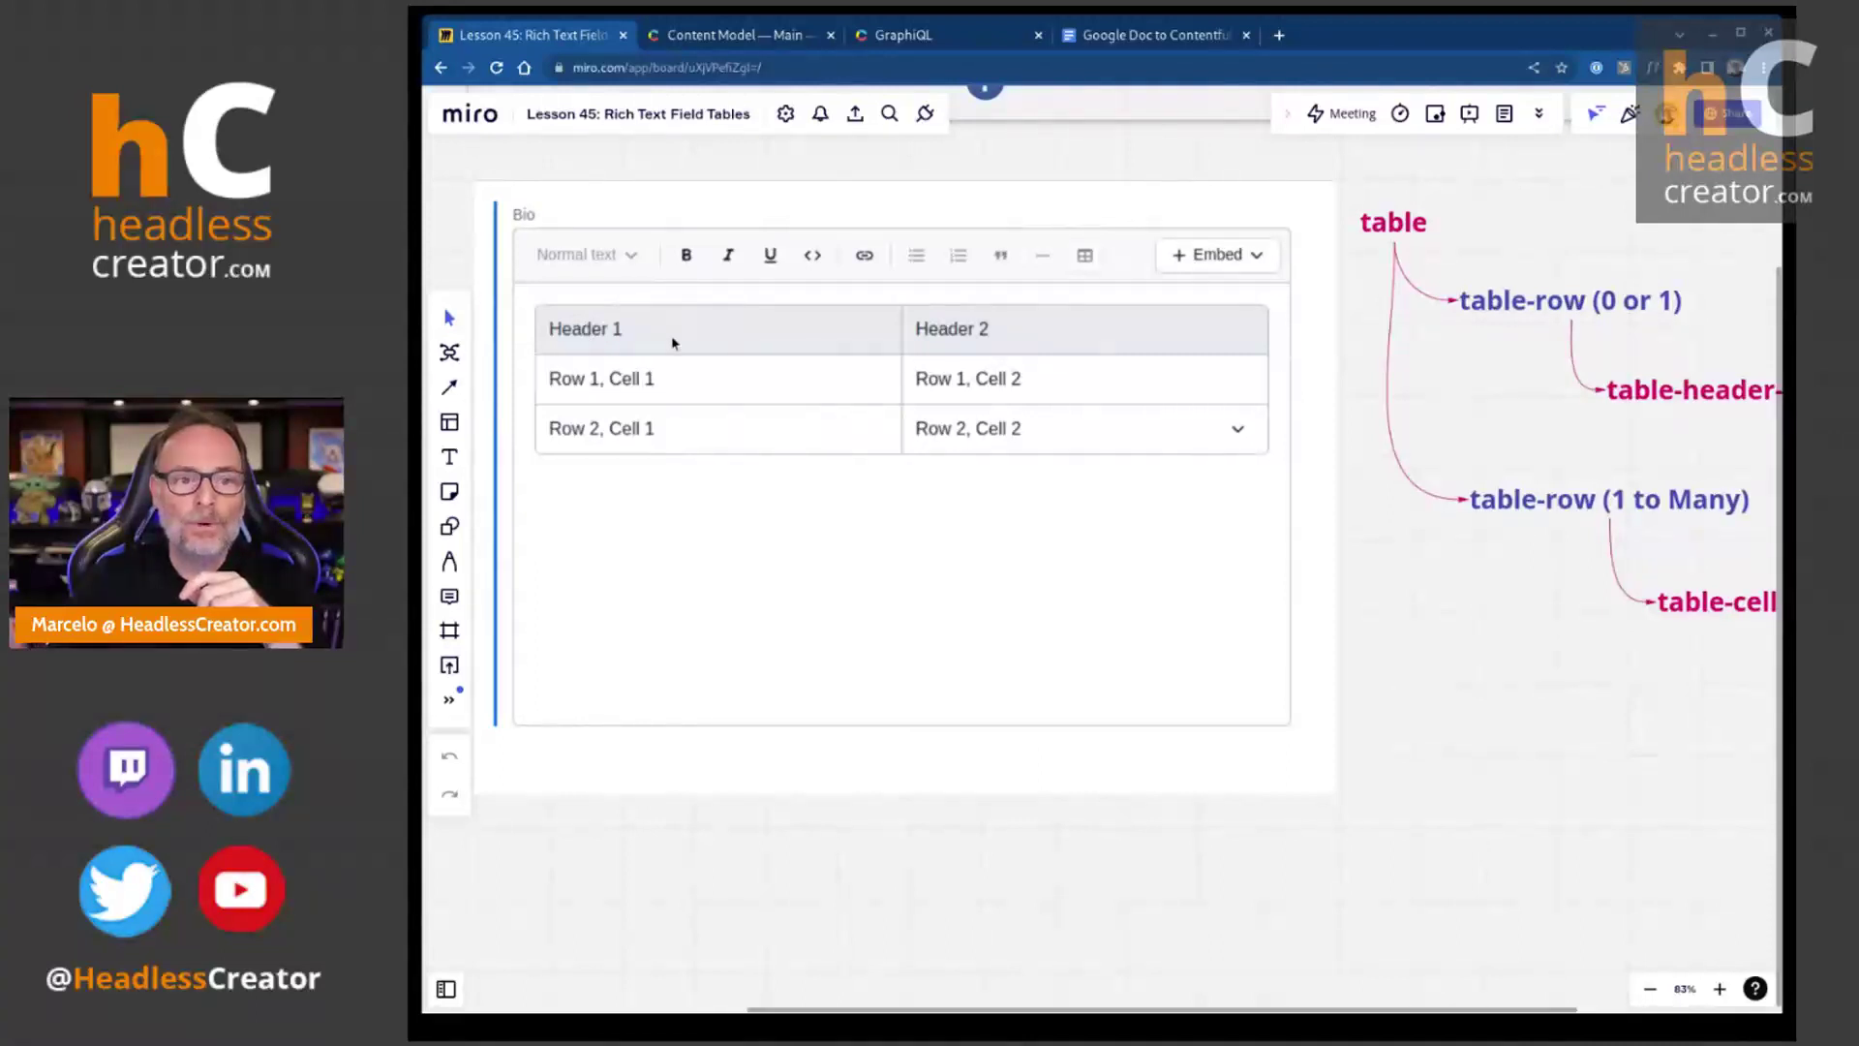
pyautogui.moveTo(1540, 424); pyautogui.dragTo(1426, 407)
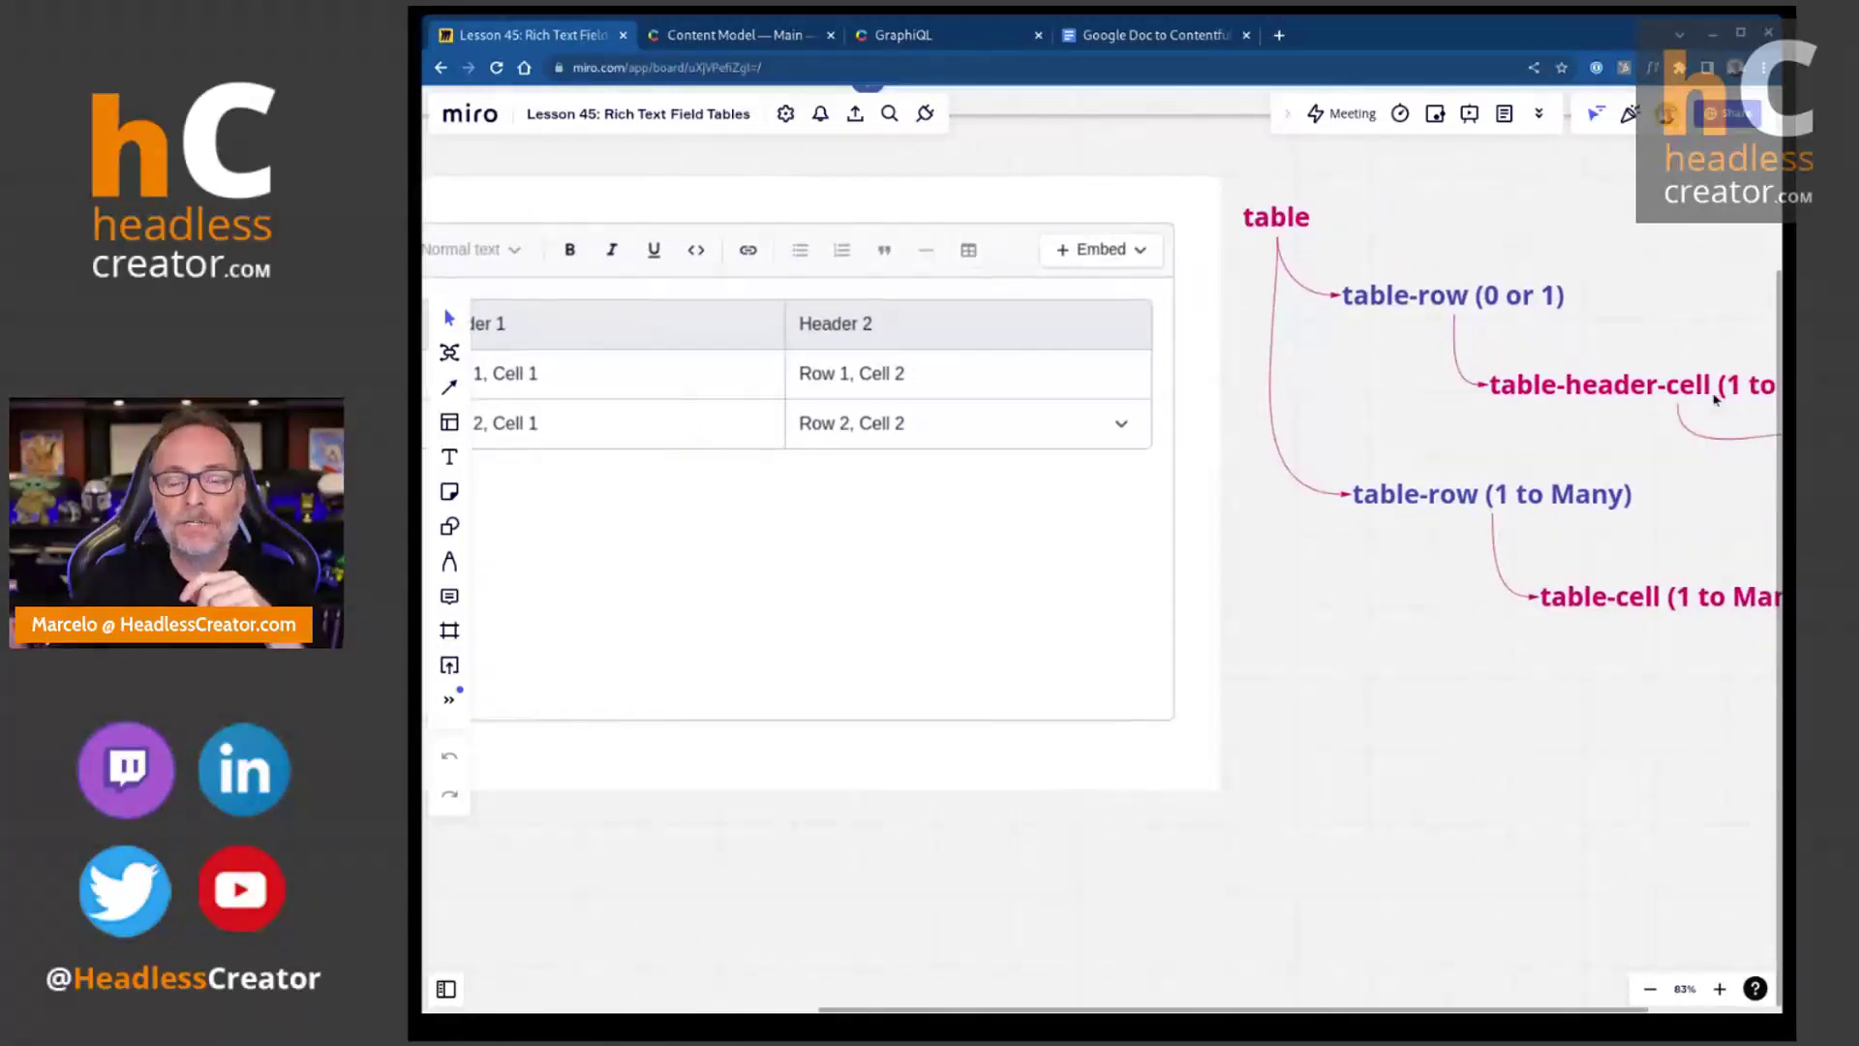
pyautogui.hscroll(-3, 1407, 639)
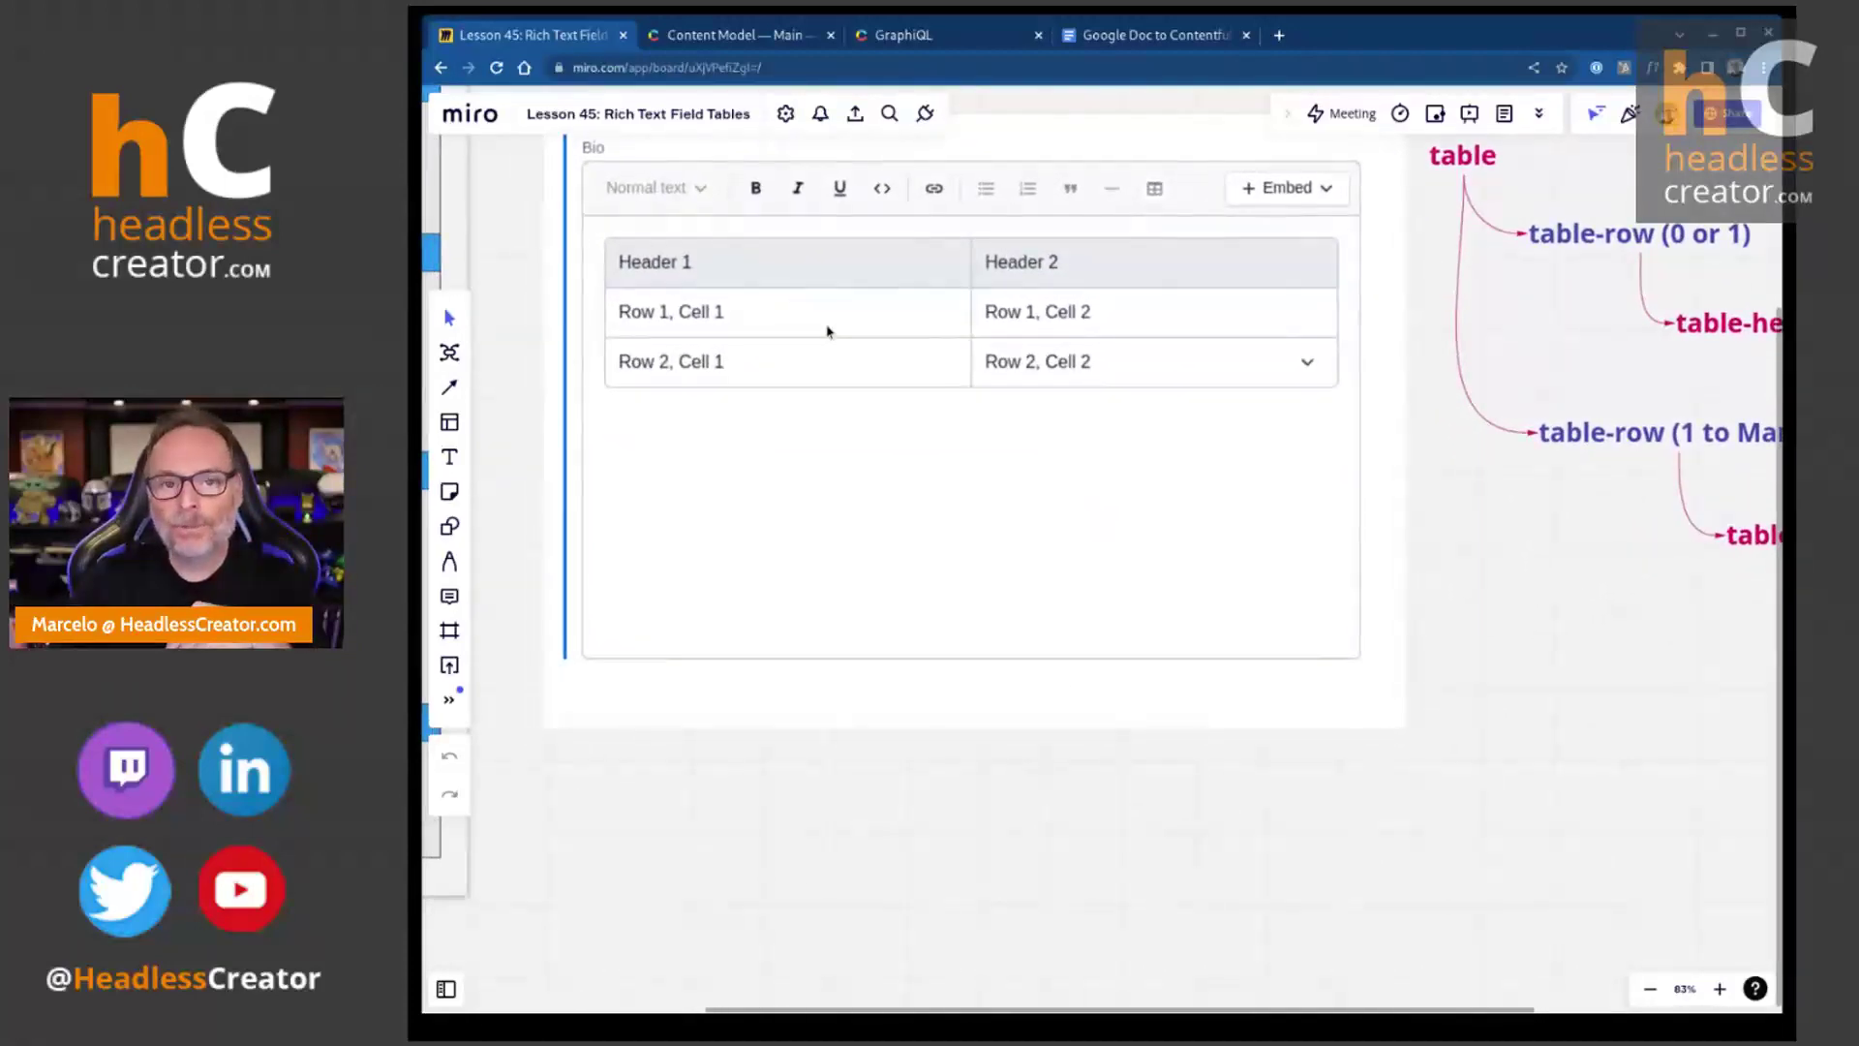
pyautogui.hscroll(3, 1606, 622)
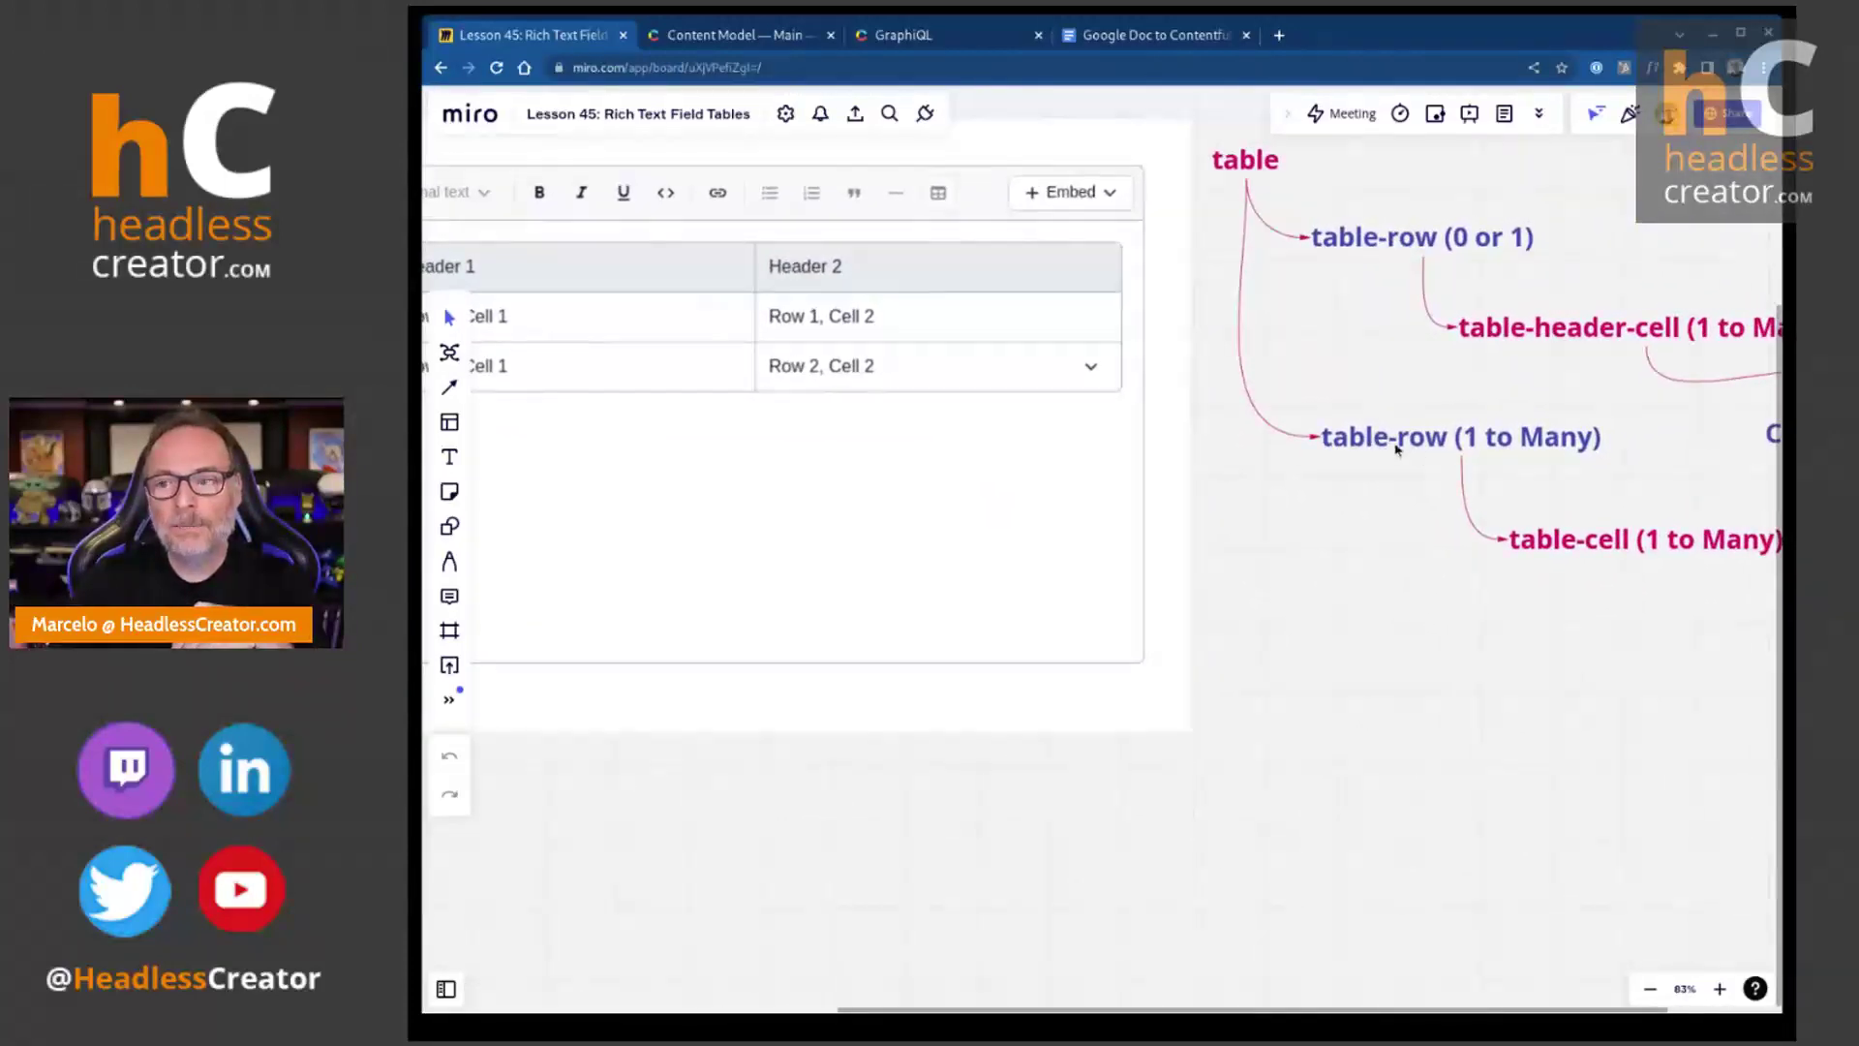
pyautogui.hscroll(-3, 1536, 706)
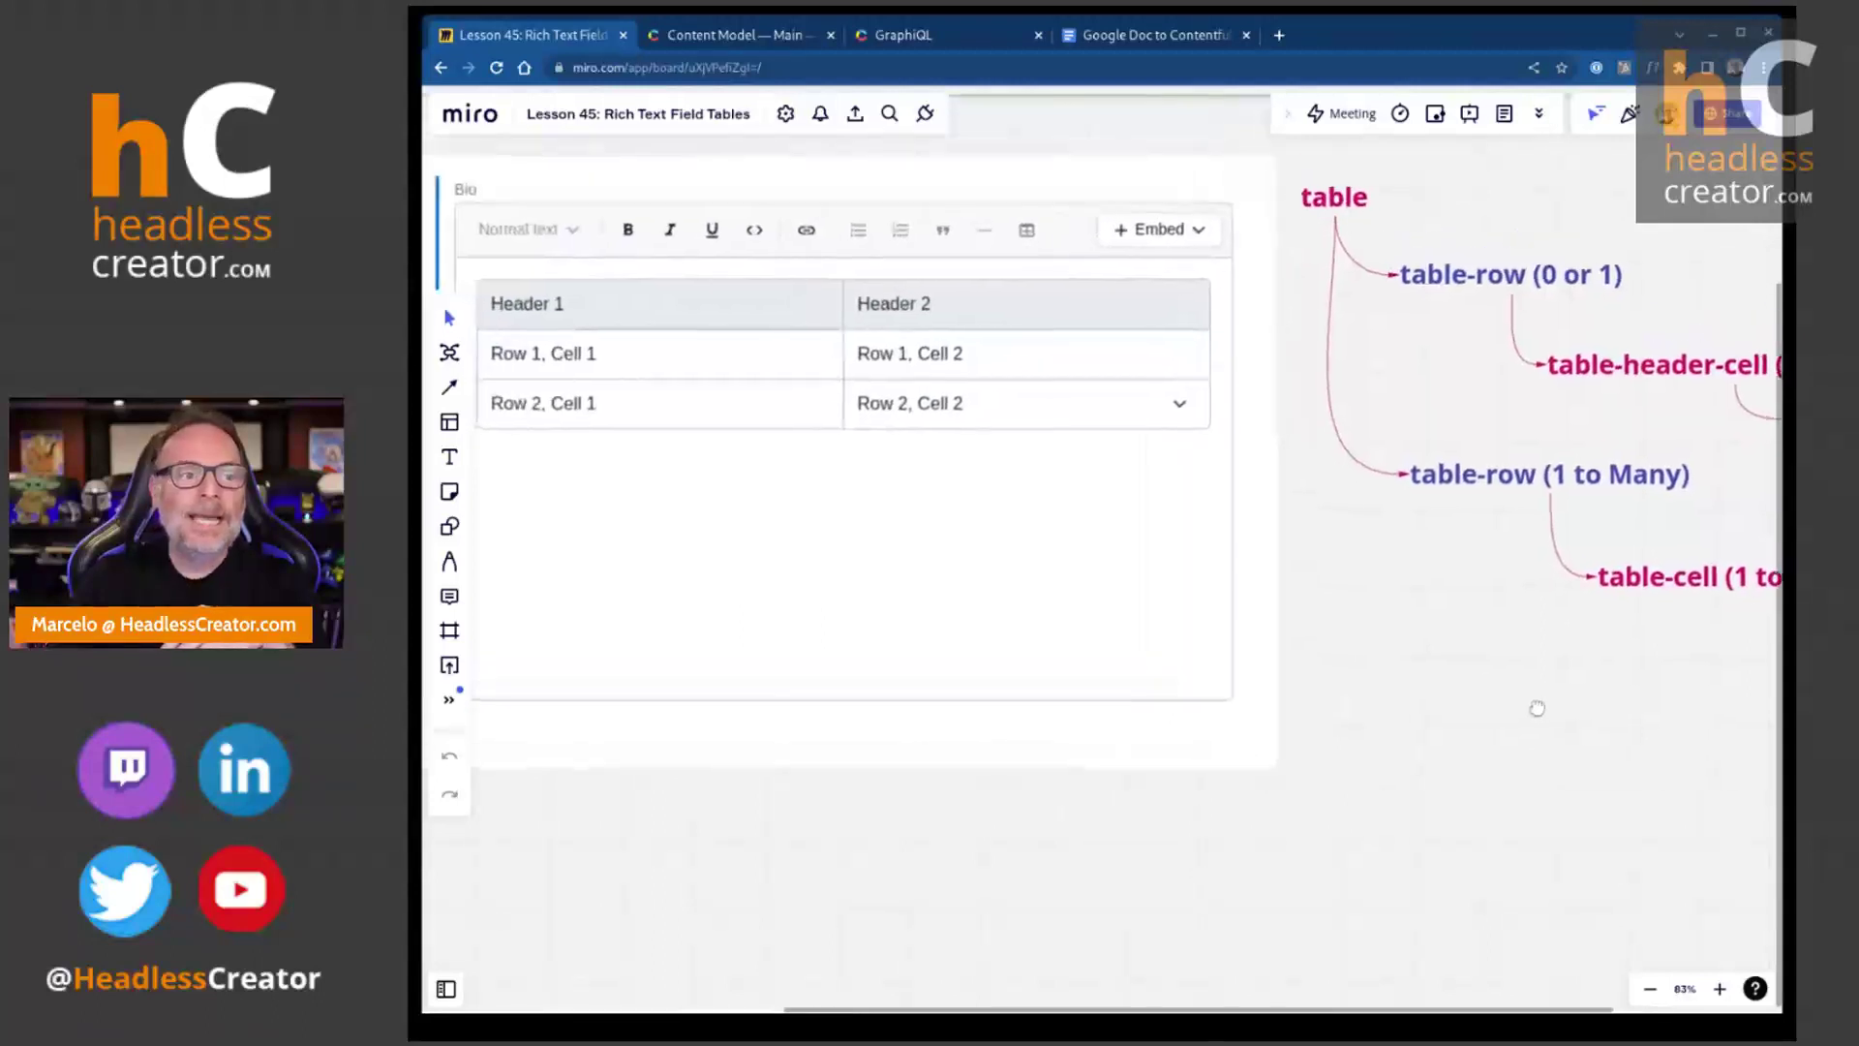
pyautogui.moveTo(1548, 752); pyautogui.dragTo(1354, 727)
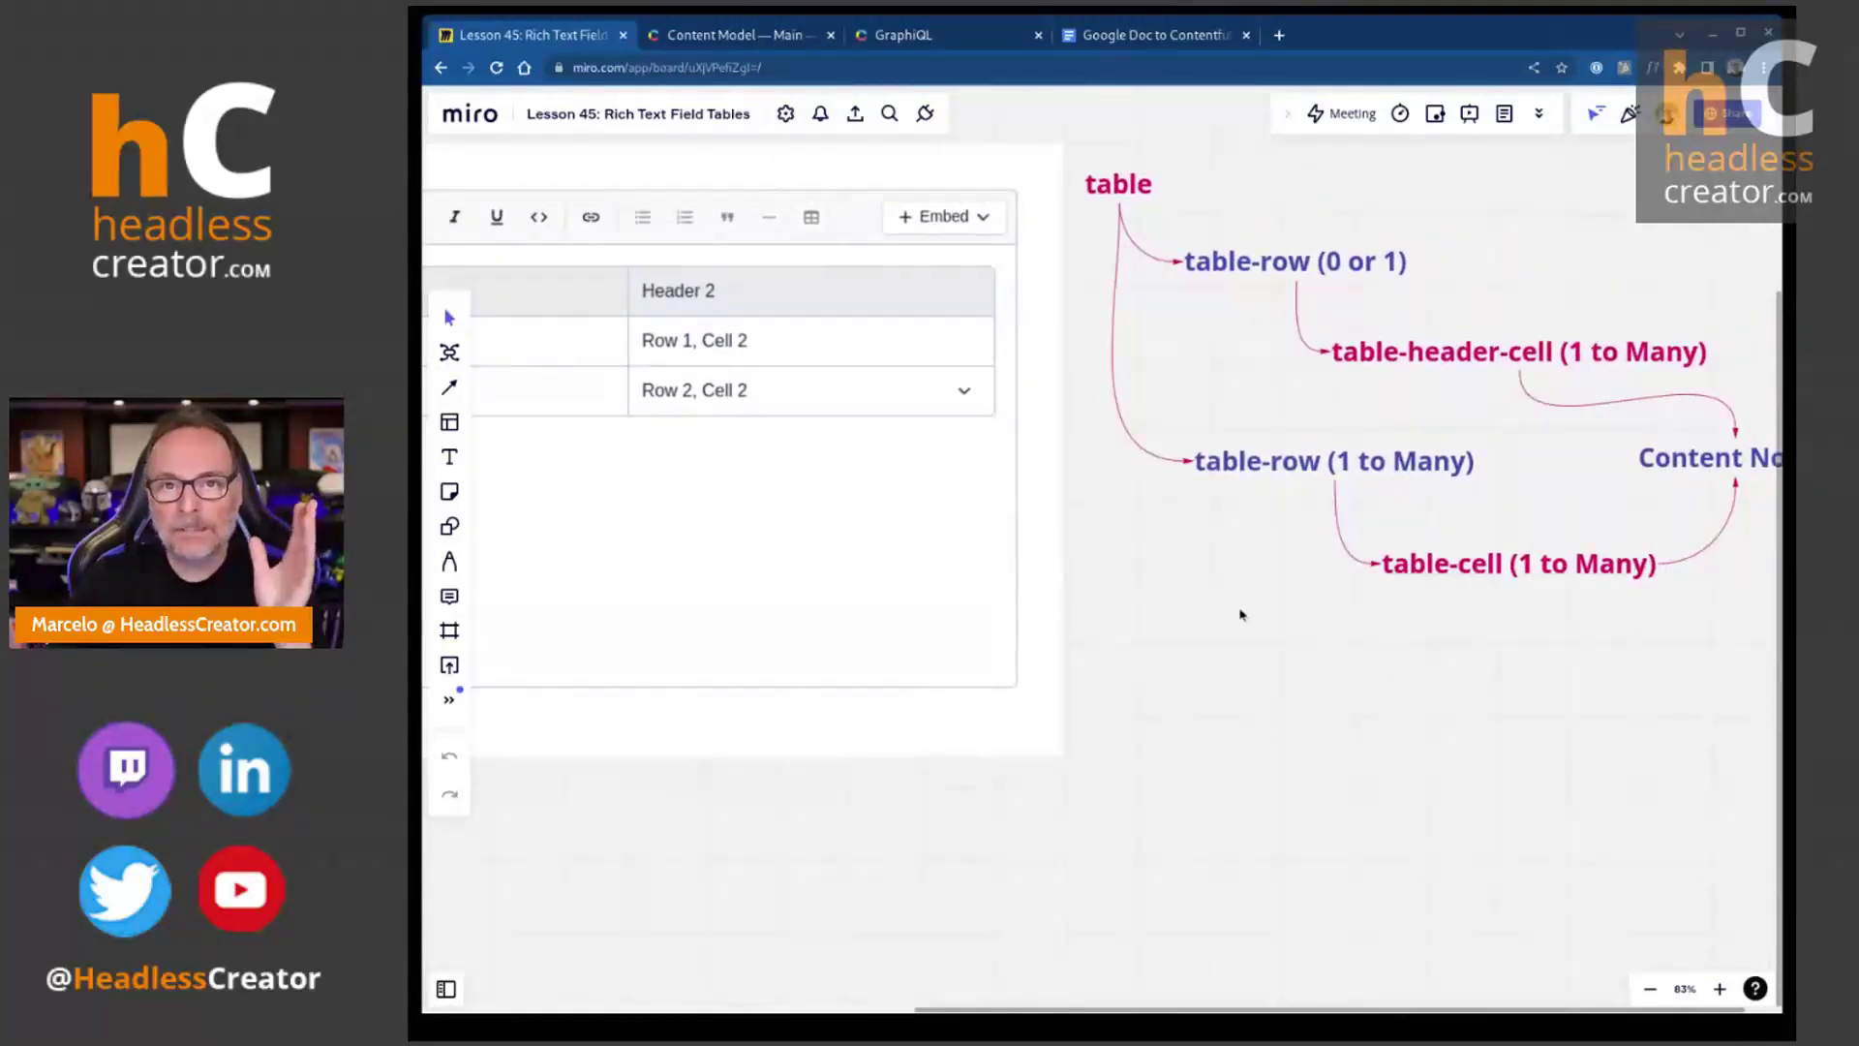
pyautogui.hscroll(-3, 1241, 614)
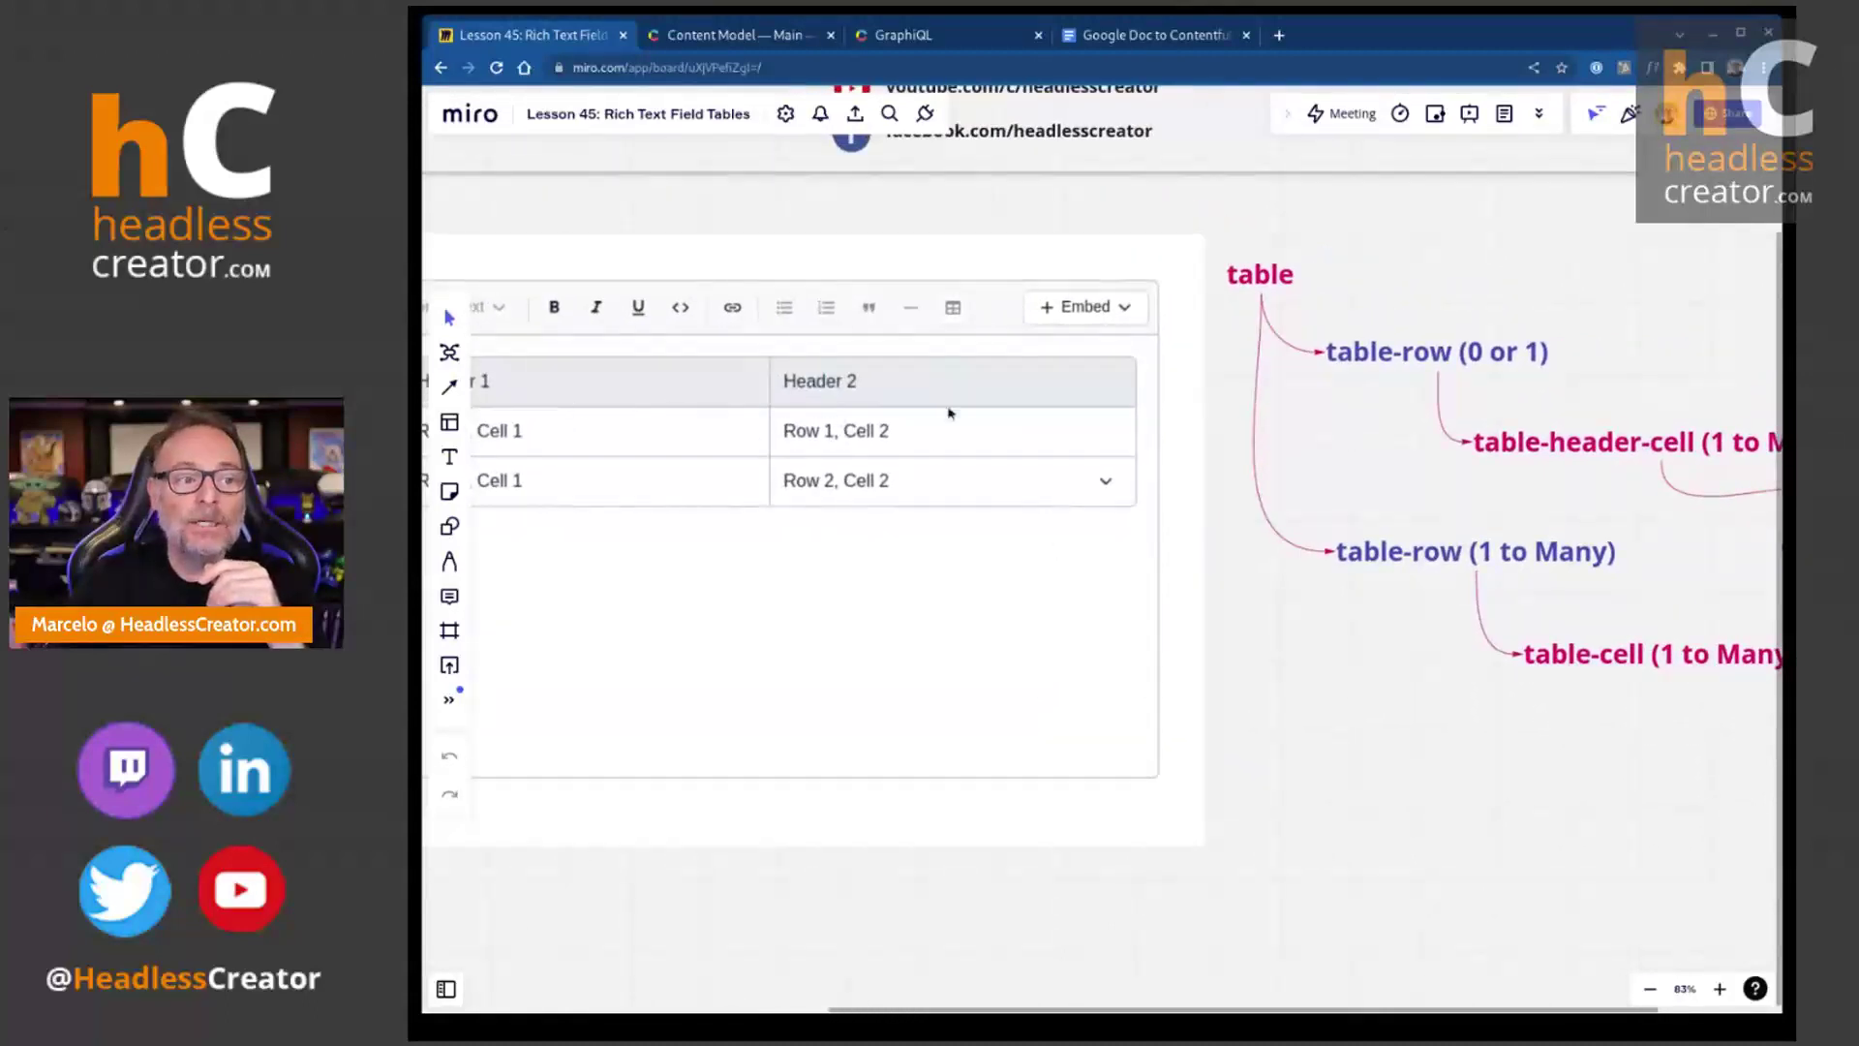
pyautogui.hscroll(5, 1315, 797)
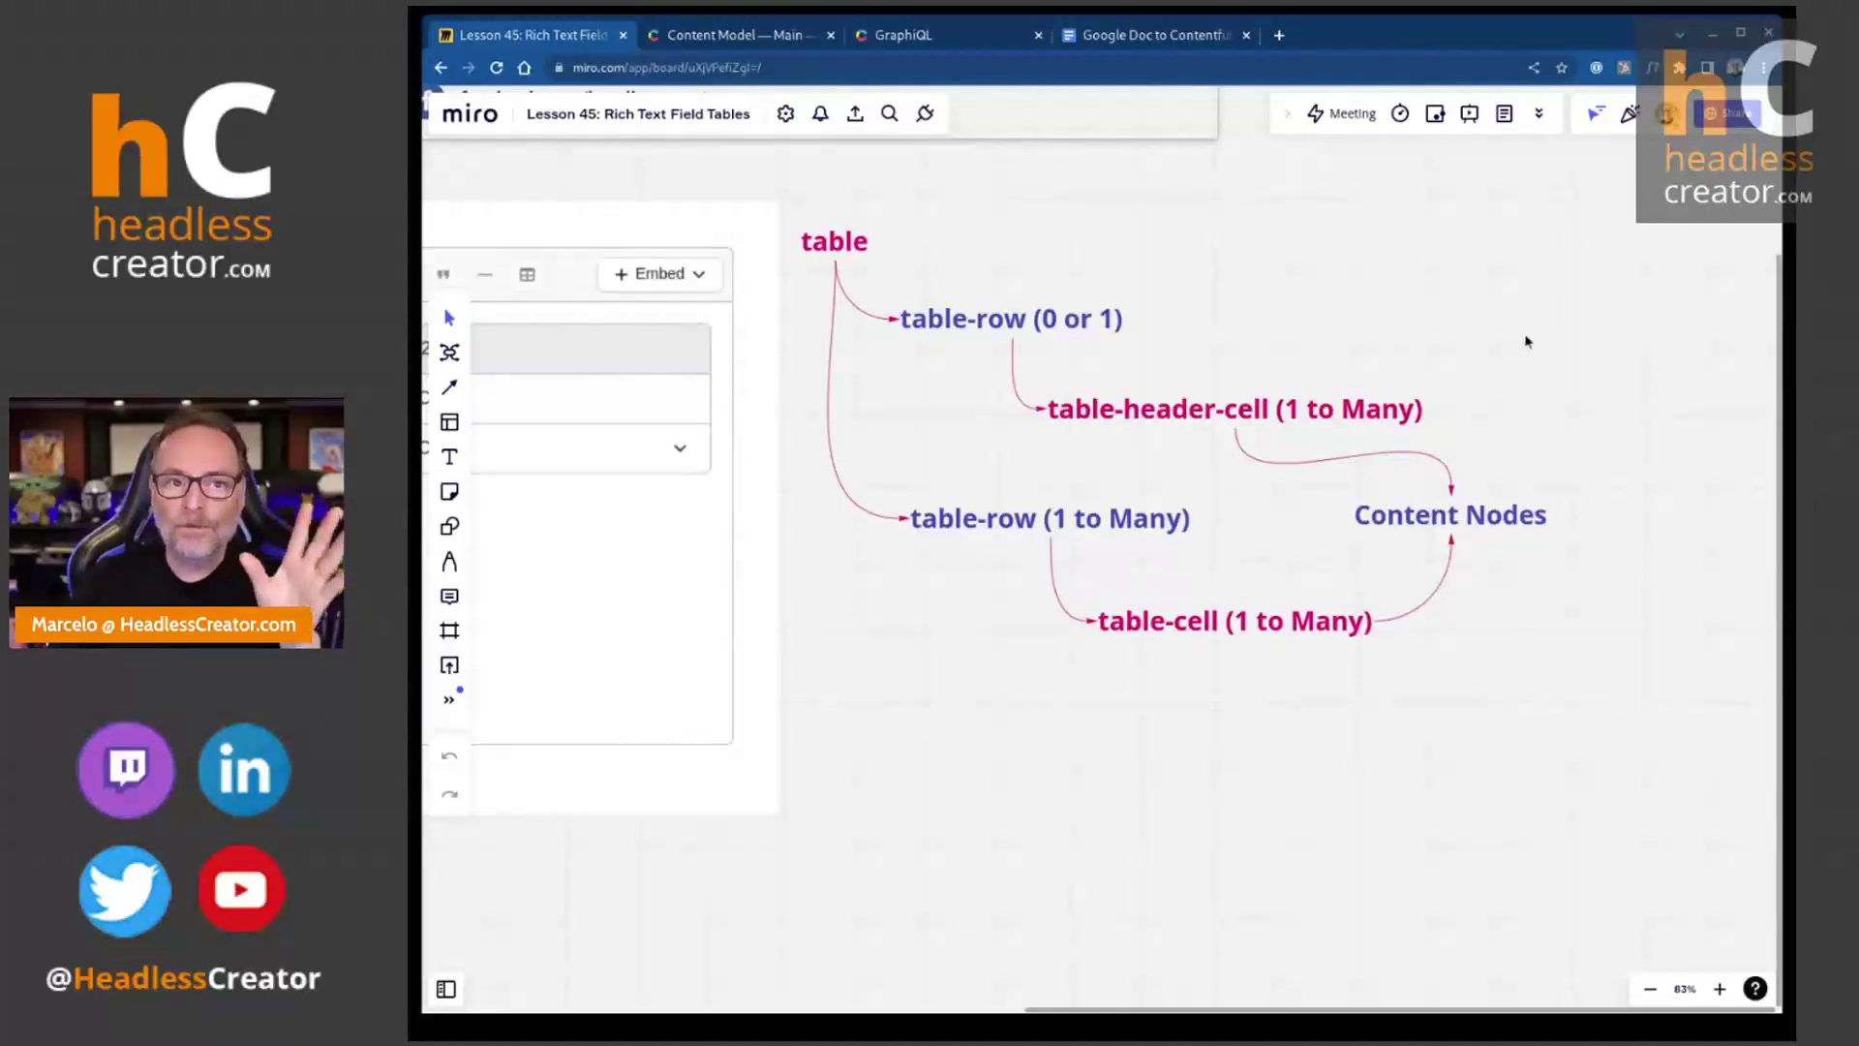
pyautogui.moveTo(1456, 365); pyautogui.dragTo(1686, 390)
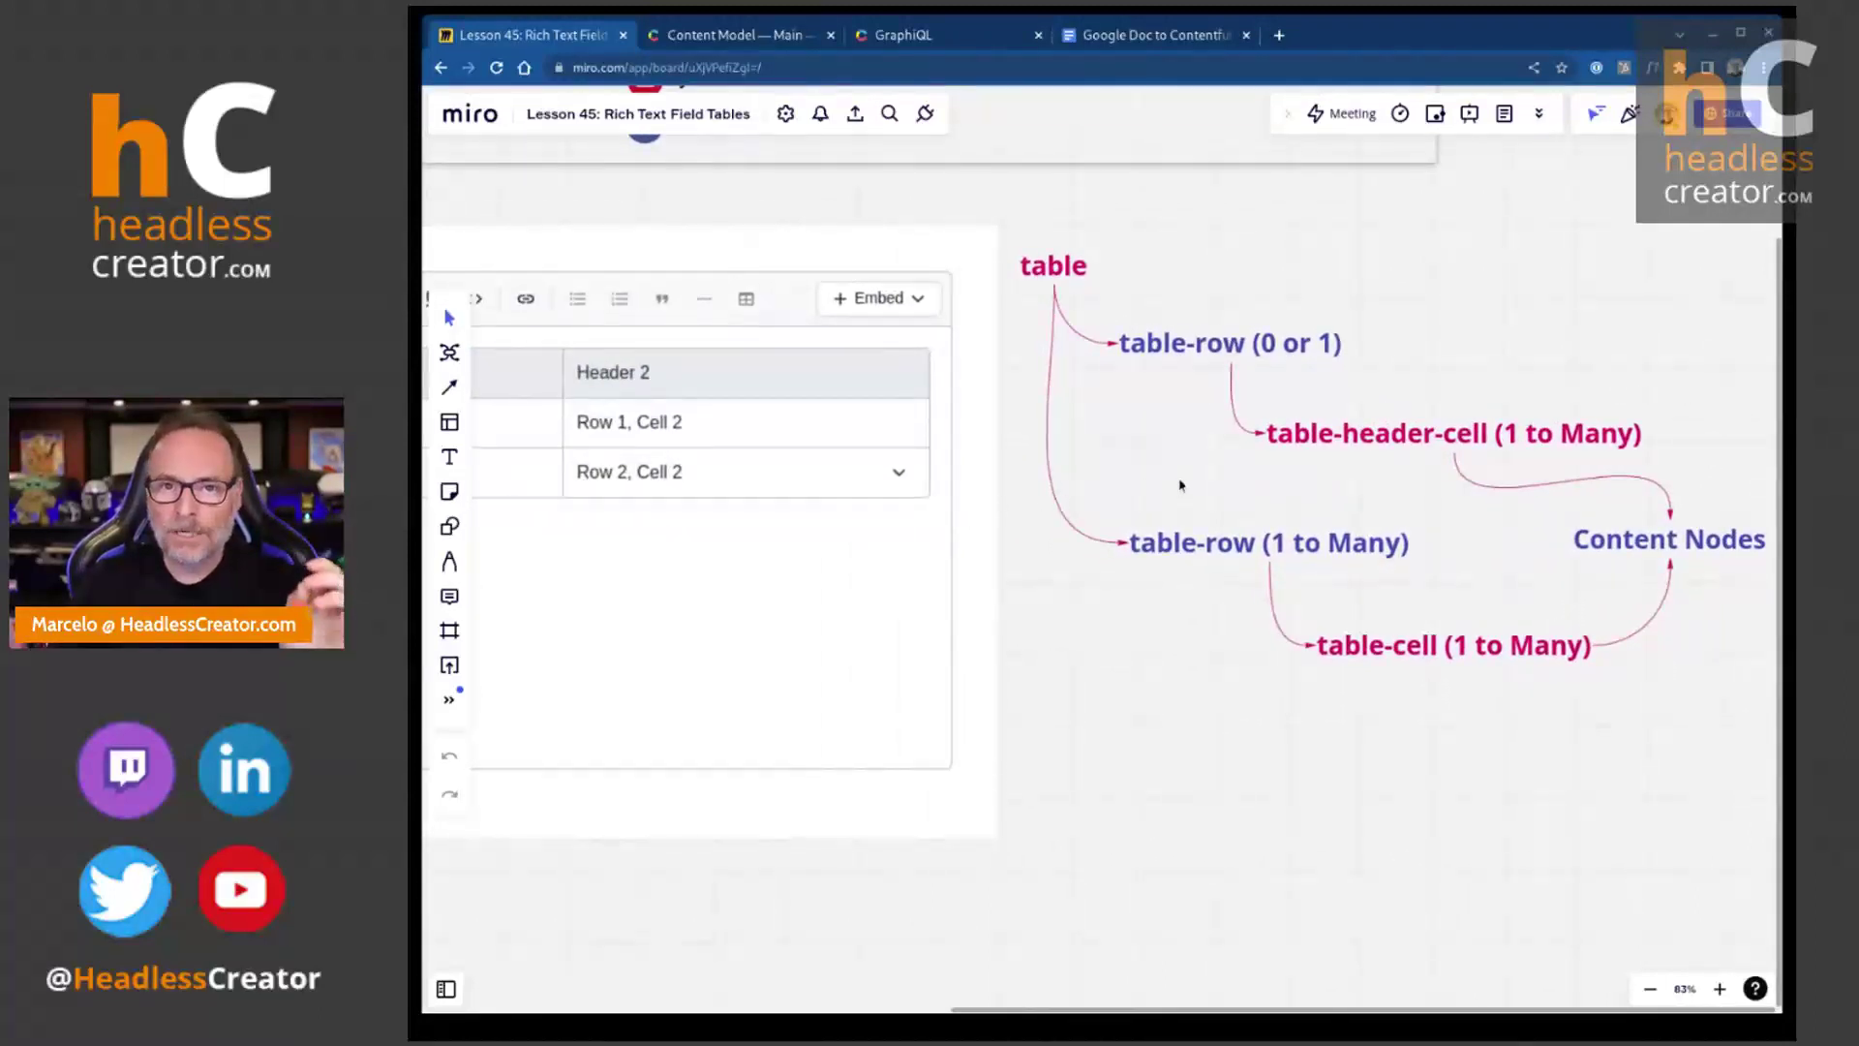
pyautogui.moveTo(1218, 725); pyautogui.dragTo(1510, 707)
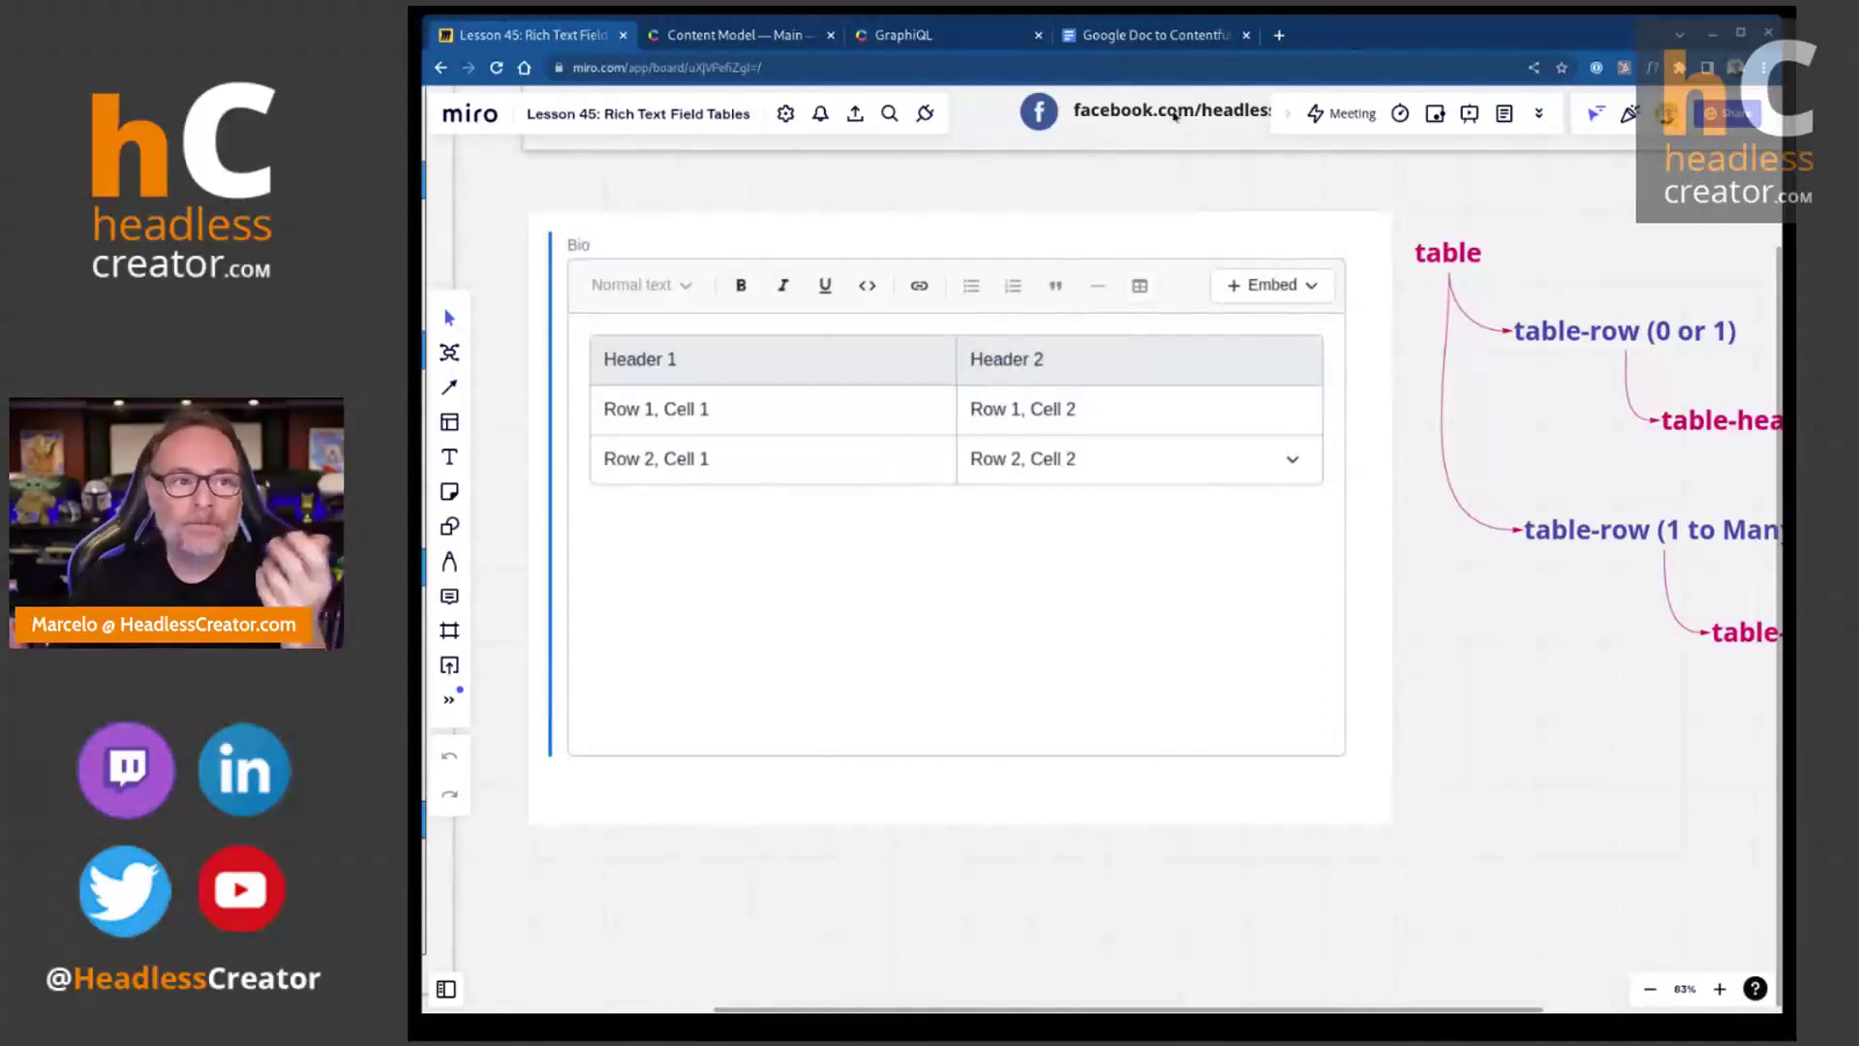
# - Switch to Contentful and open the settings of the Bio rich text field in the Author content type
pyautogui.click(736, 37)
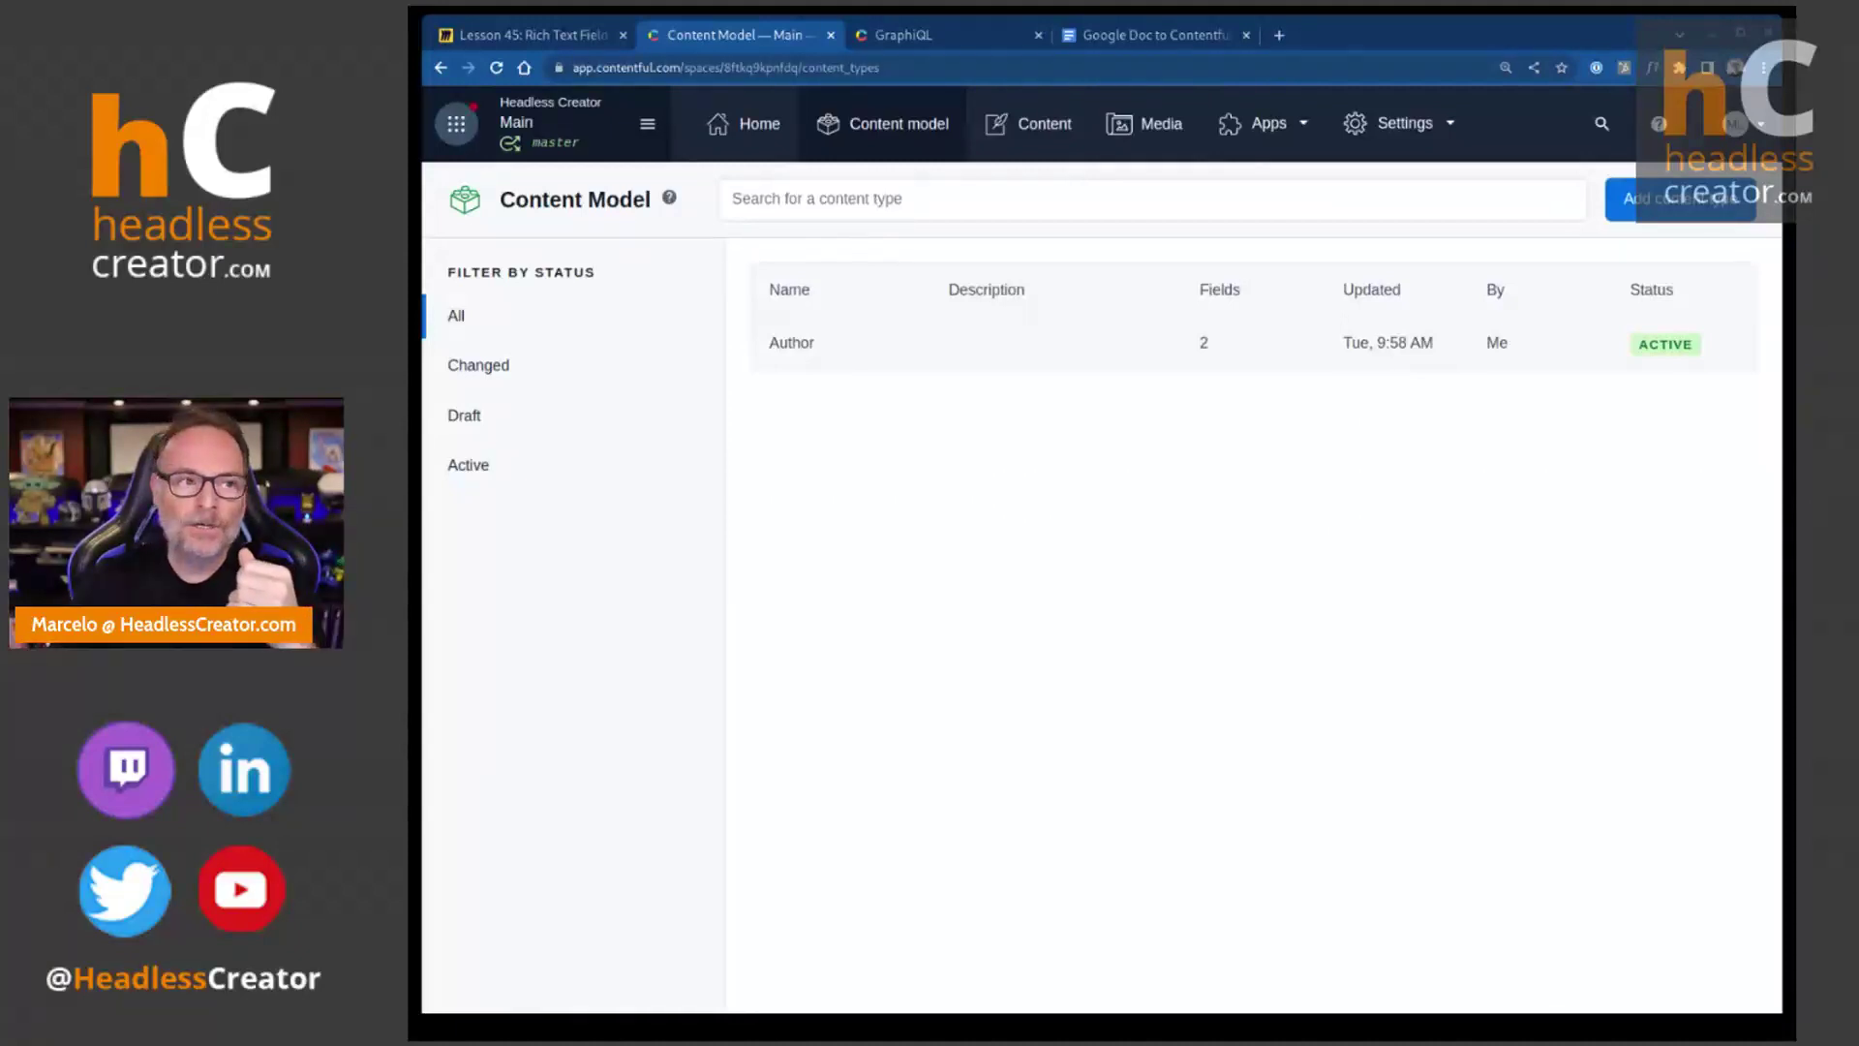
pyautogui.click(790, 344)
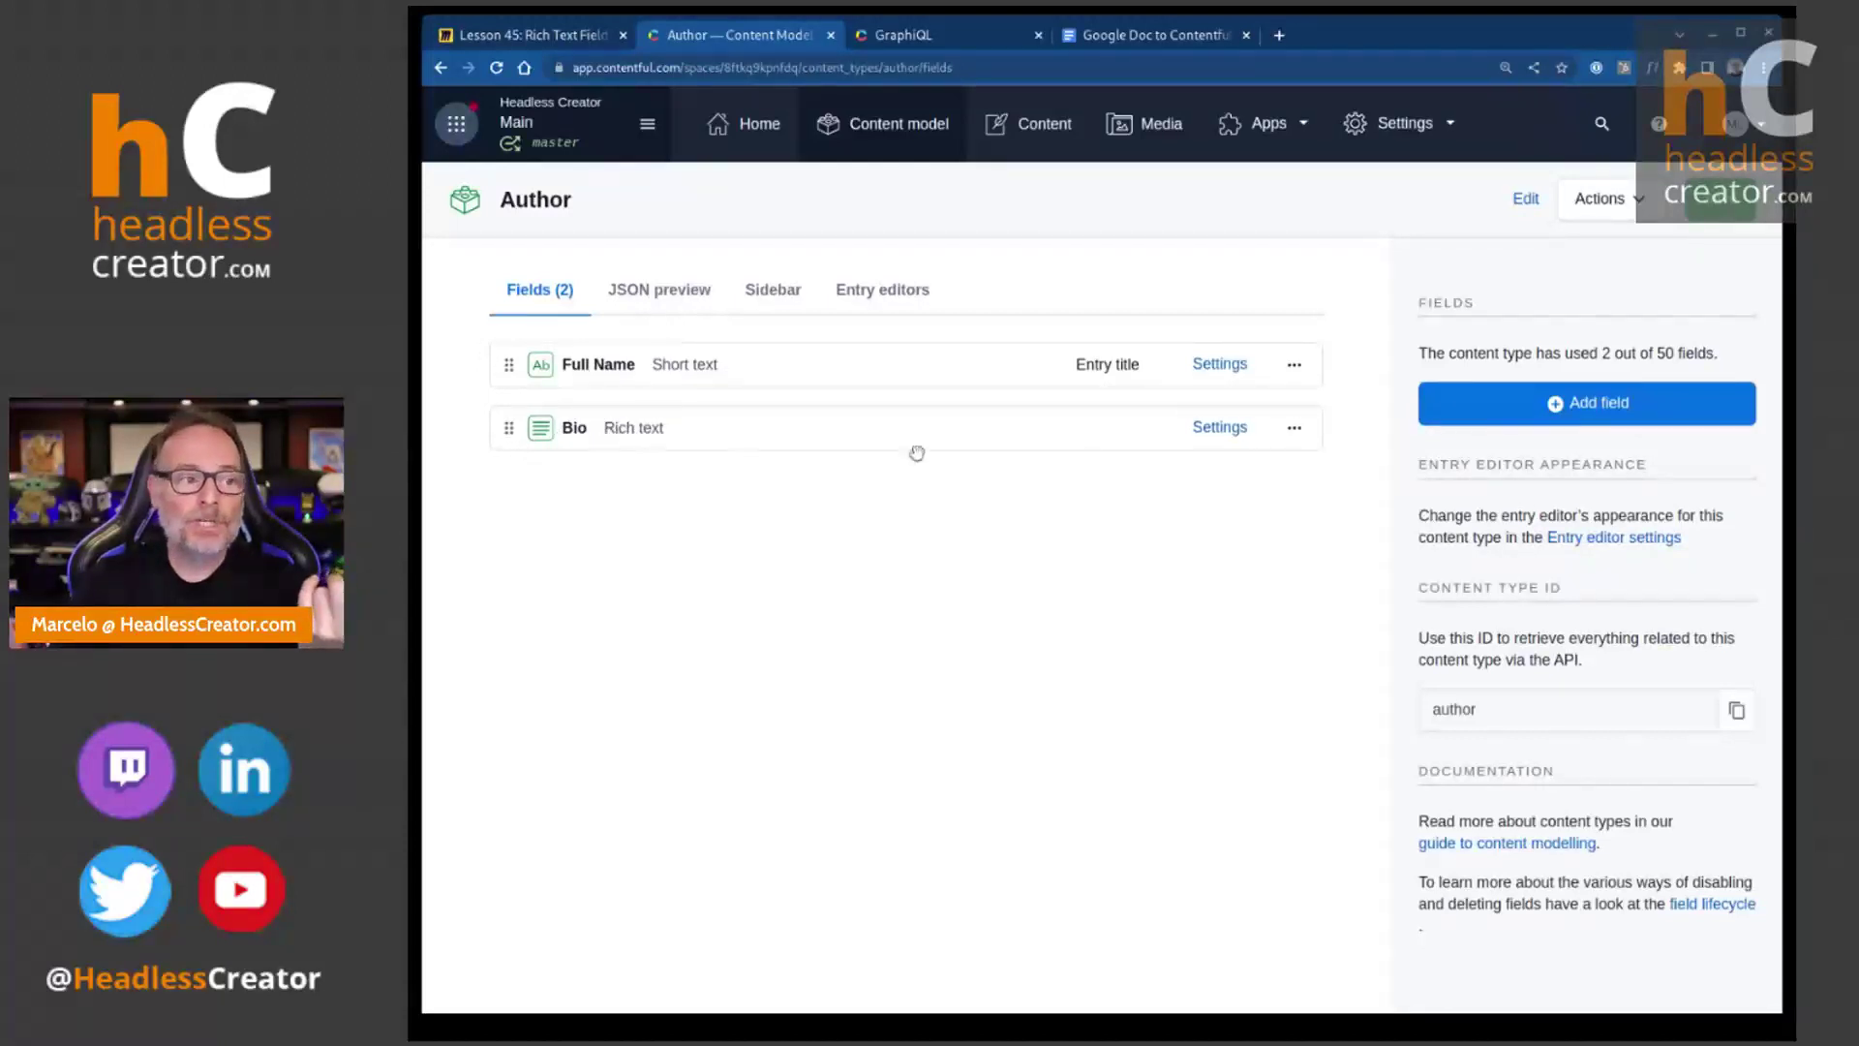
pyautogui.click(1207, 431)
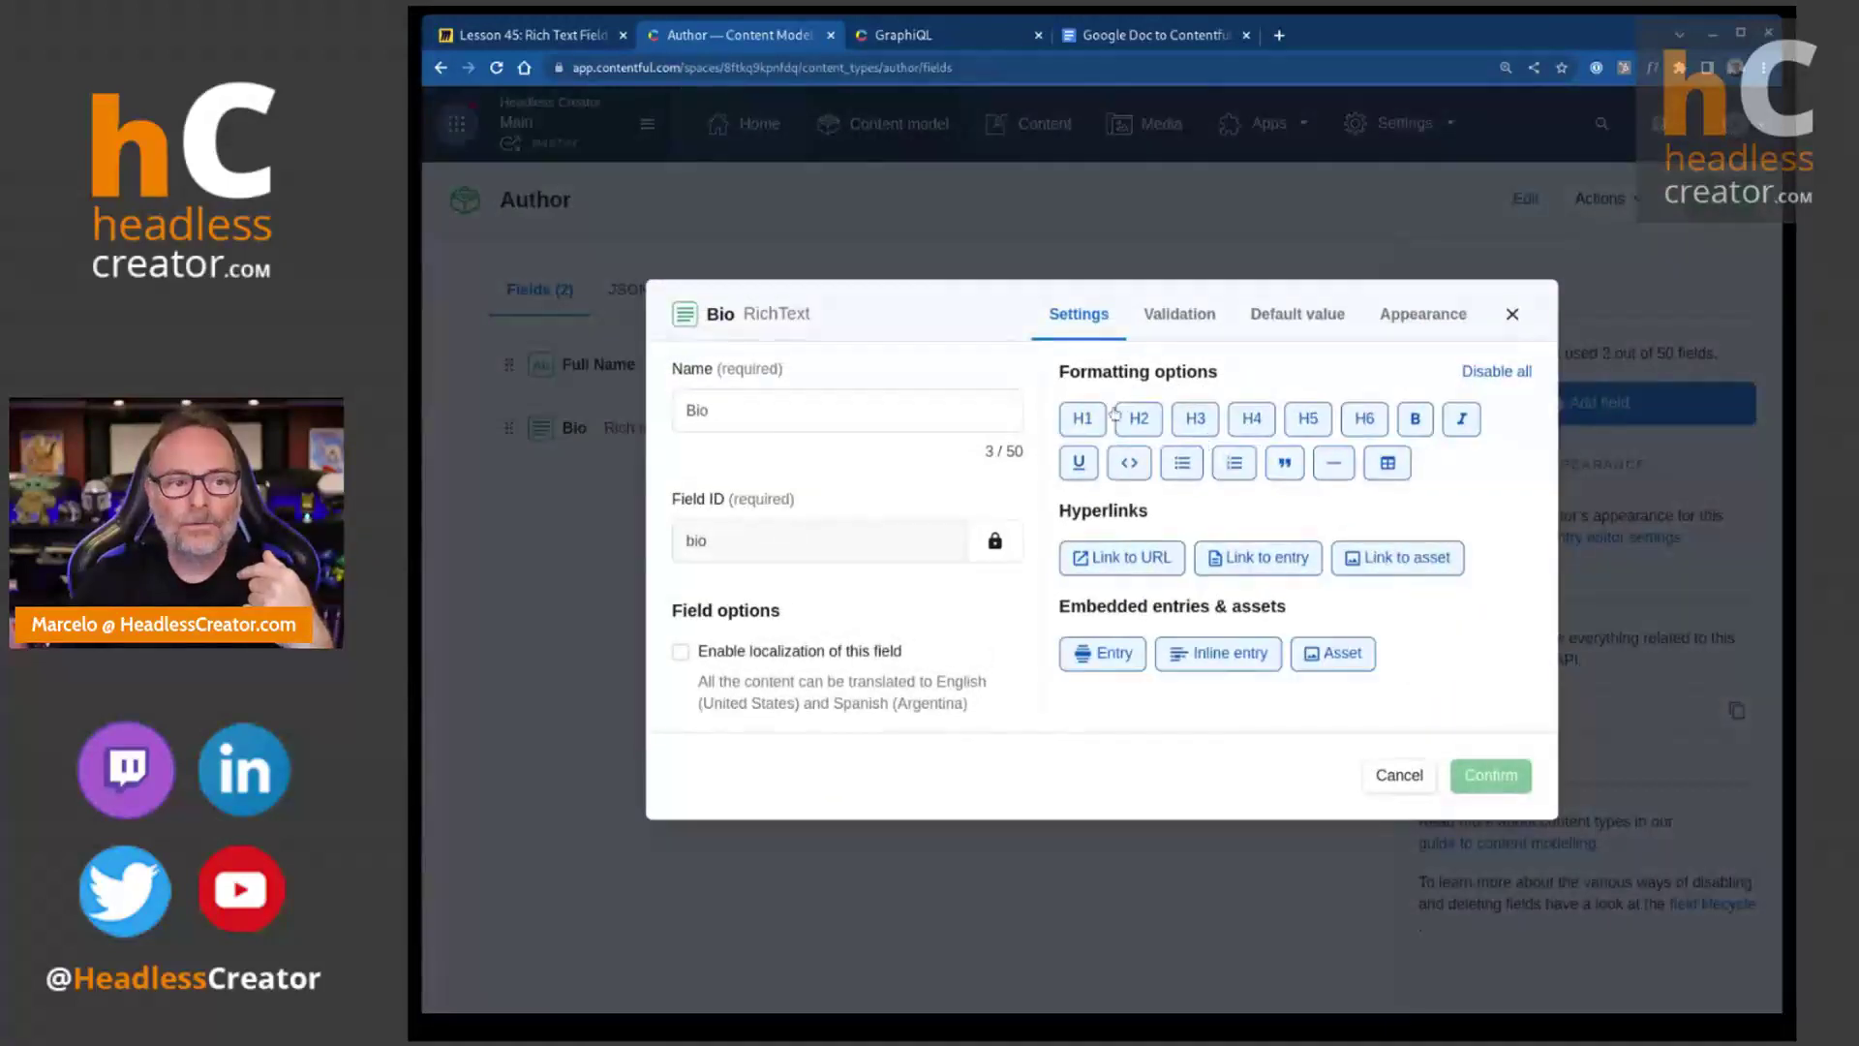
# - Toggle the table formatting option, leaving it enabled for the Bio field, confirm the settings and save the Author content type
pyautogui.click(1388, 464)
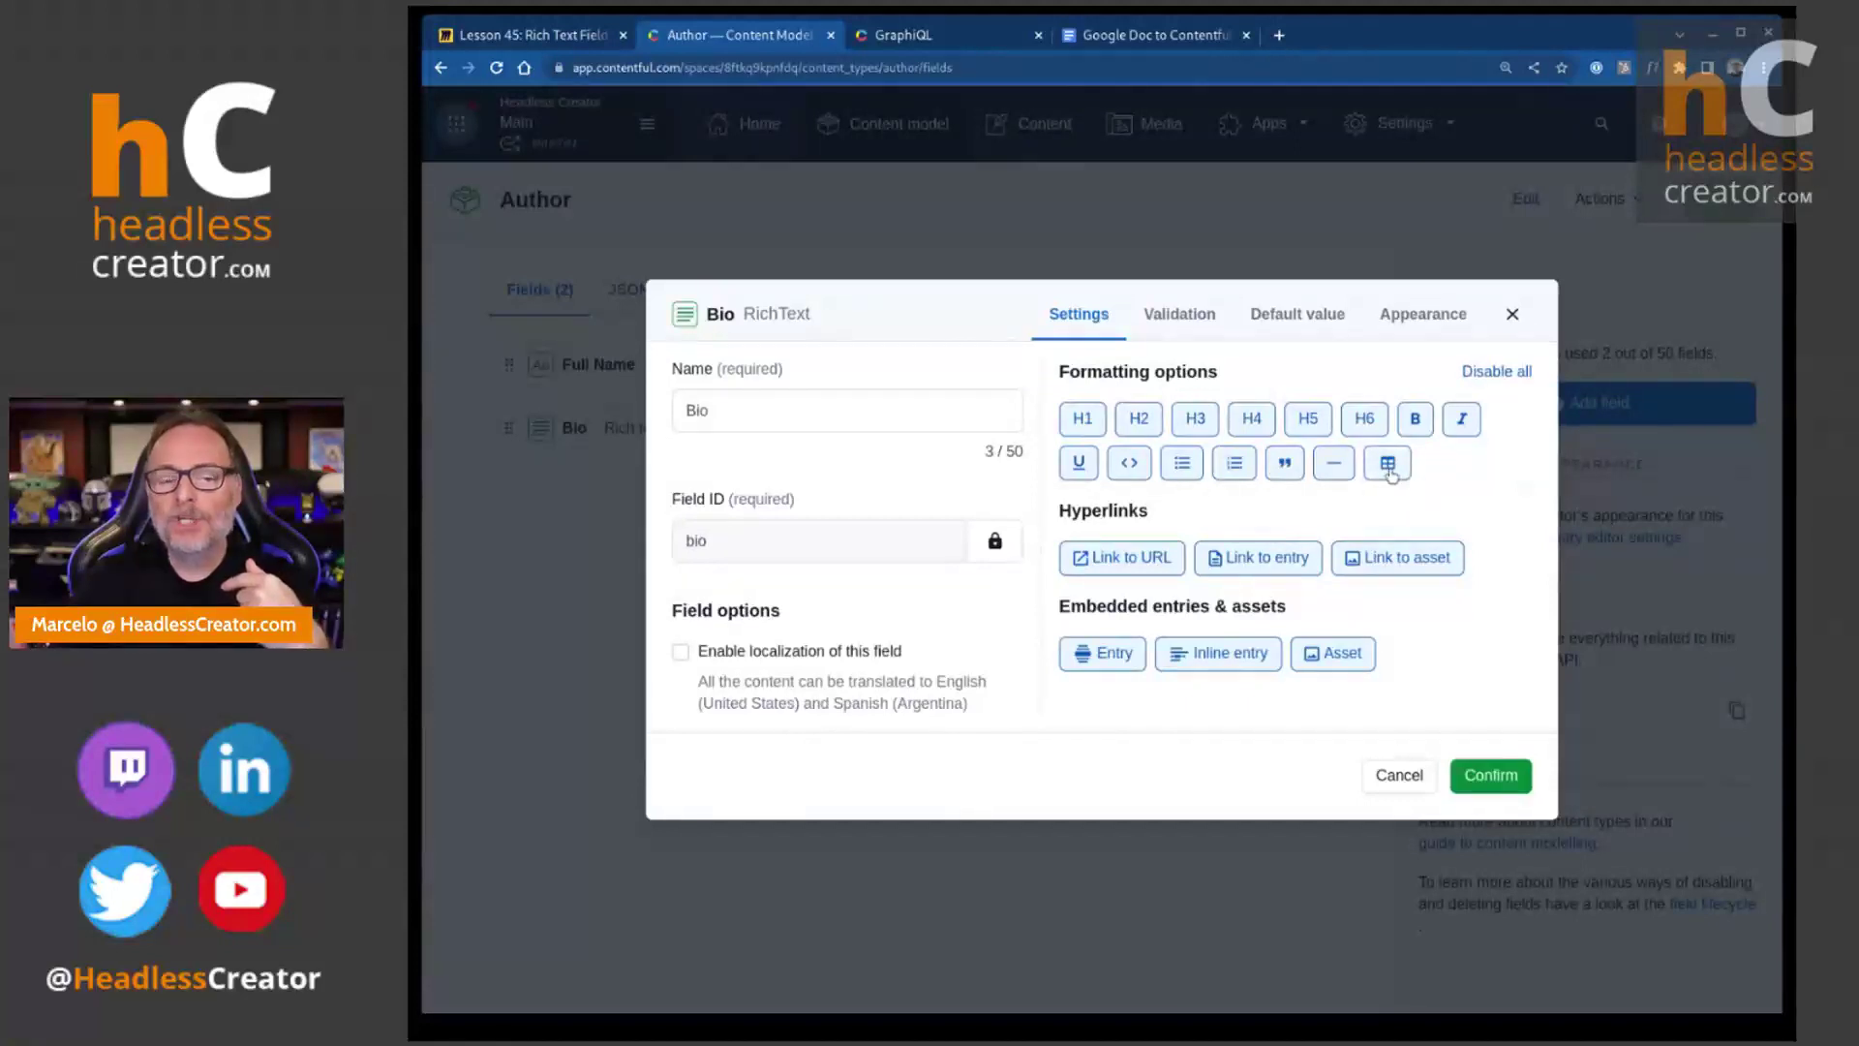
pyautogui.click(1390, 474)
pyautogui.click(1391, 473)
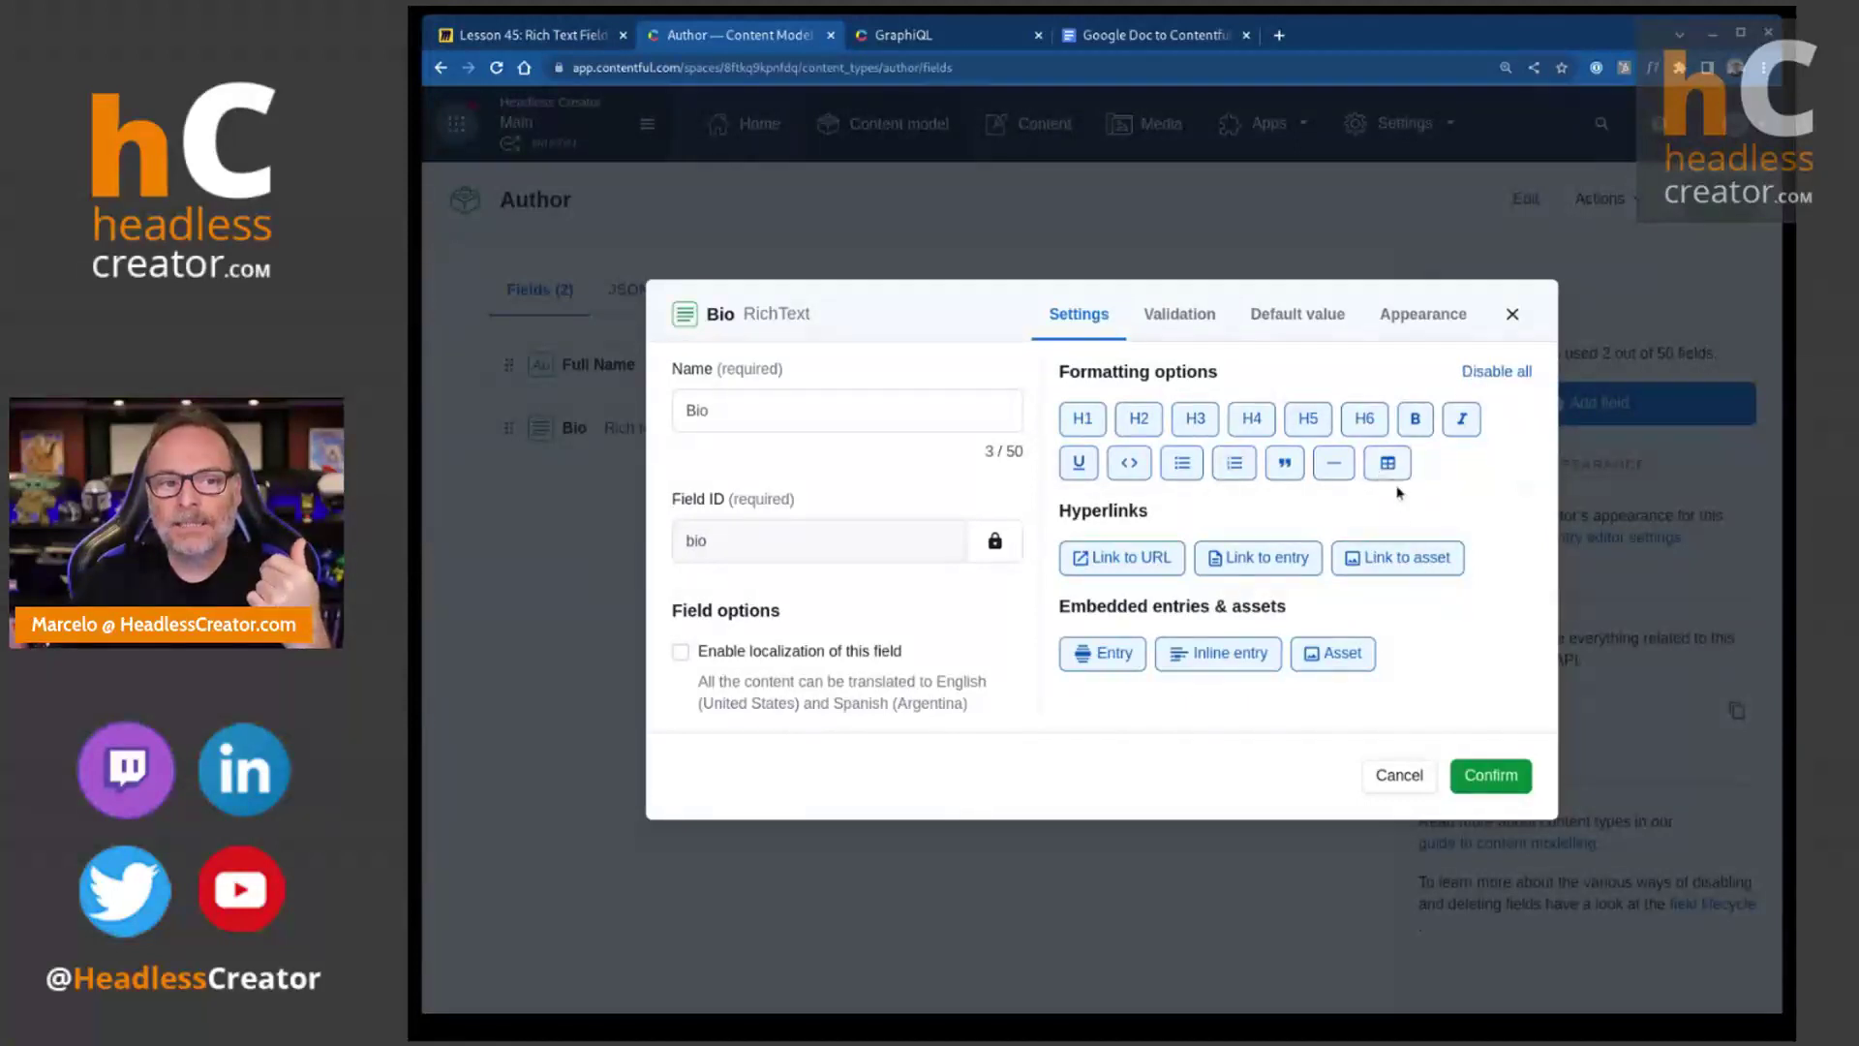
pyautogui.click(1491, 774)
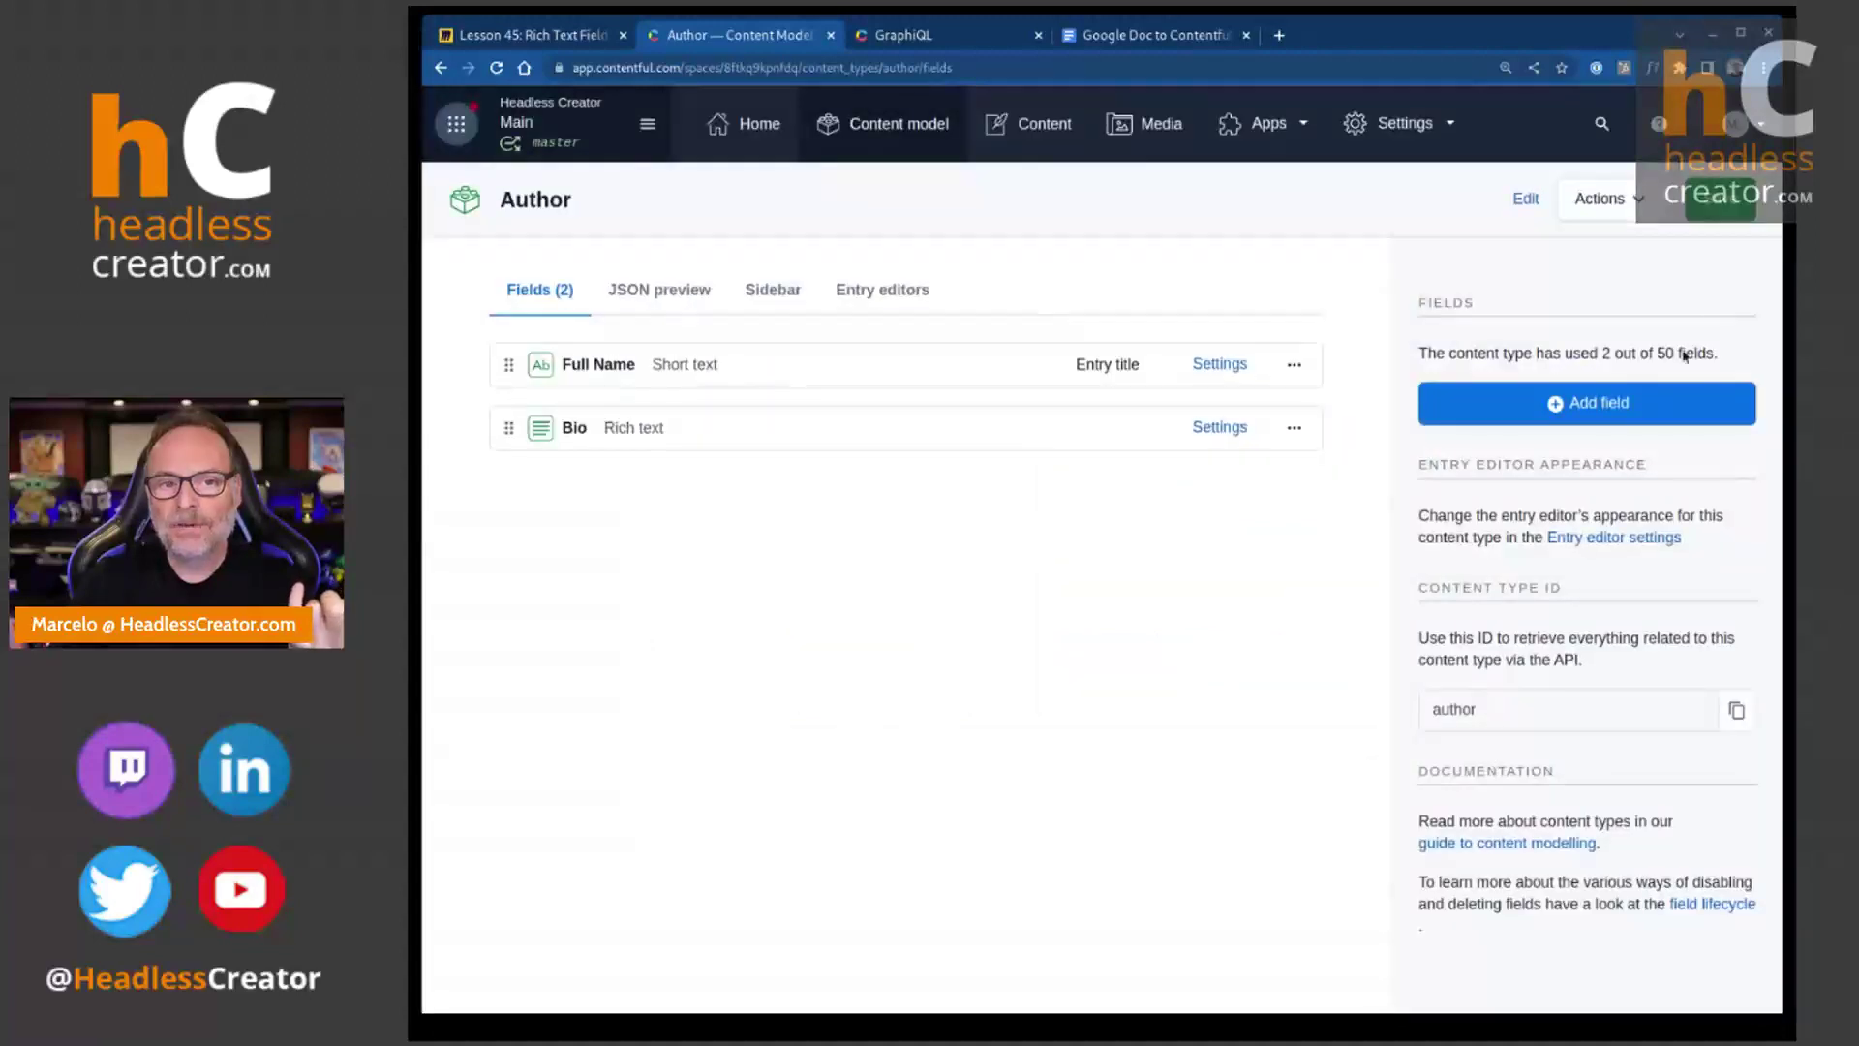
pyautogui.click(1725, 206)
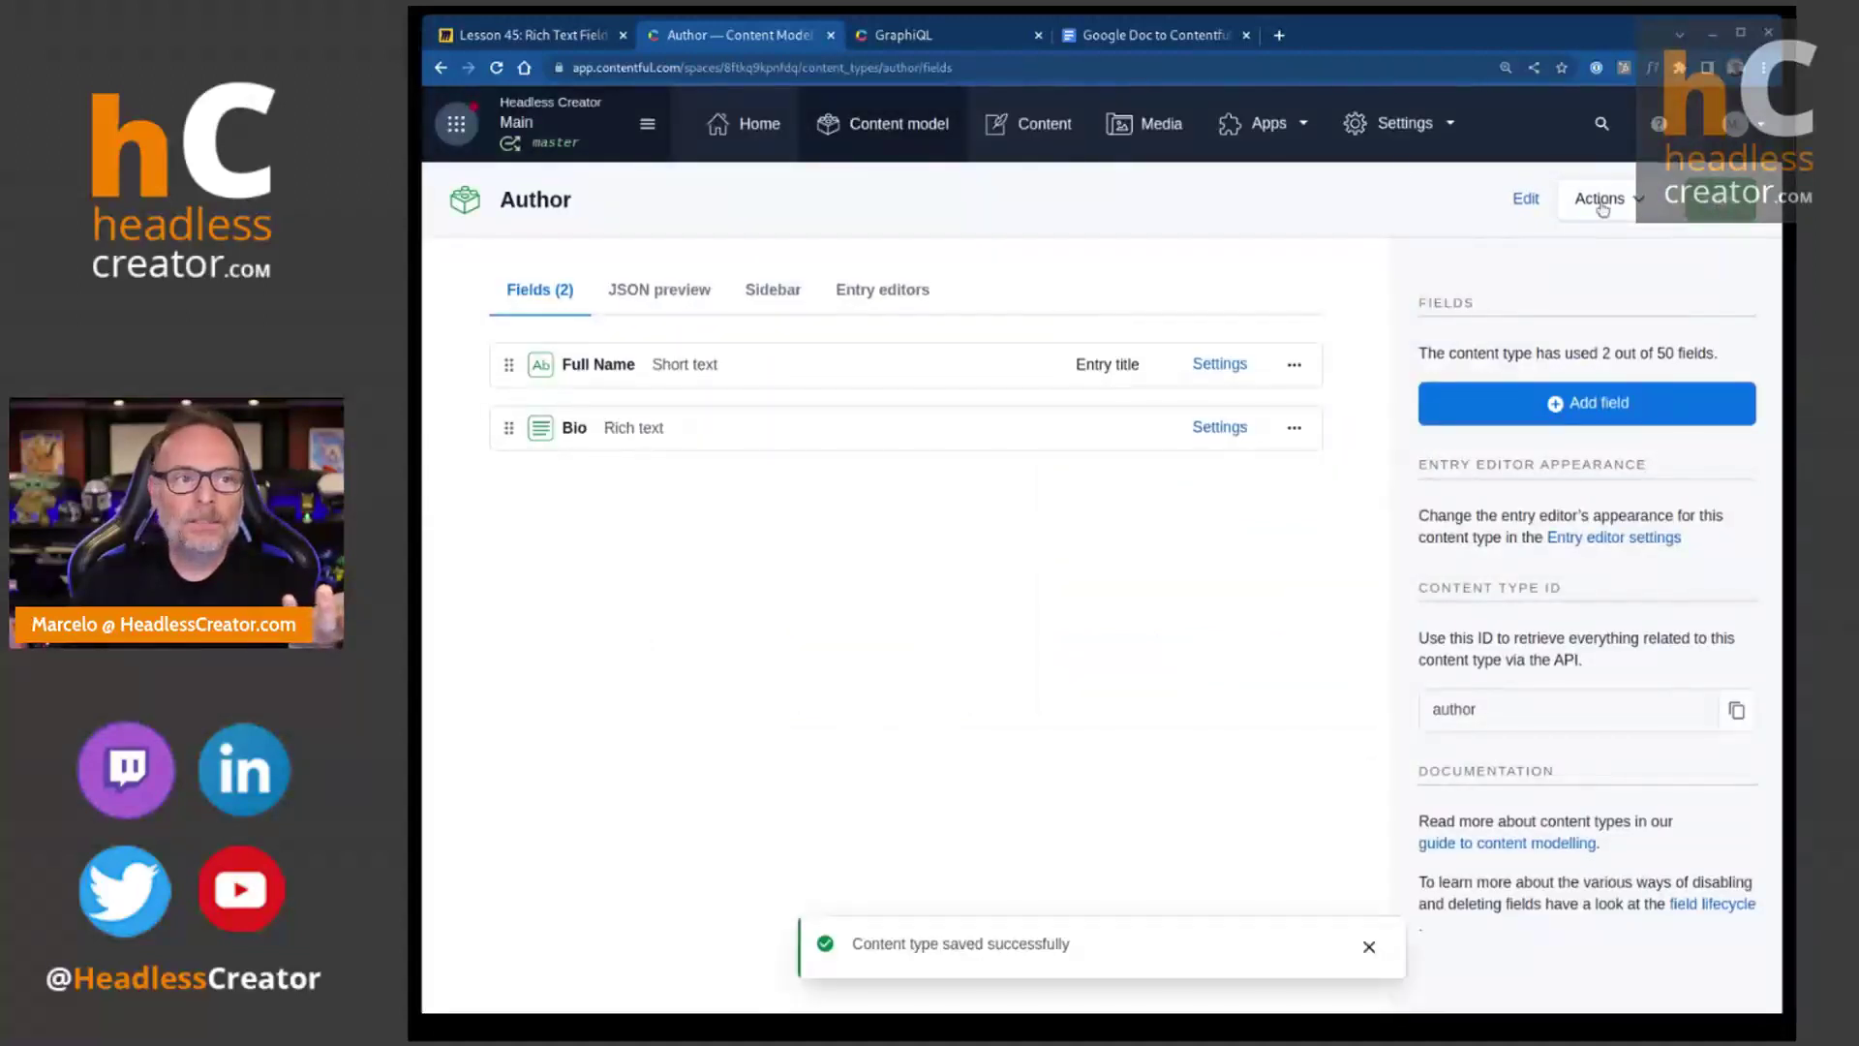
# - Create a new Author entry and enter the author's full name
pyautogui.click(1035, 144)
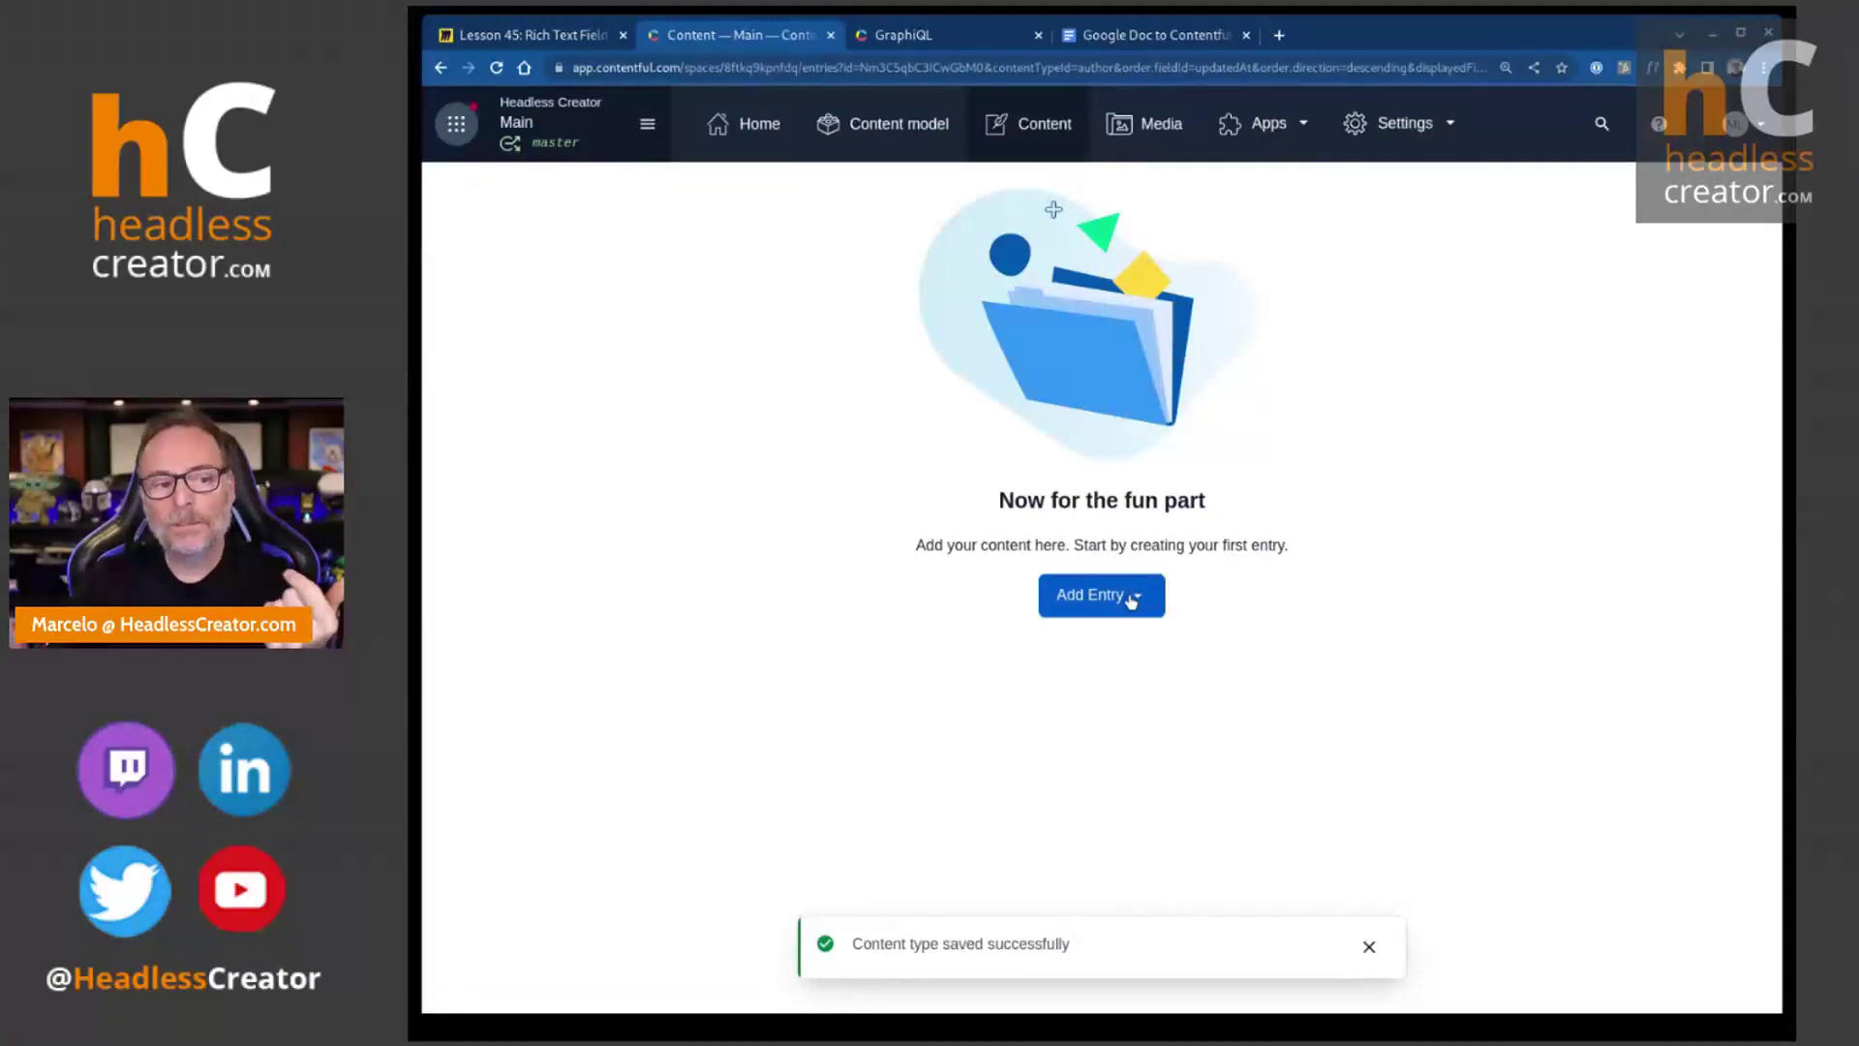
pyautogui.click(1130, 599)
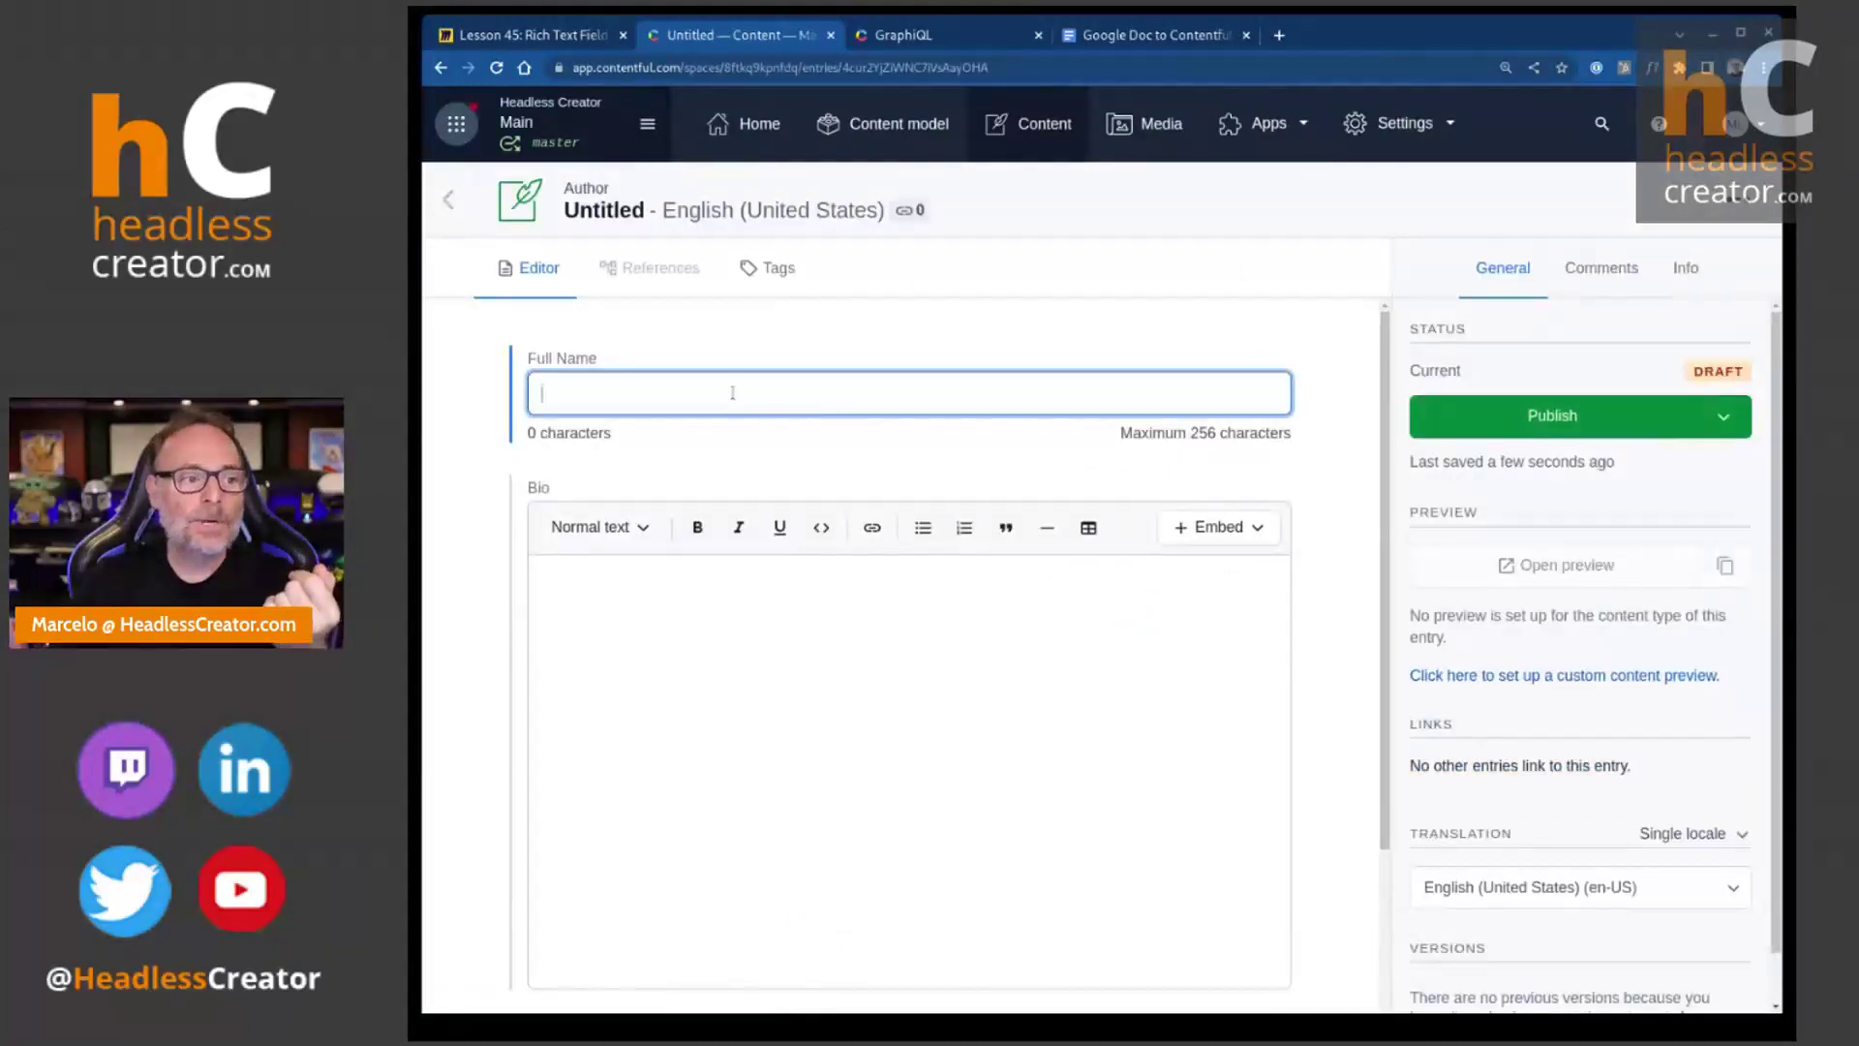
pyautogui.write('Marcelo Lewin')
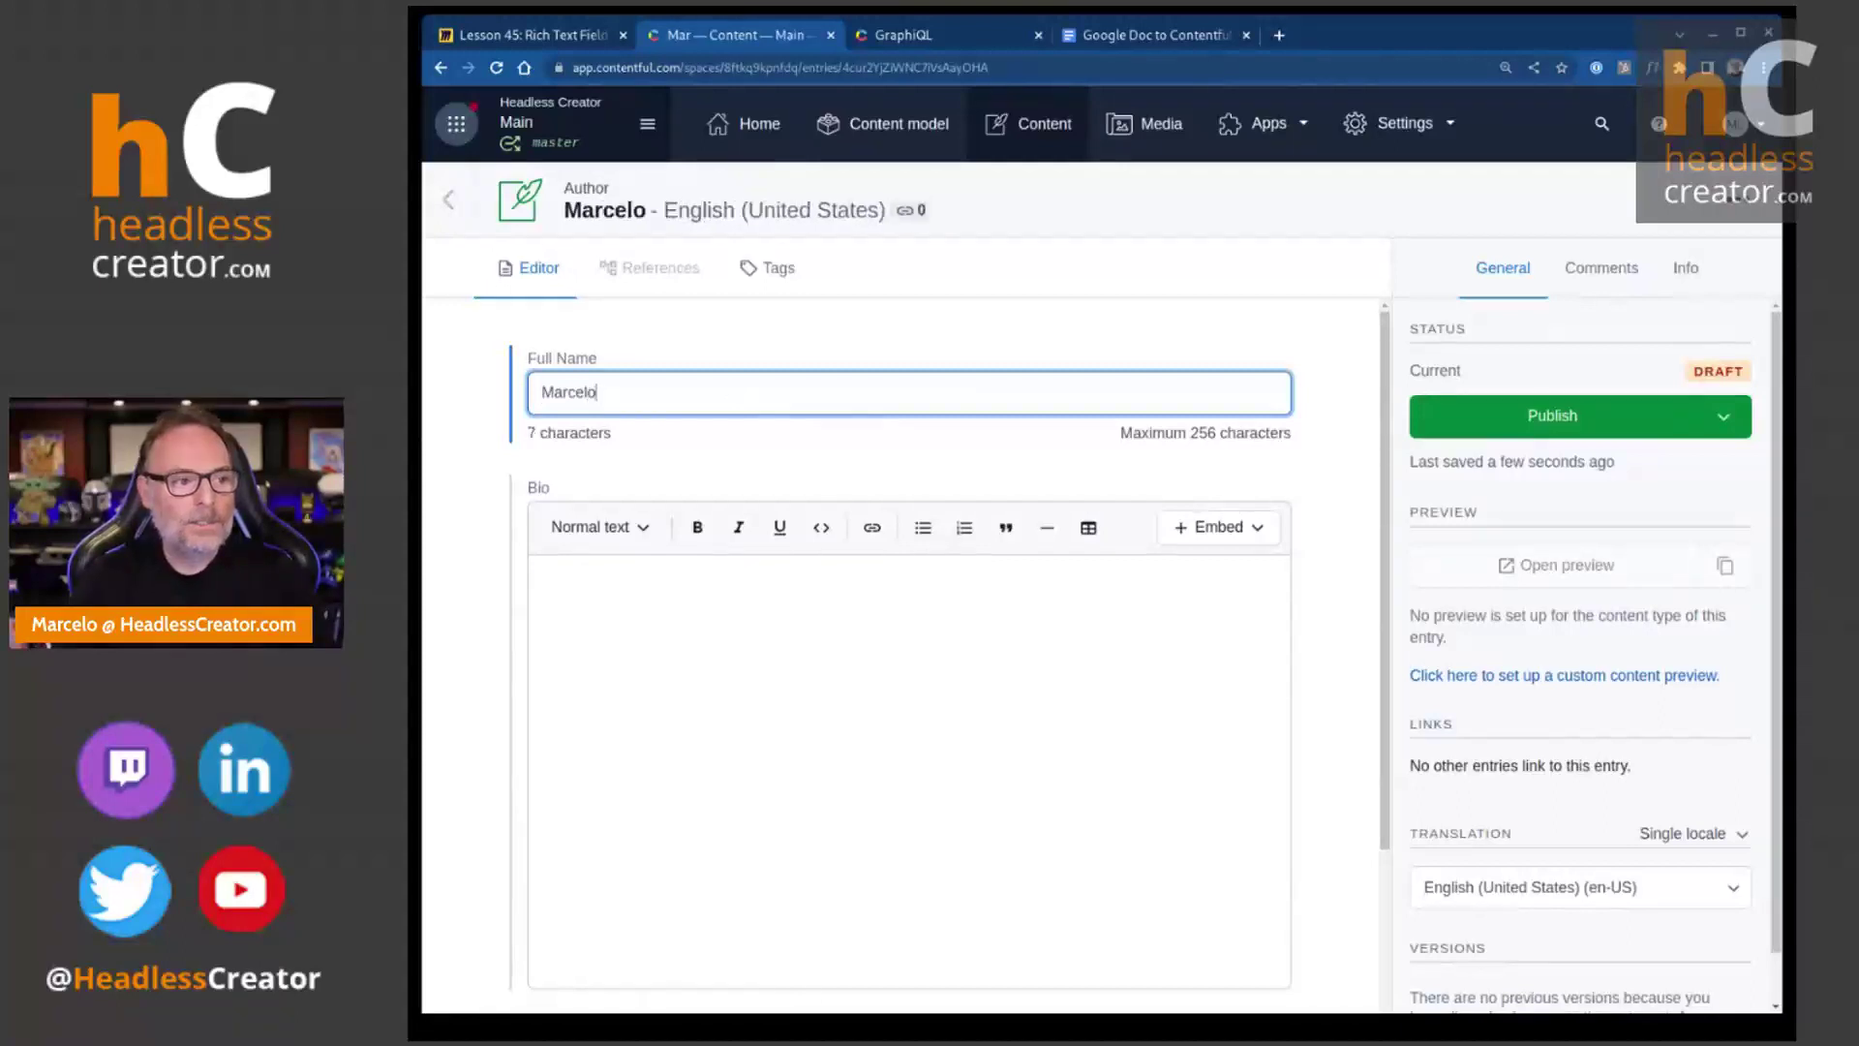
# - Insert a table into the Bio field and remove the empty line above it
pyautogui.click(697, 583)
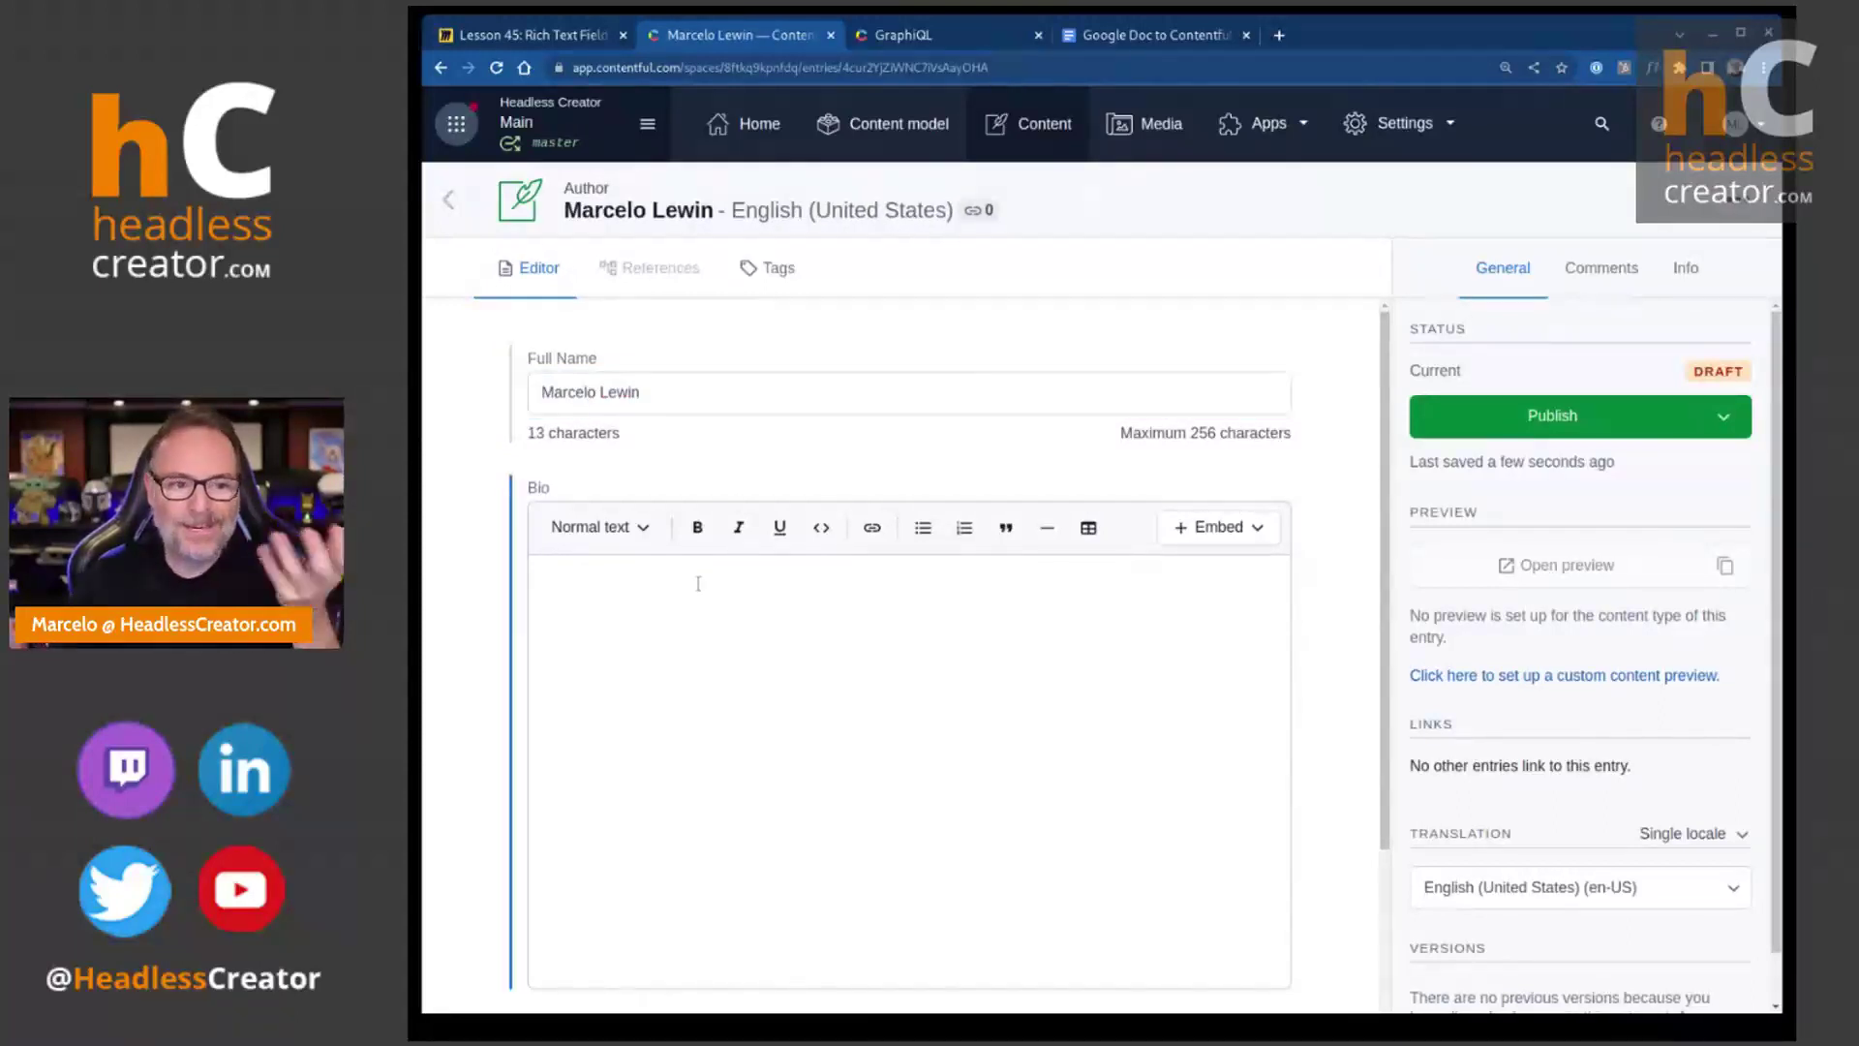
pyautogui.click(1075, 540)
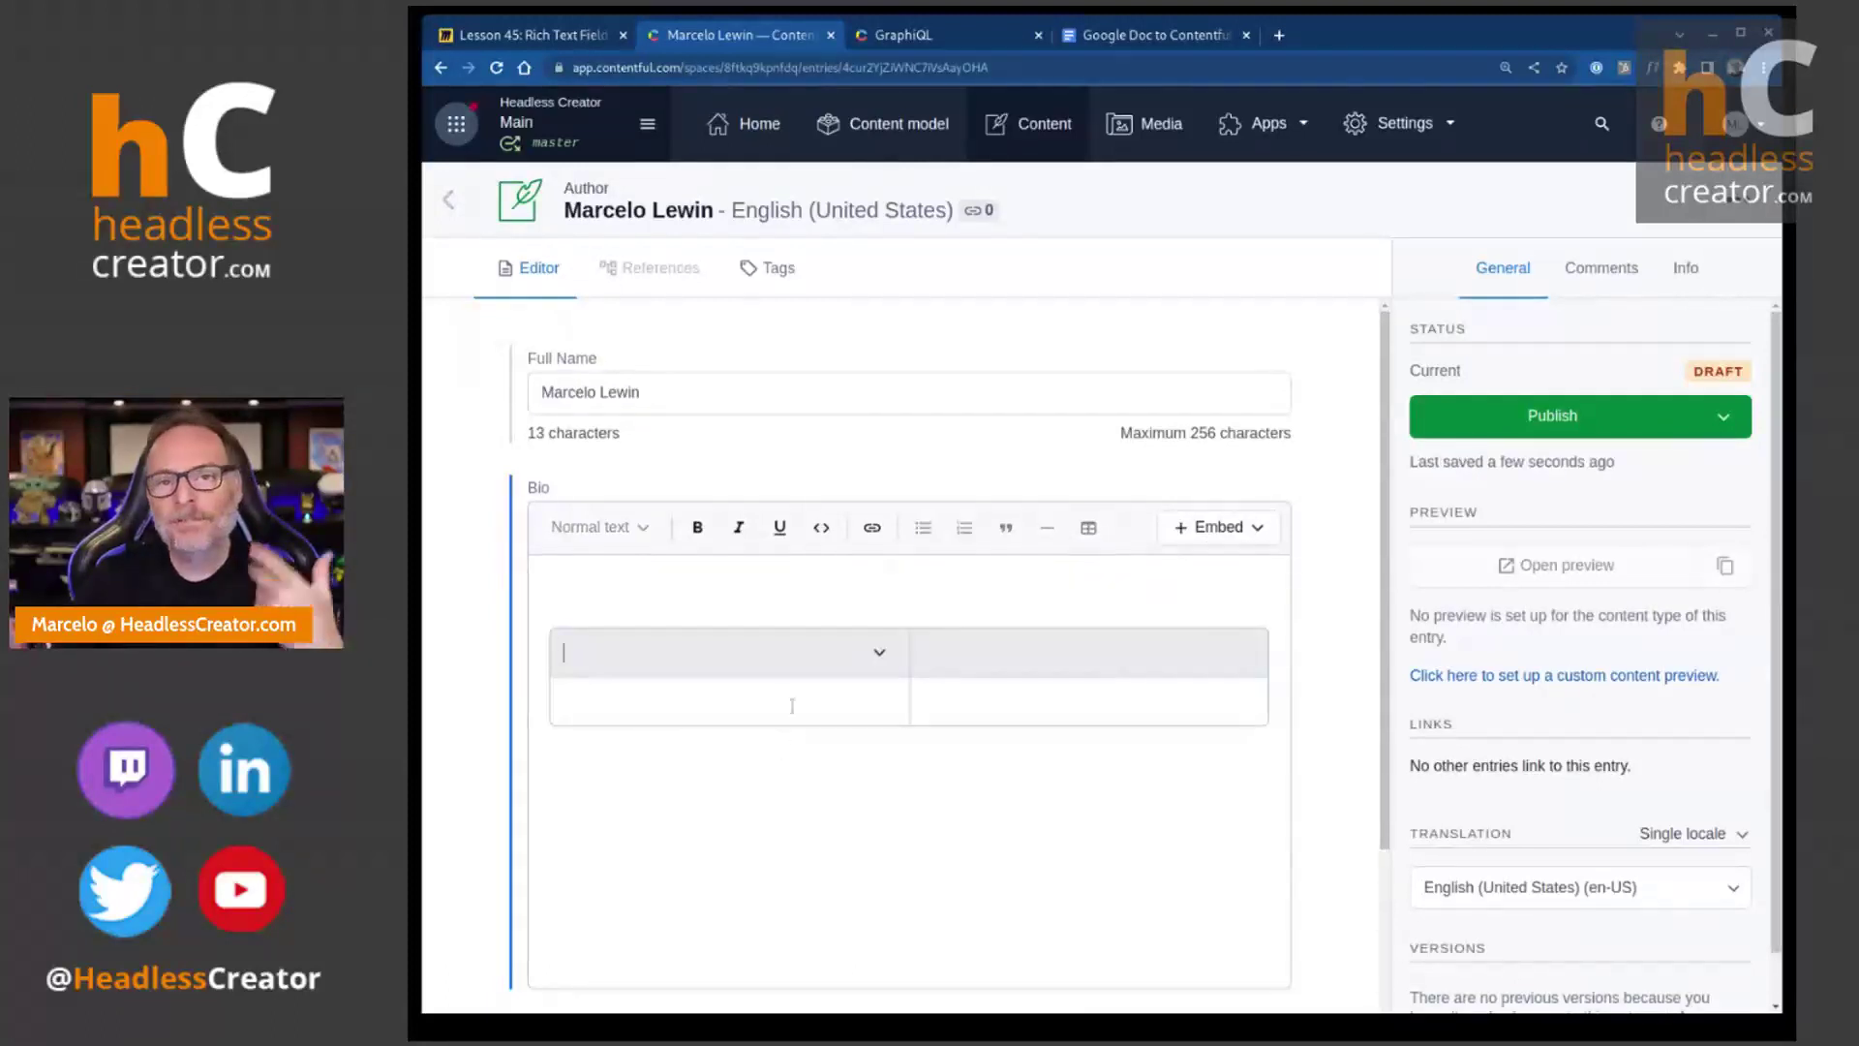
pyautogui.click(566, 583)
pyautogui.press('BackSpace')
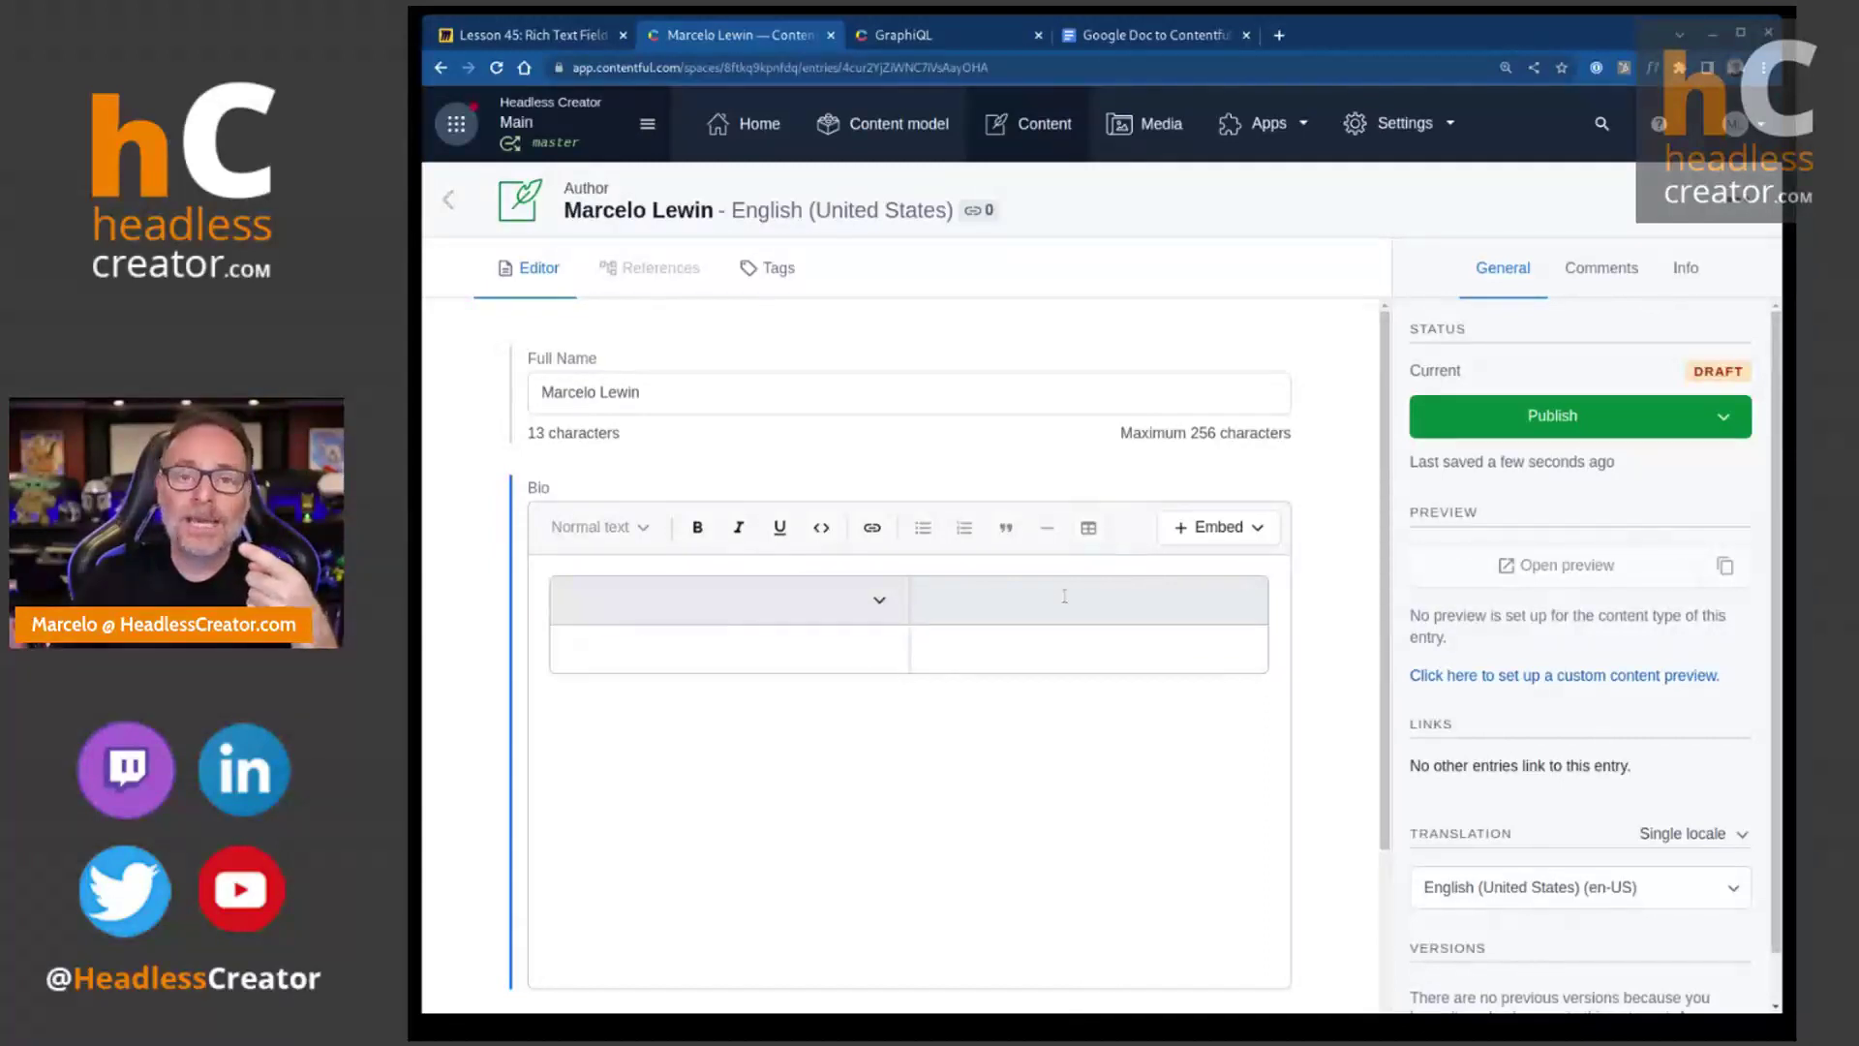
# - Check the table hierarchy diagram on the Miro board and return to the first body cell of the Bio table in Contentful
pyautogui.click(558, 43)
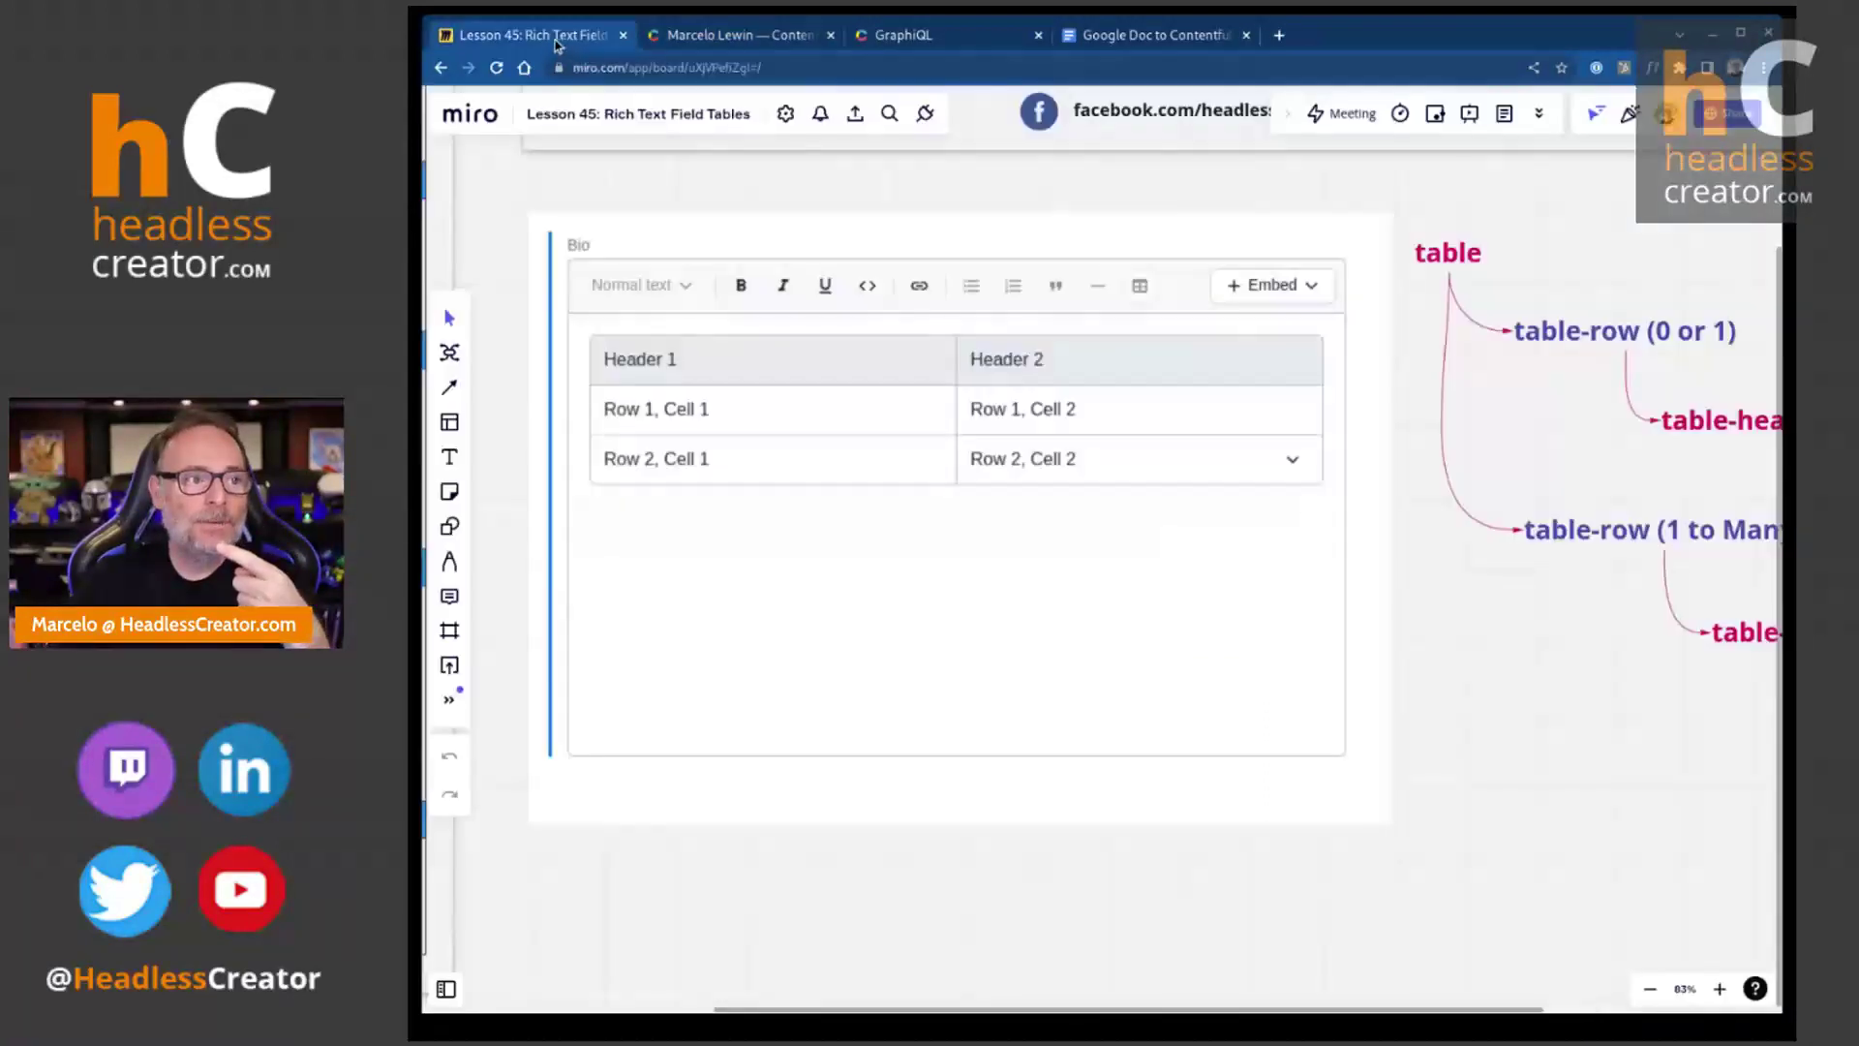
pyautogui.hscroll(5, 1626, 750)
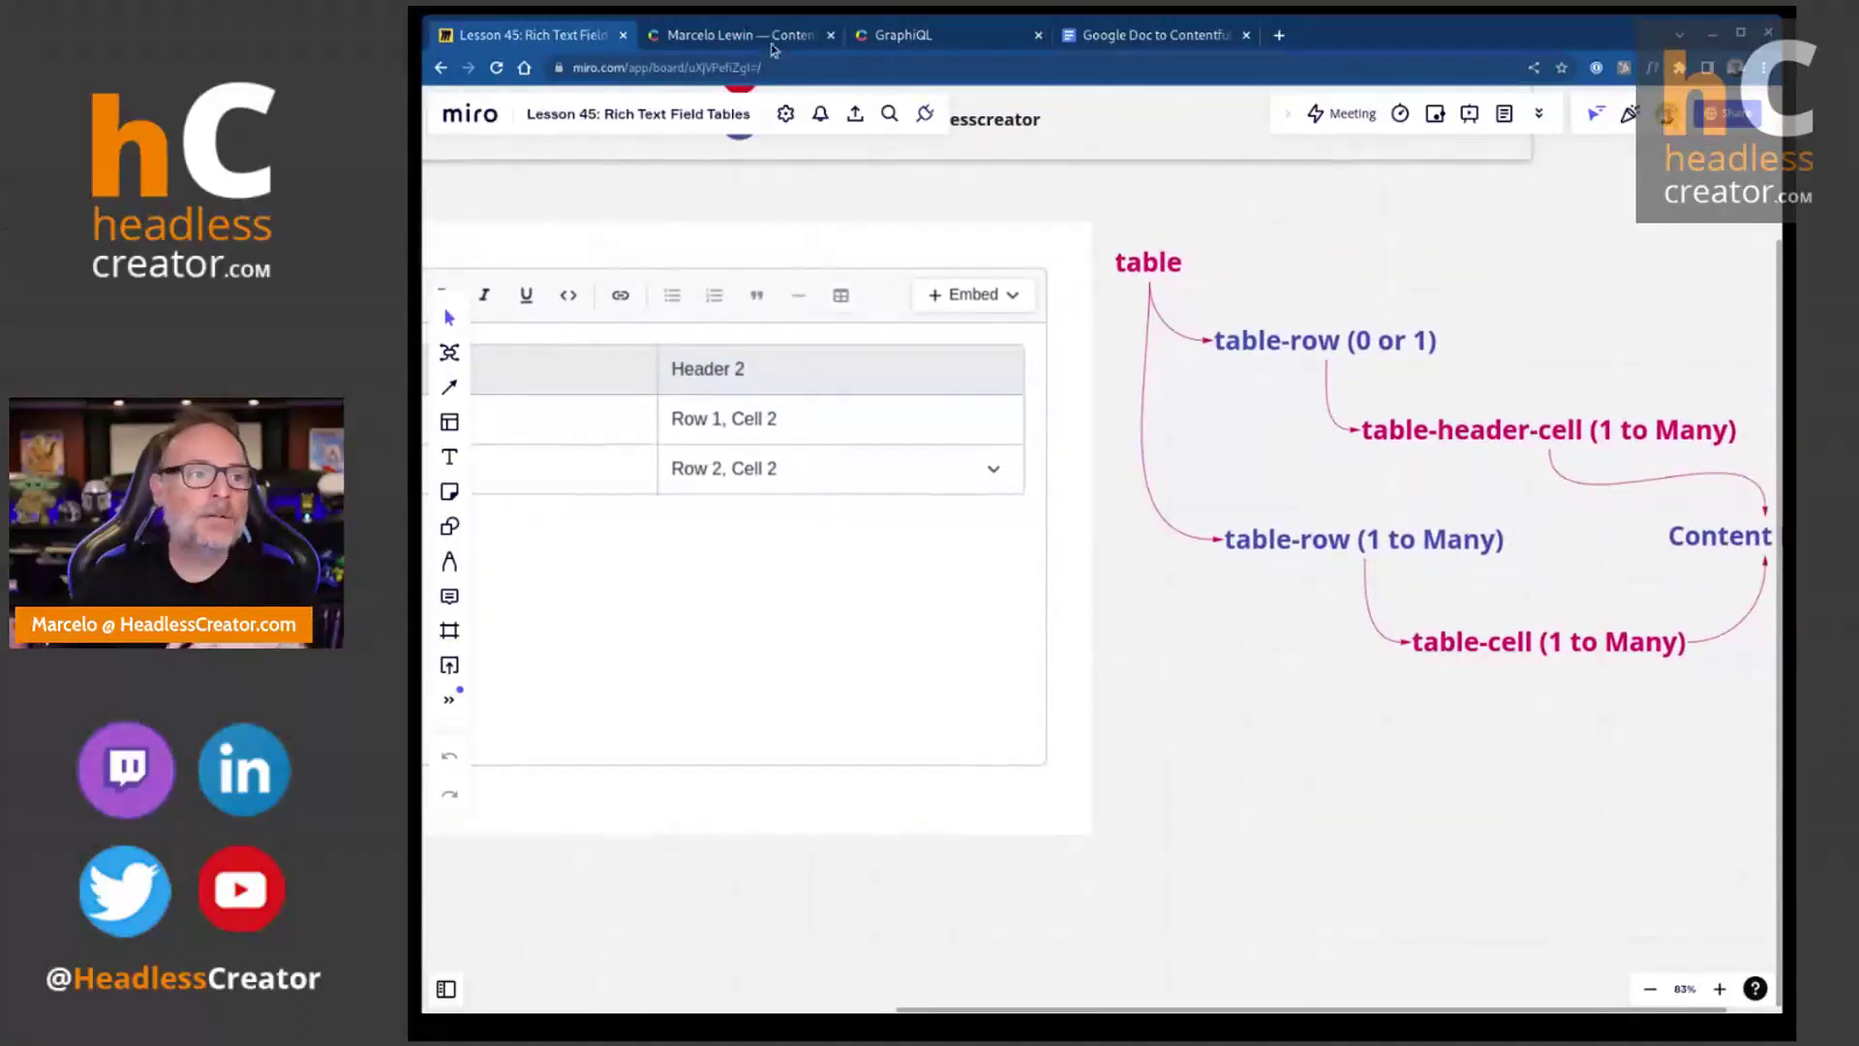
pyautogui.click(738, 36)
pyautogui.click(610, 639)
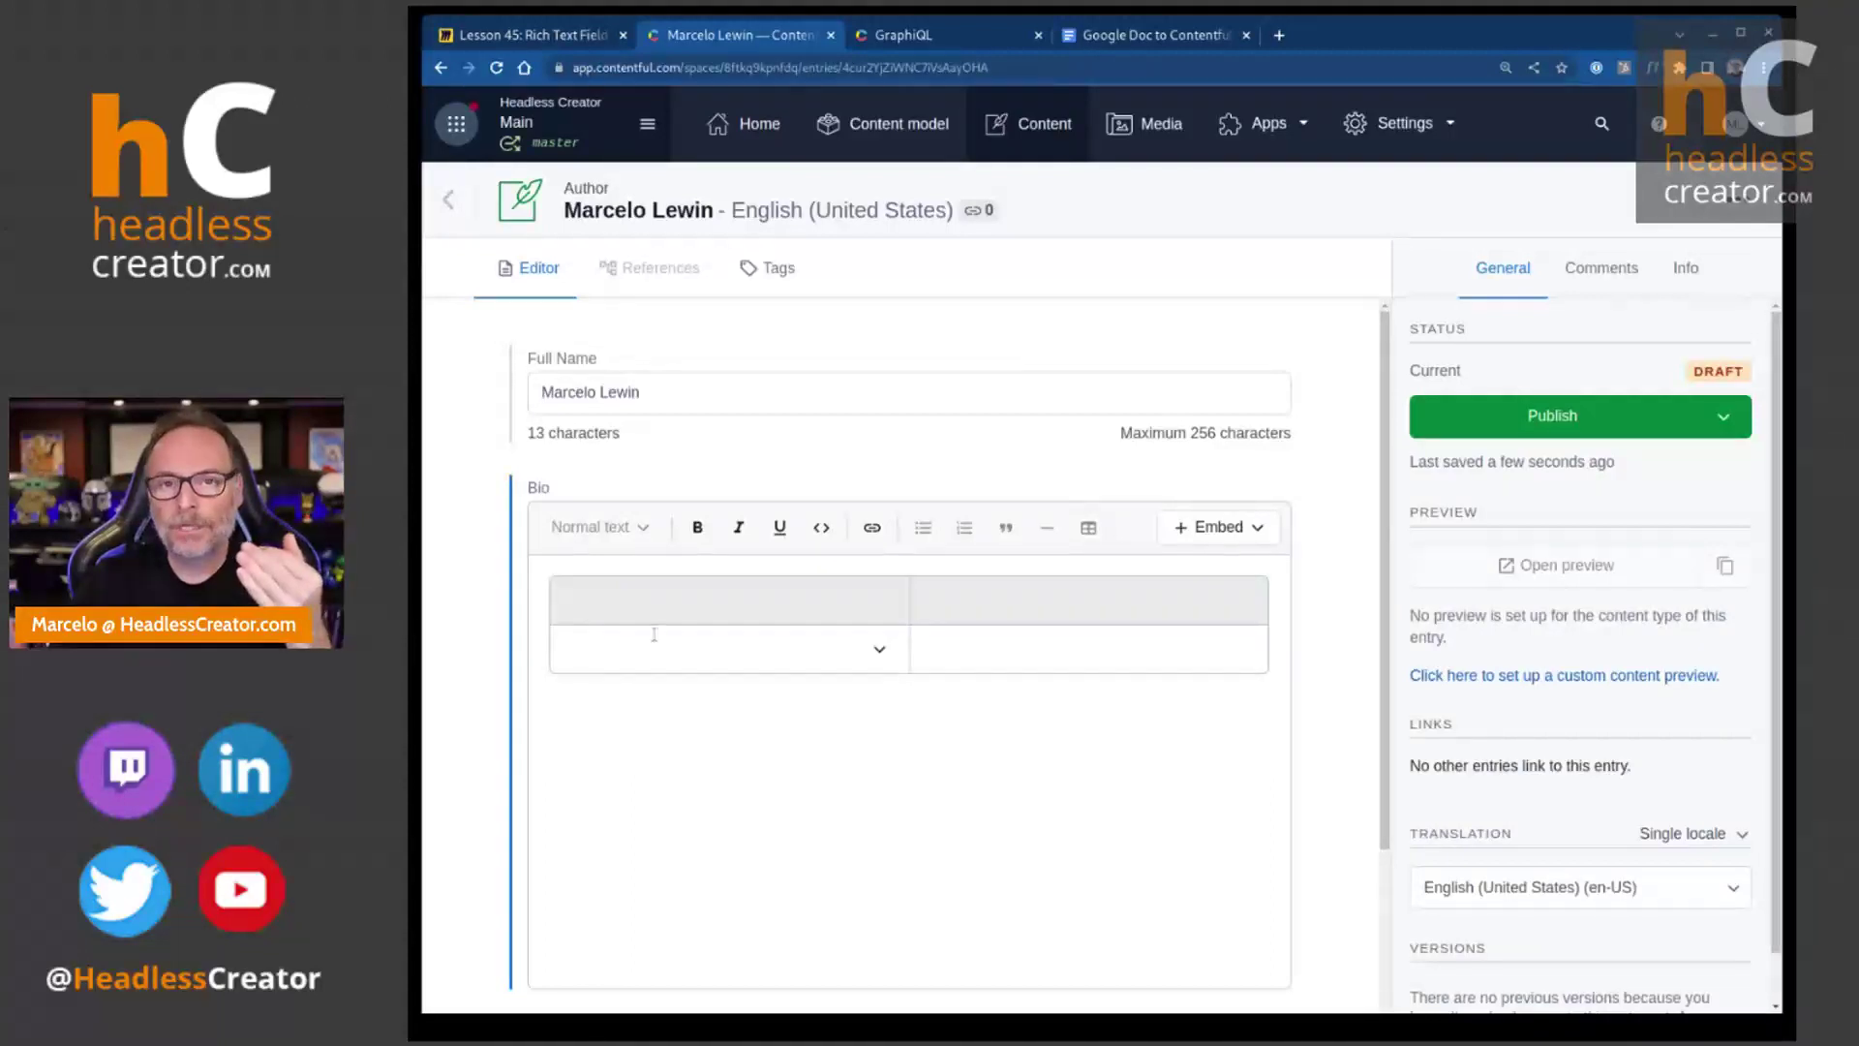
# - Glance at the table hierarchy diagram in Miro, return to Contentful and label the Bio table's header cells Date and Task
pyautogui.click(566, 44)
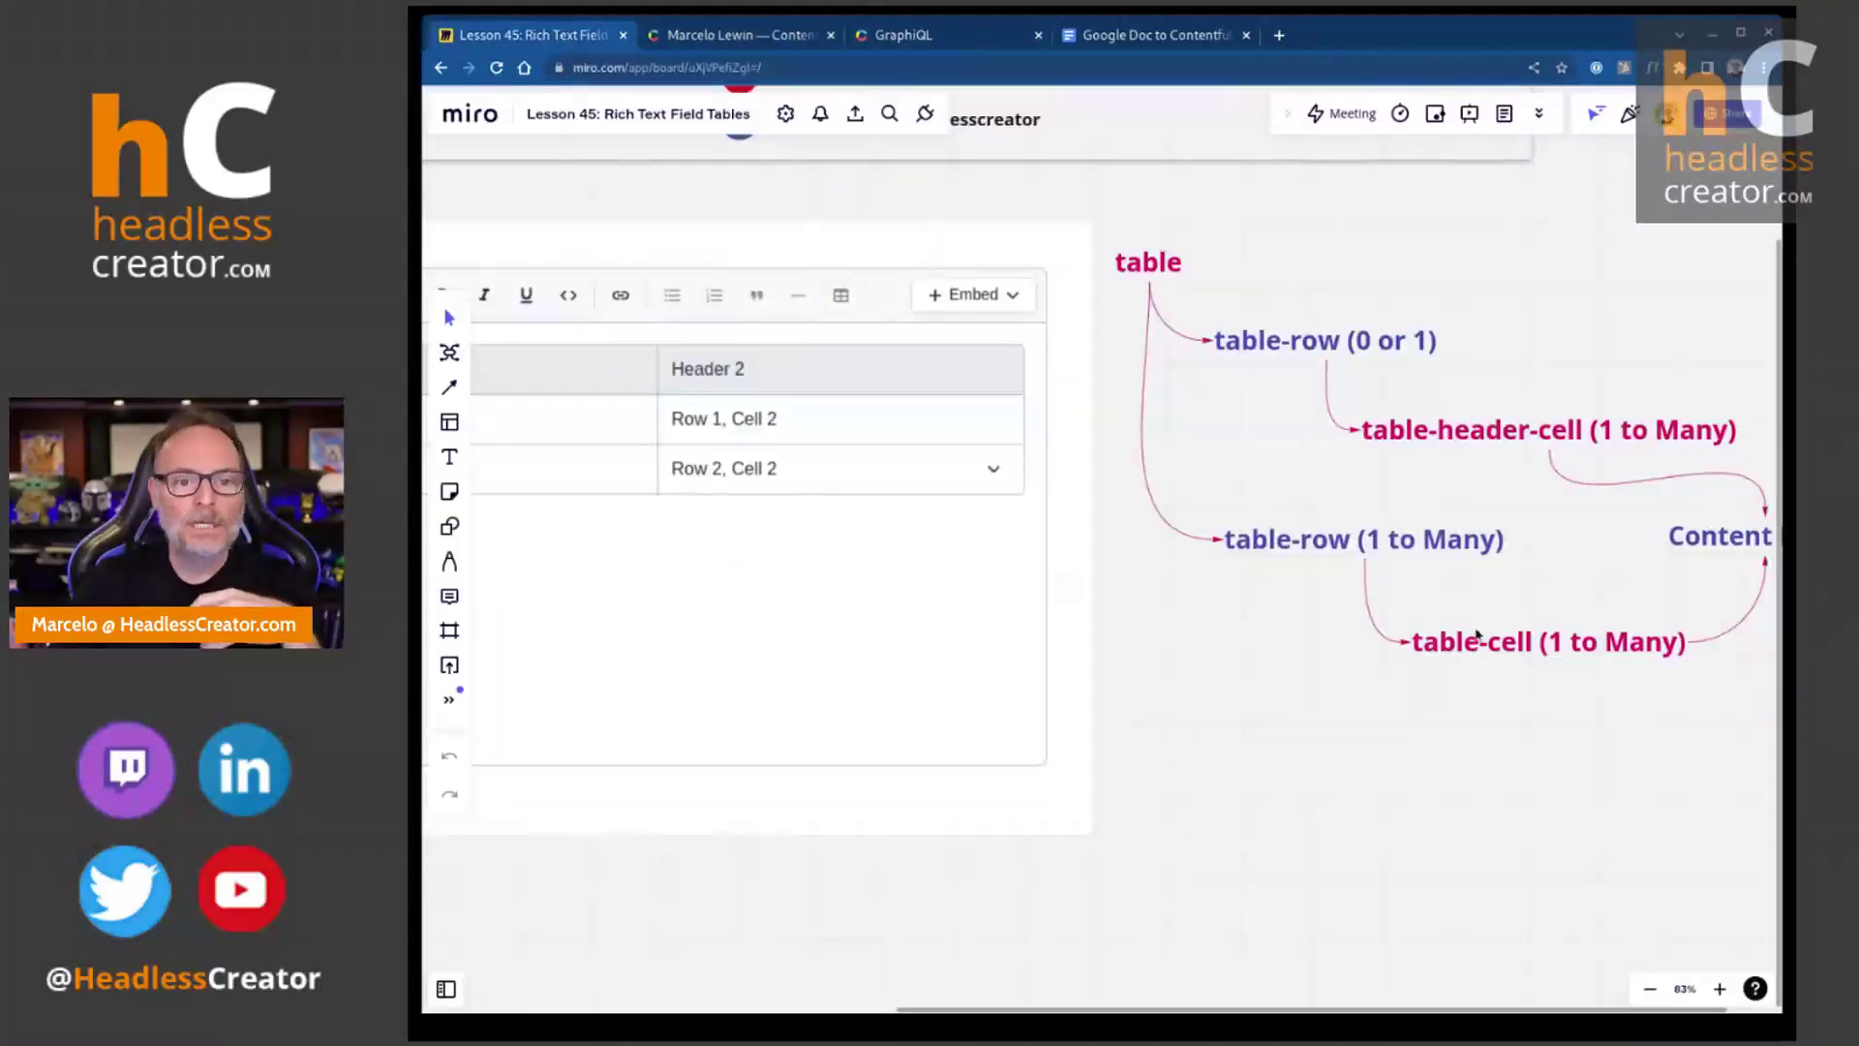
pyautogui.click(726, 34)
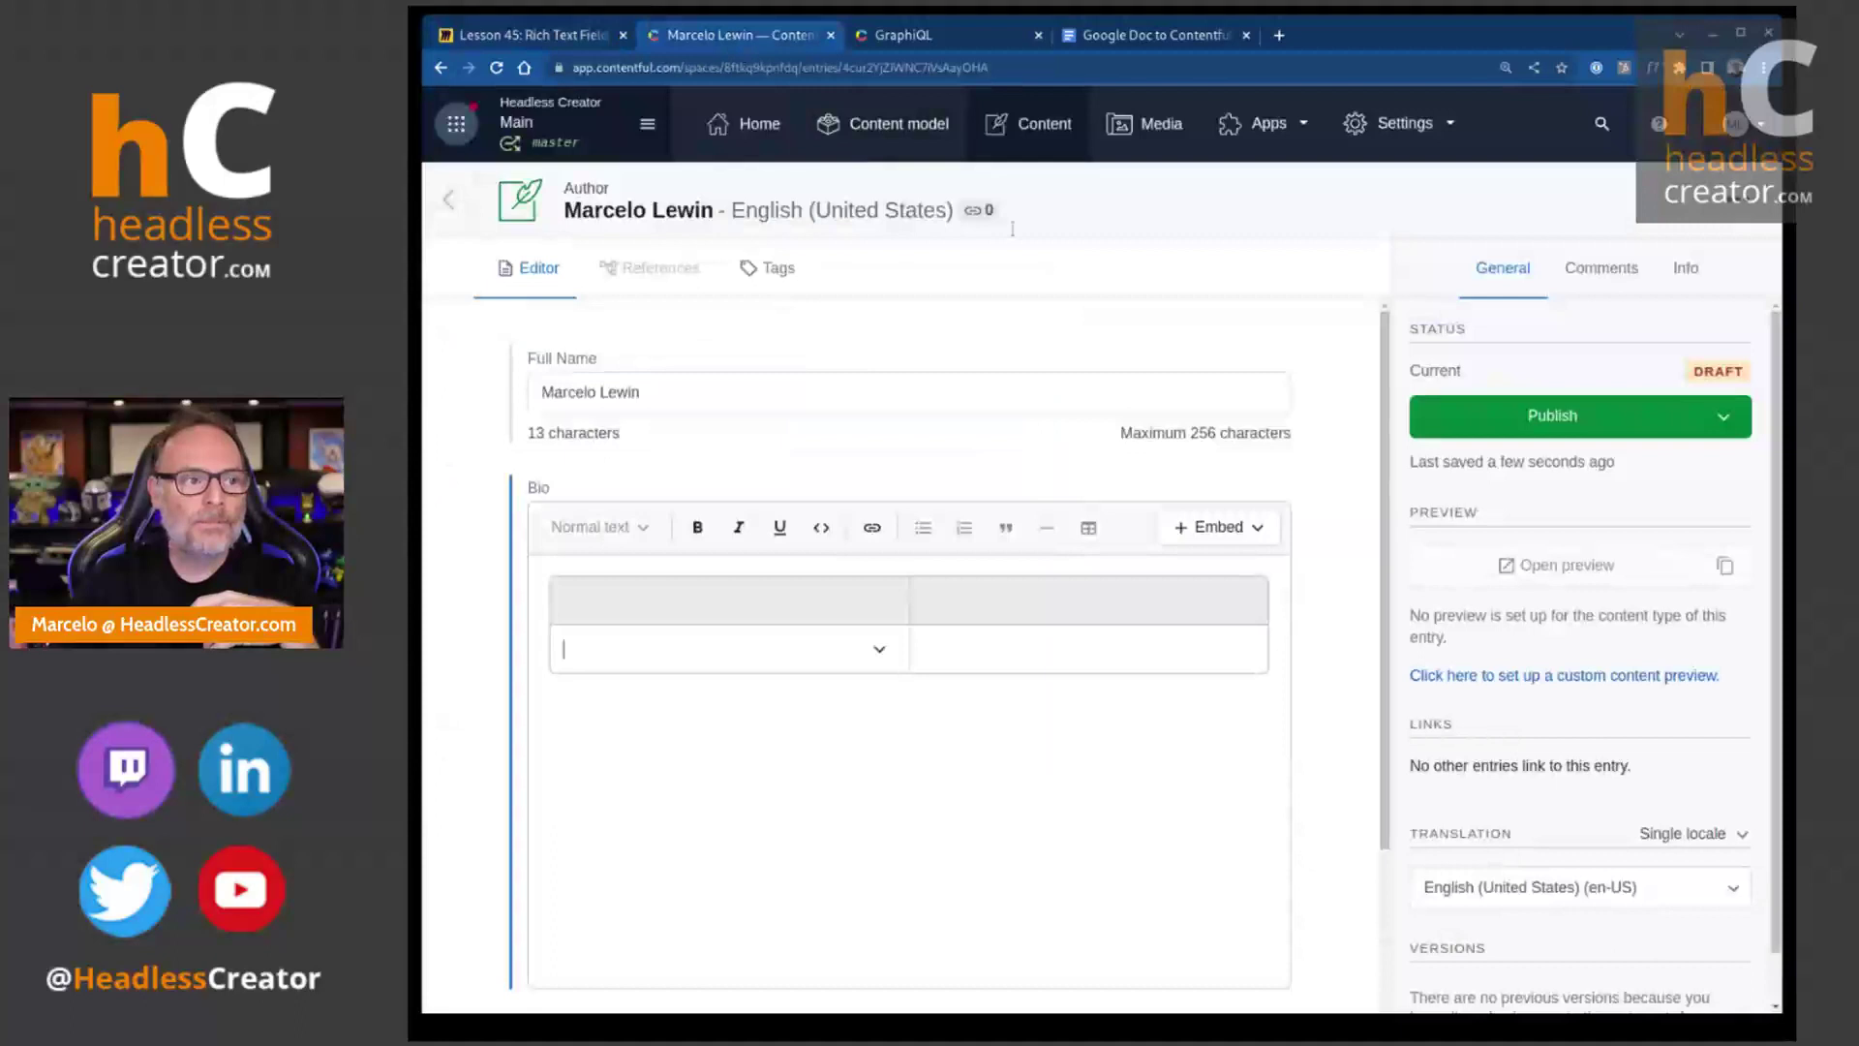
pyautogui.click(685, 602)
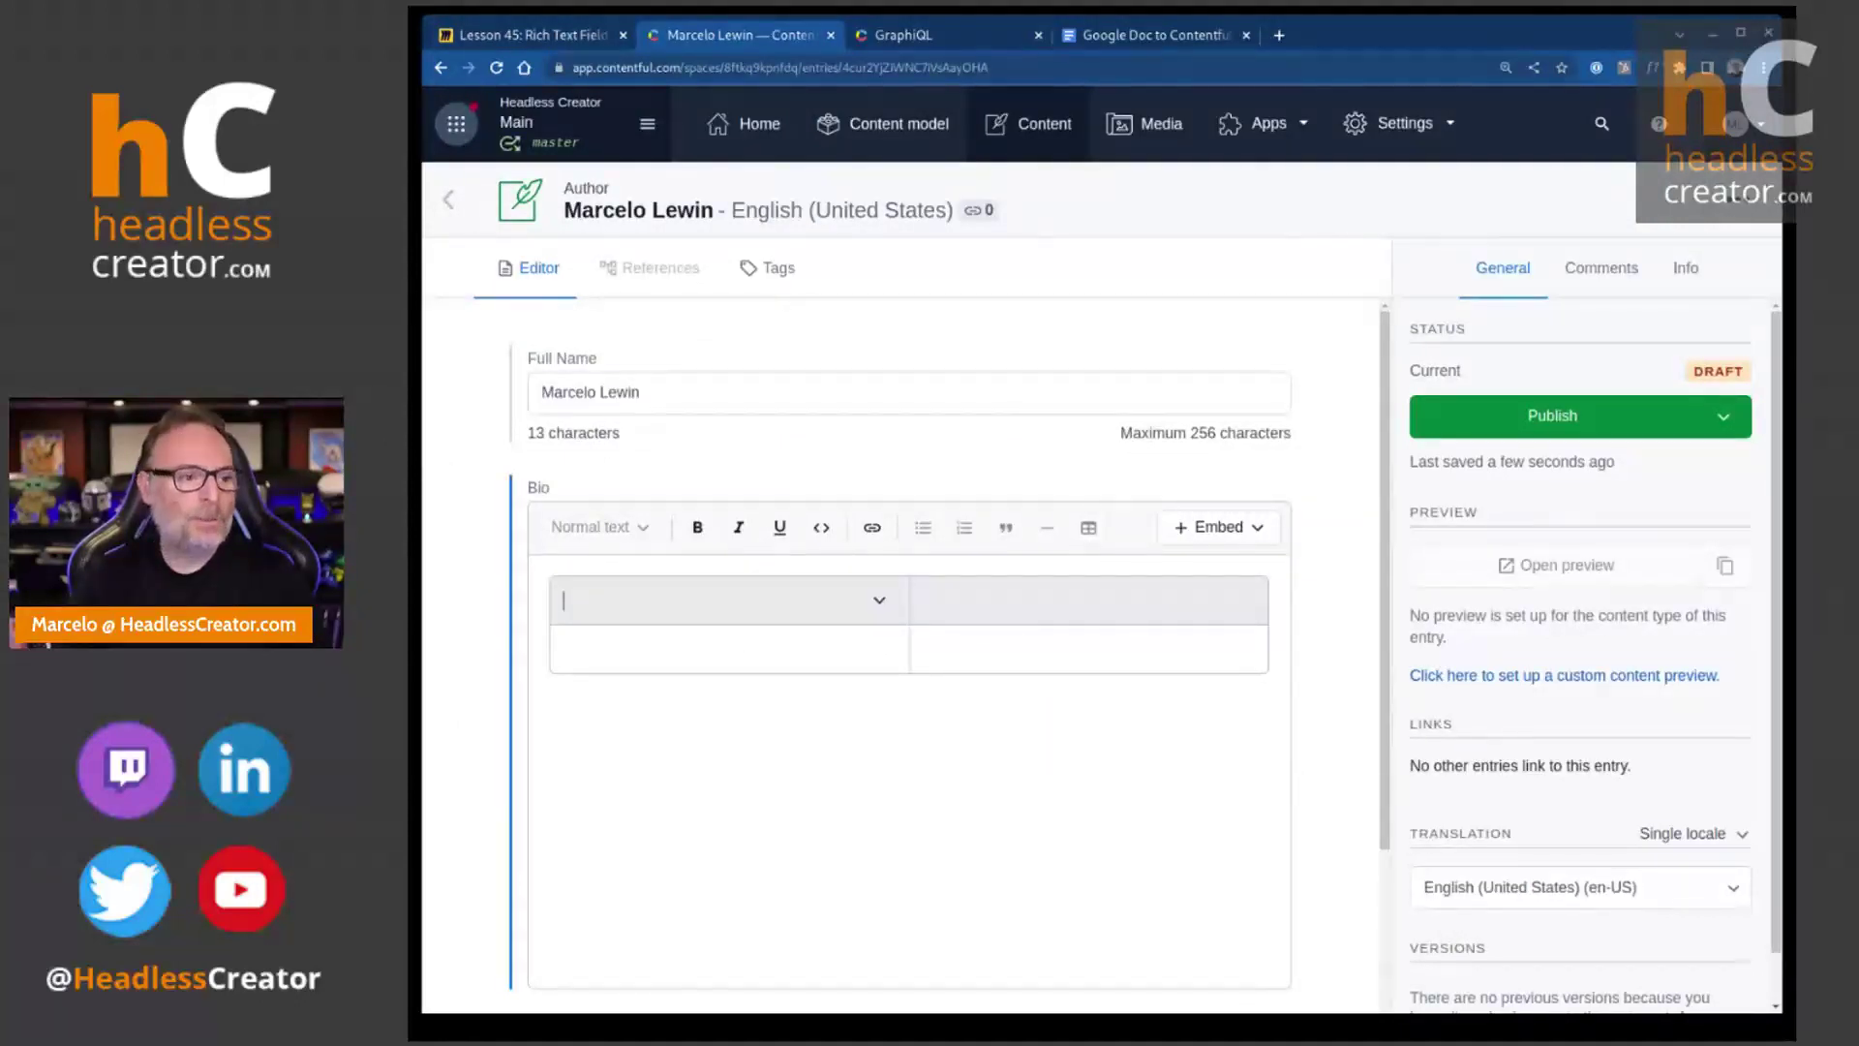
pyautogui.write('Date')
pyautogui.click(922, 601)
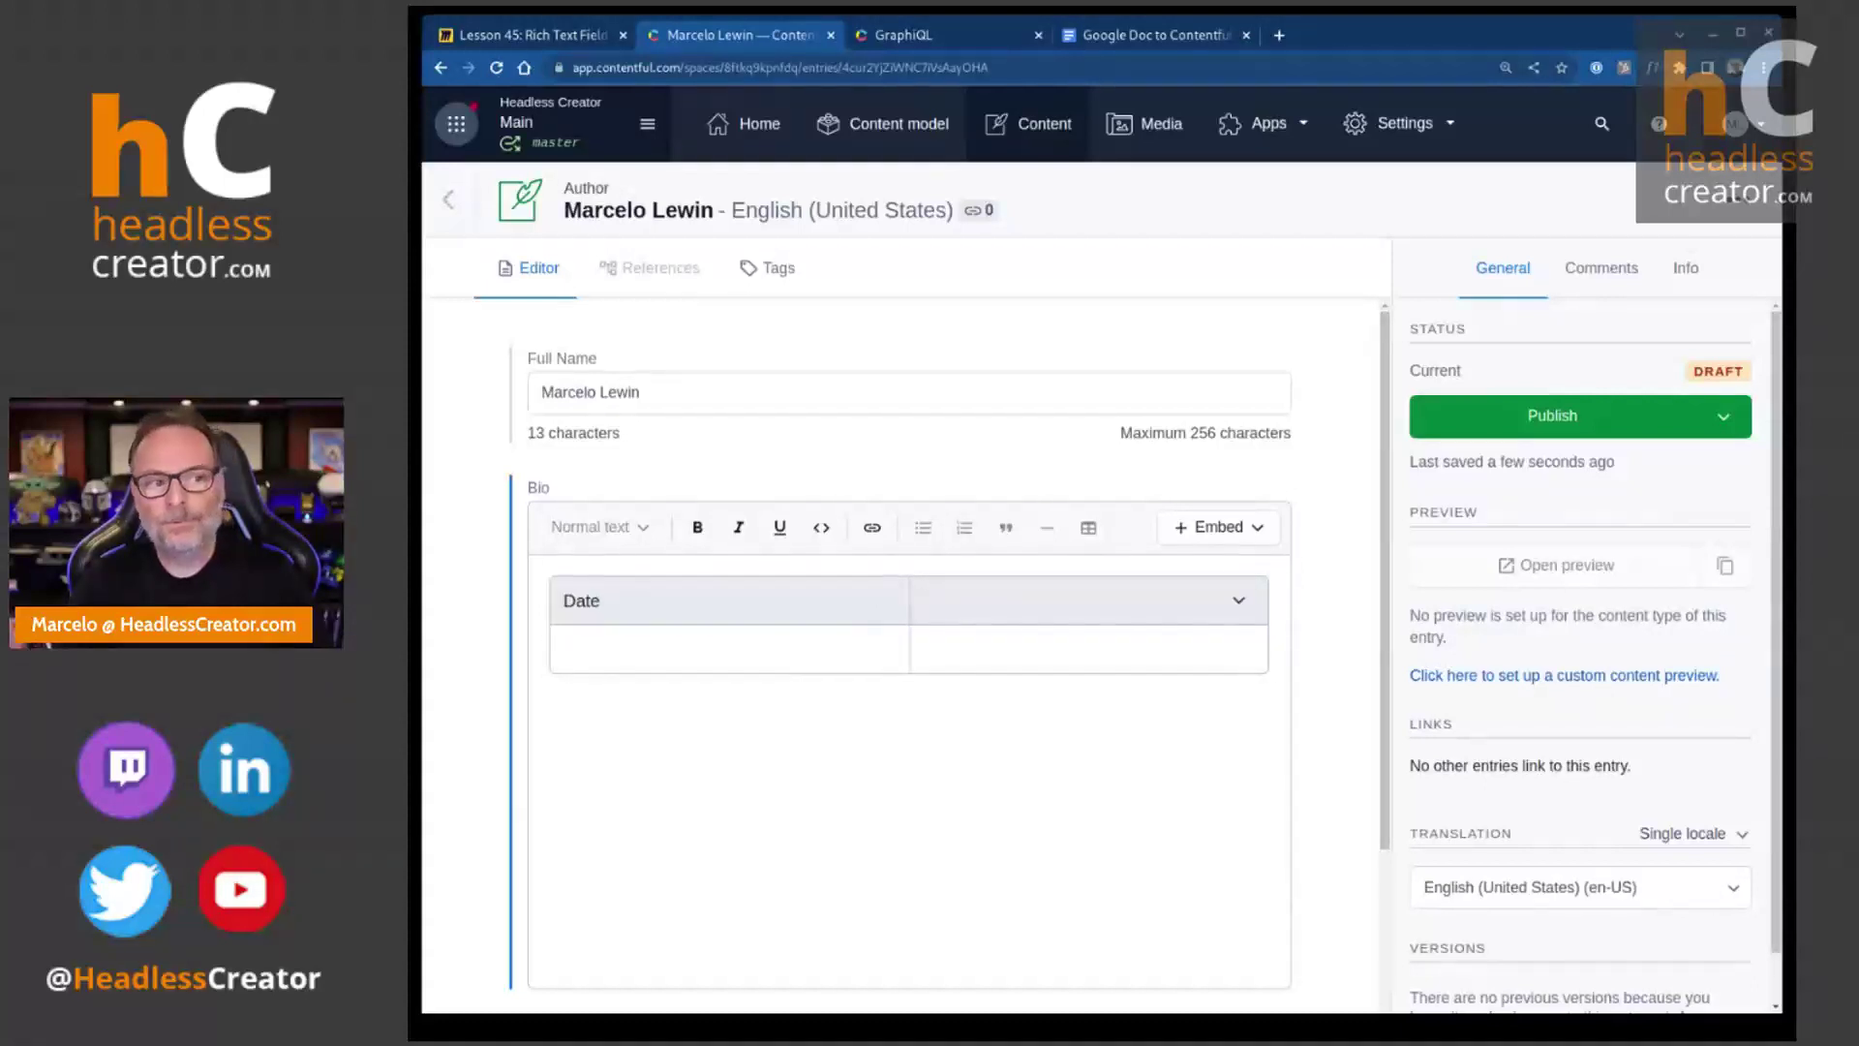
pyautogui.write('Task')
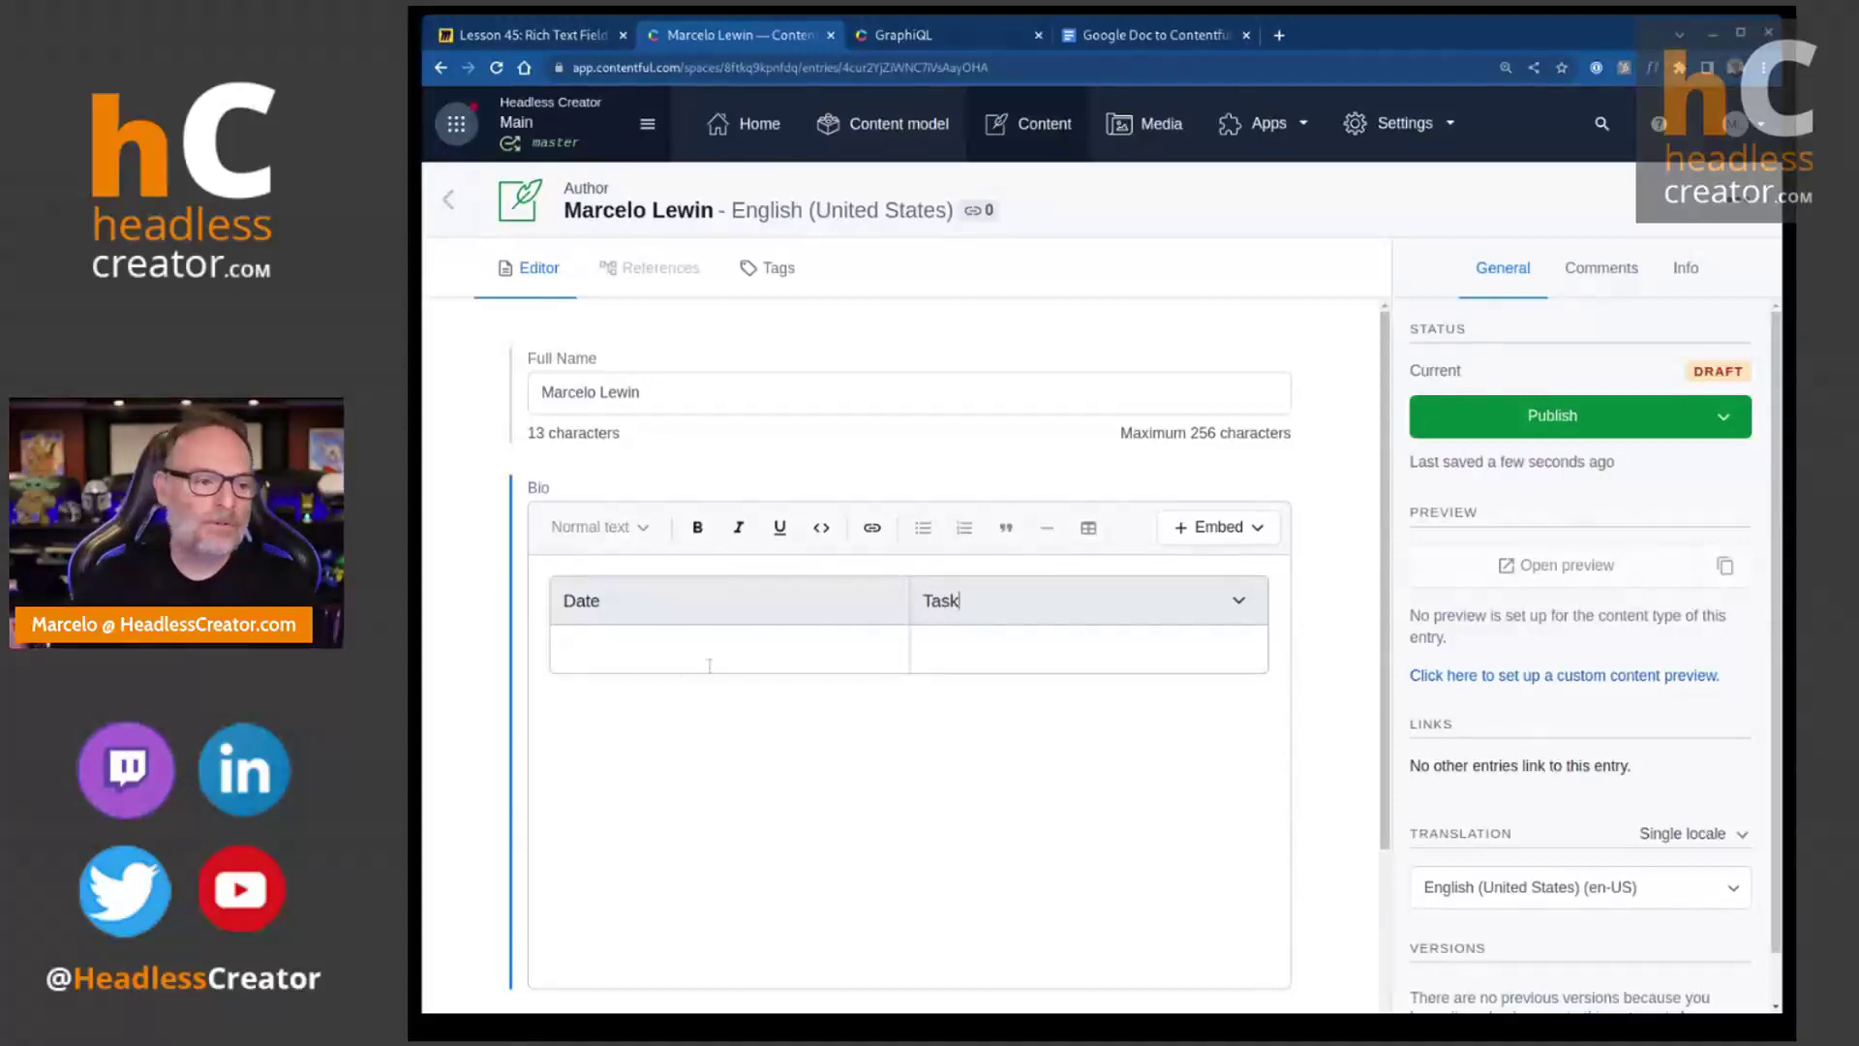
# - Fill the table's body row with 3/15/22 and "Here is my first task", and publish the entry
pyautogui.click(648, 633)
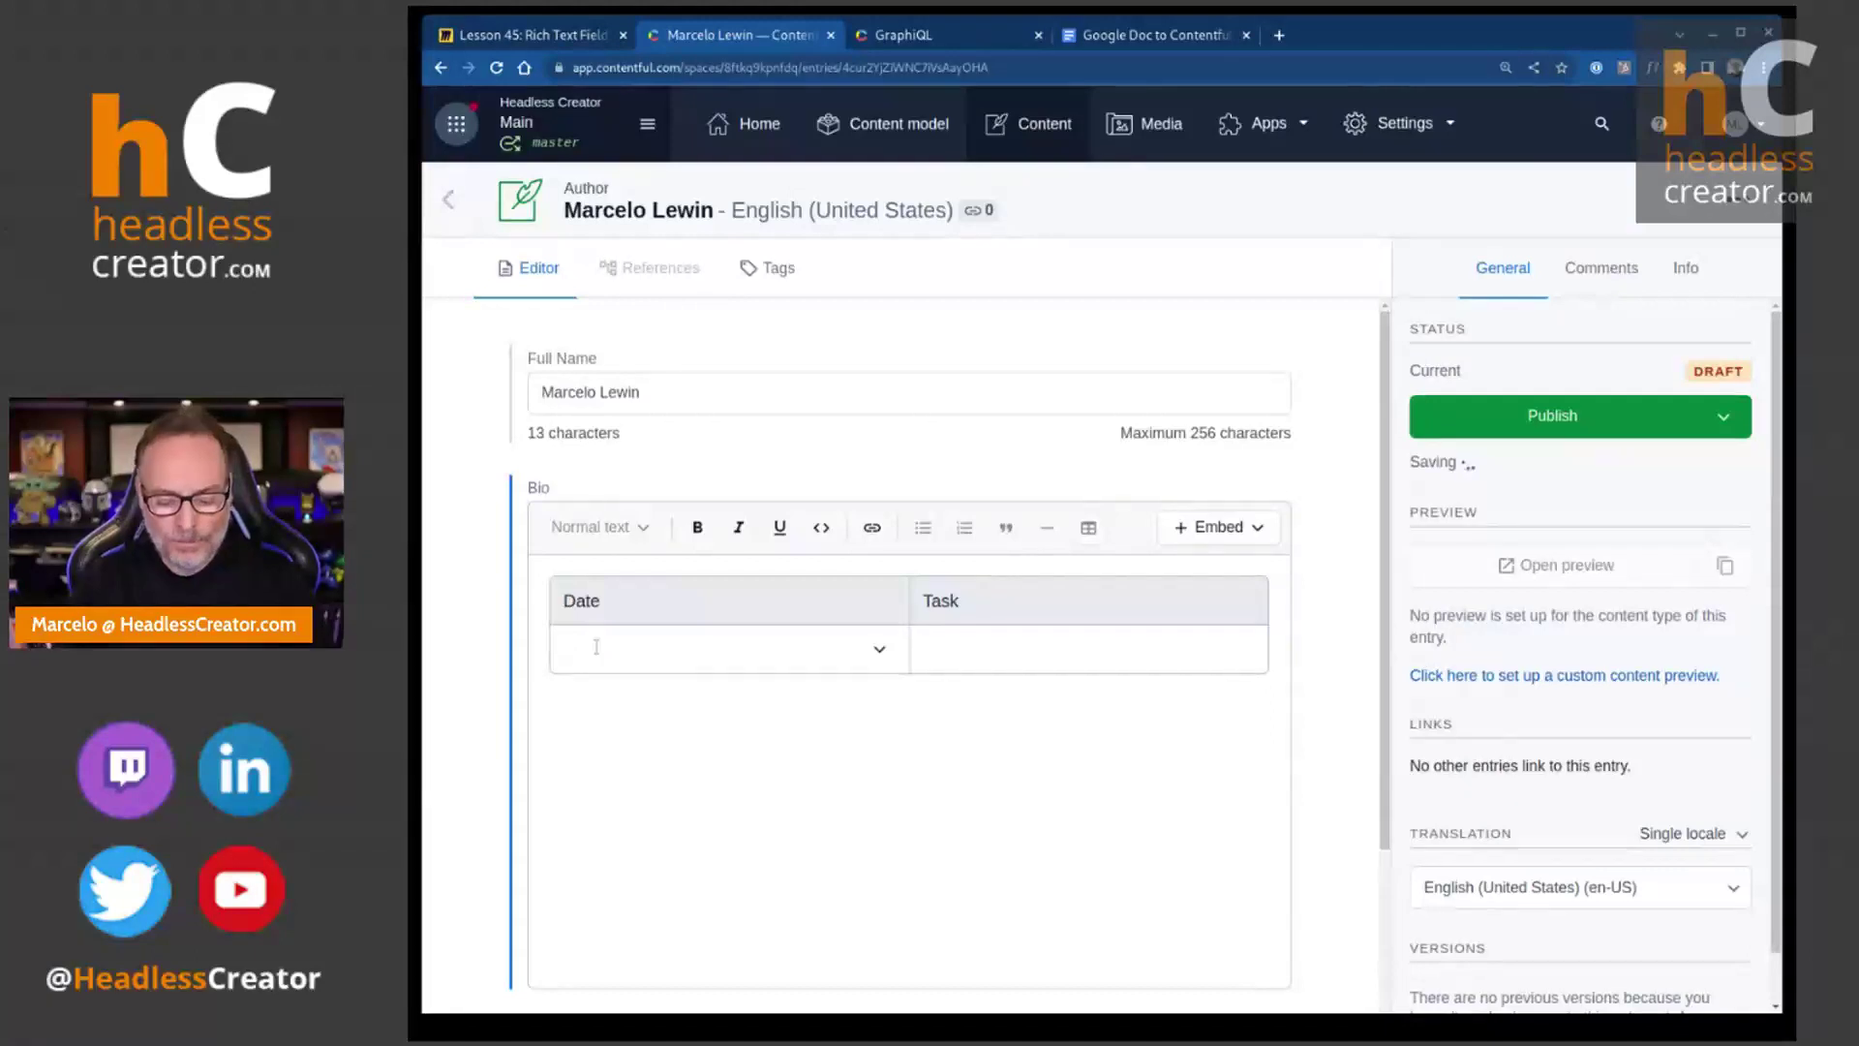
pyautogui.write('3/15/22')
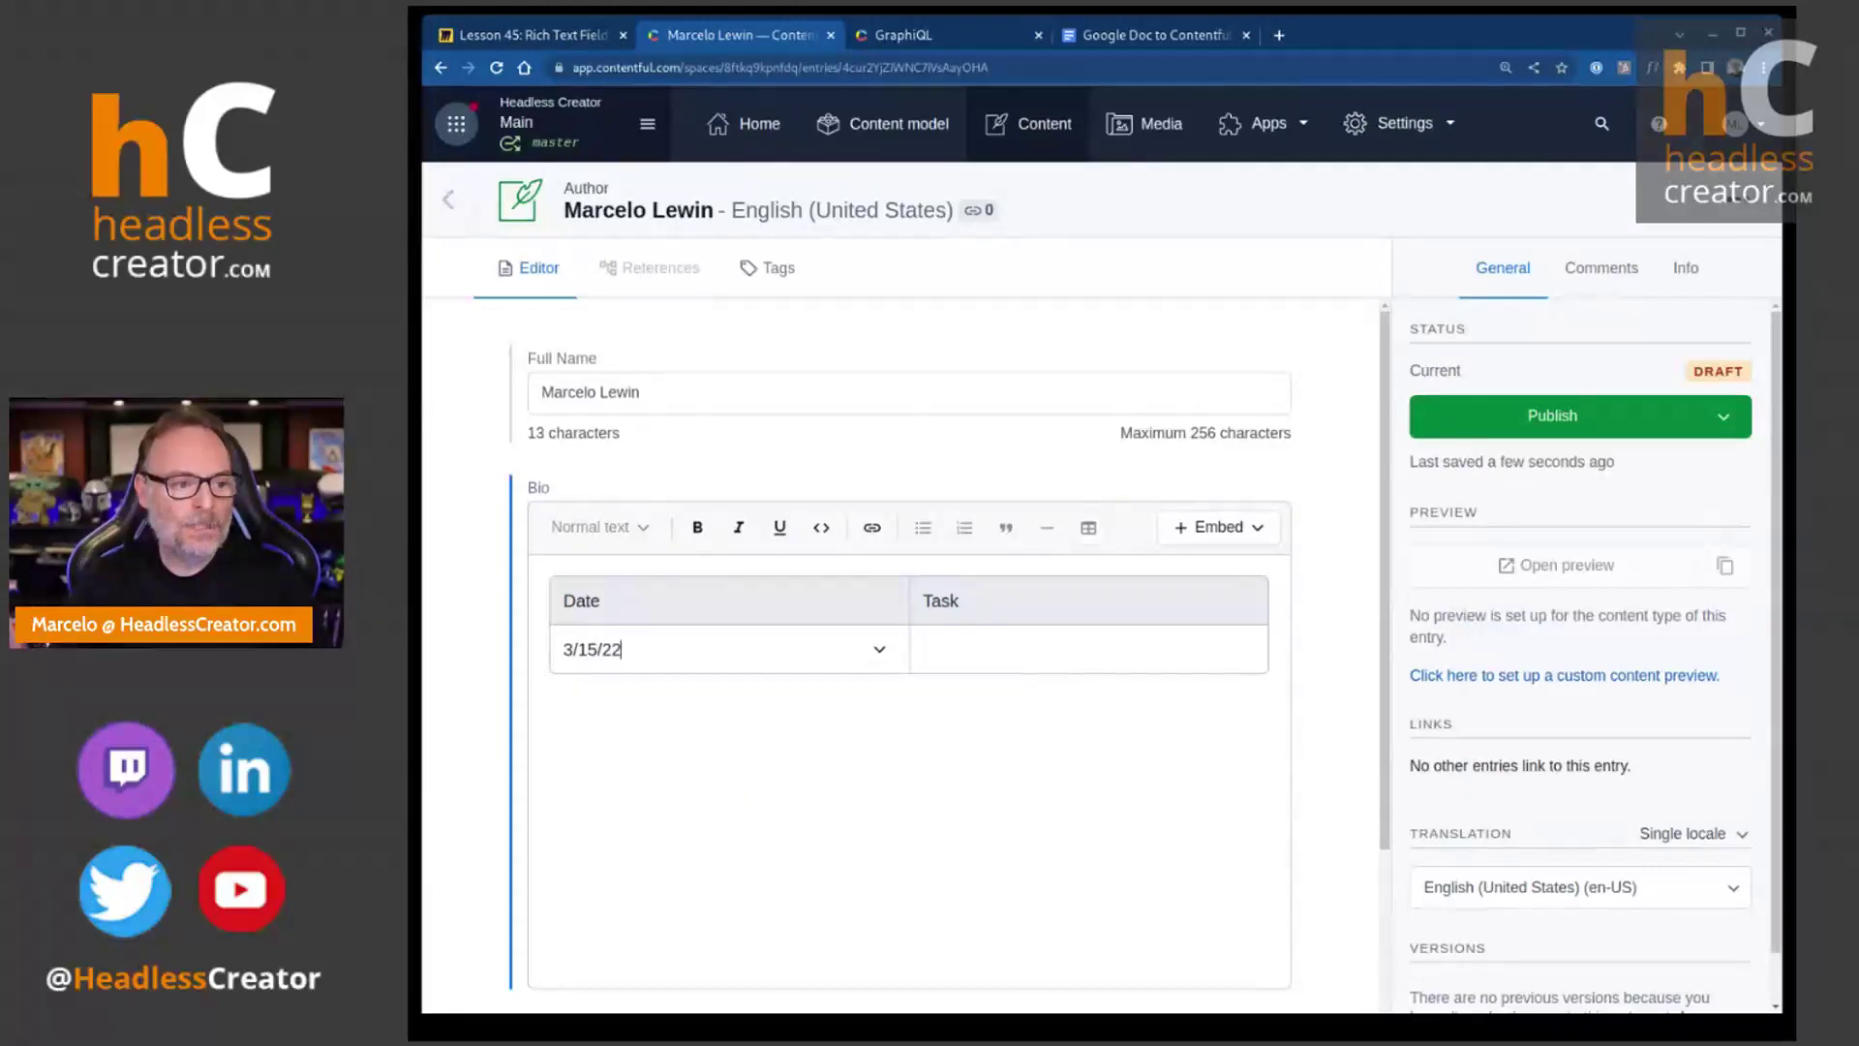
pyautogui.write('Here is ')
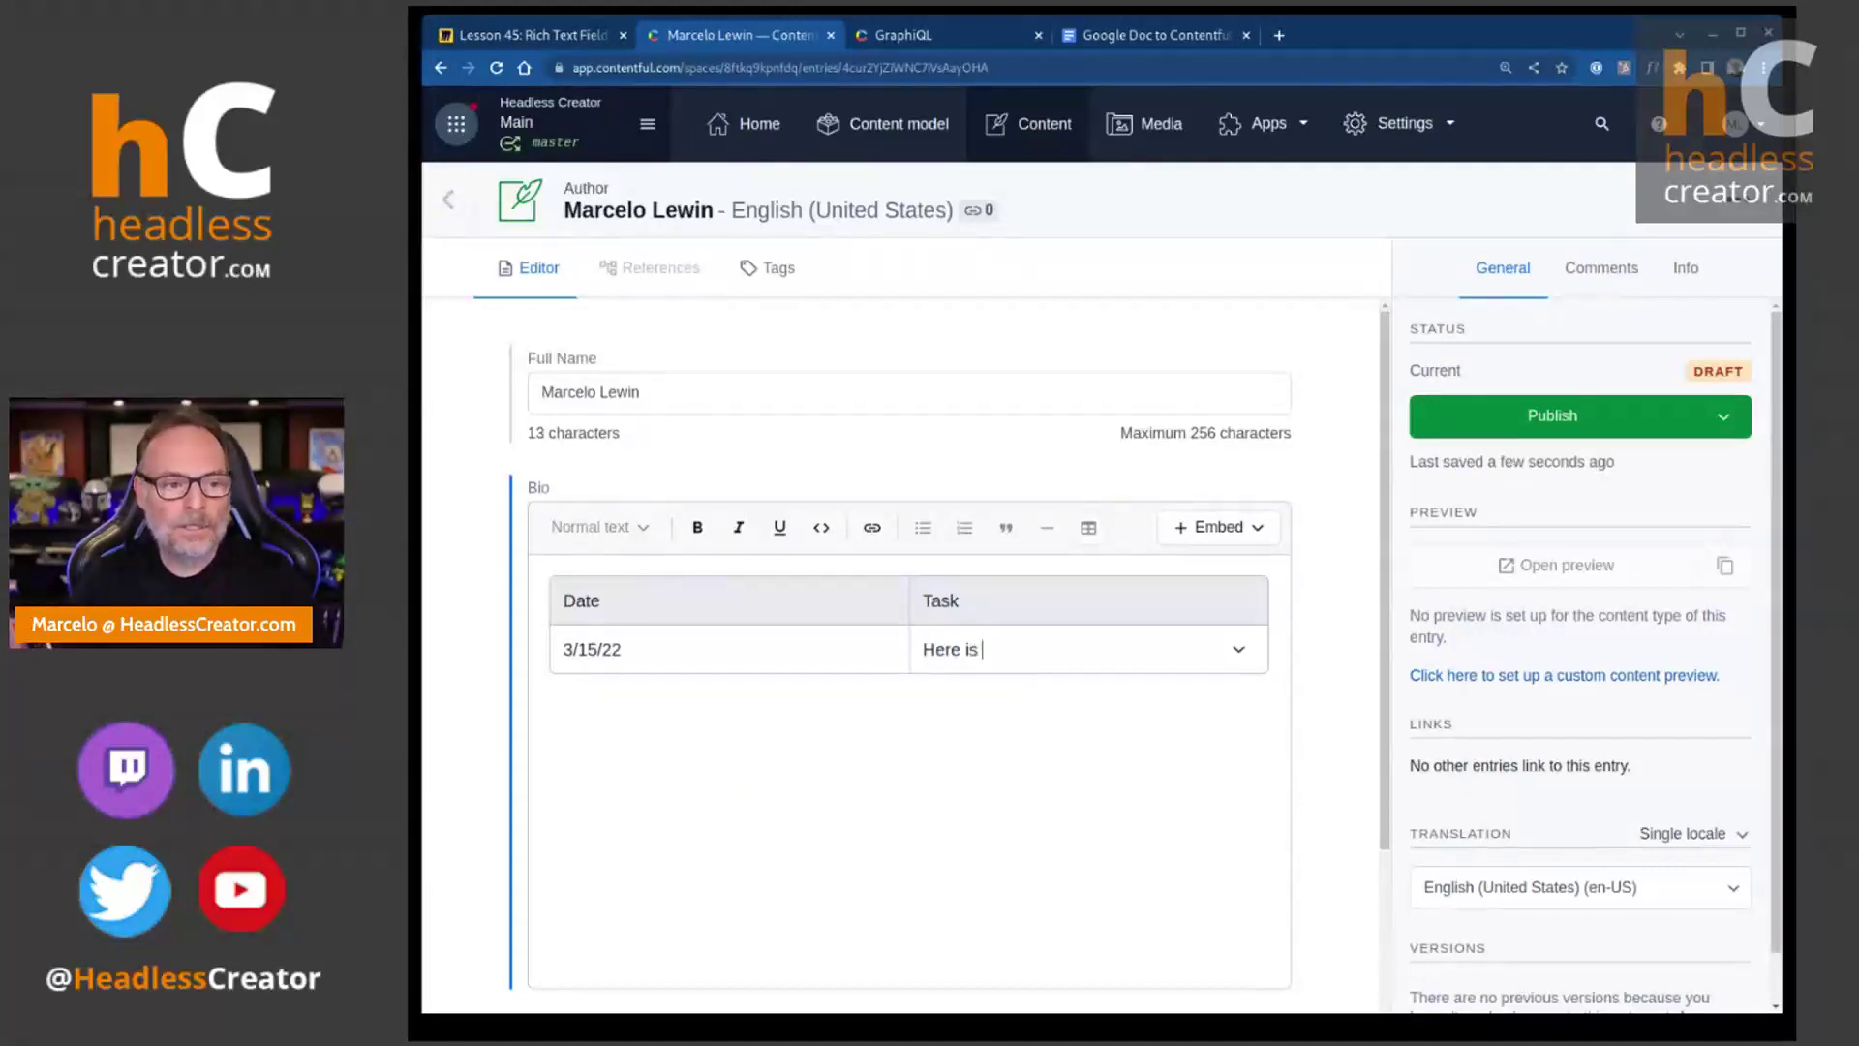
pyautogui.write('my frirst task')
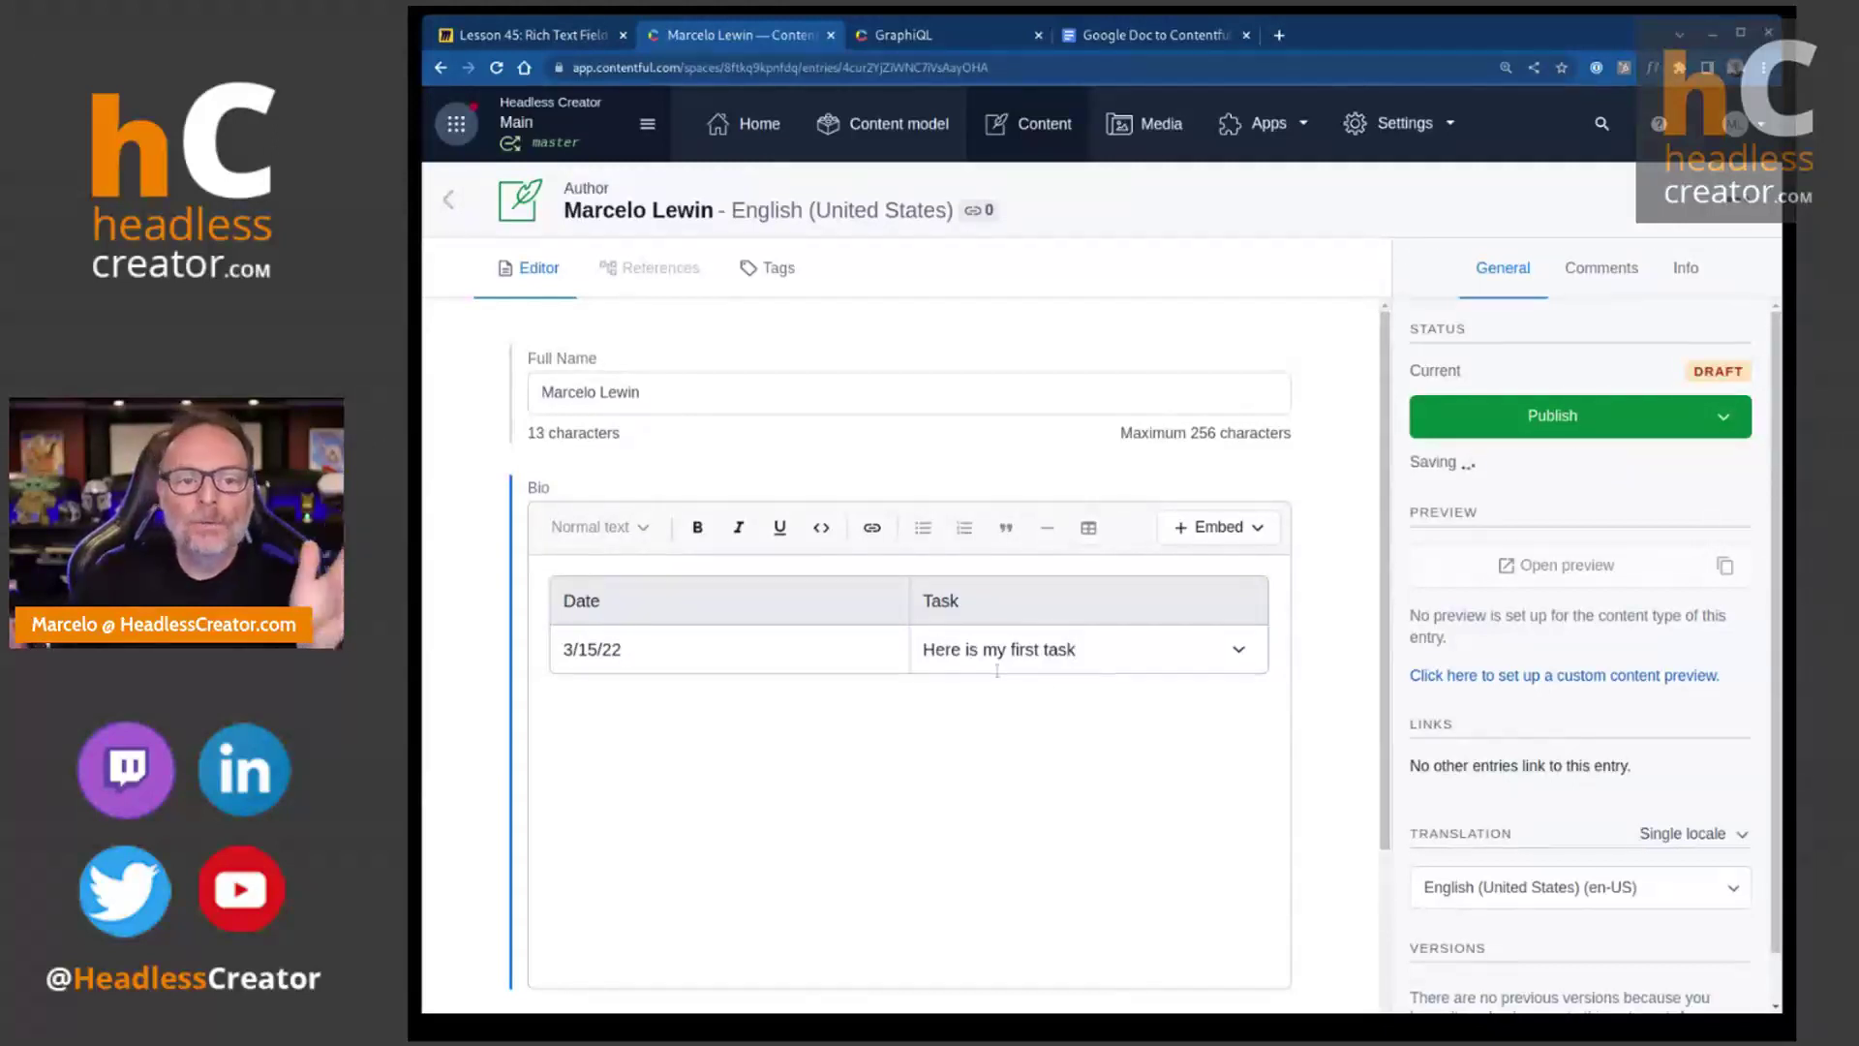
pyautogui.click(1510, 411)
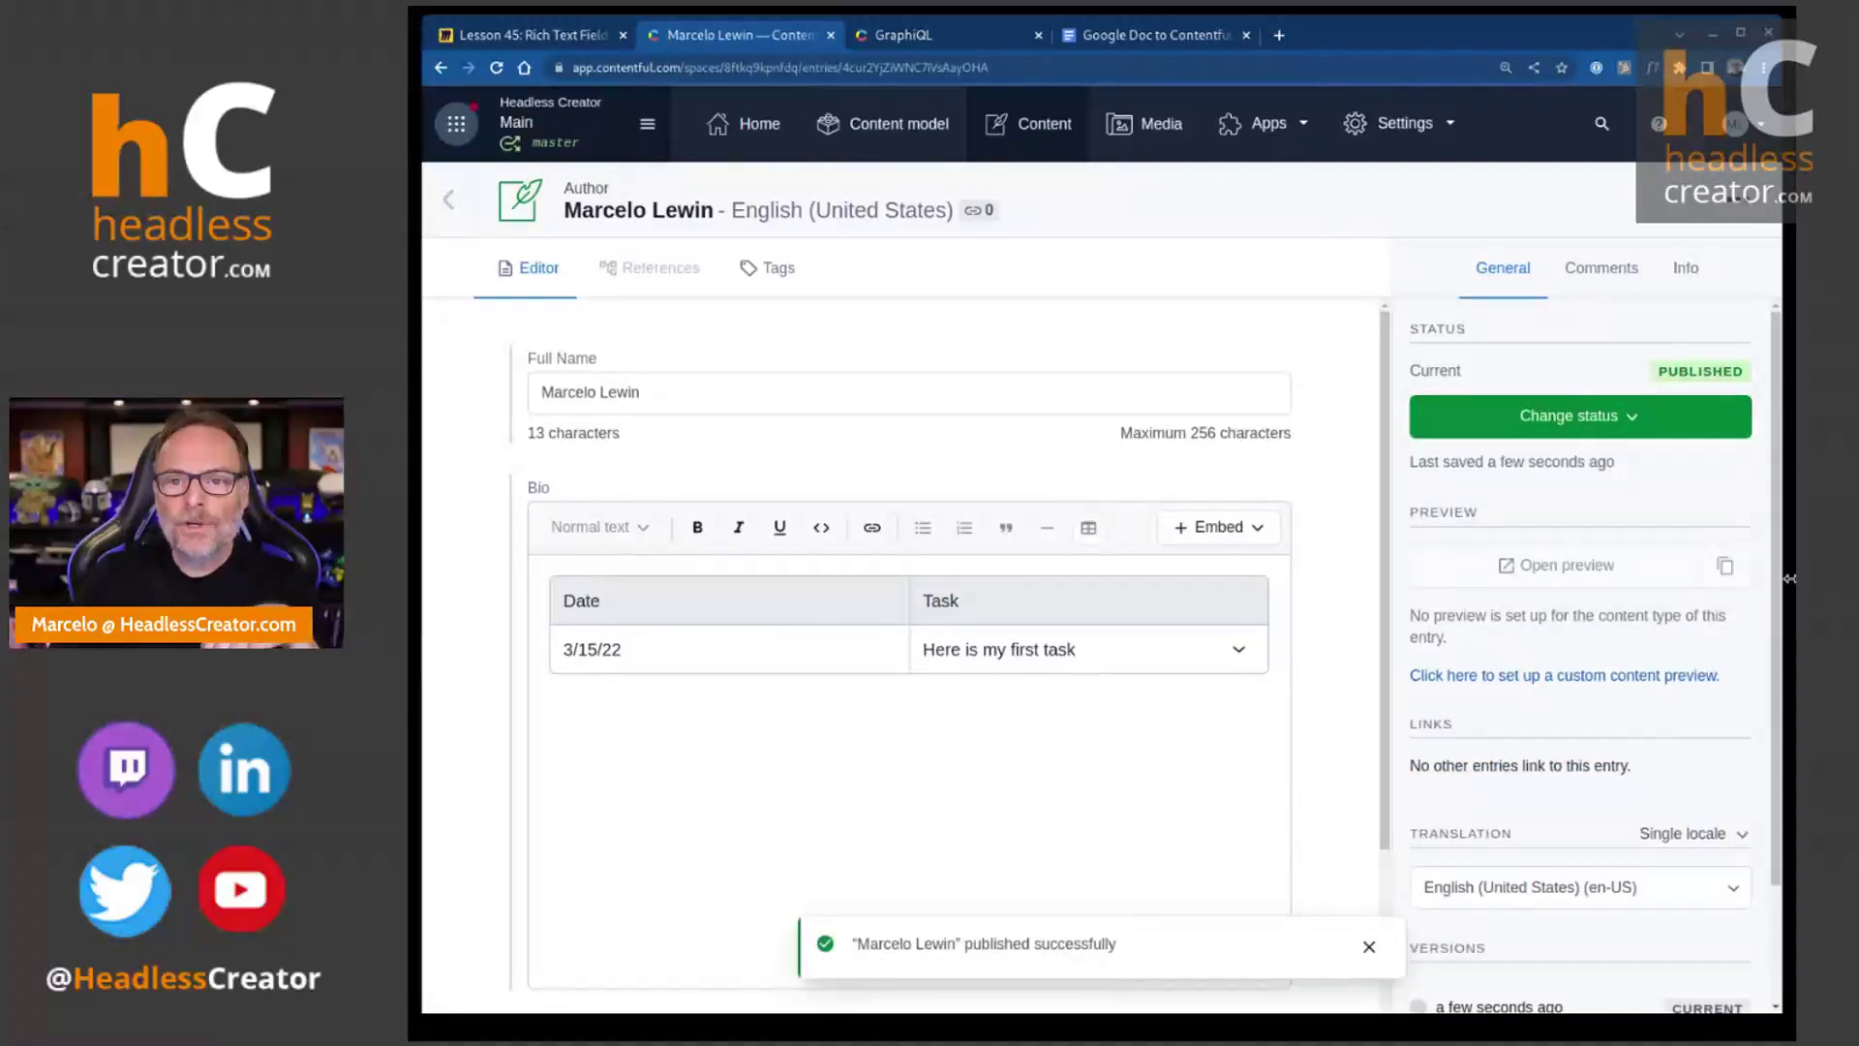
# - Insert a second table below the existing one in the Bio field, place the cursor in its cells and delete that table
pyautogui.click(558, 714)
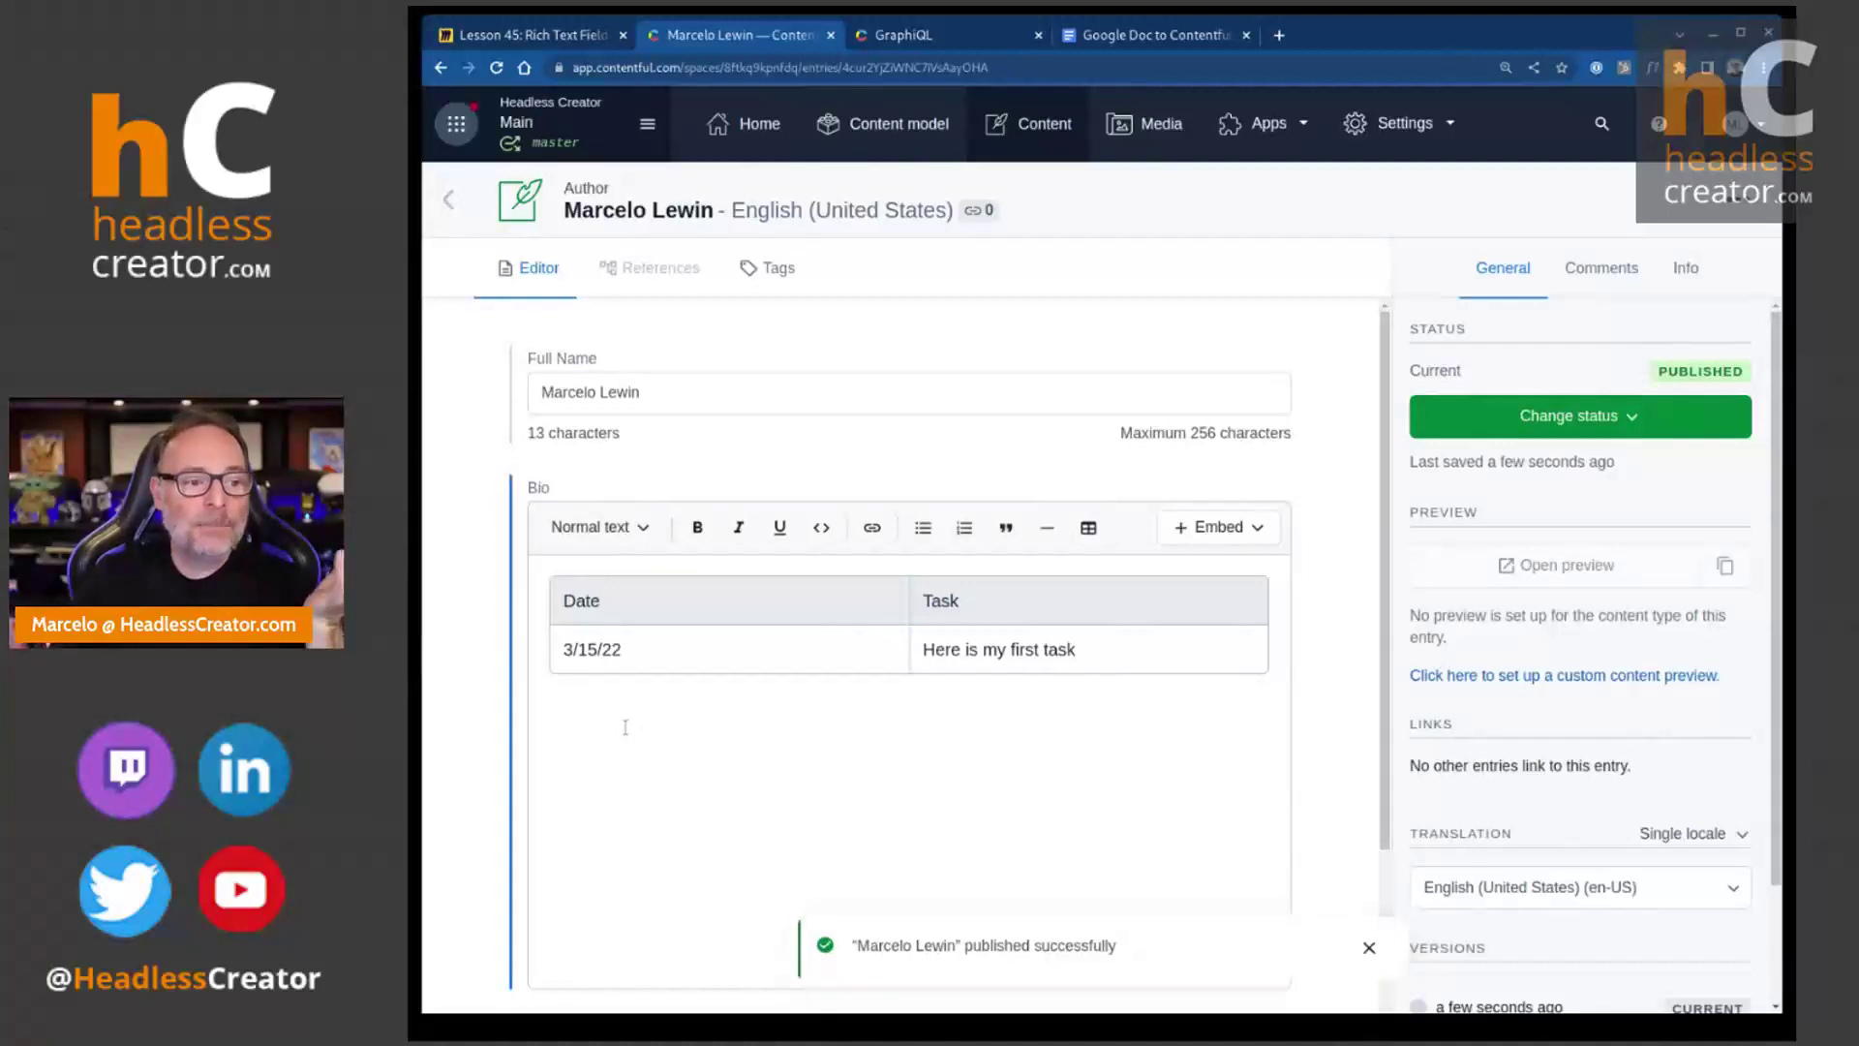
pyautogui.click(1088, 526)
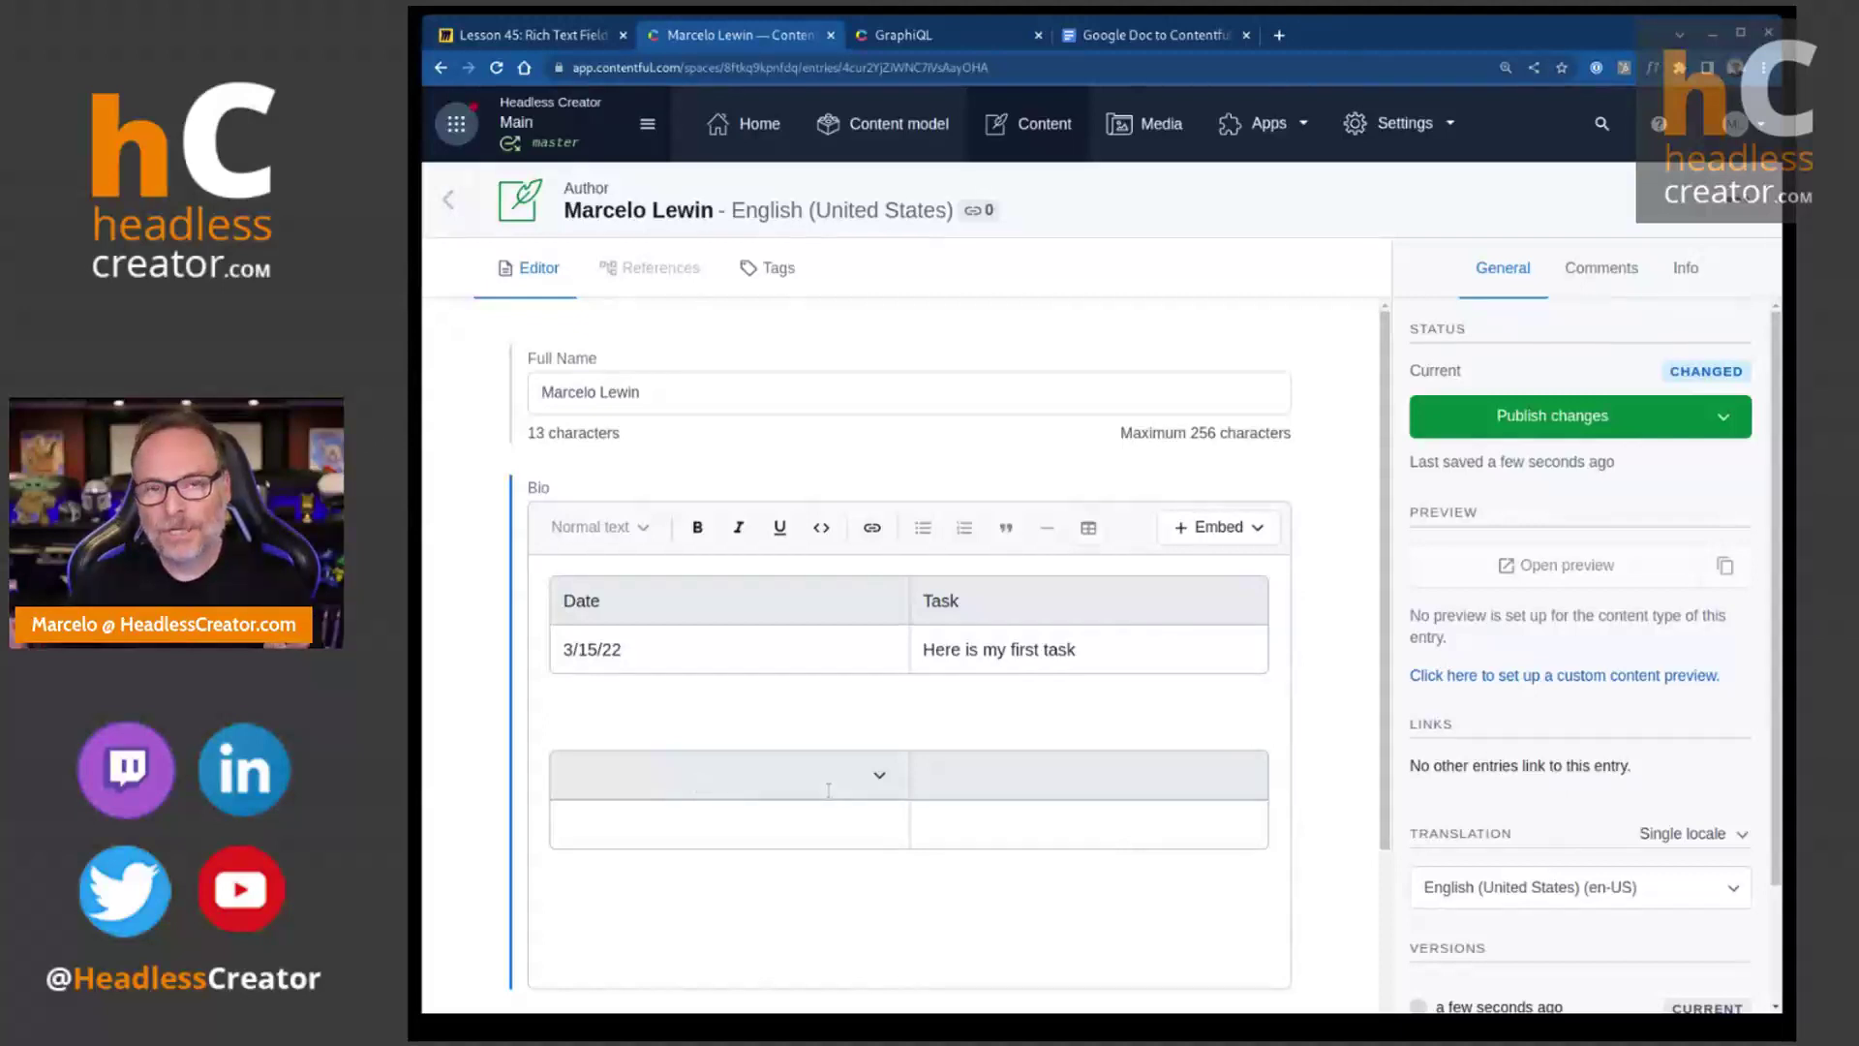
pyautogui.click(1238, 781)
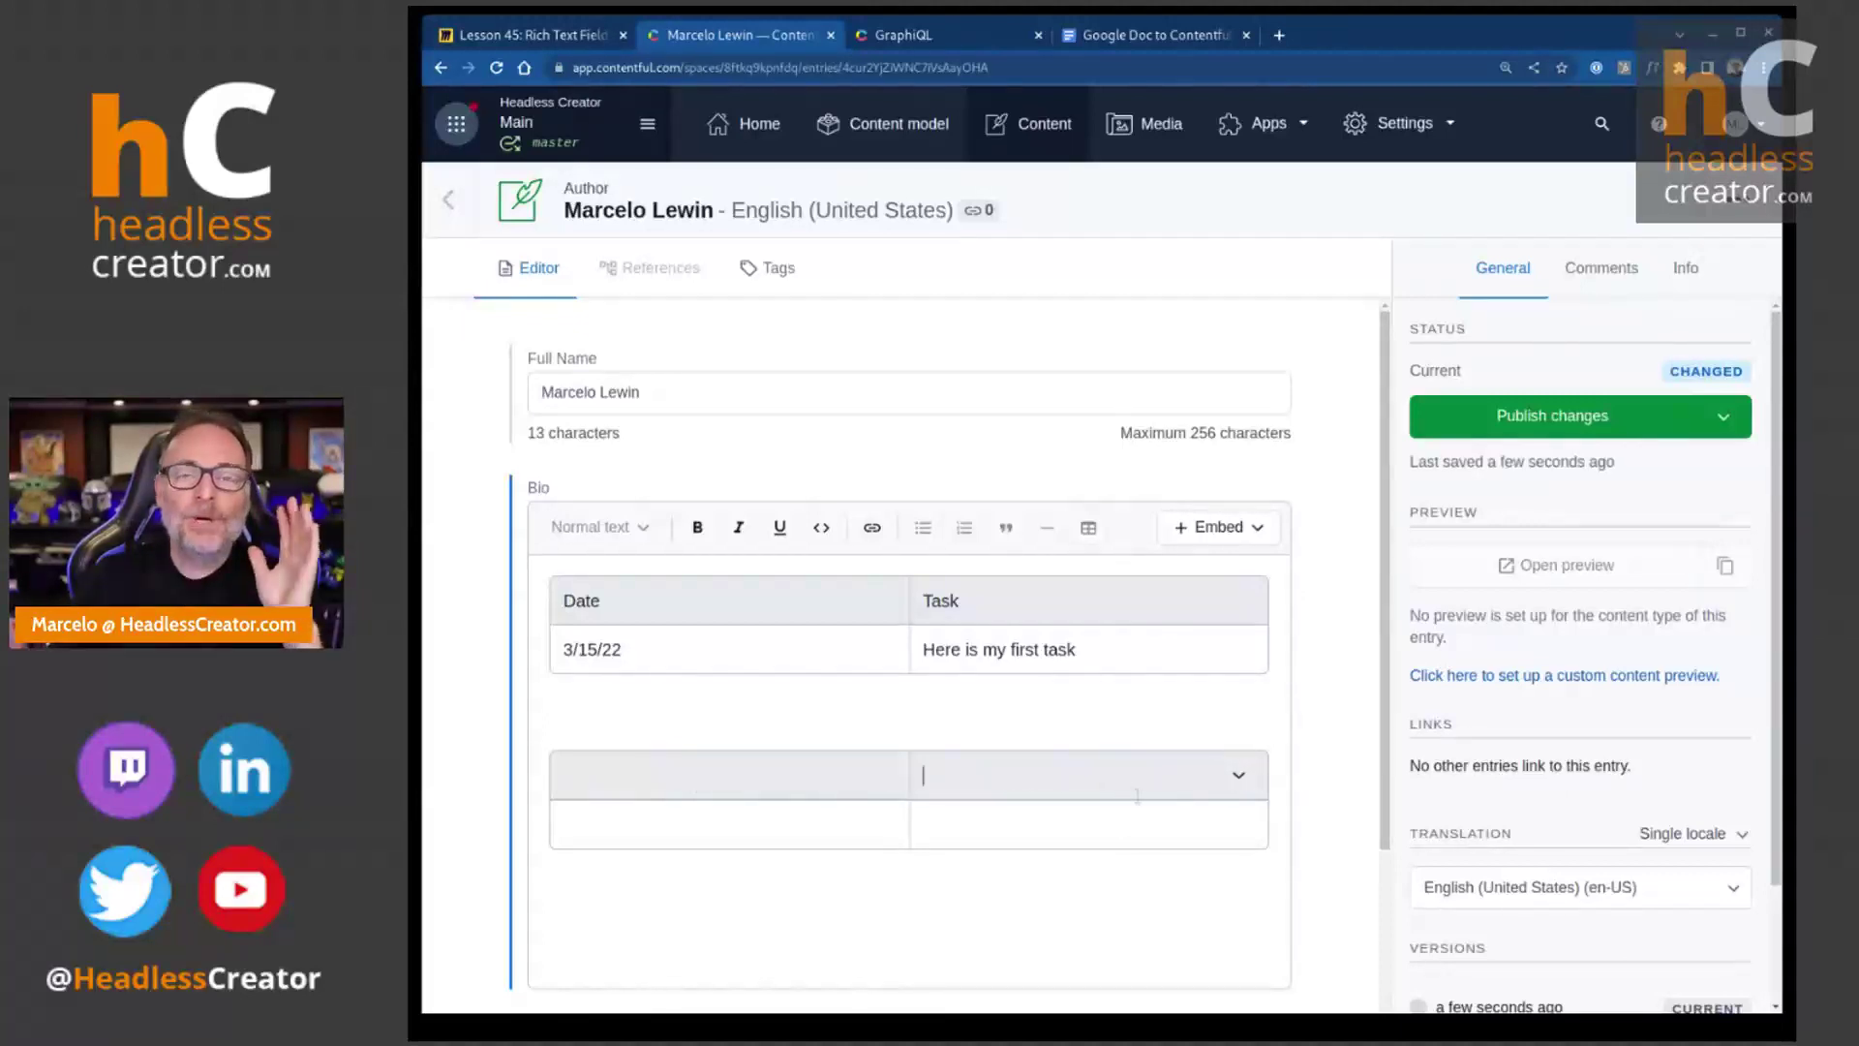
pyautogui.moveTo(867, 876); pyautogui.dragTo(536, 716)
pyautogui.click(536, 716)
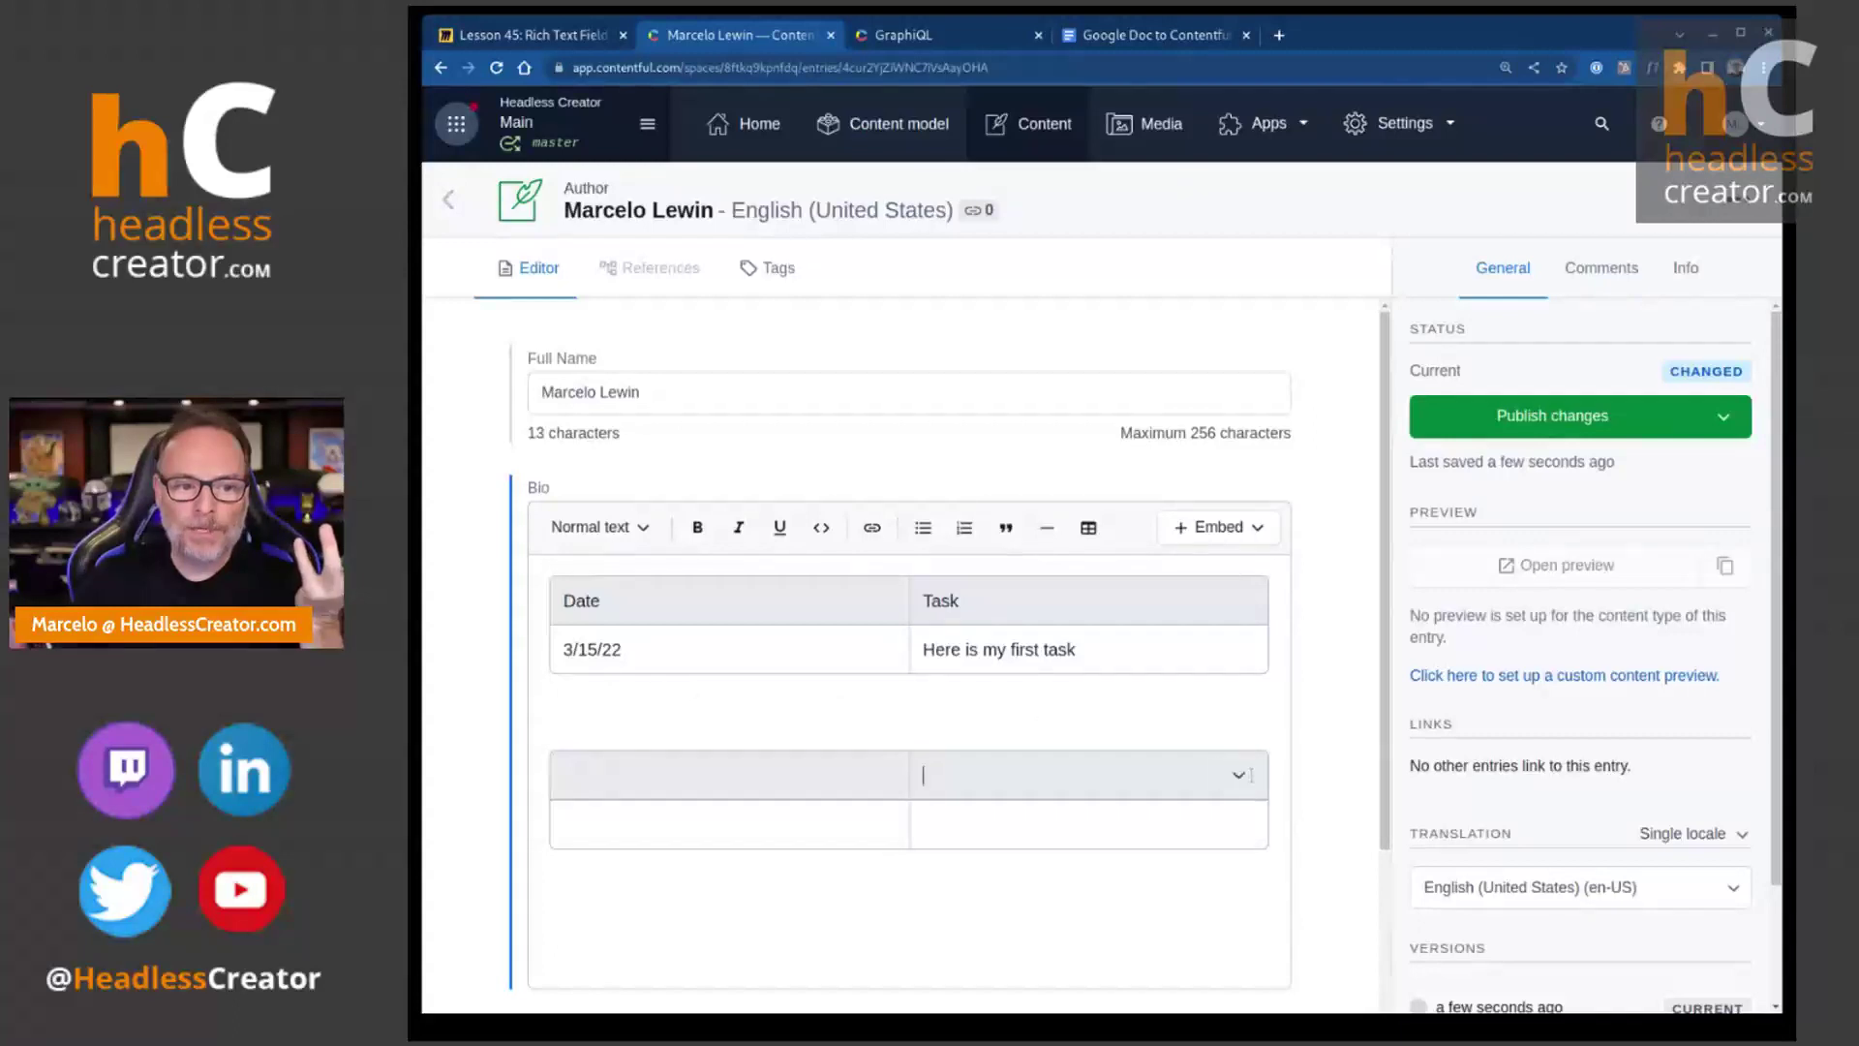
pyautogui.click(1016, 819)
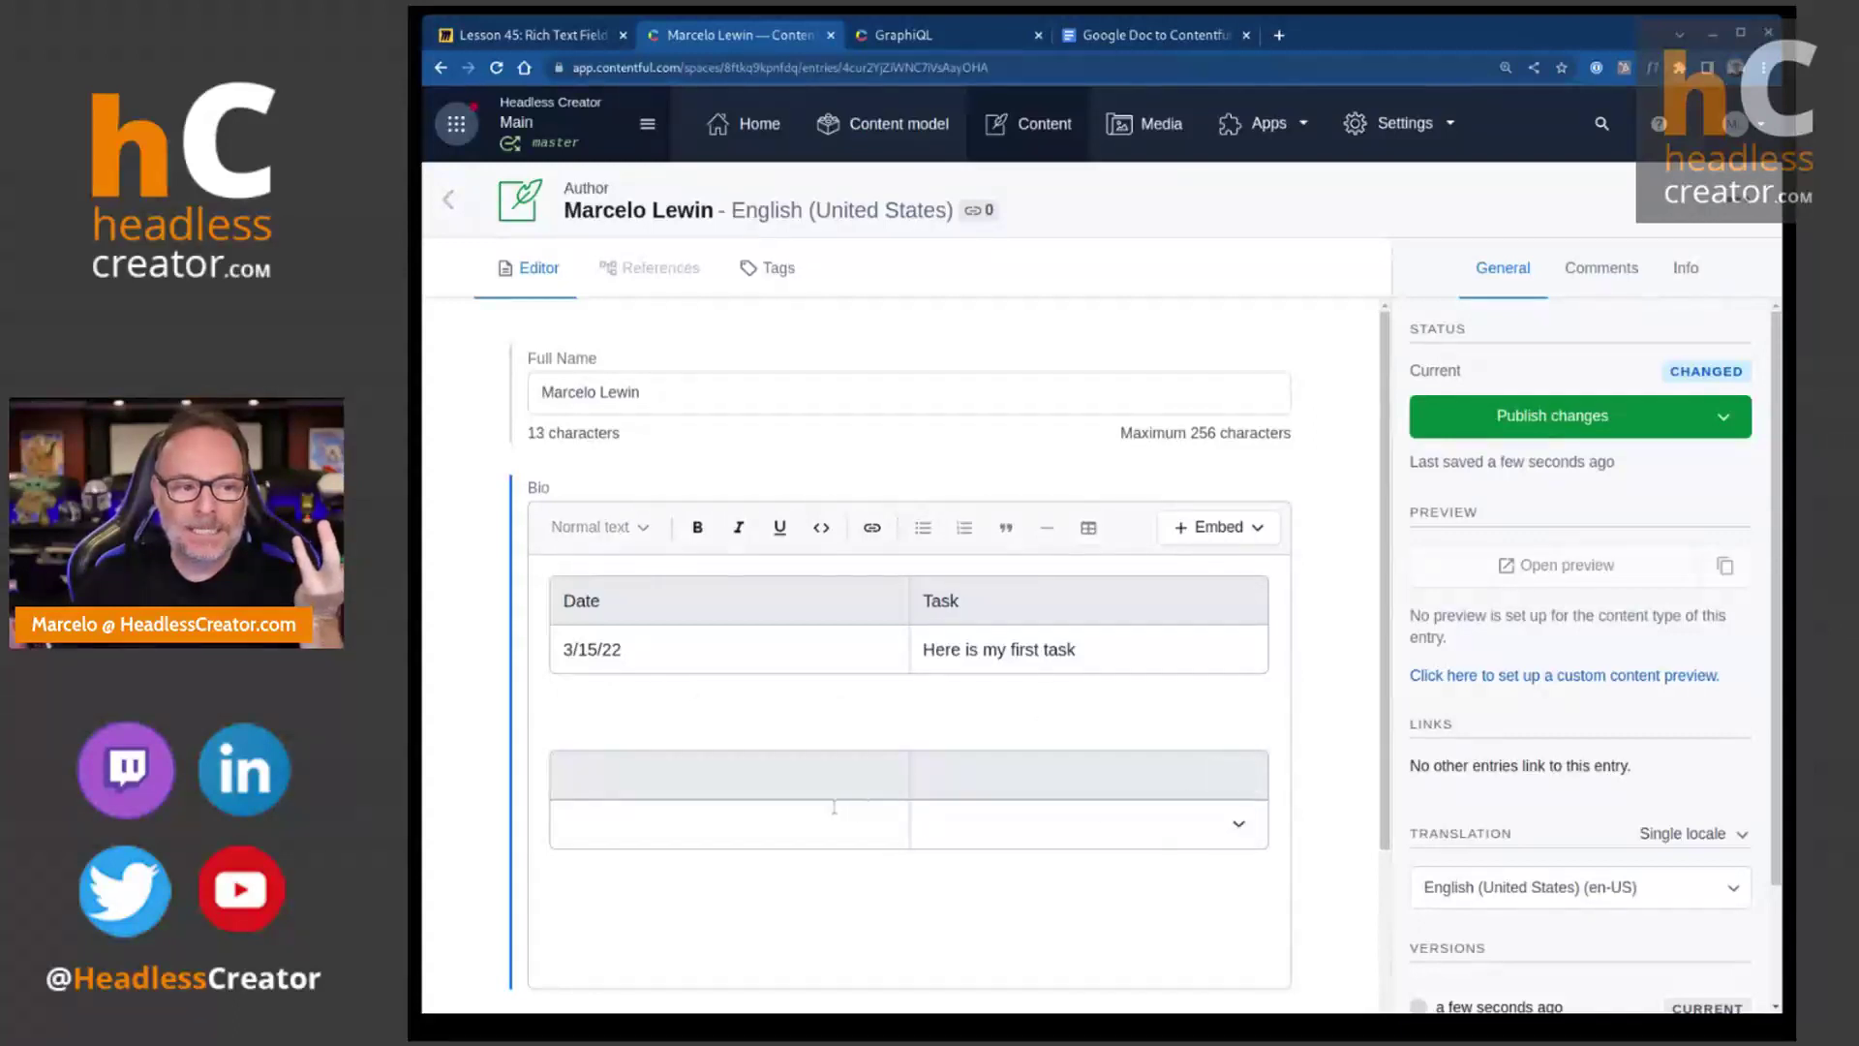
pyautogui.click(867, 821)
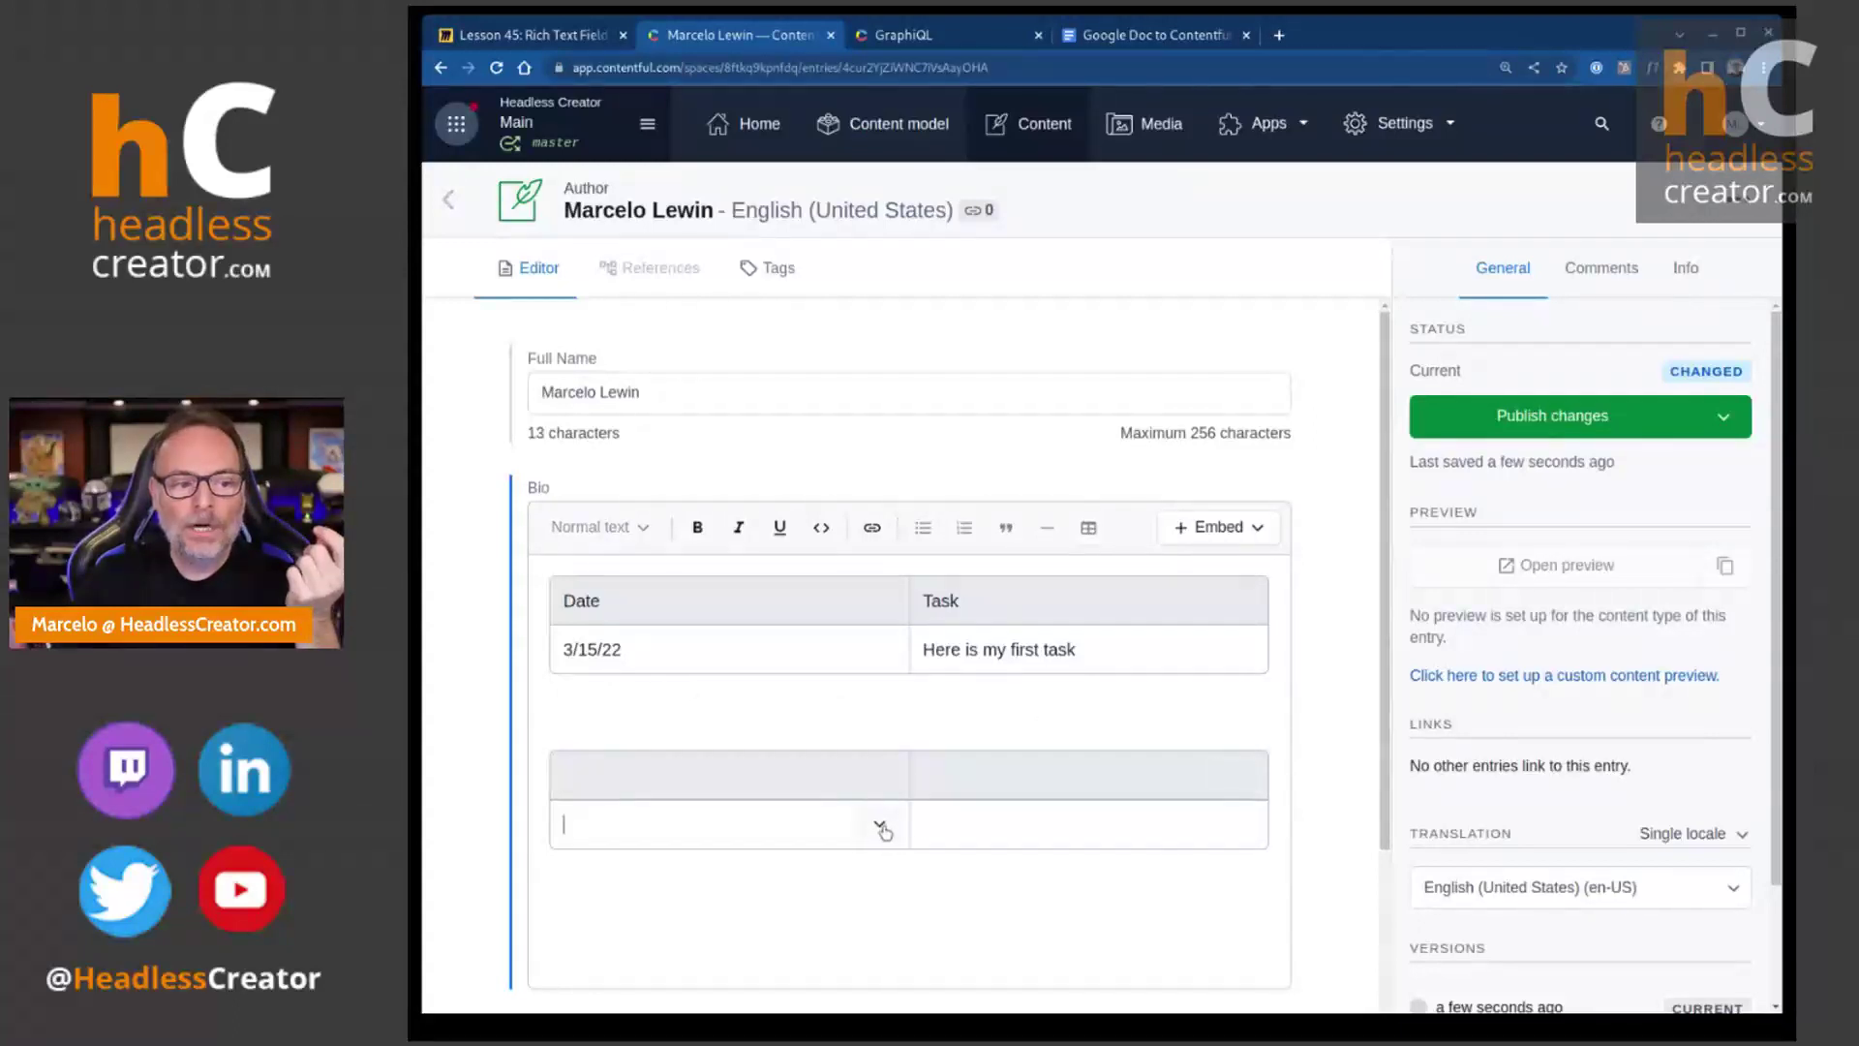
pyautogui.click(880, 826)
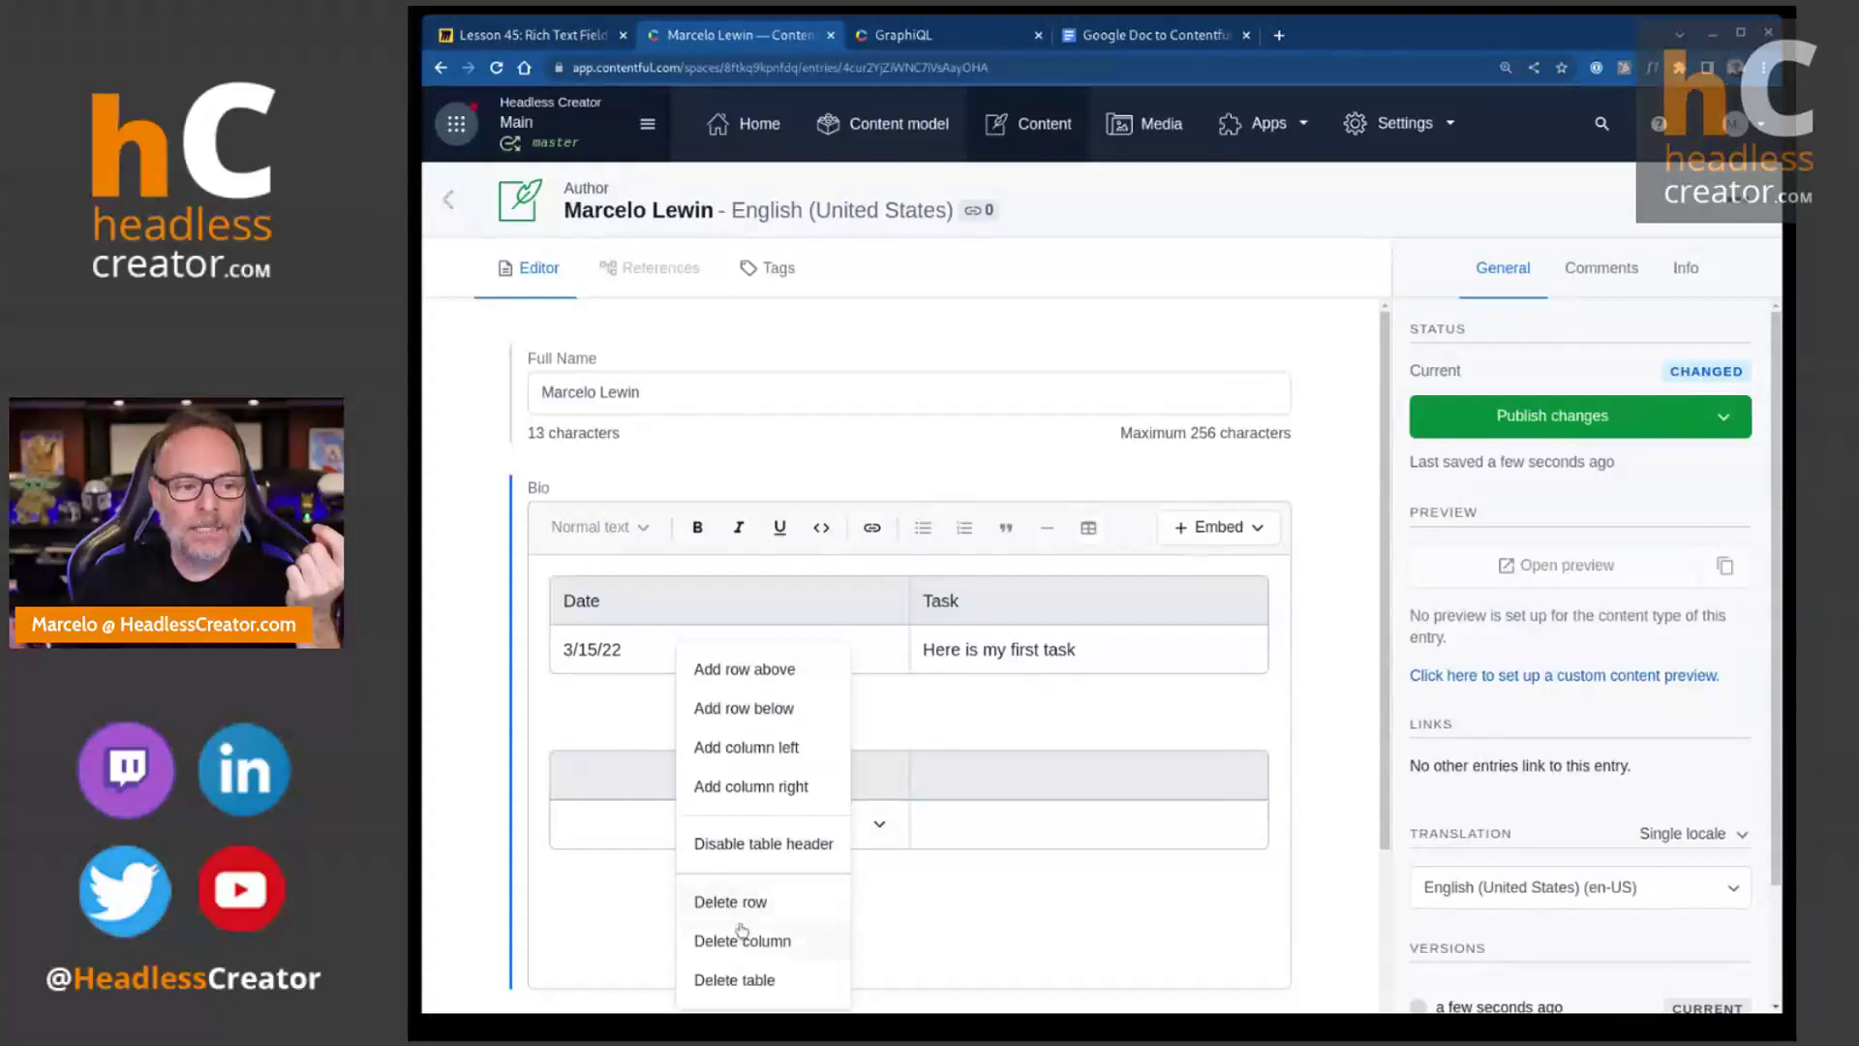
pyautogui.click(721, 981)
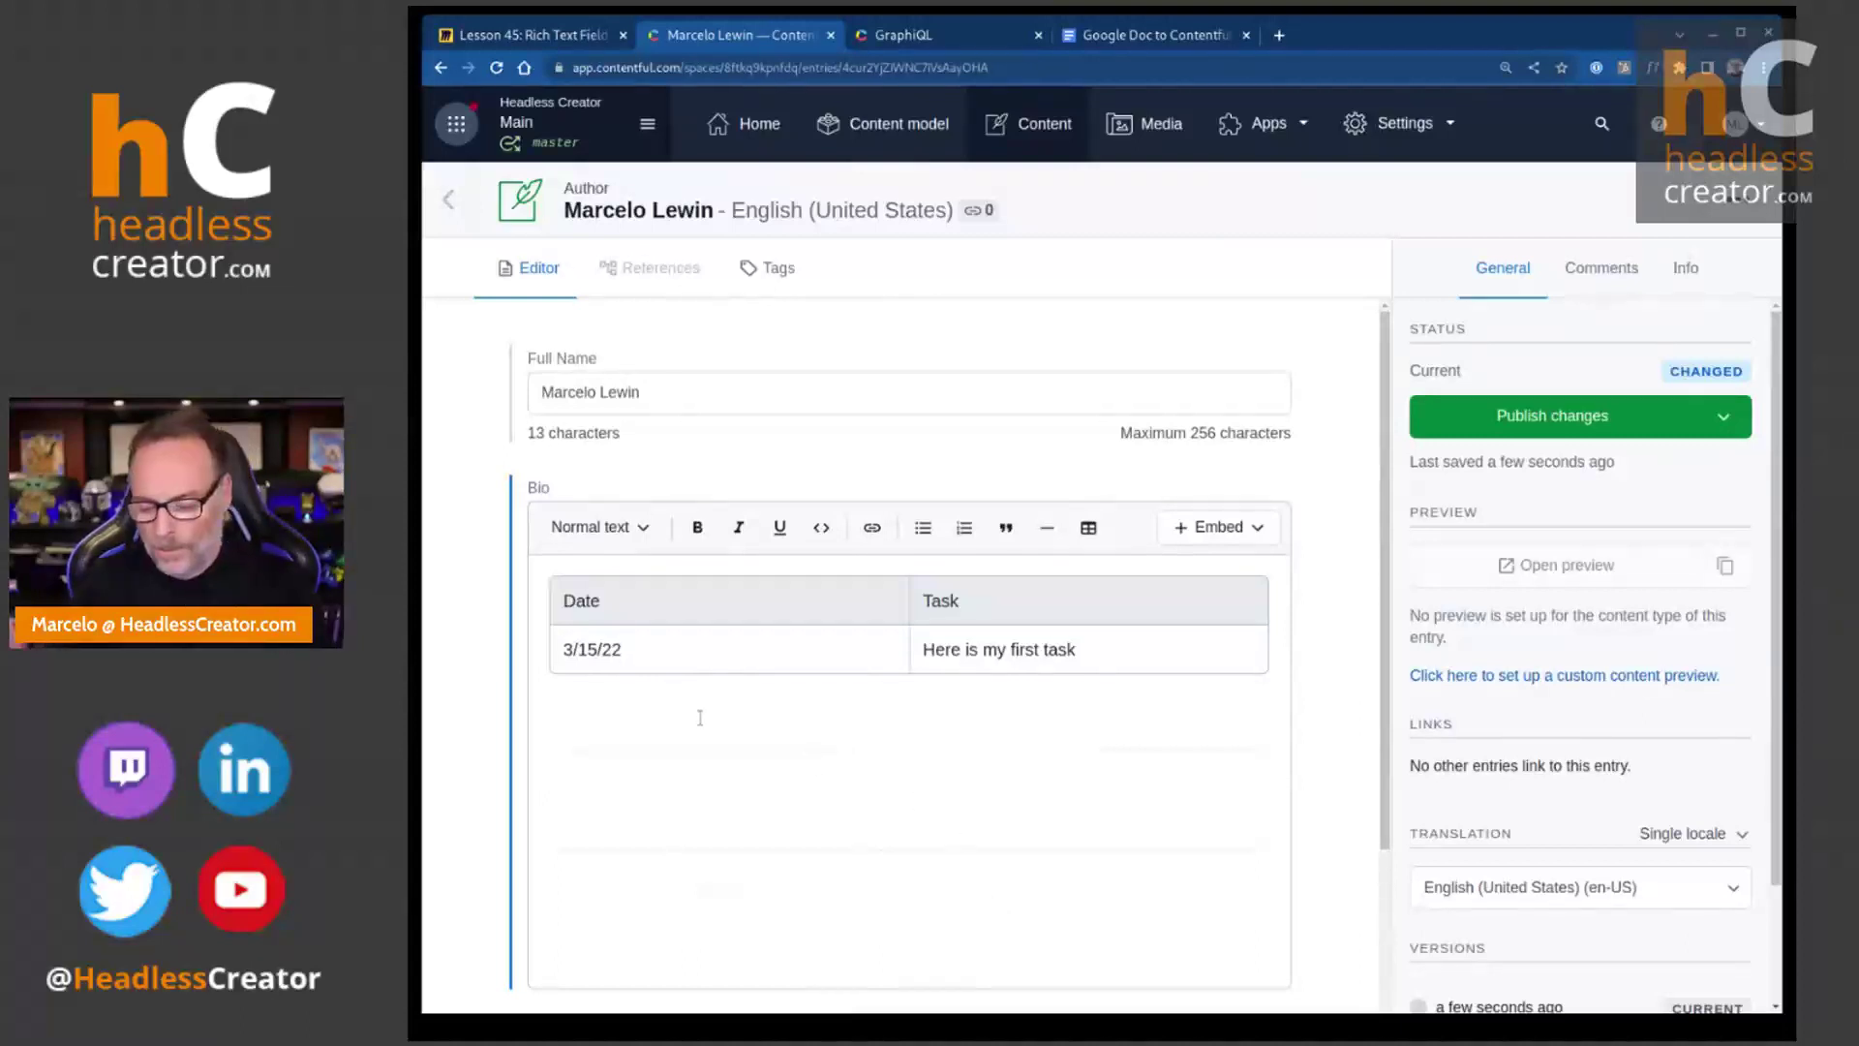
# - Move the cursor back into the task cell, publish the entry's changes and reload the page
pyautogui.press('Up')
pyautogui.press('Down')
pyautogui.press('Up')
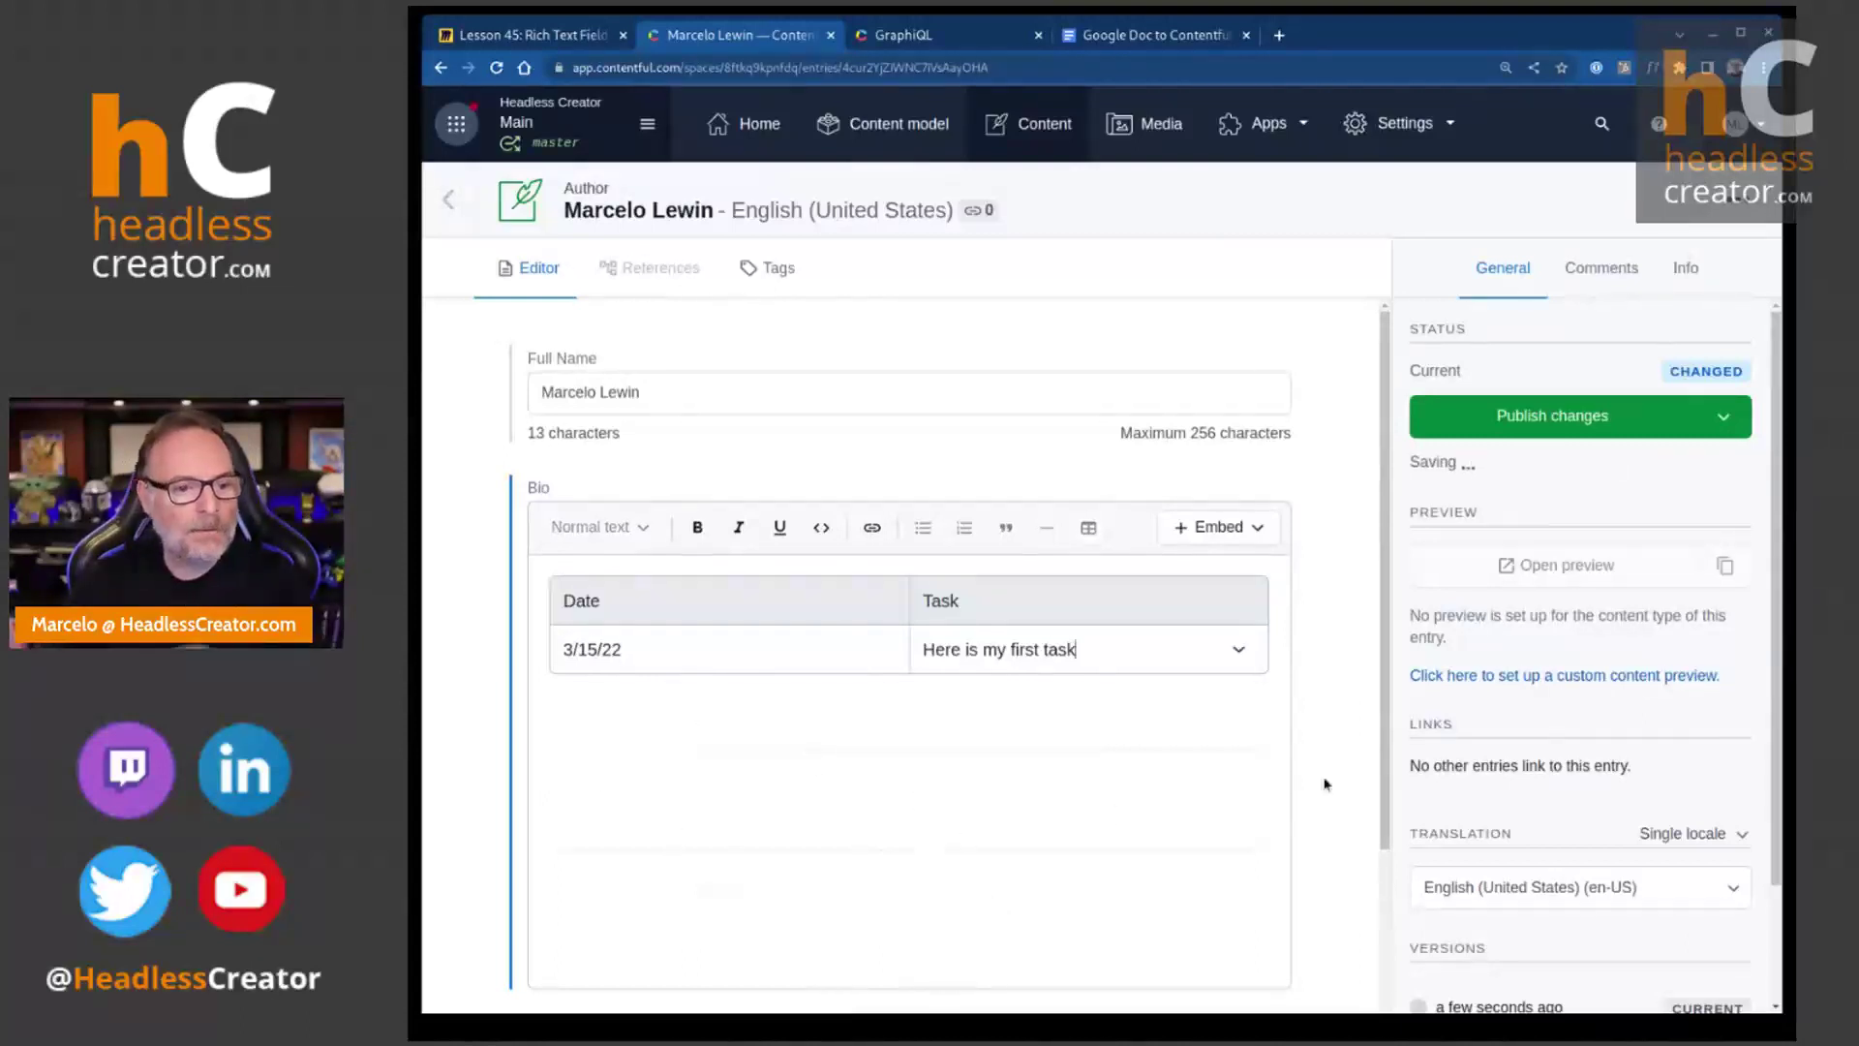
pyautogui.click(1596, 418)
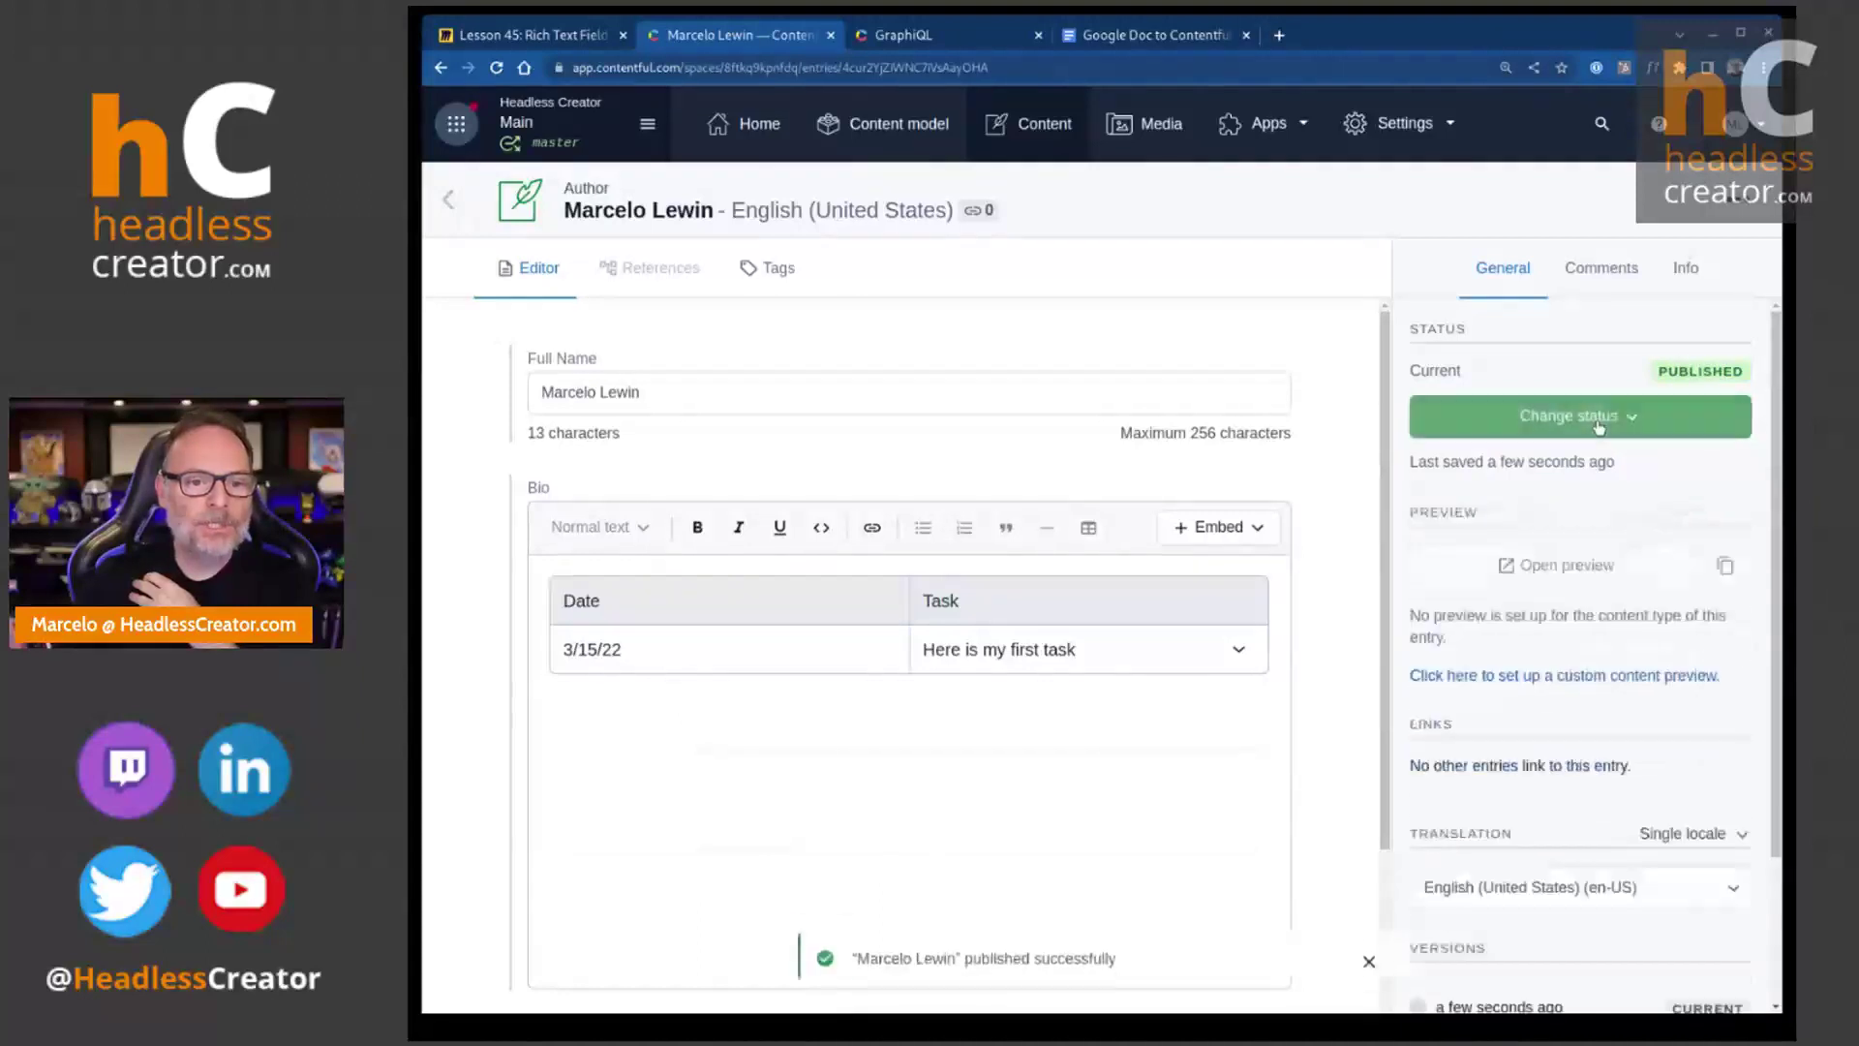
pyautogui.click(495, 74)
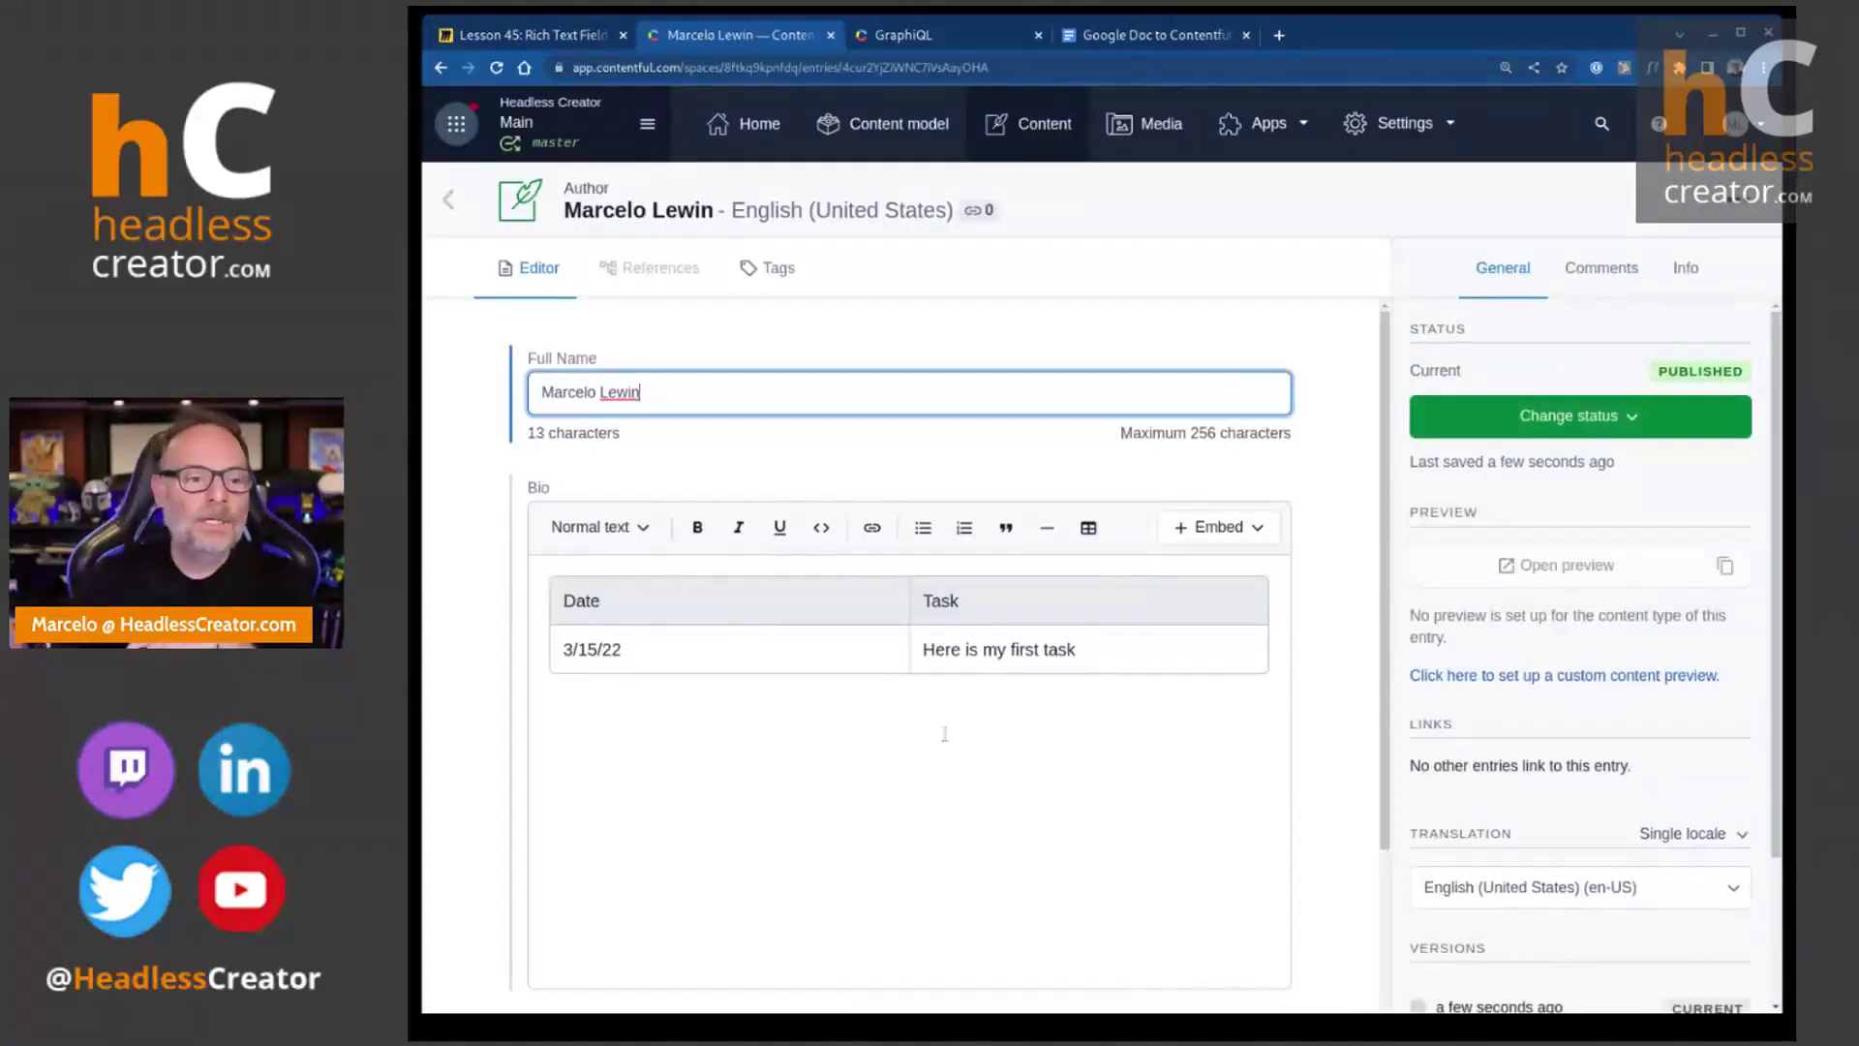
# - Add one empty column before and one after the Date column in the Bio table
pyautogui.click(800, 717)
pyautogui.click(722, 644)
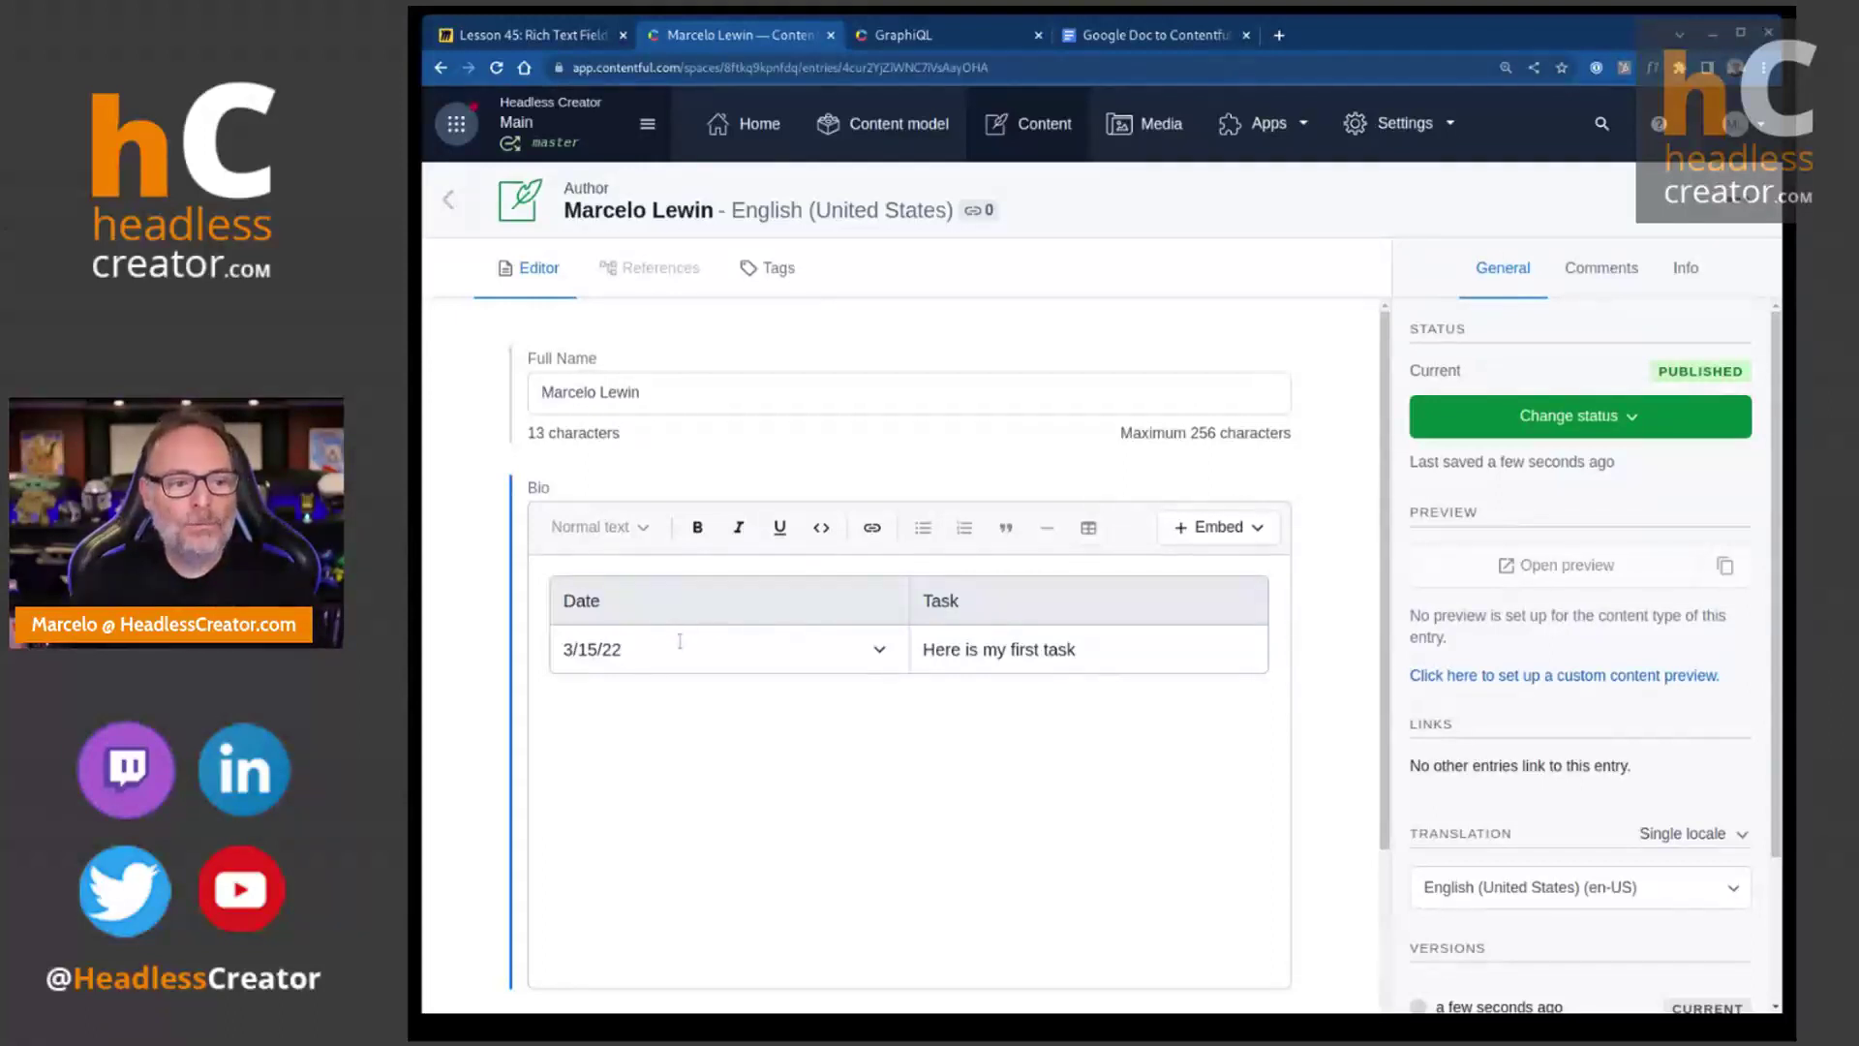
pyautogui.click(879, 649)
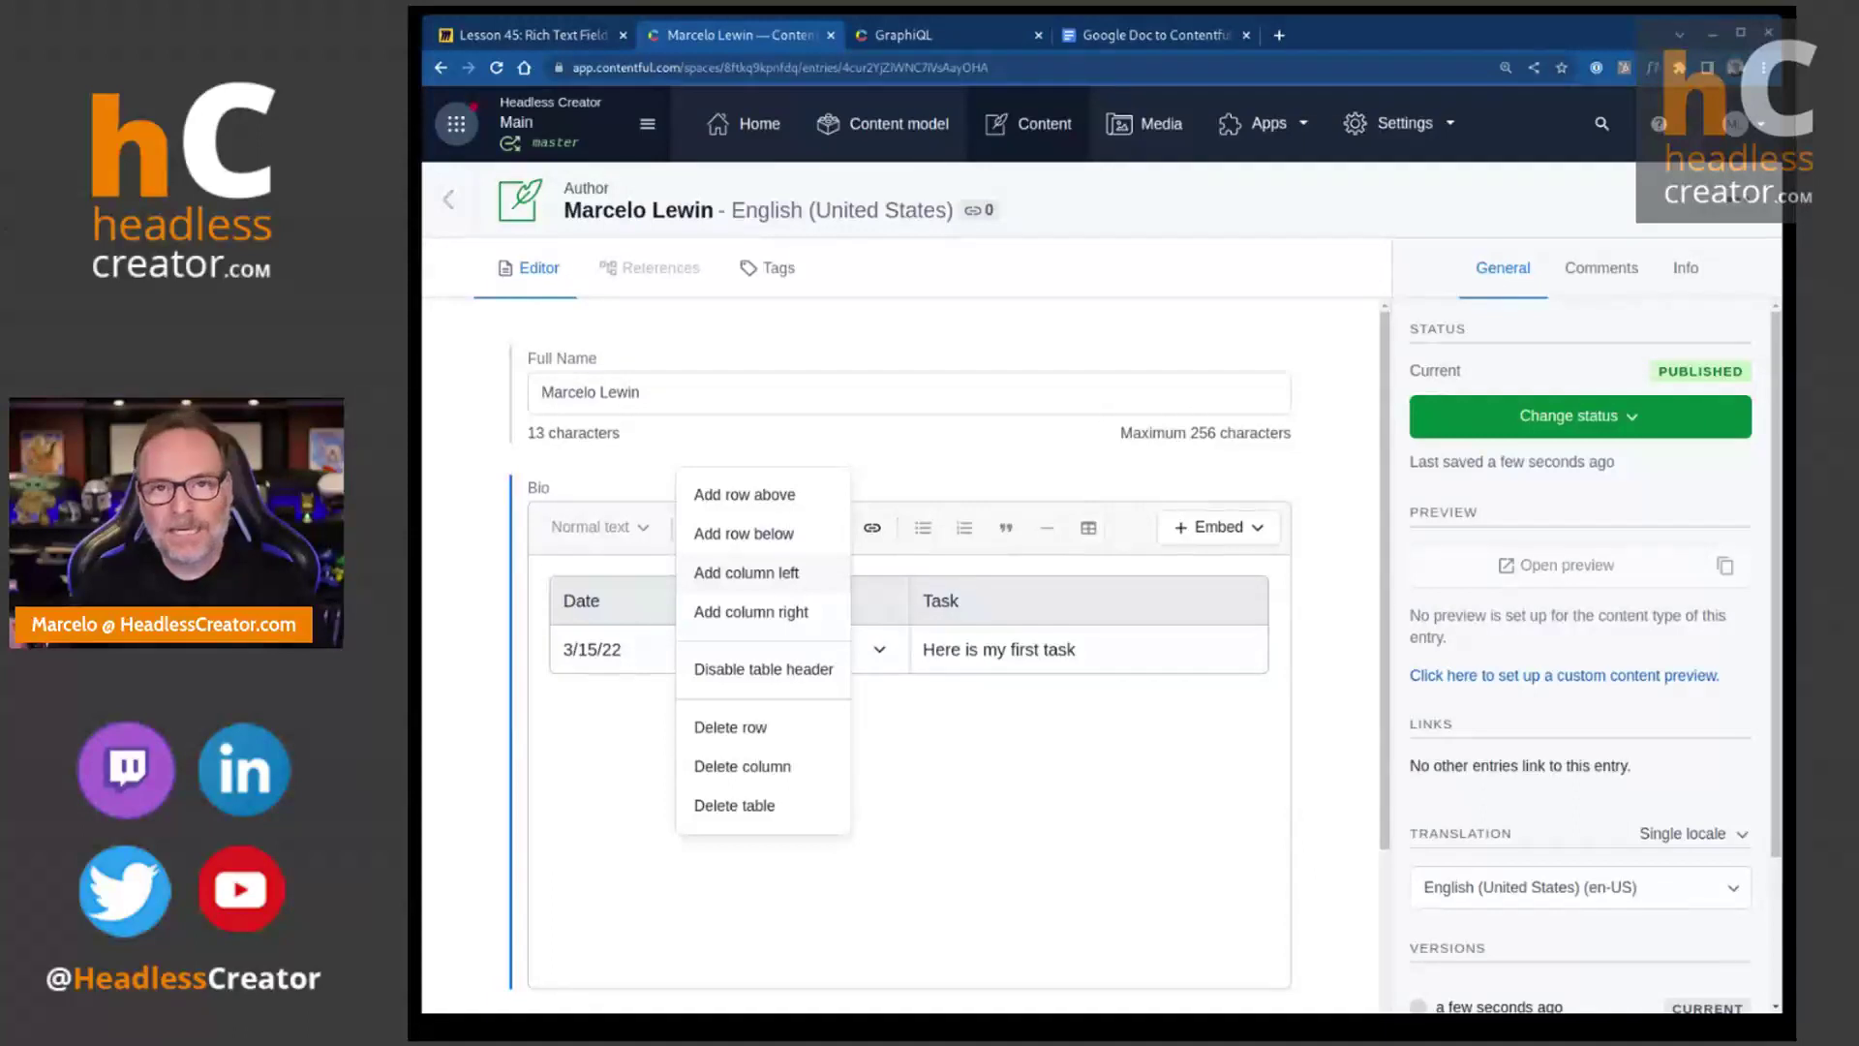
pyautogui.click(786, 574)
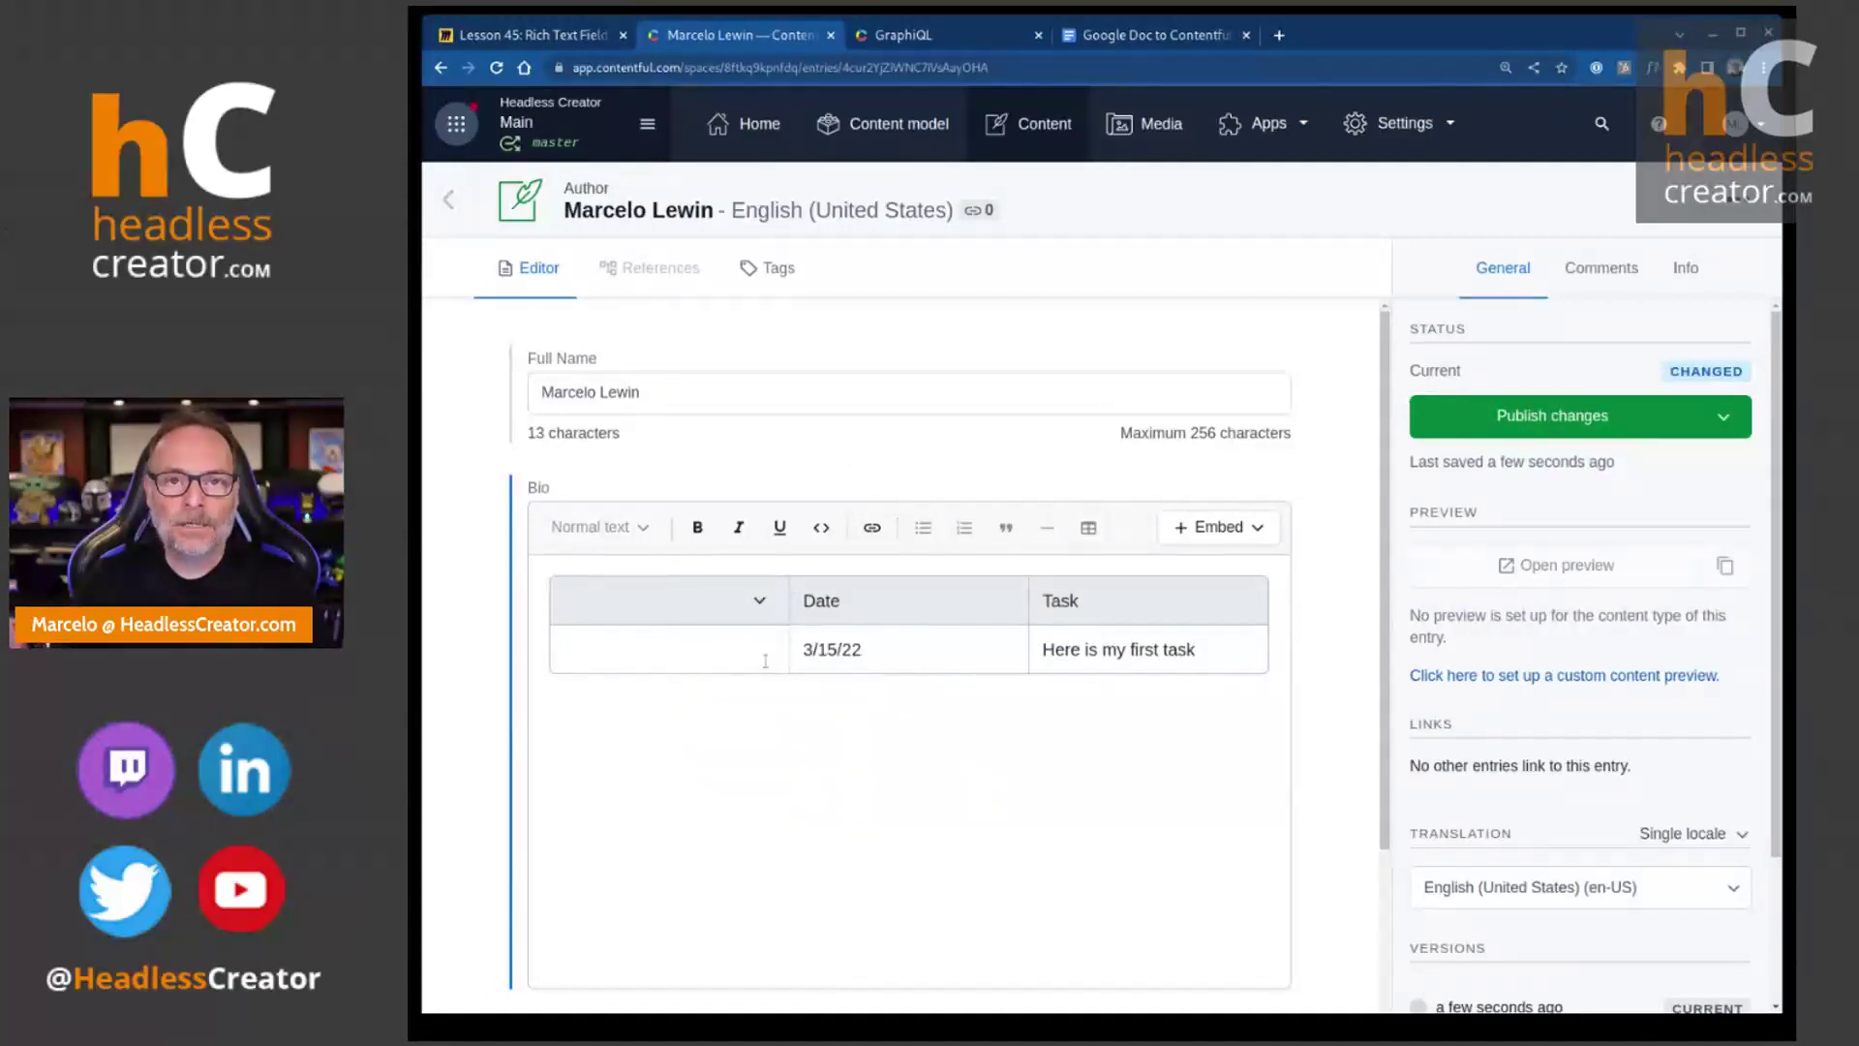
pyautogui.click(1018, 650)
pyautogui.click(998, 649)
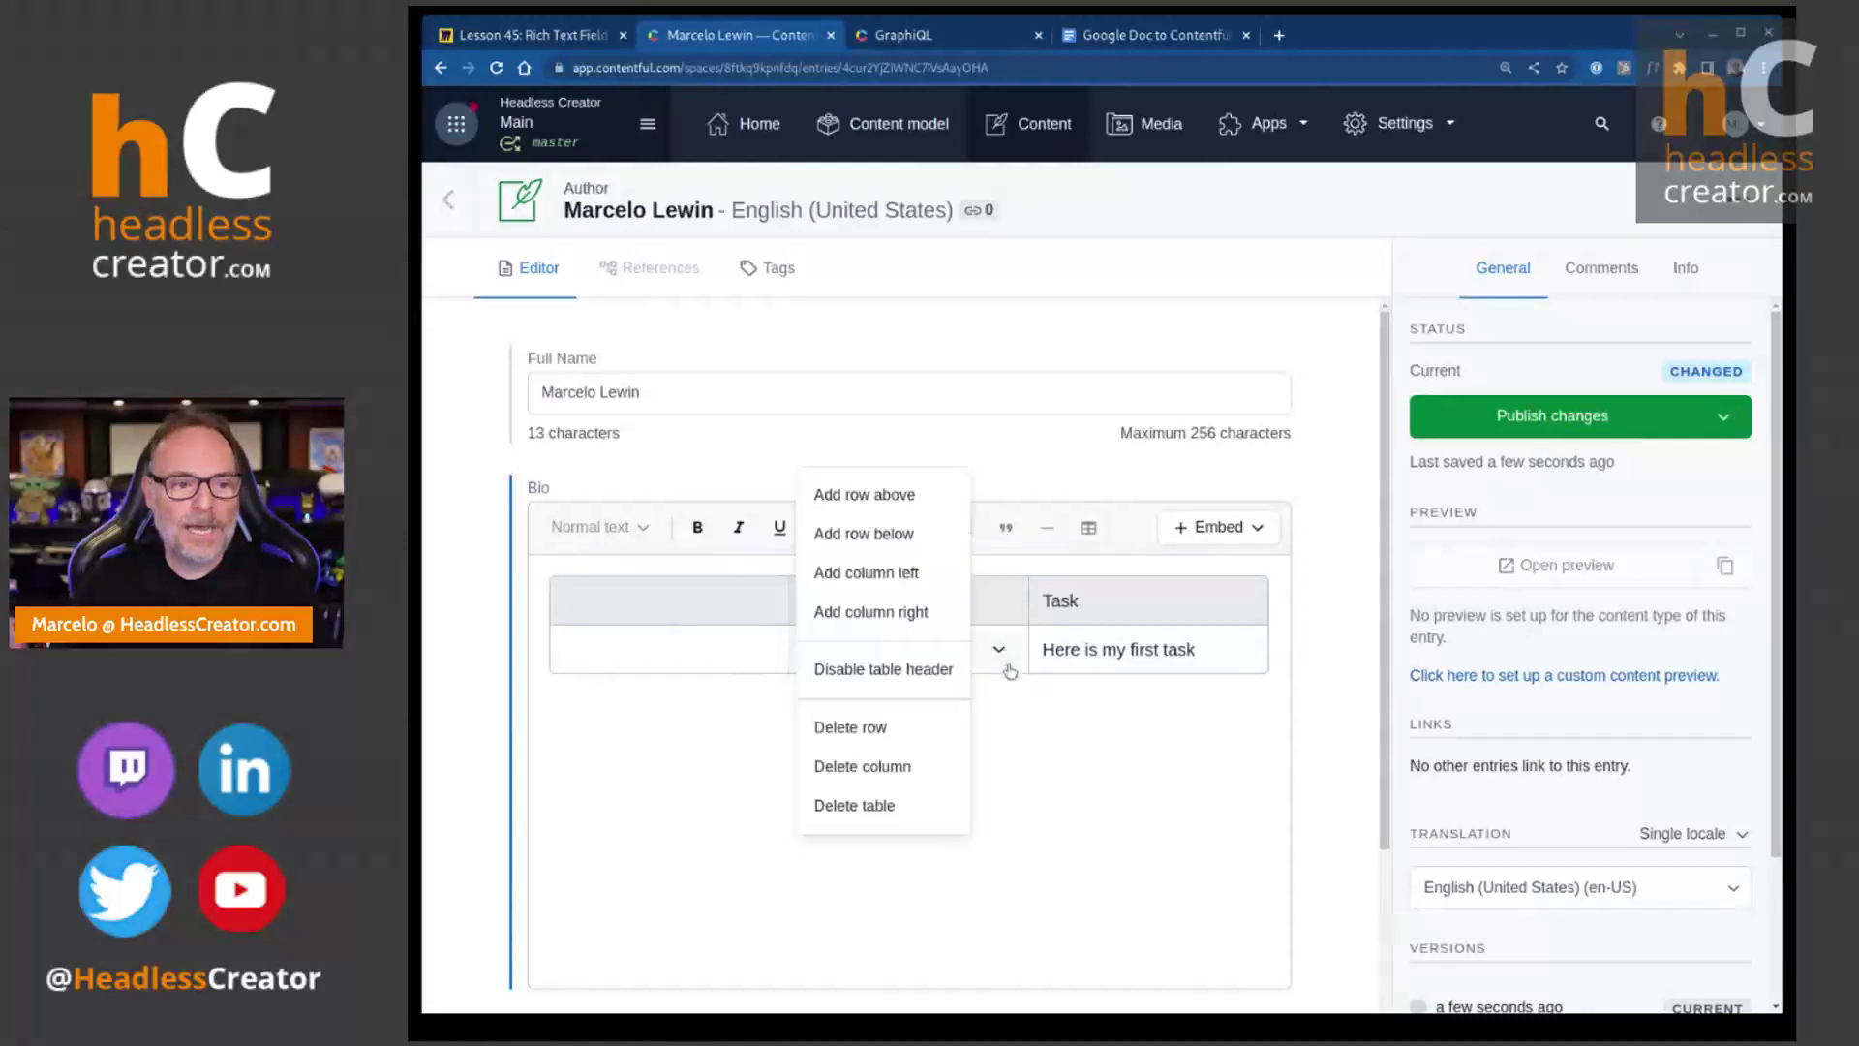
pyautogui.click(891, 612)
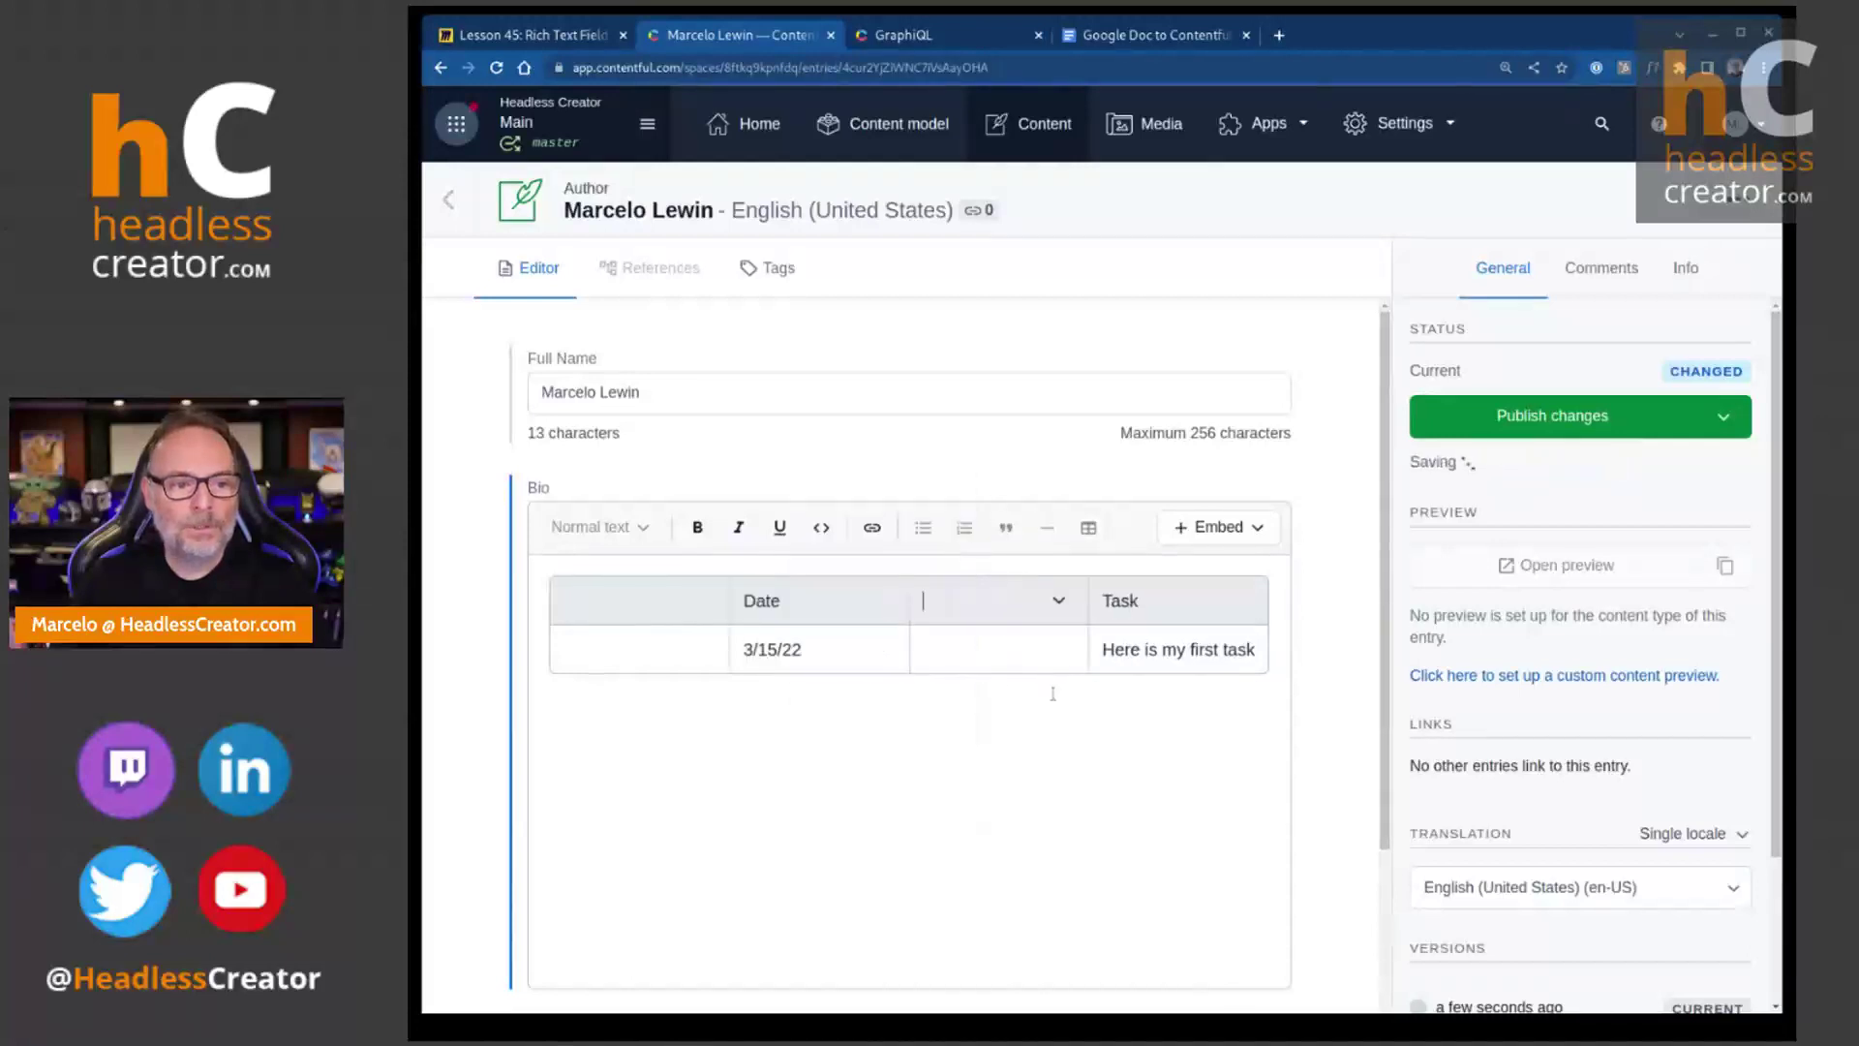
# - Delete the empty columns on both sides of the Date column
pyautogui.click(1058, 604)
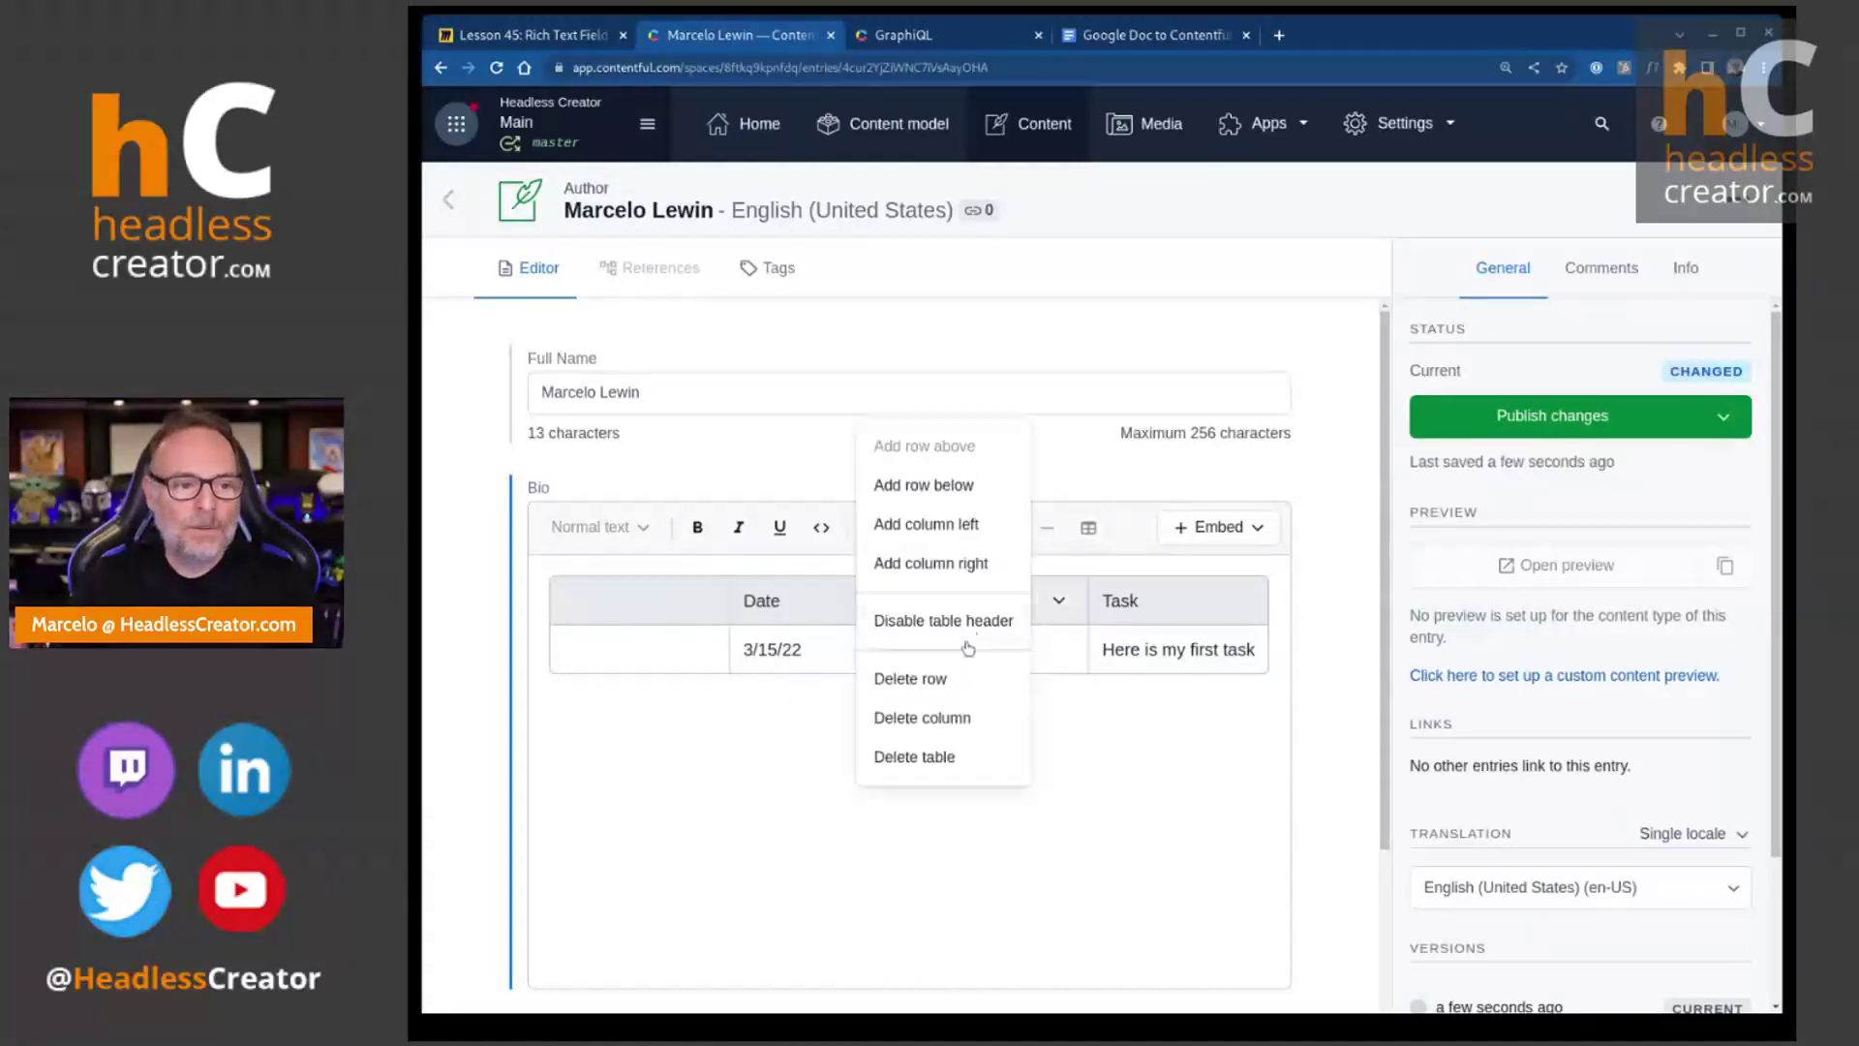
pyautogui.click(947, 716)
pyautogui.click(772, 607)
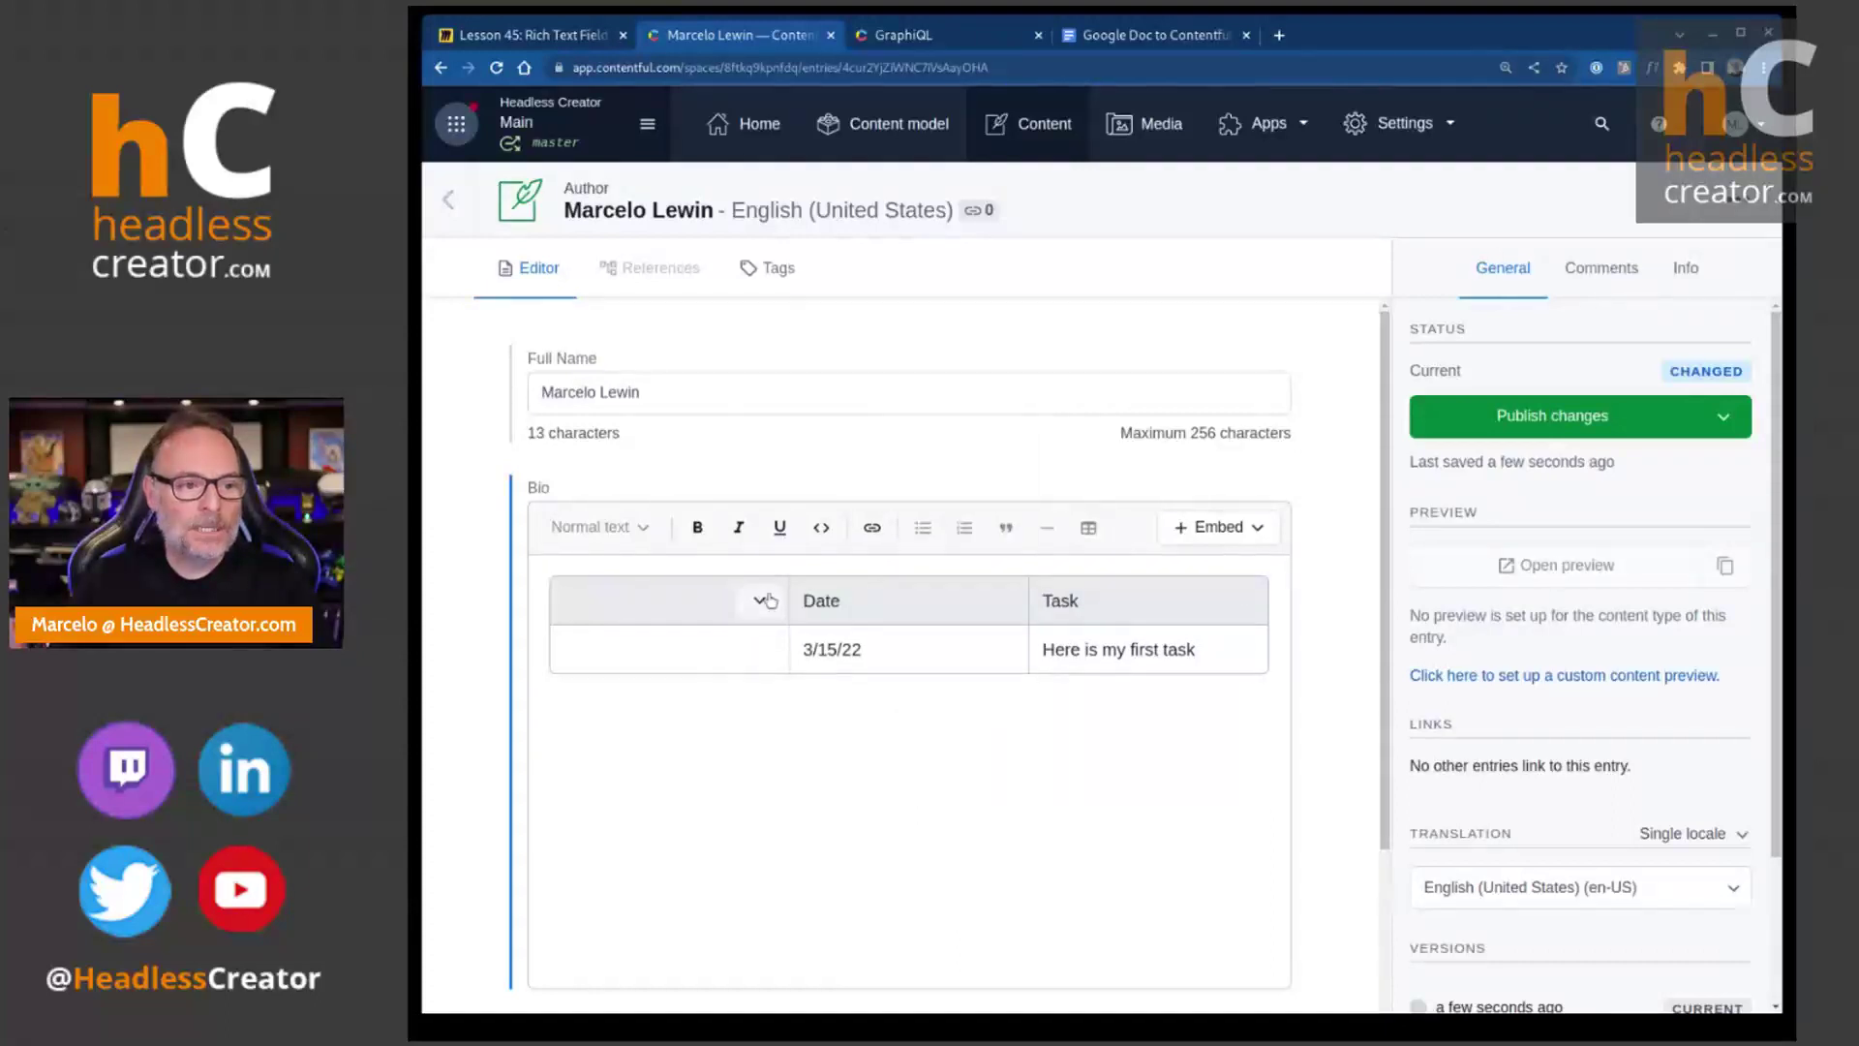
pyautogui.click(760, 600)
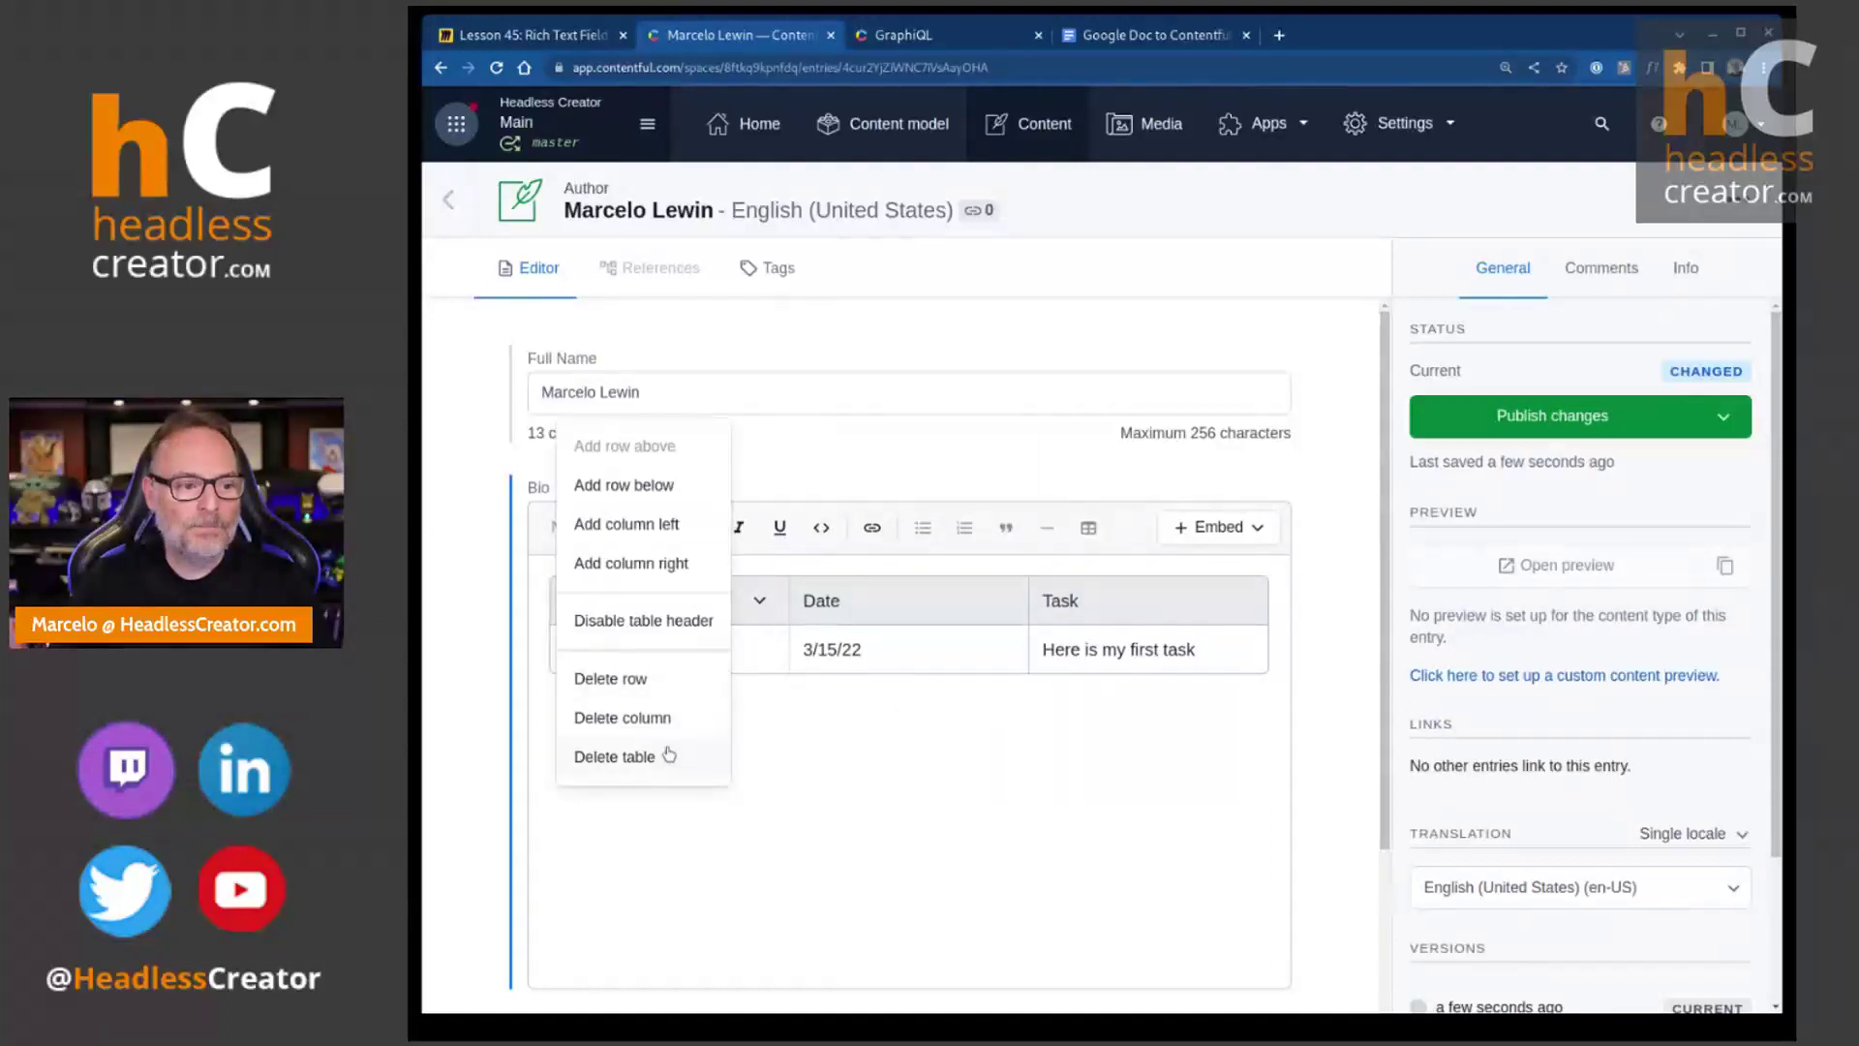
pyautogui.click(671, 718)
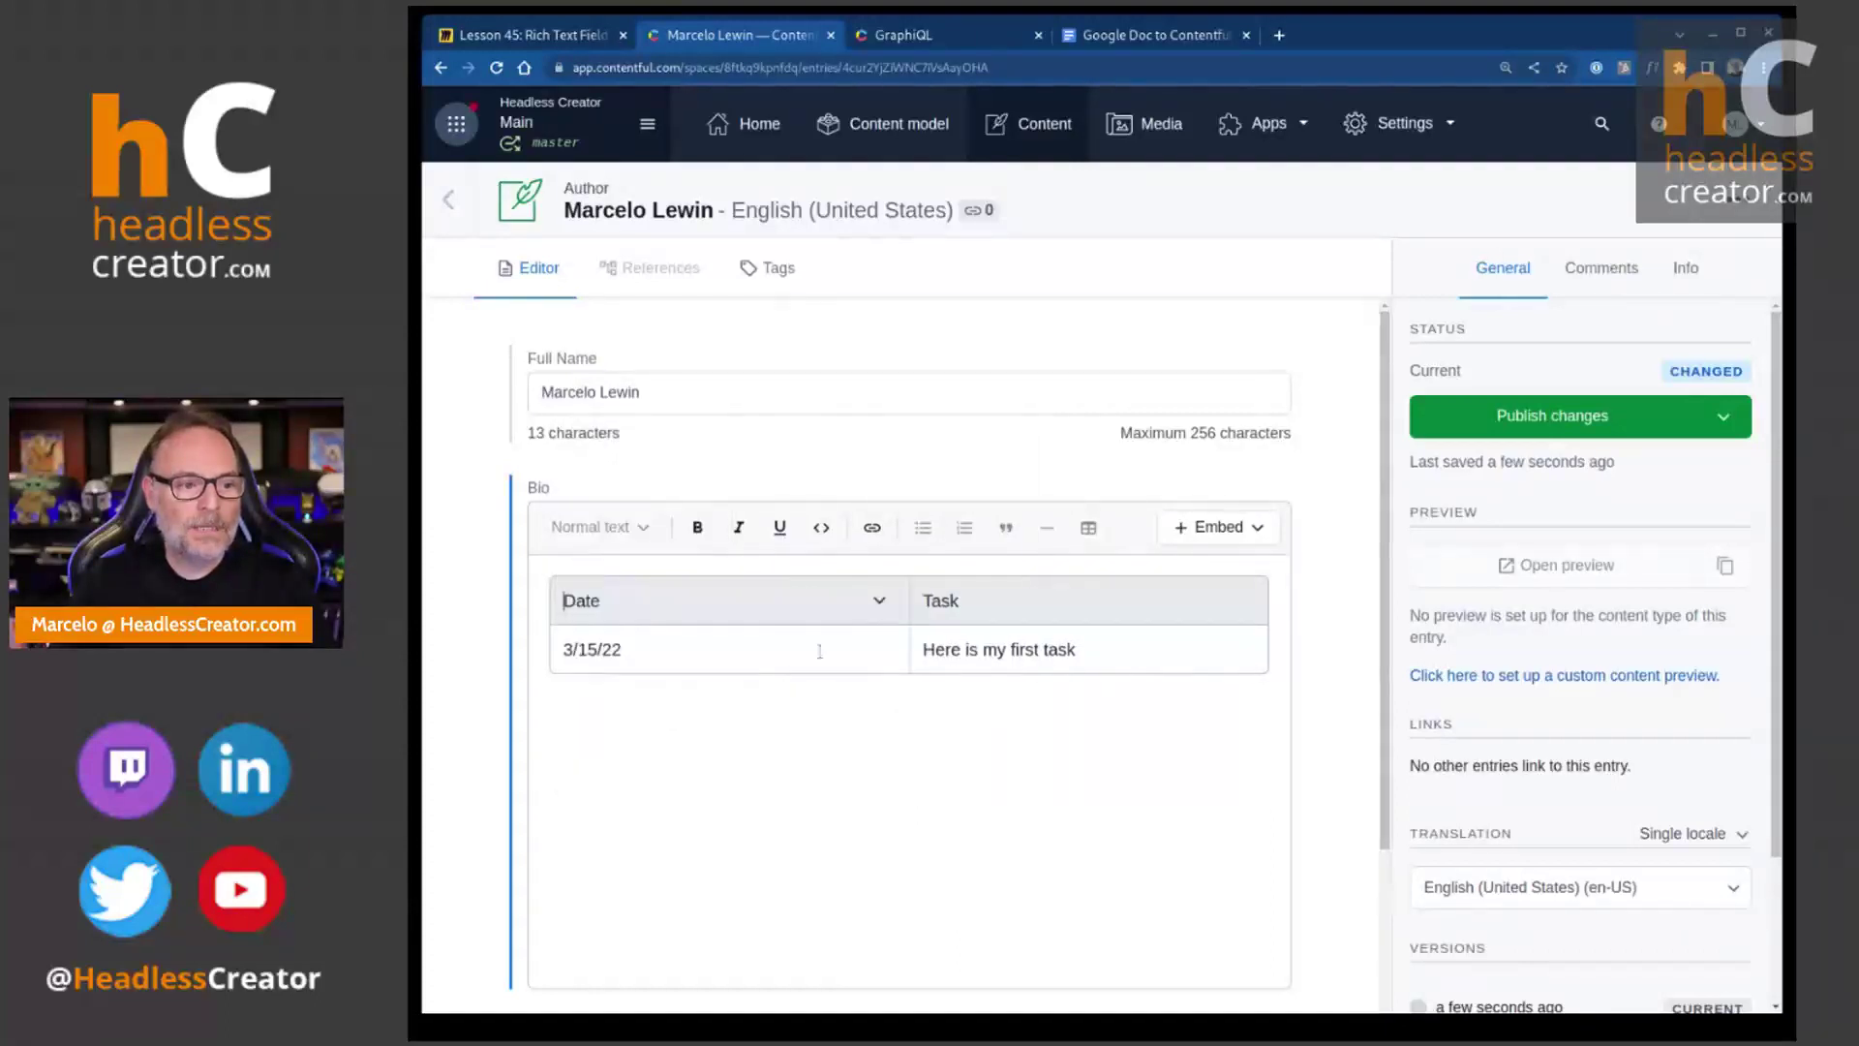
# - Add one empty row above and one below the 3/15/22 row in the Bio table
pyautogui.click(881, 657)
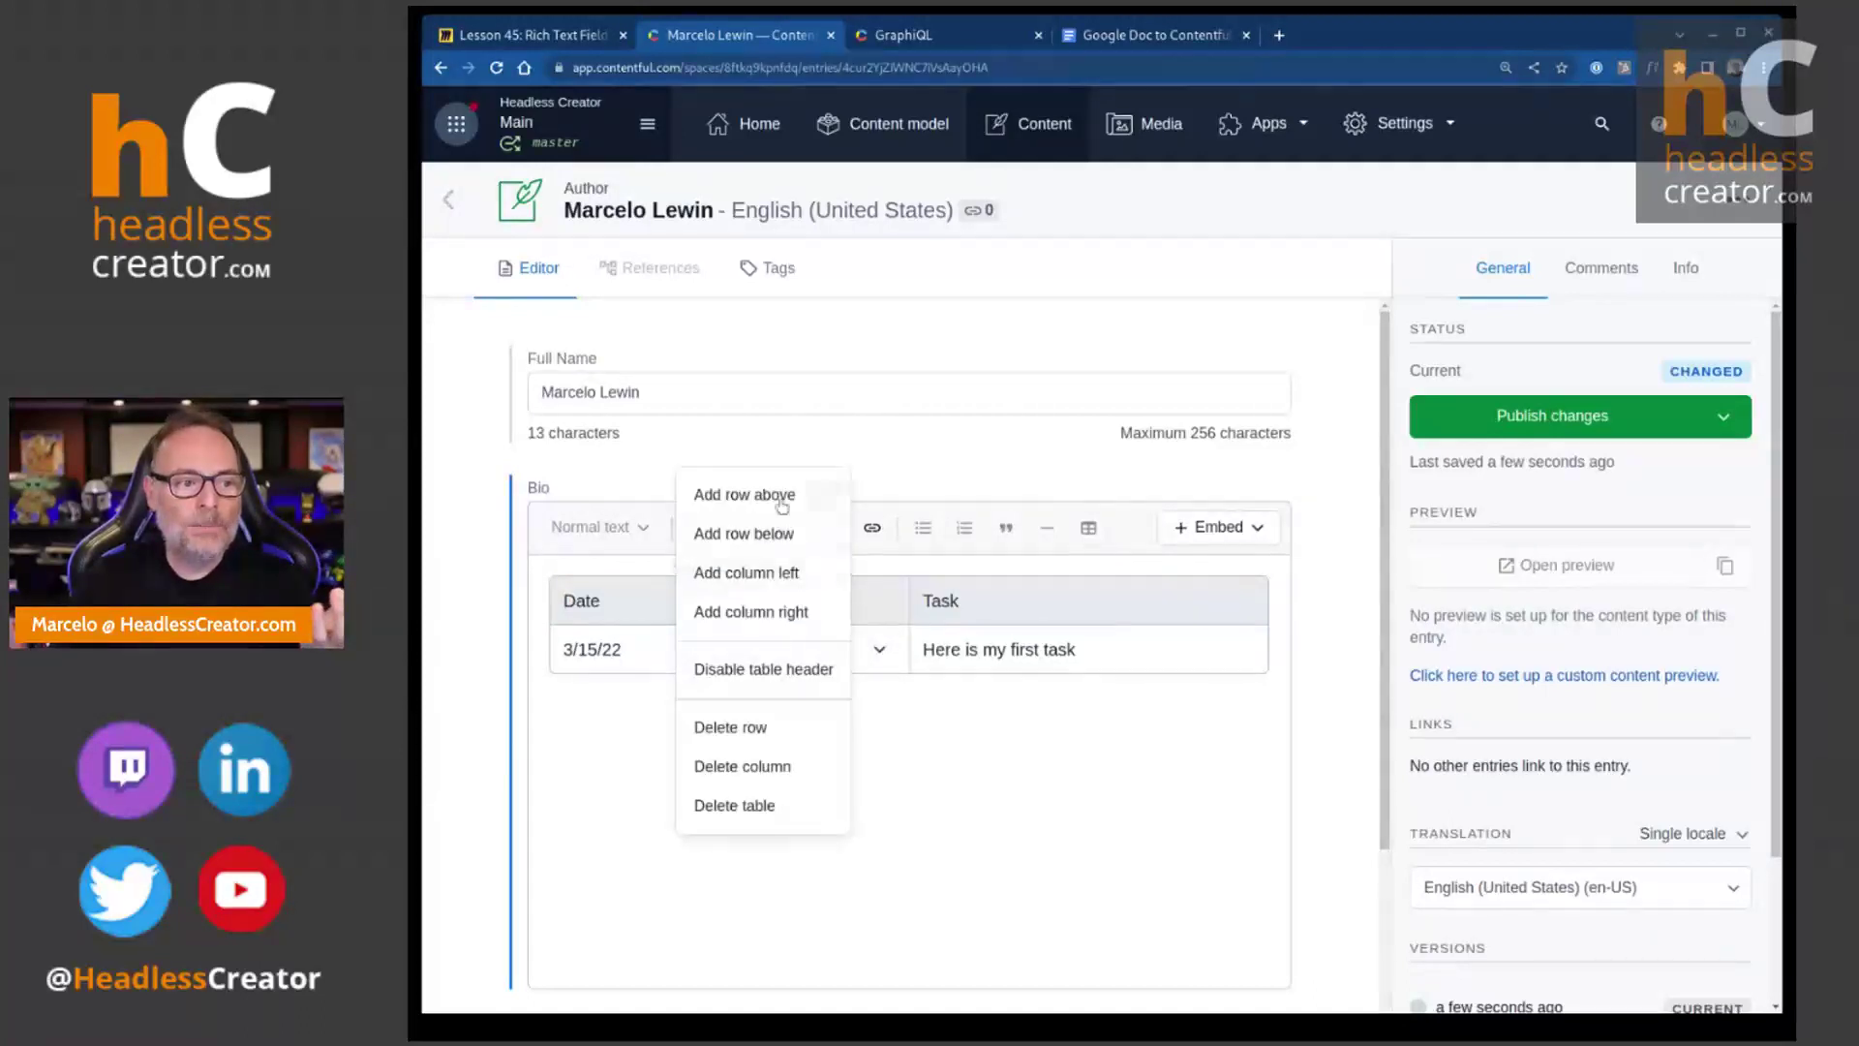
pyautogui.click(785, 544)
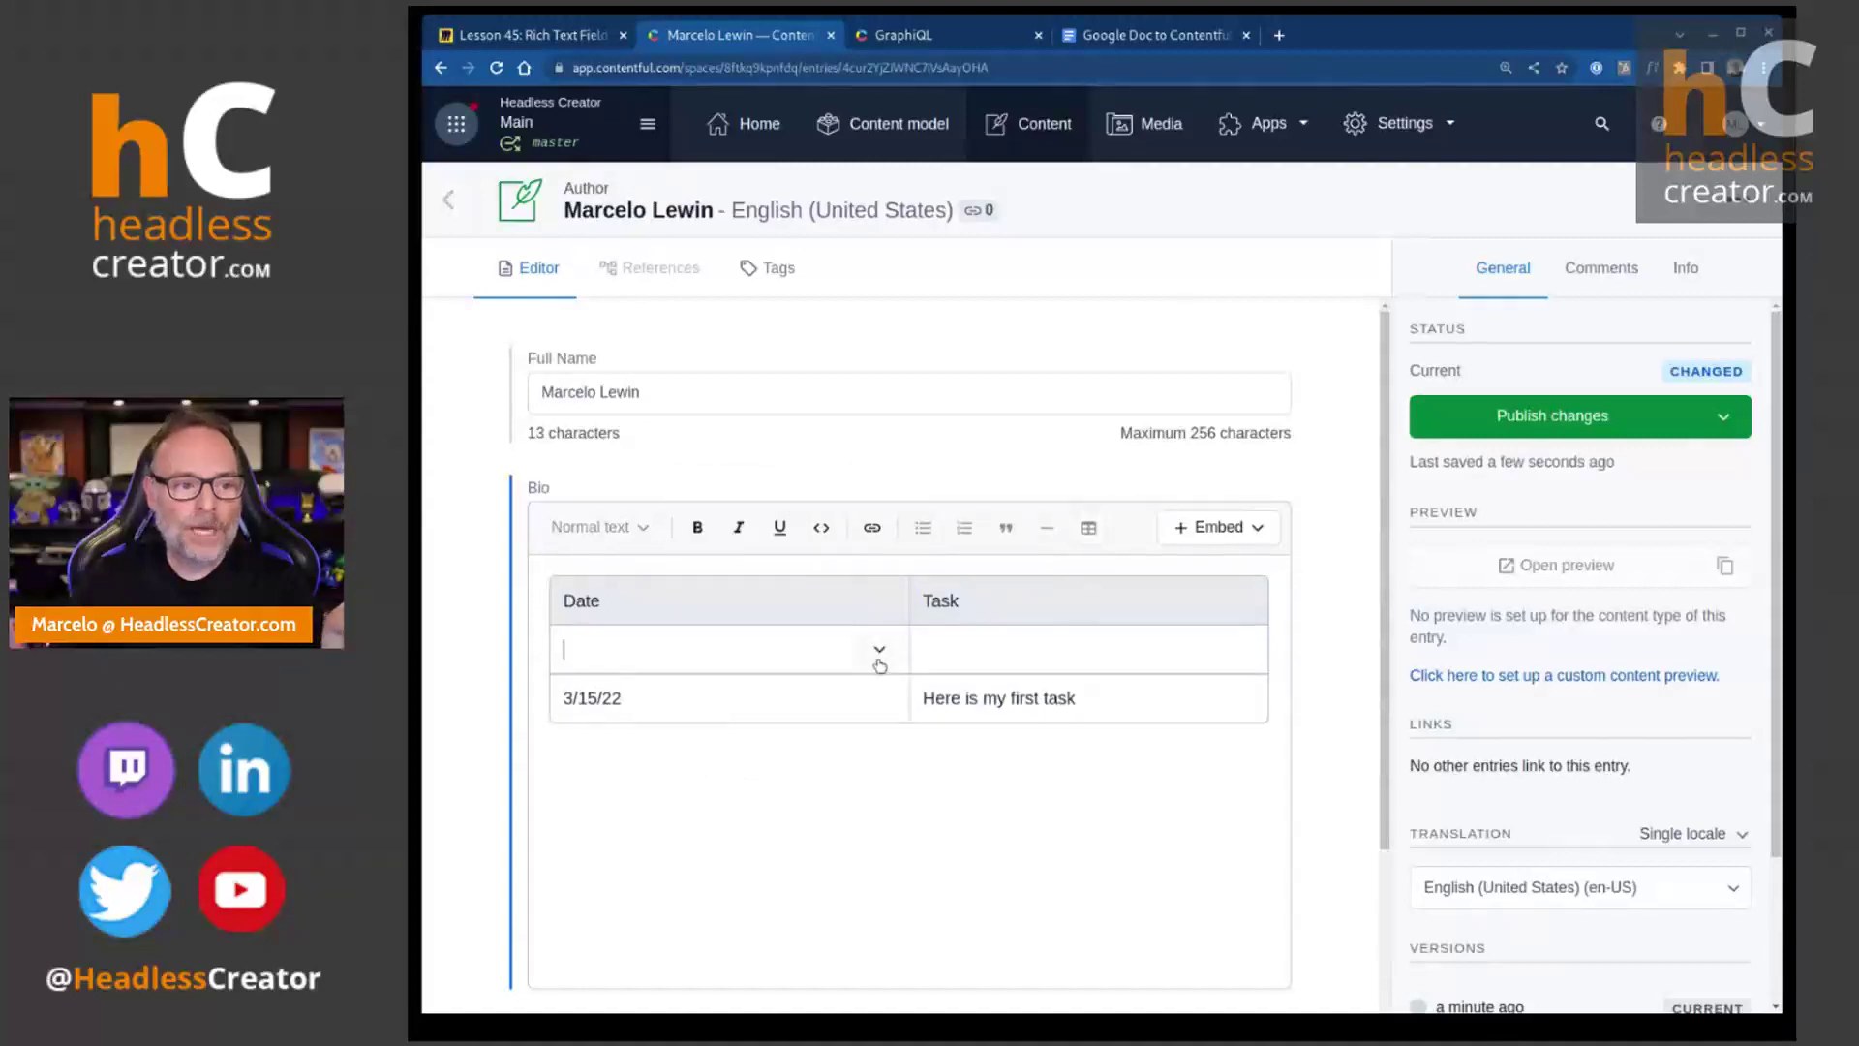
pyautogui.click(881, 704)
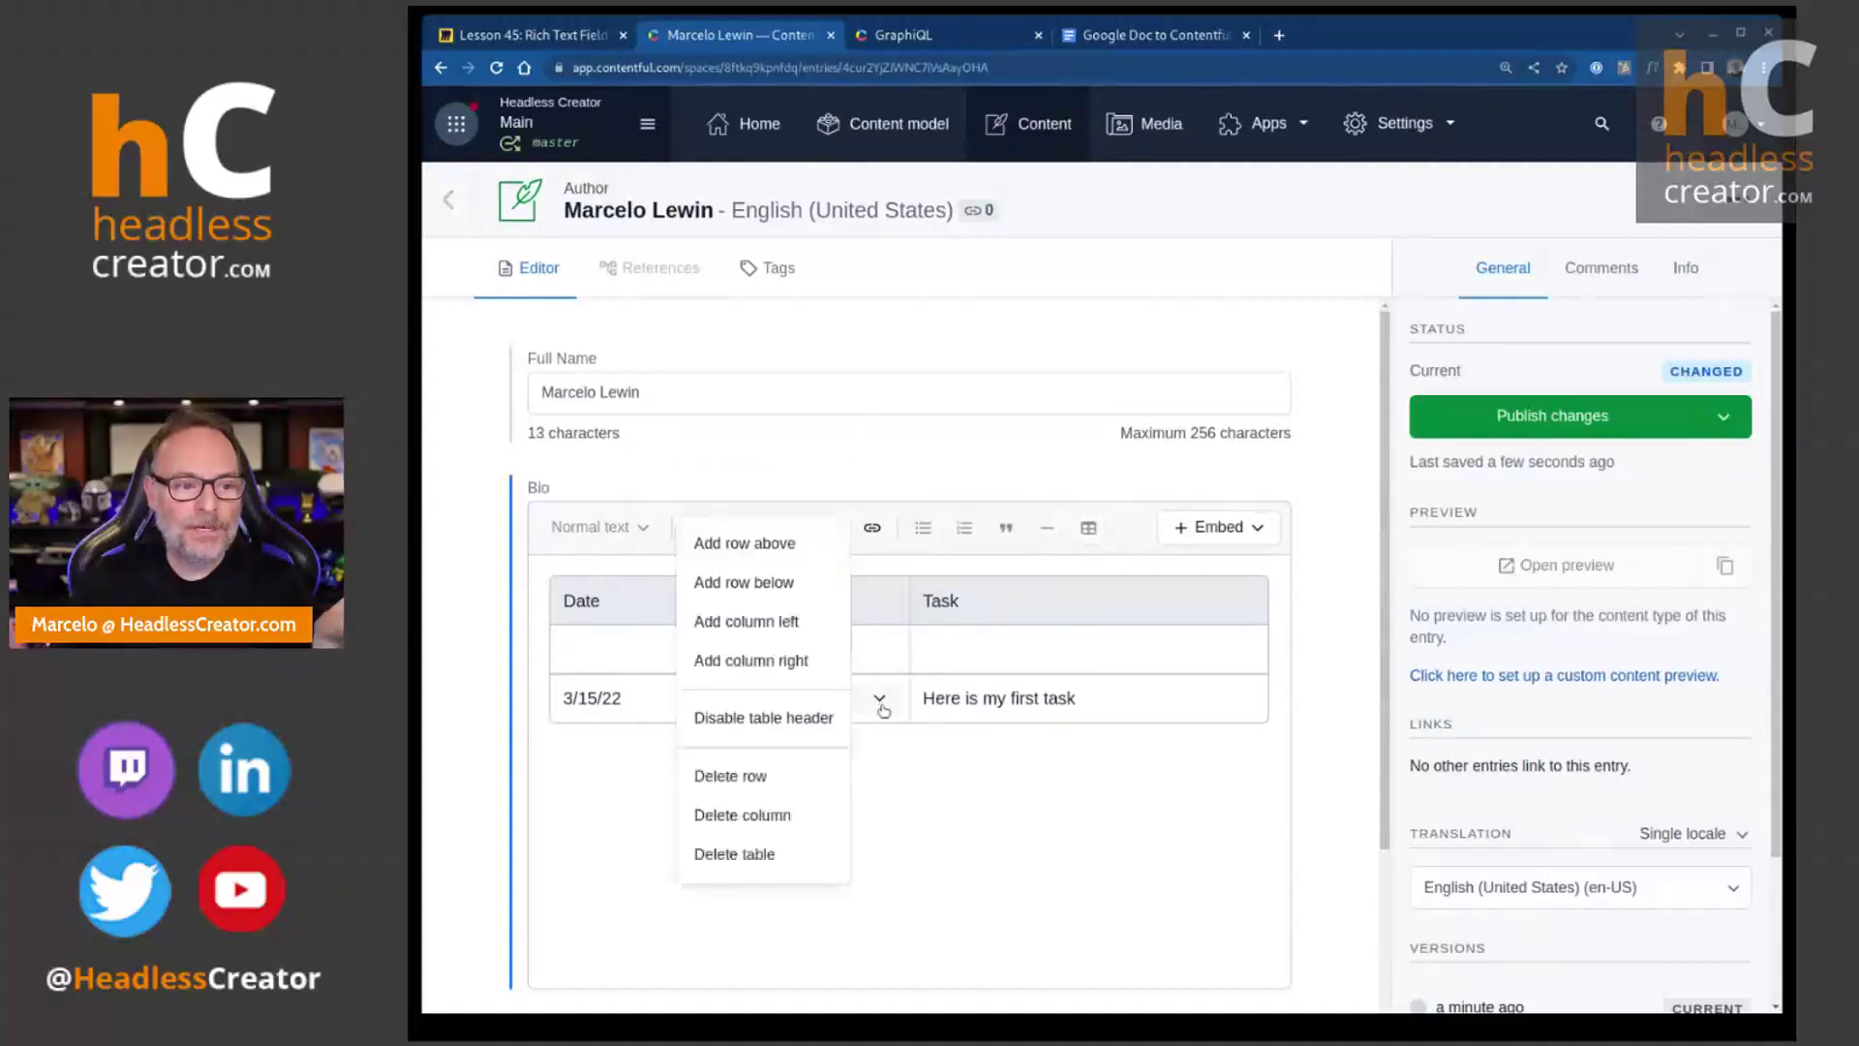
pyautogui.click(802, 590)
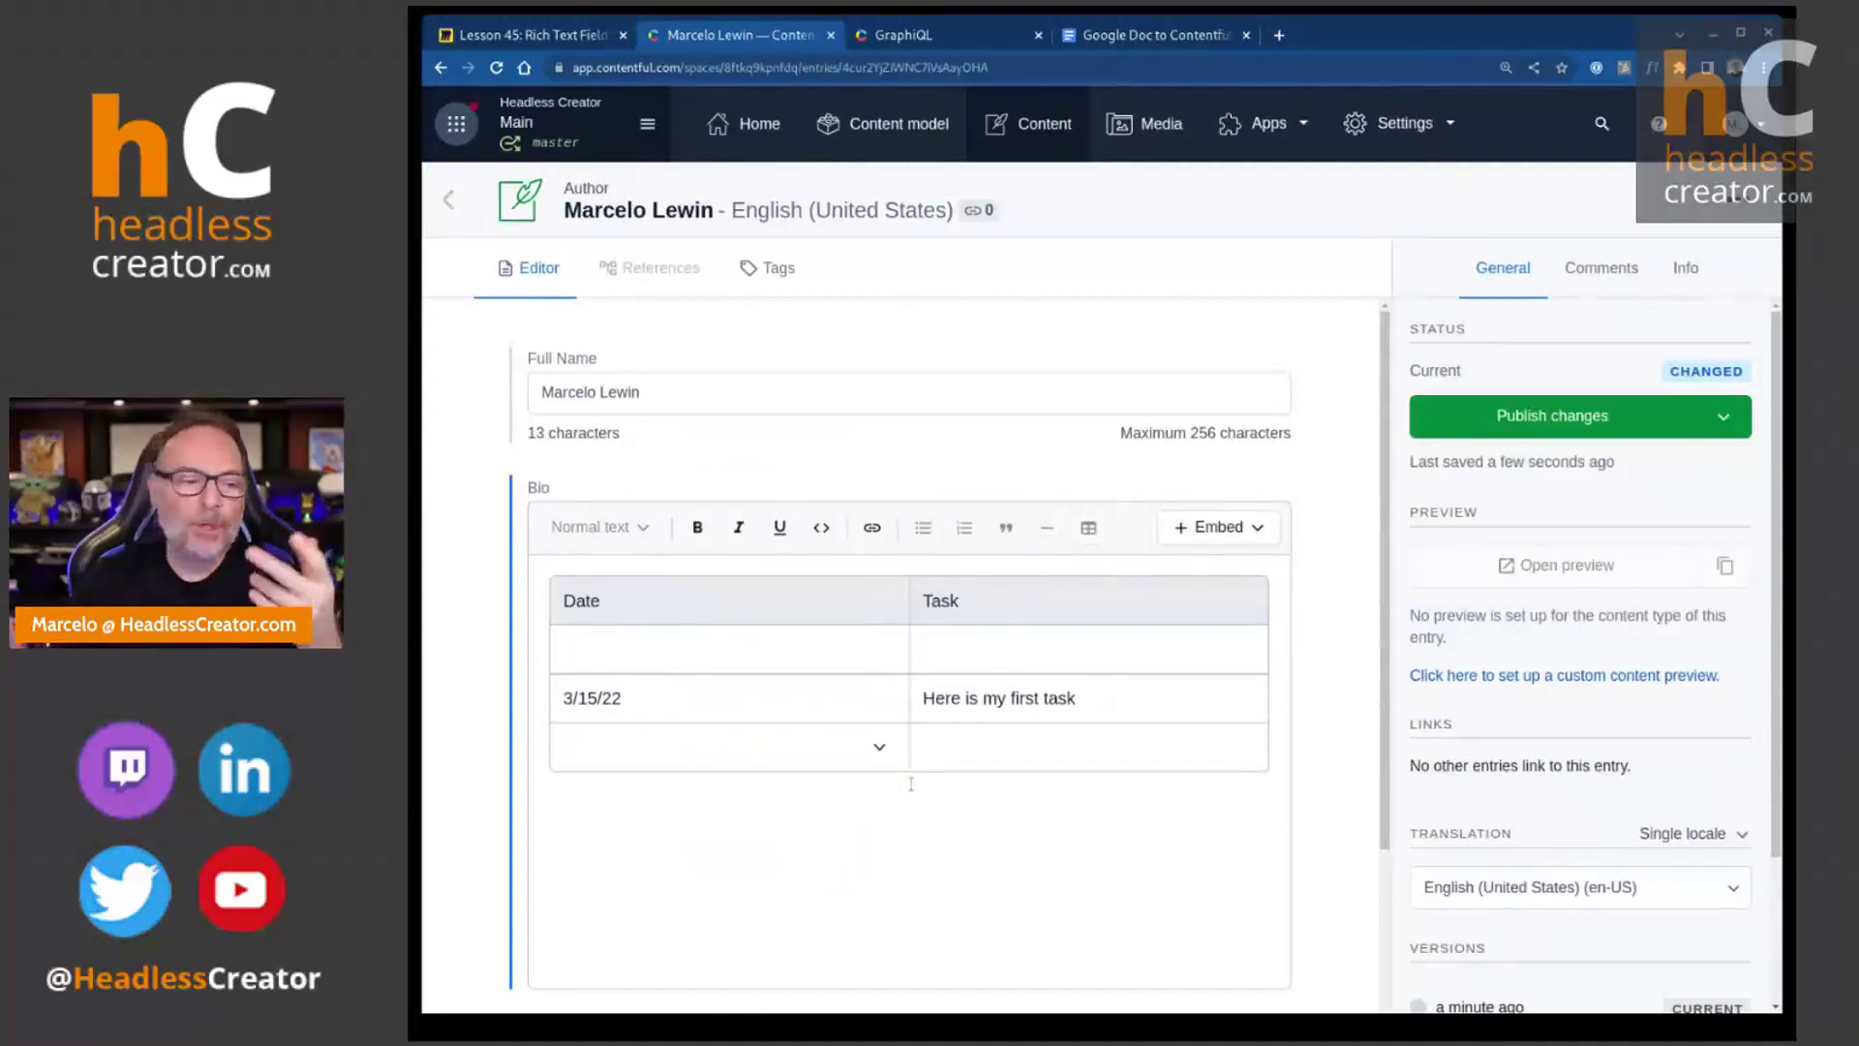
# - Delete the empty rows below and above the 3/15/22 row in the Bio table
pyautogui.click(879, 747)
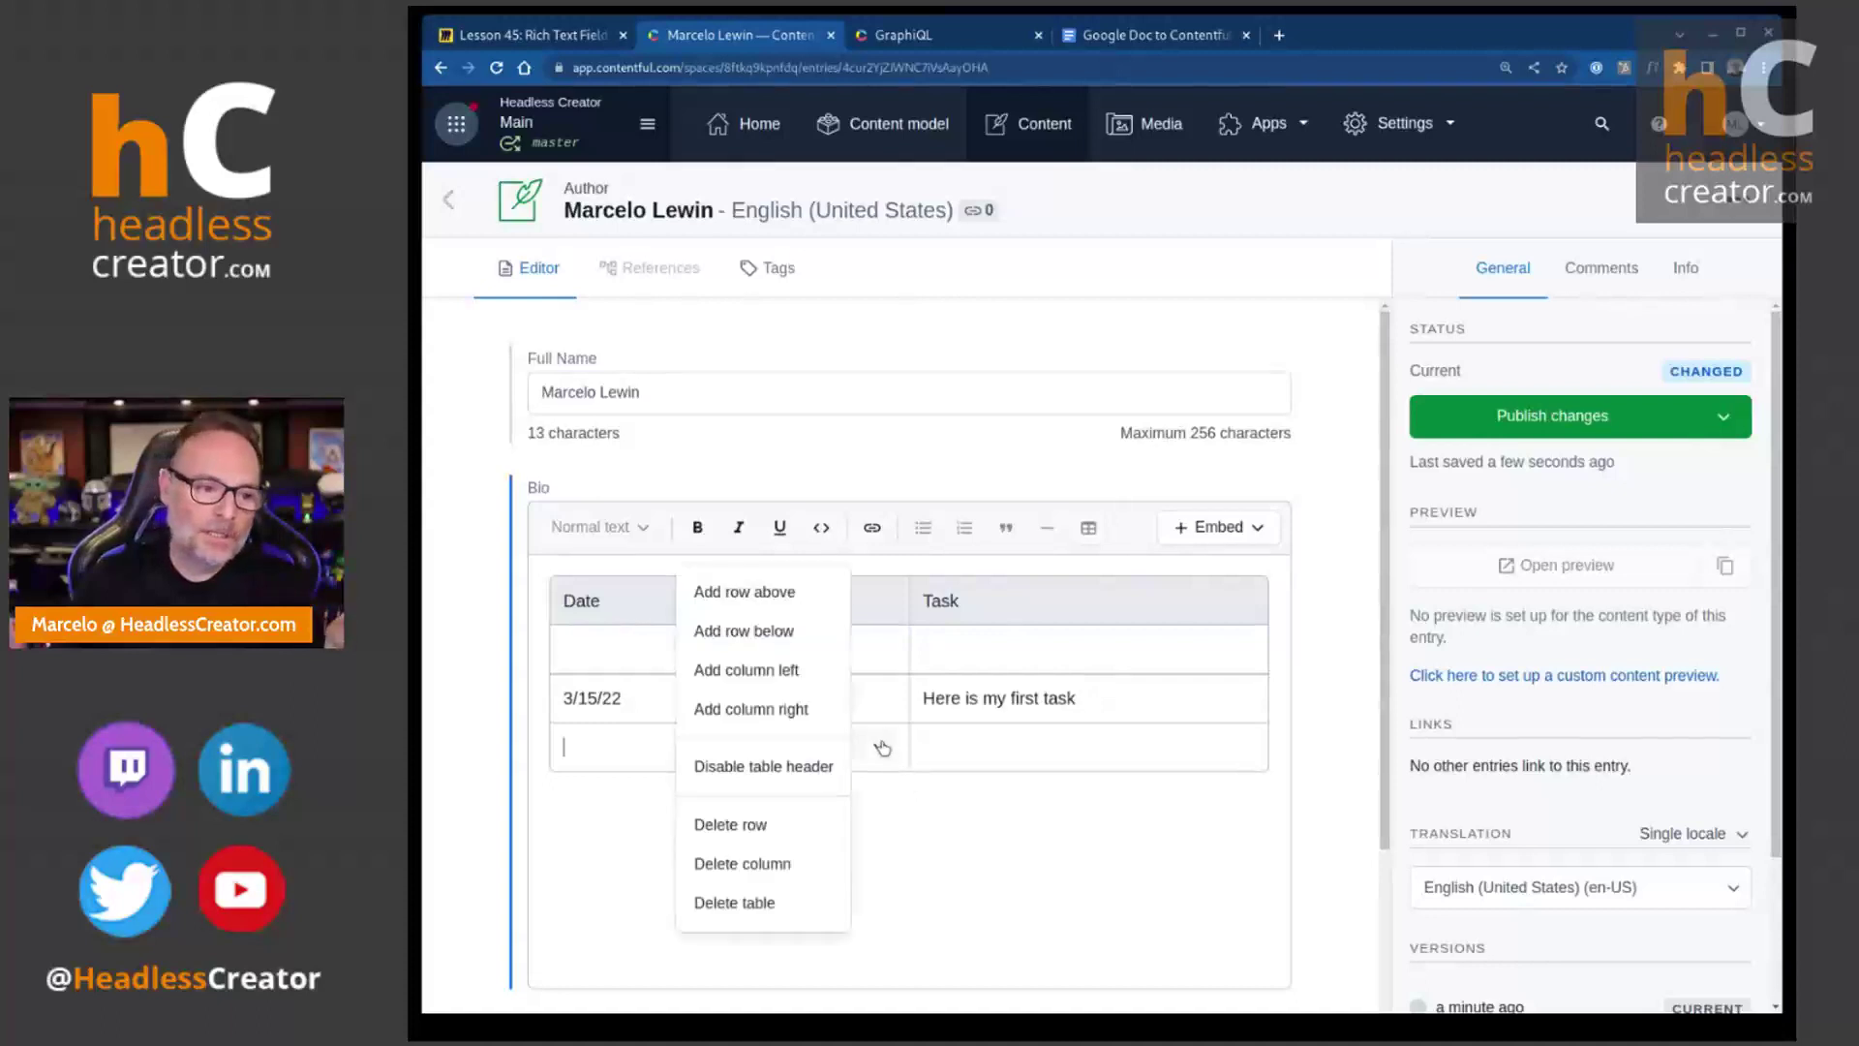
pyautogui.click(783, 835)
pyautogui.click(877, 651)
pyautogui.click(879, 649)
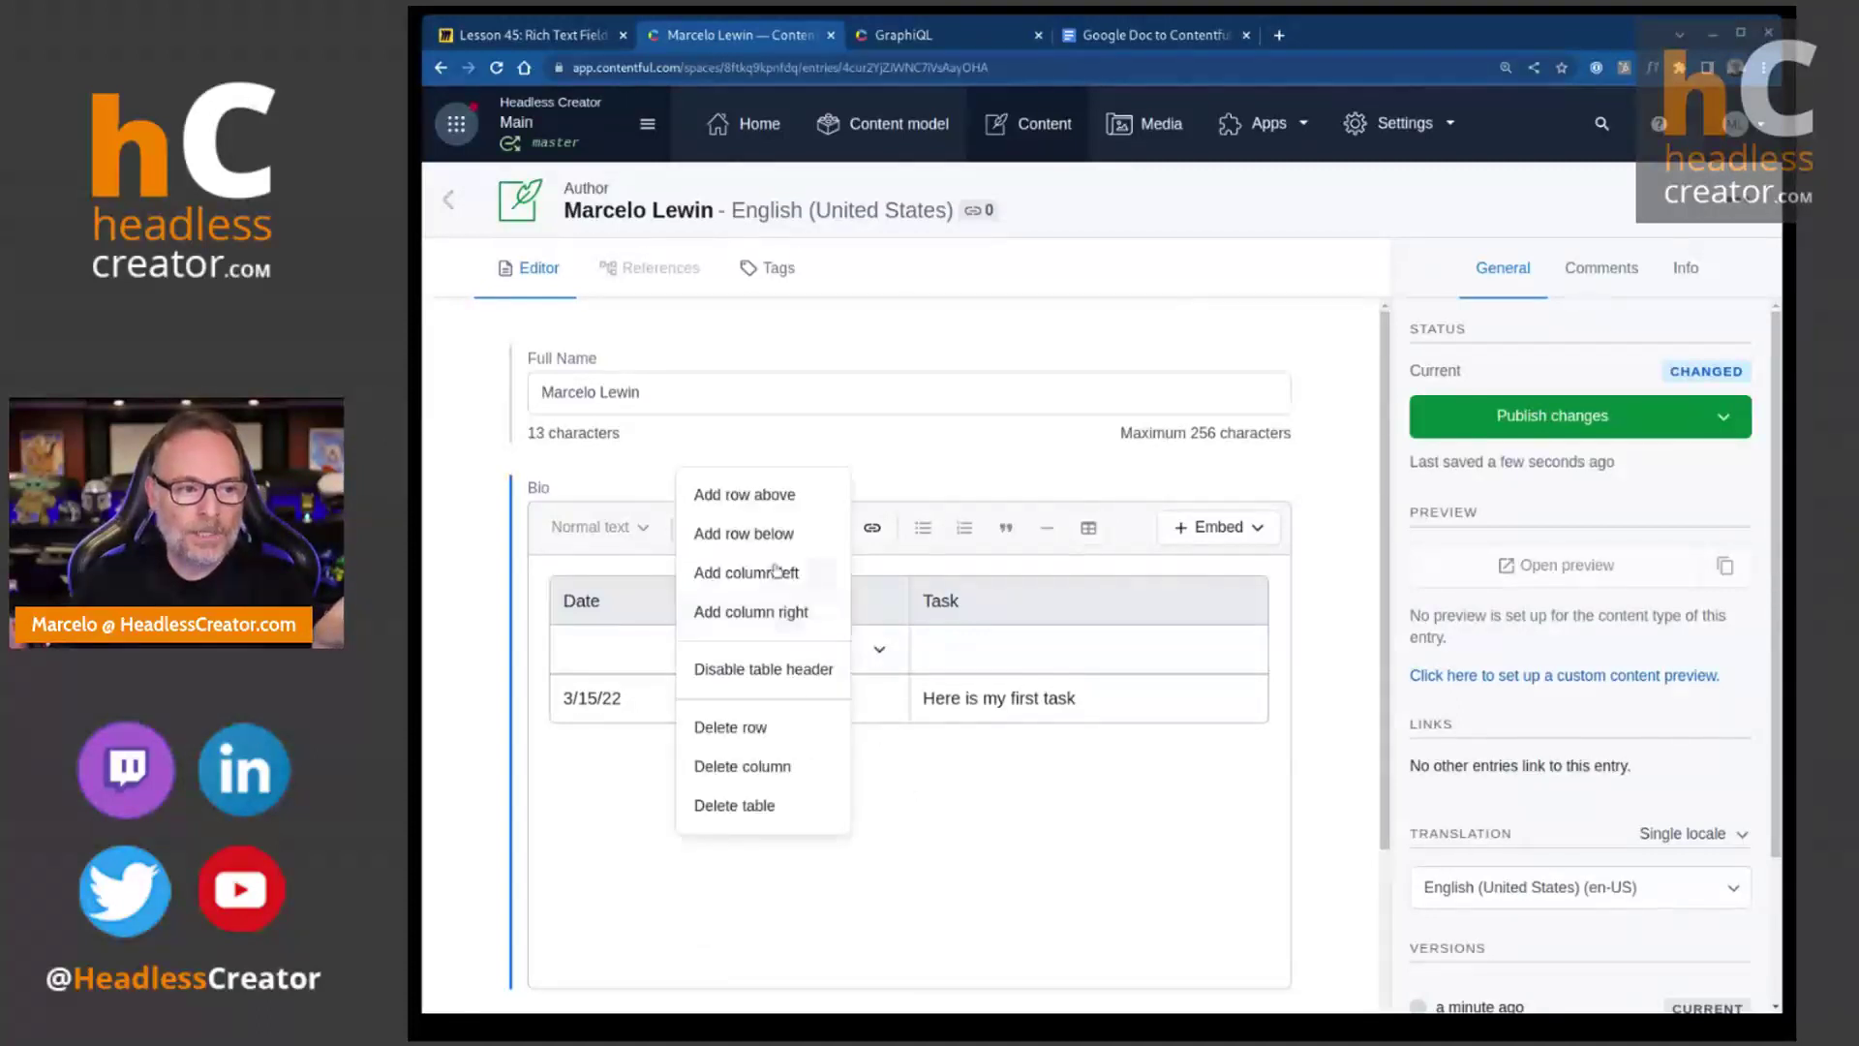
pyautogui.click(771, 727)
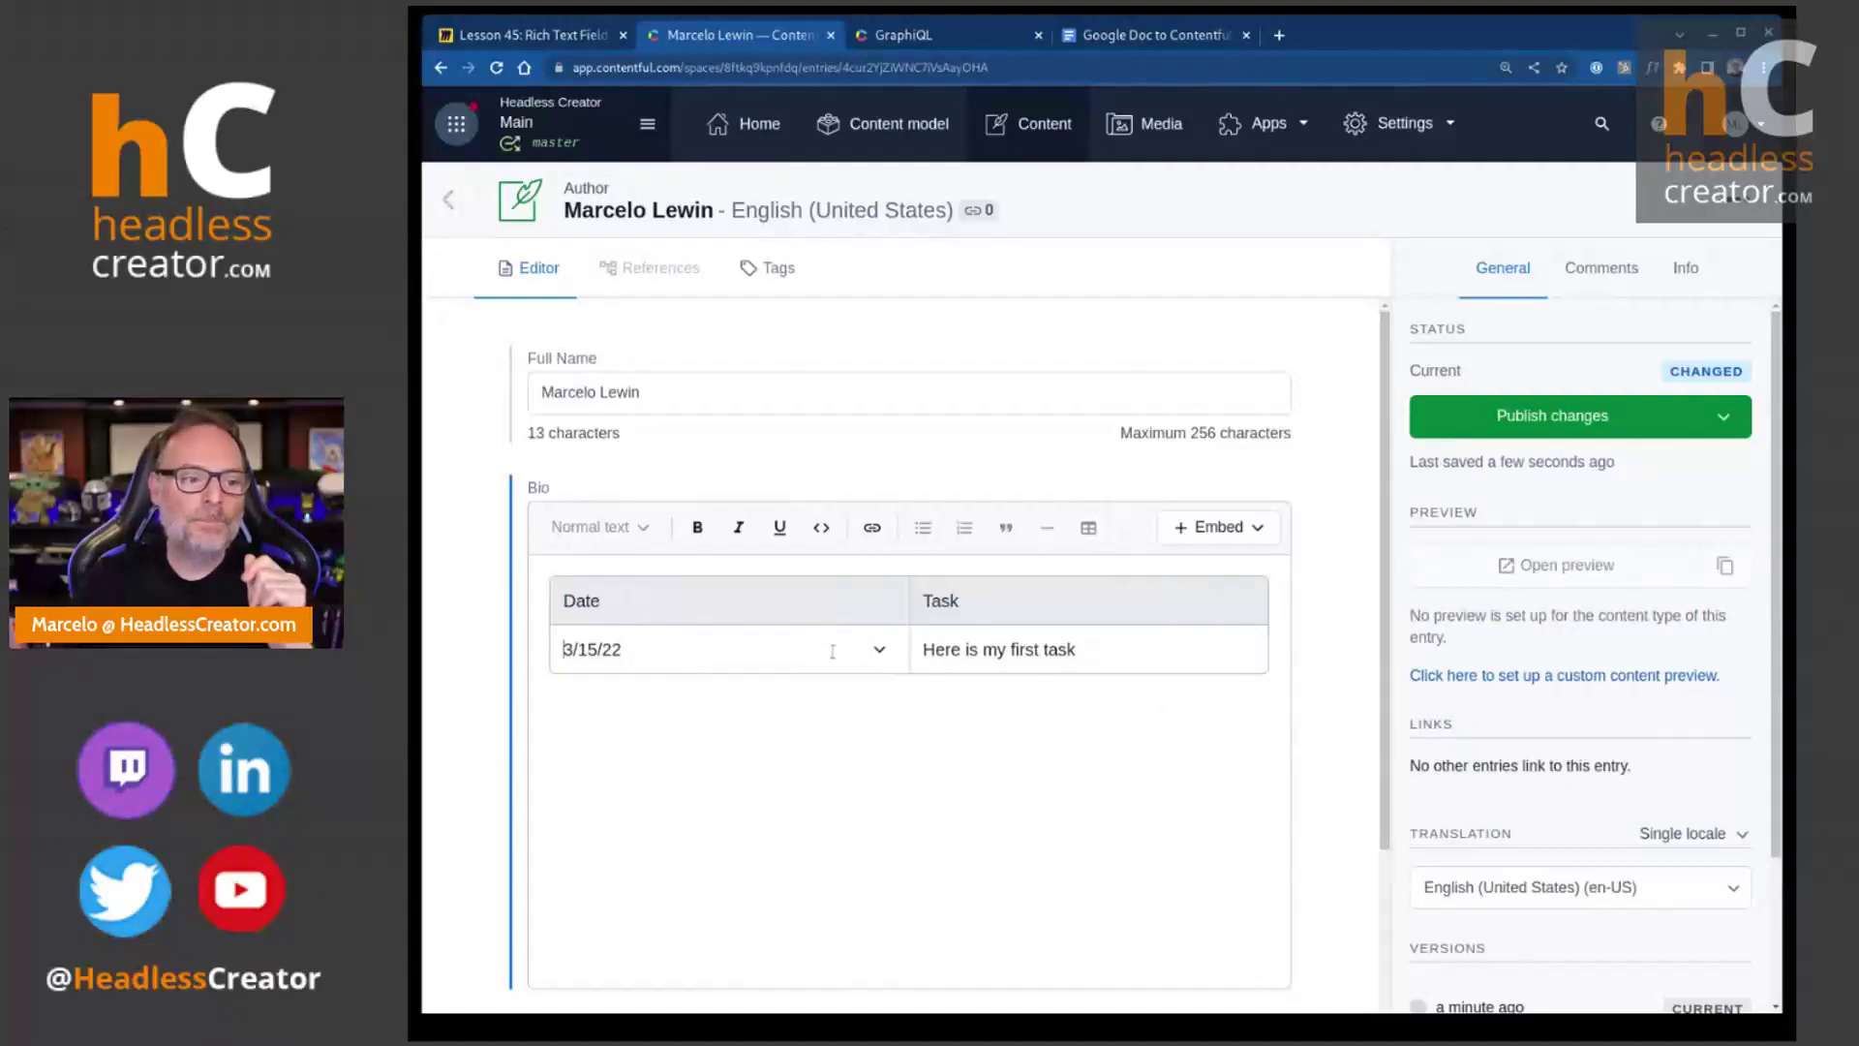
# - Disable the Bio table's header row and enable it again
pyautogui.click(879, 650)
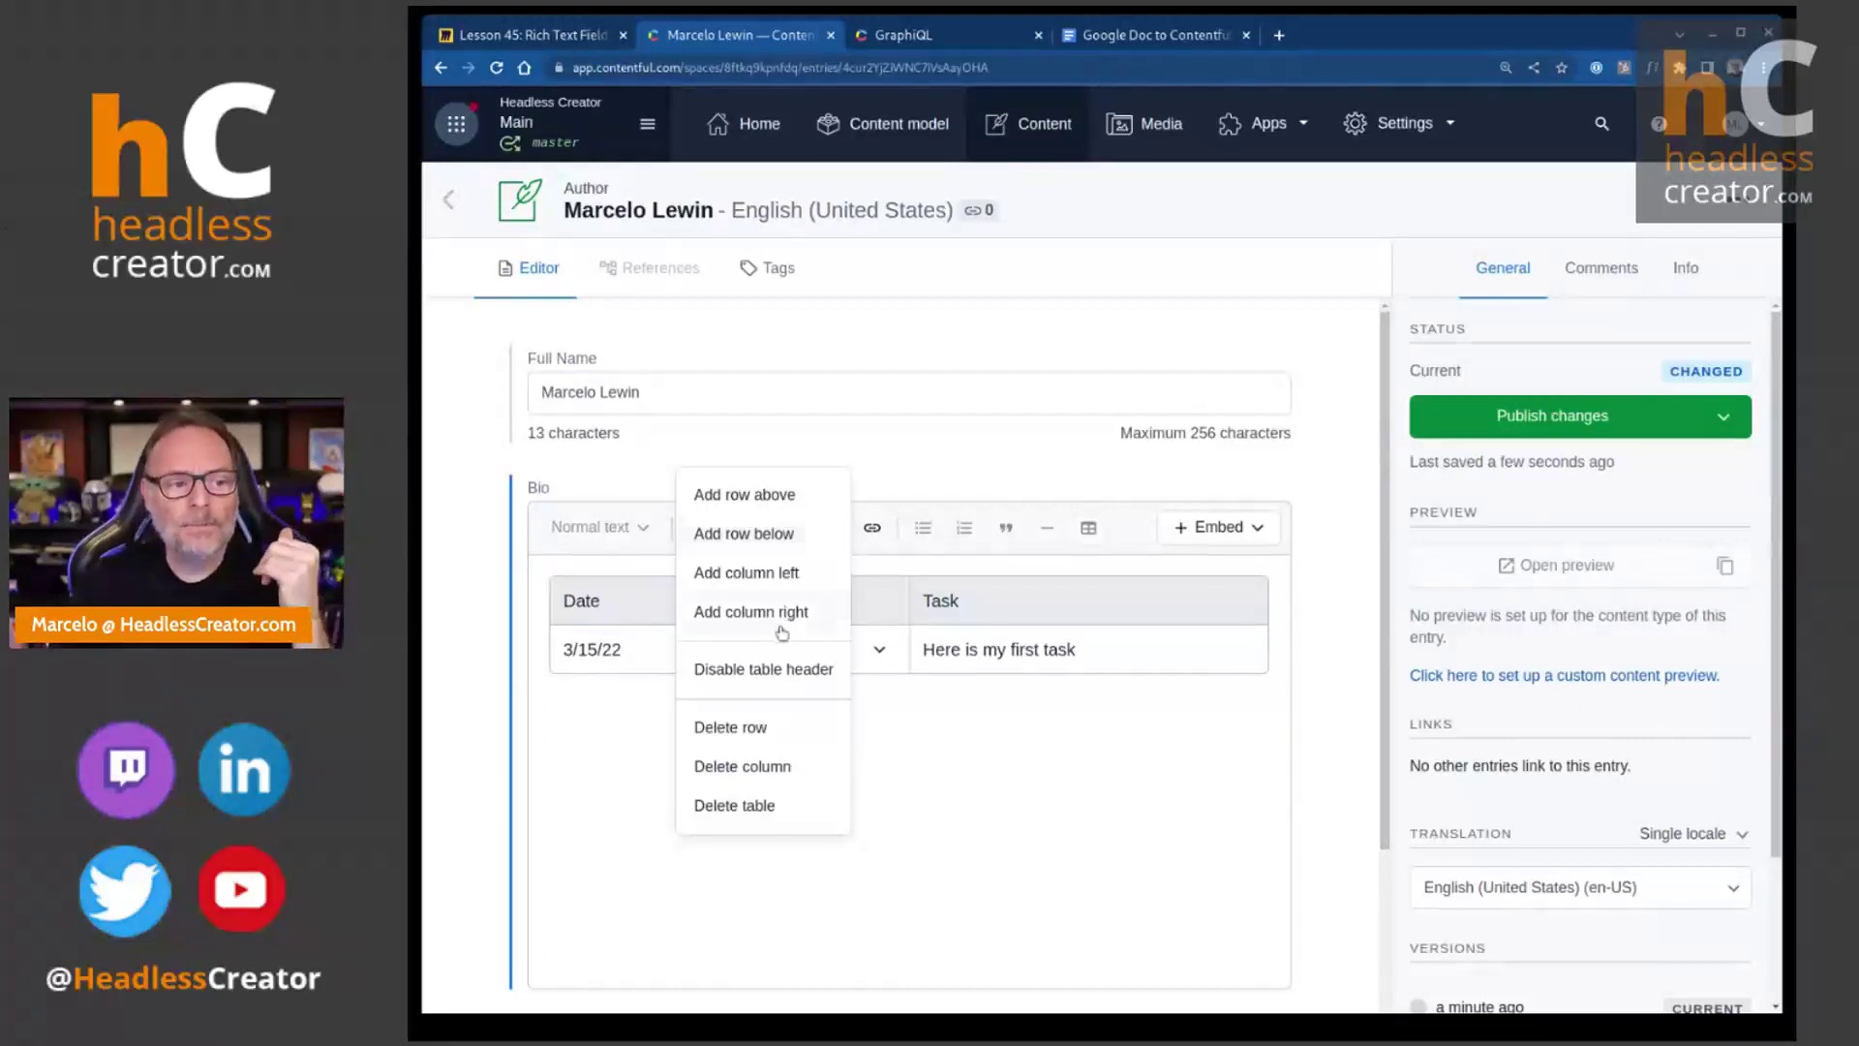
pyautogui.click(994, 604)
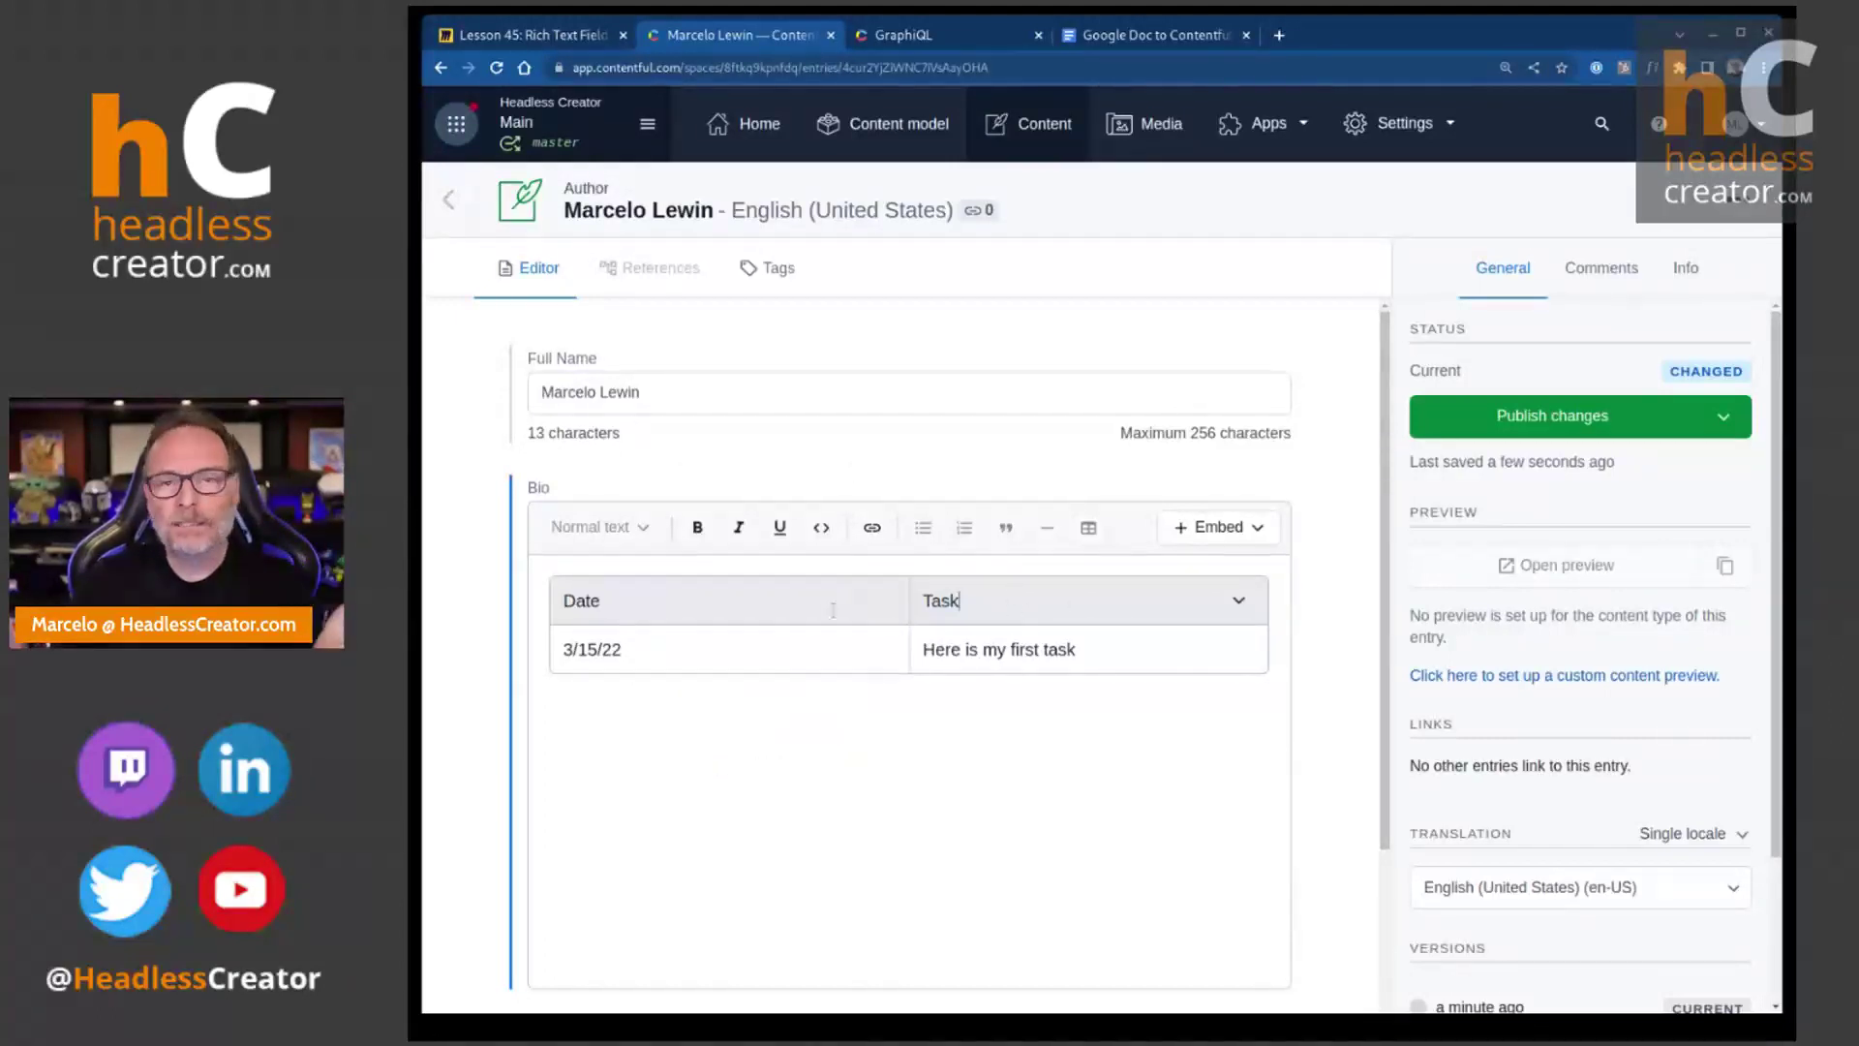
pyautogui.click(1238, 600)
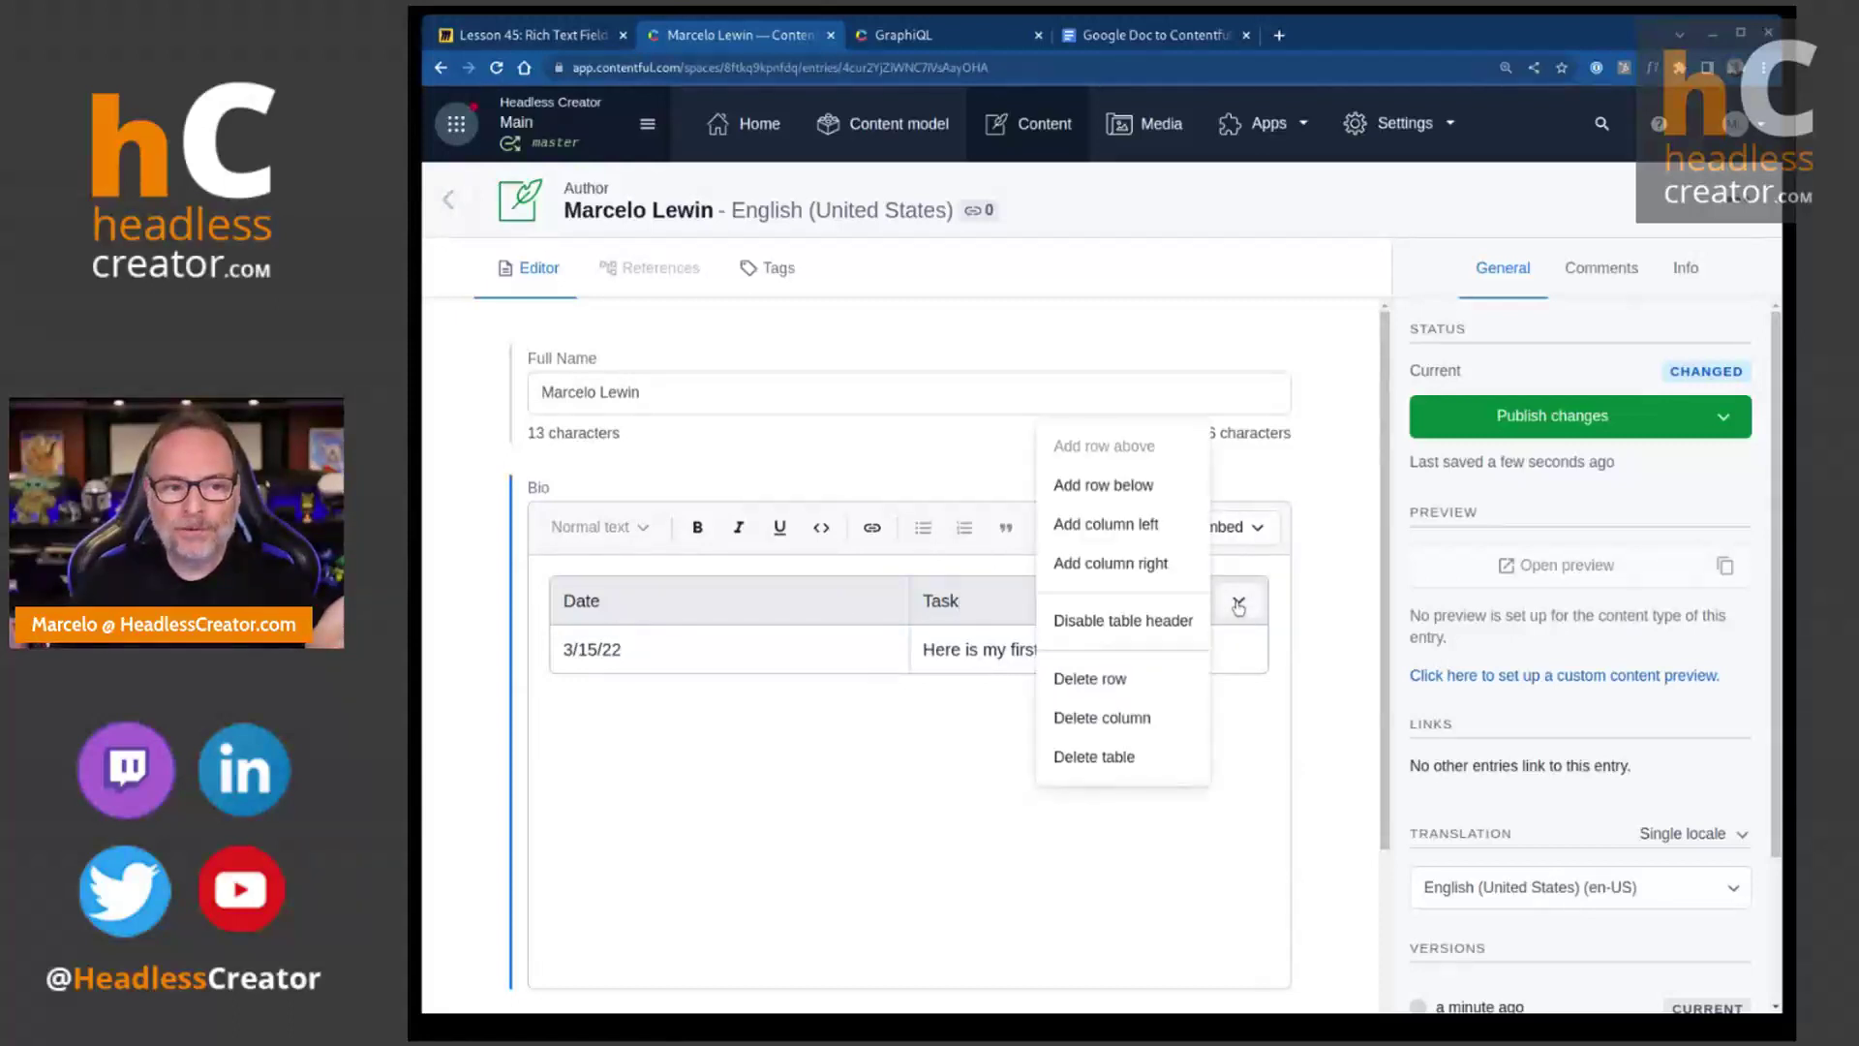
pyautogui.click(1128, 625)
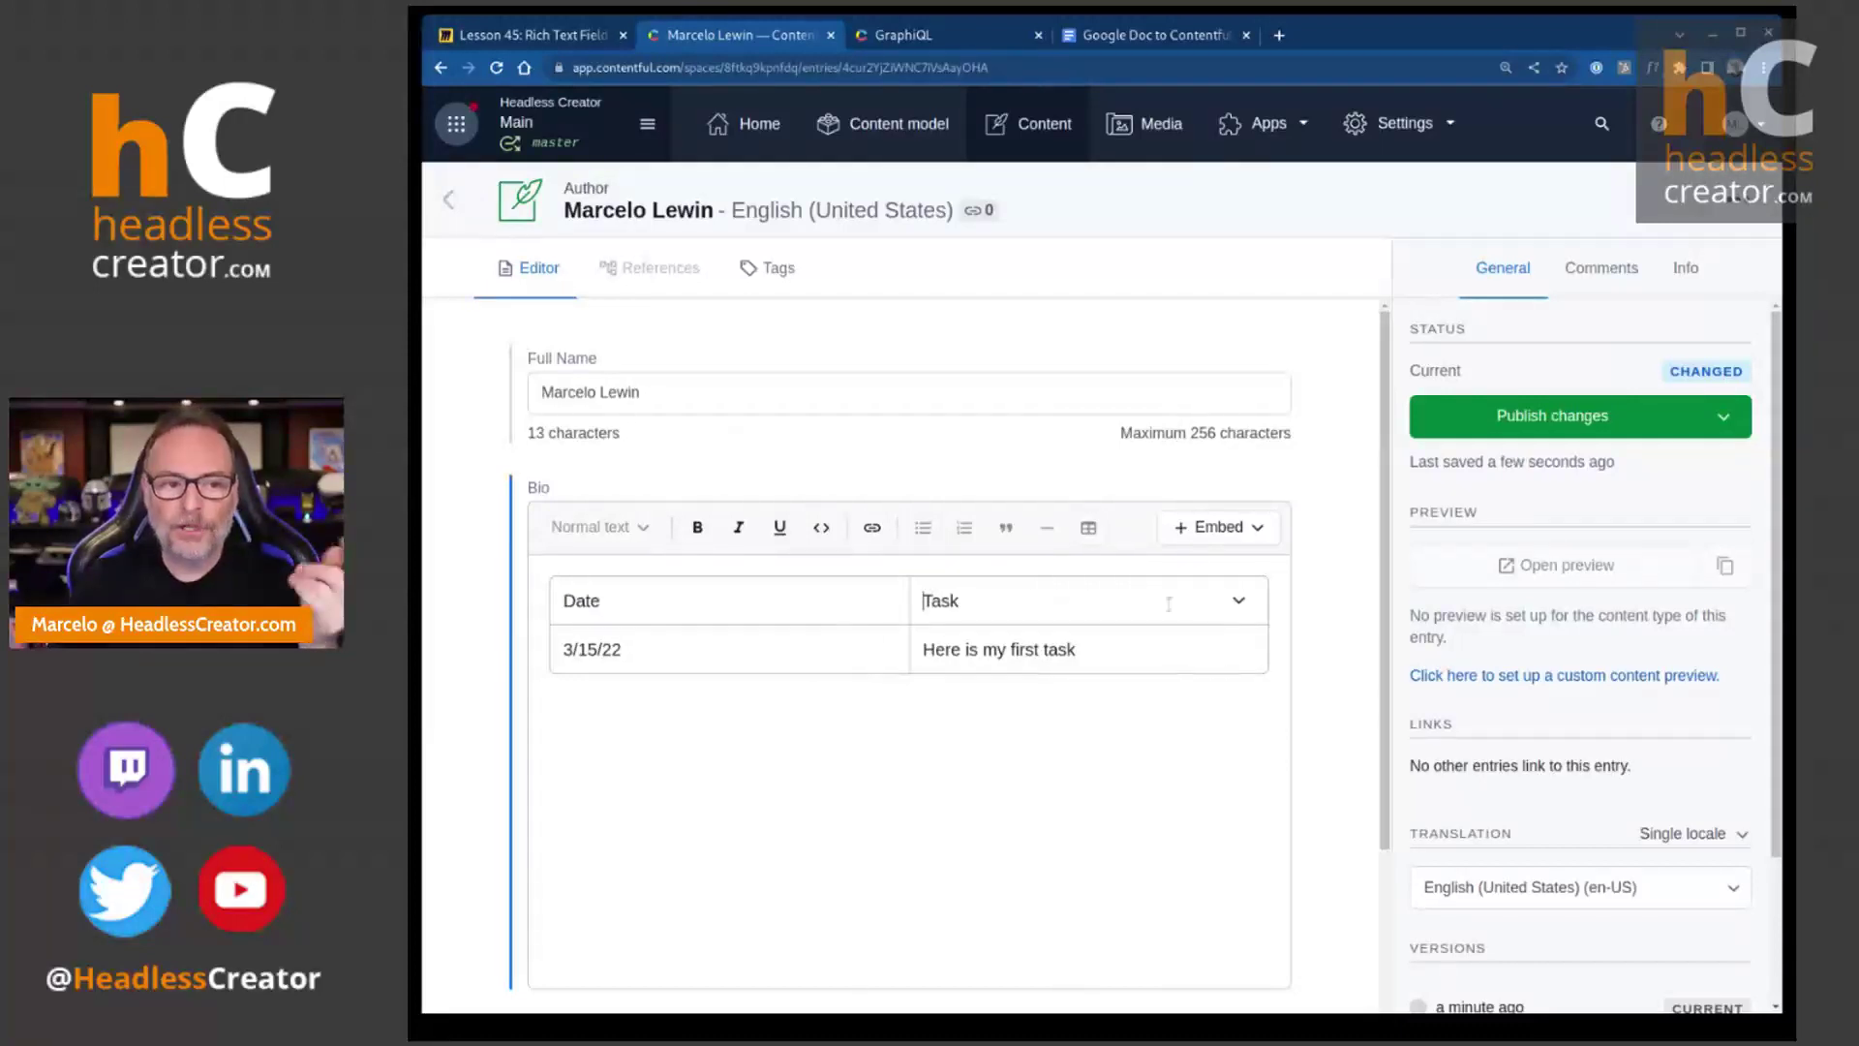
pyautogui.click(1237, 602)
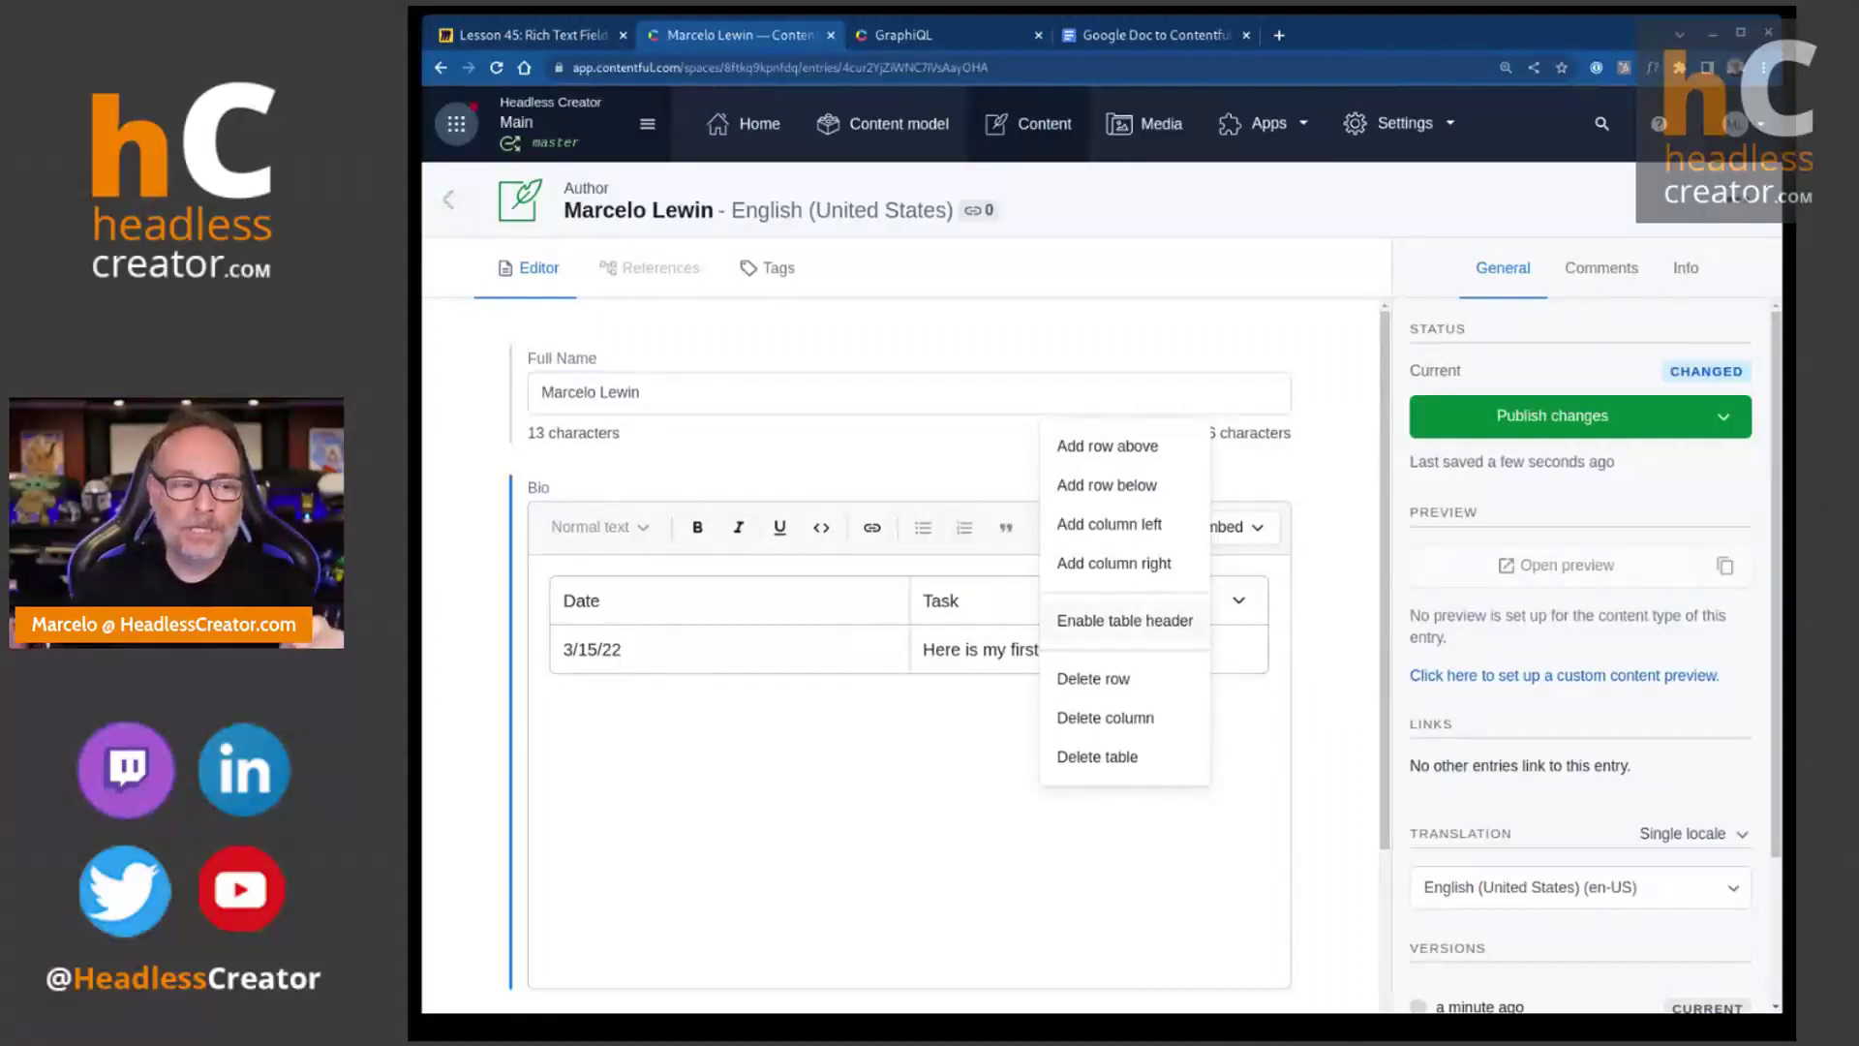
pyautogui.click(1117, 625)
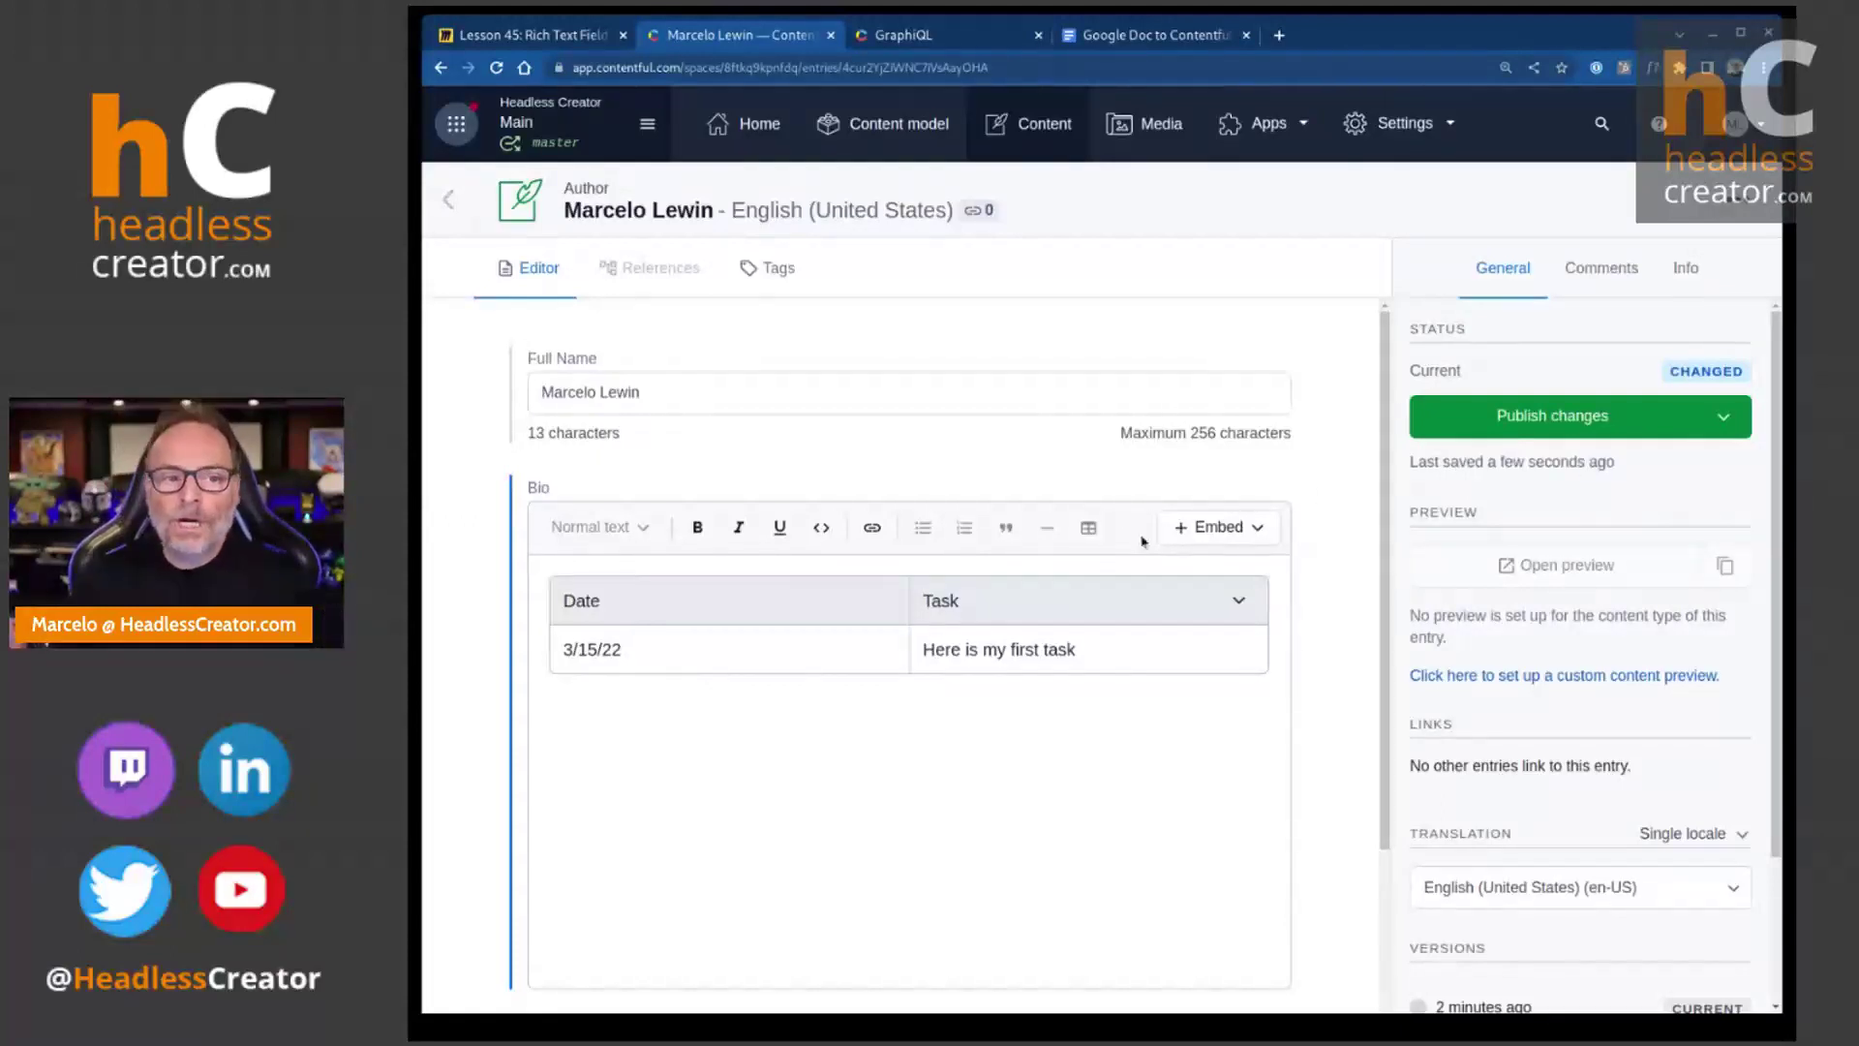
# - Publish the entry's changes and dismiss the notification
pyautogui.click(1576, 418)
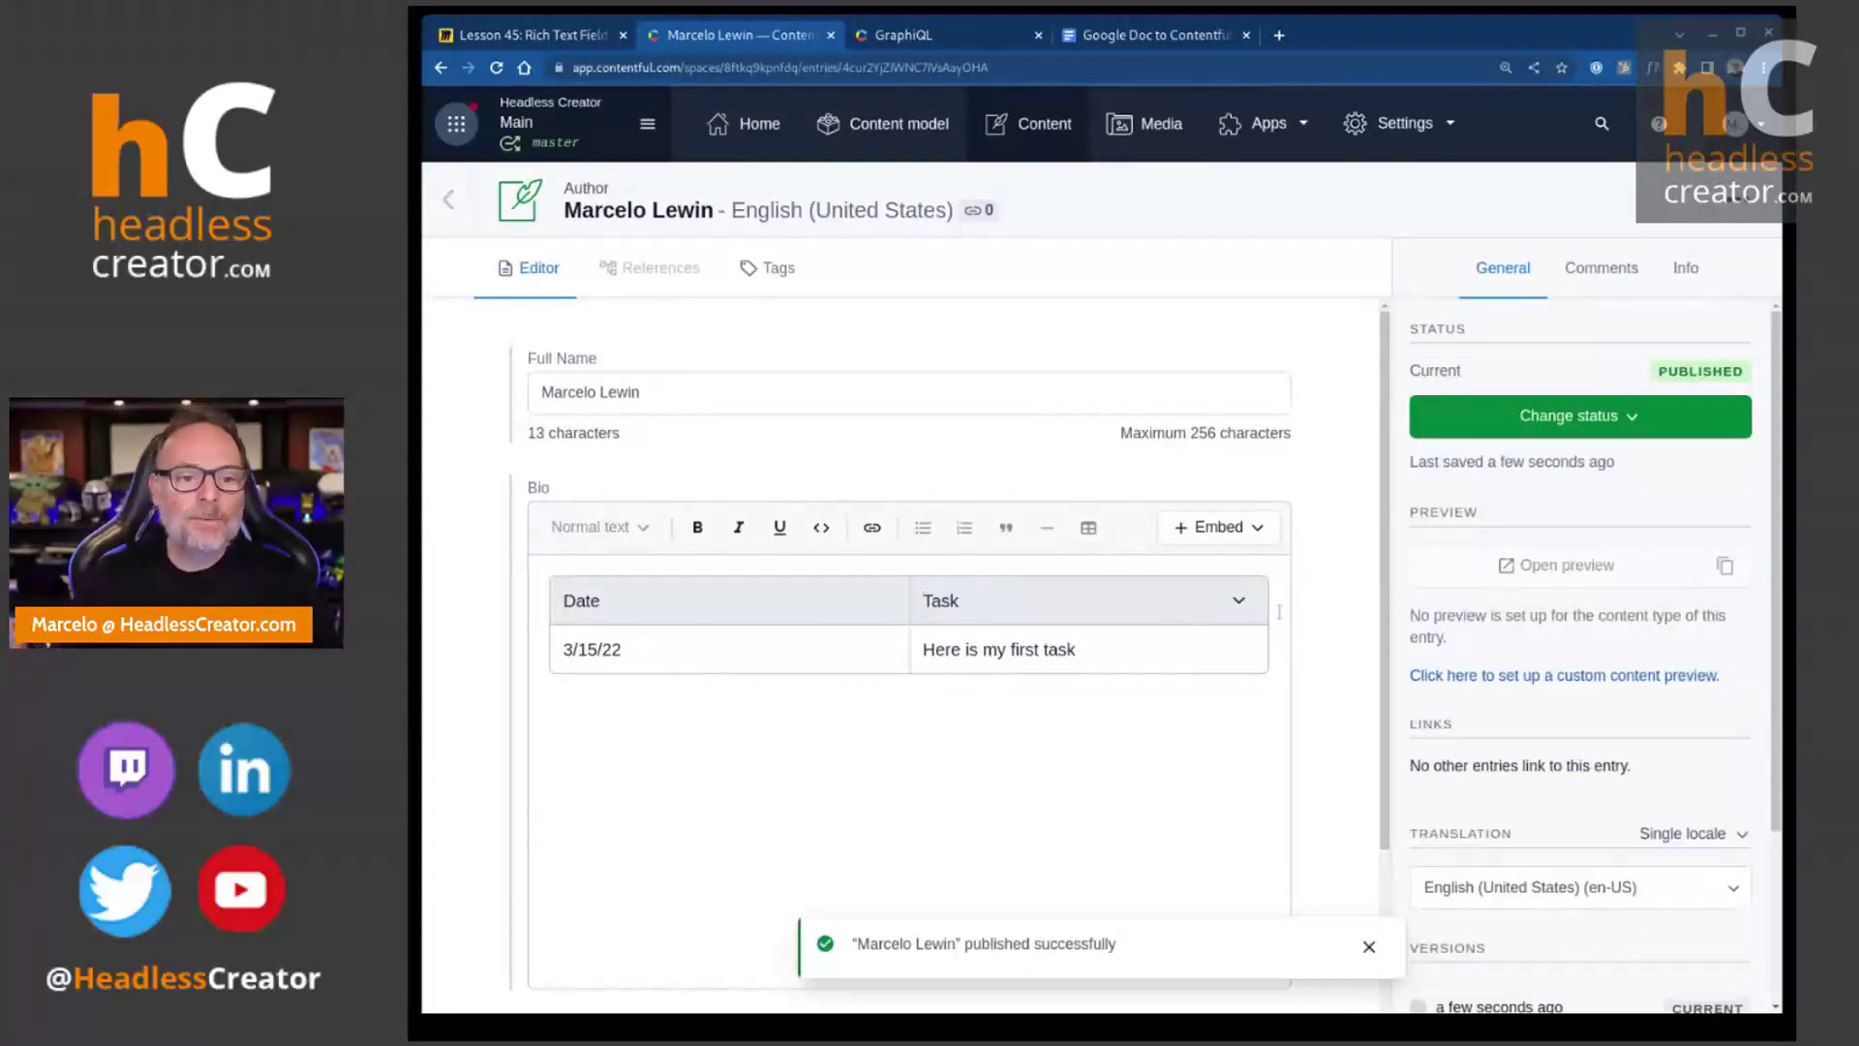
pyautogui.click(1368, 947)
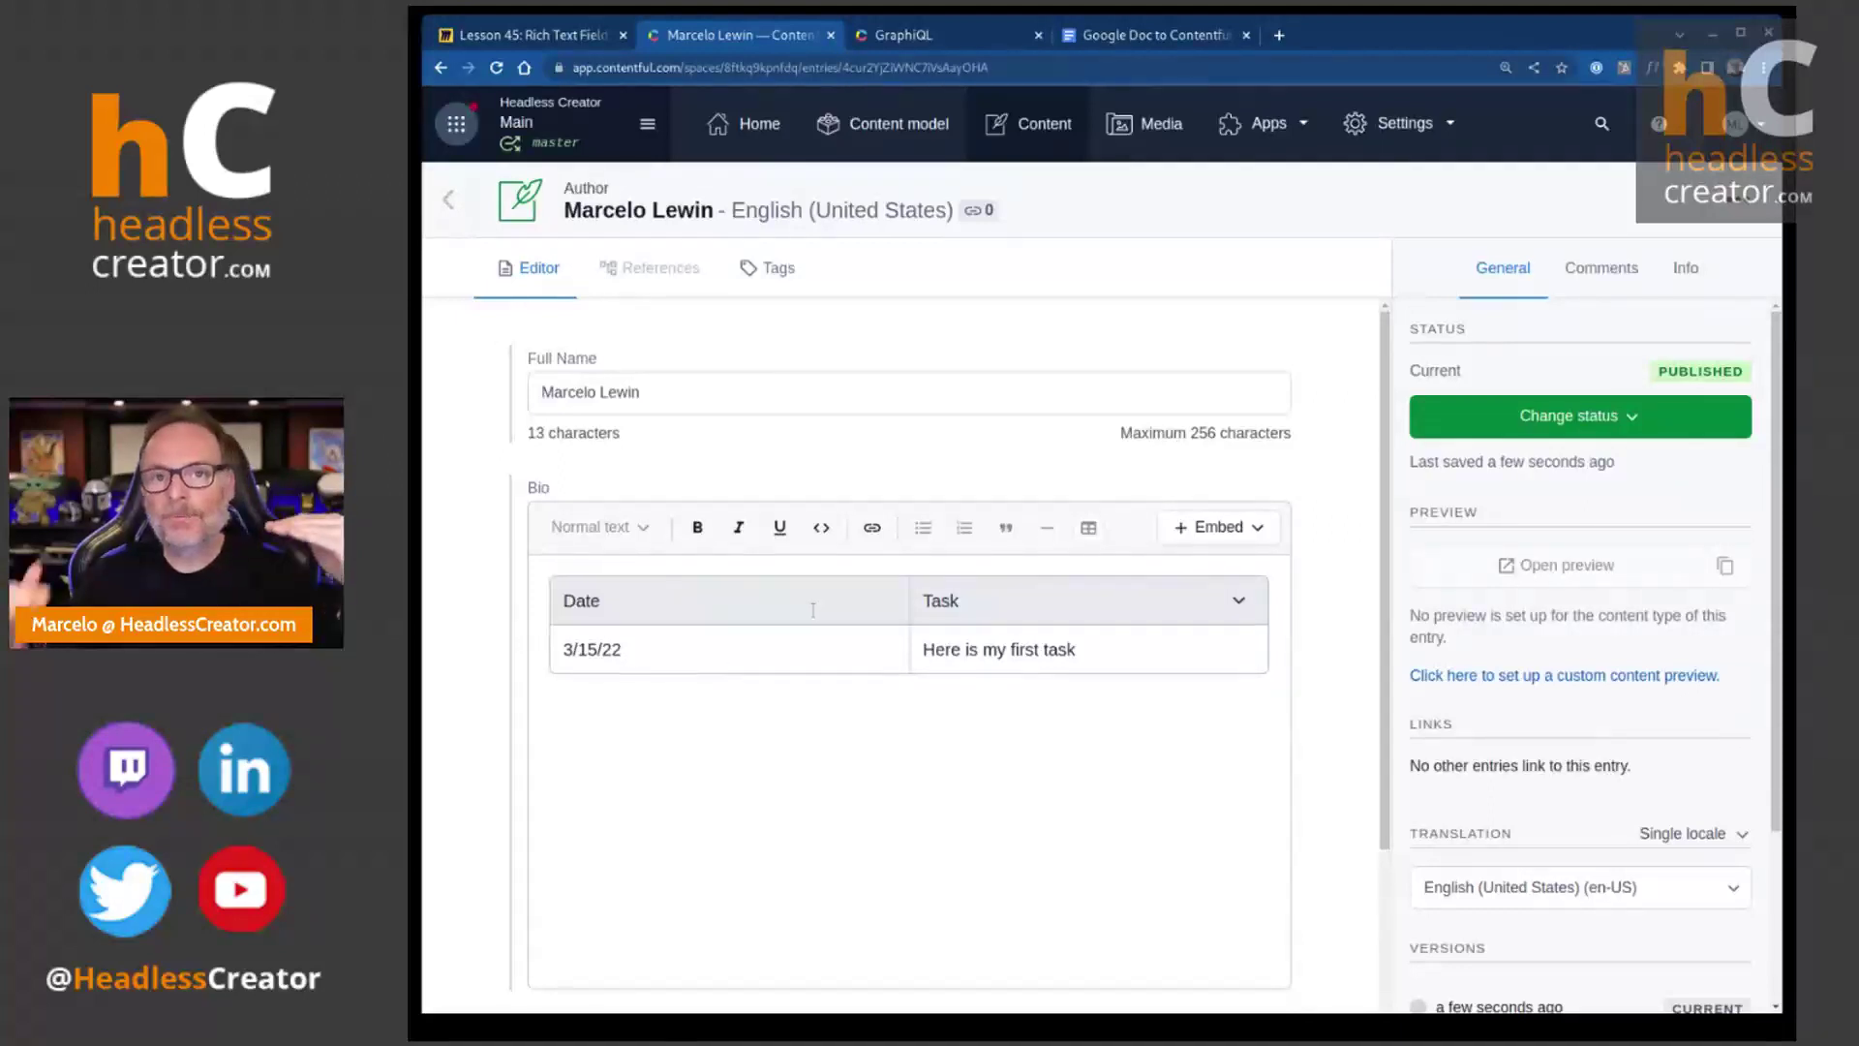
# - Turn the Bio table's header off and back on once more
pyautogui.click(1235, 601)
pyautogui.click(1139, 620)
pyautogui.click(1235, 601)
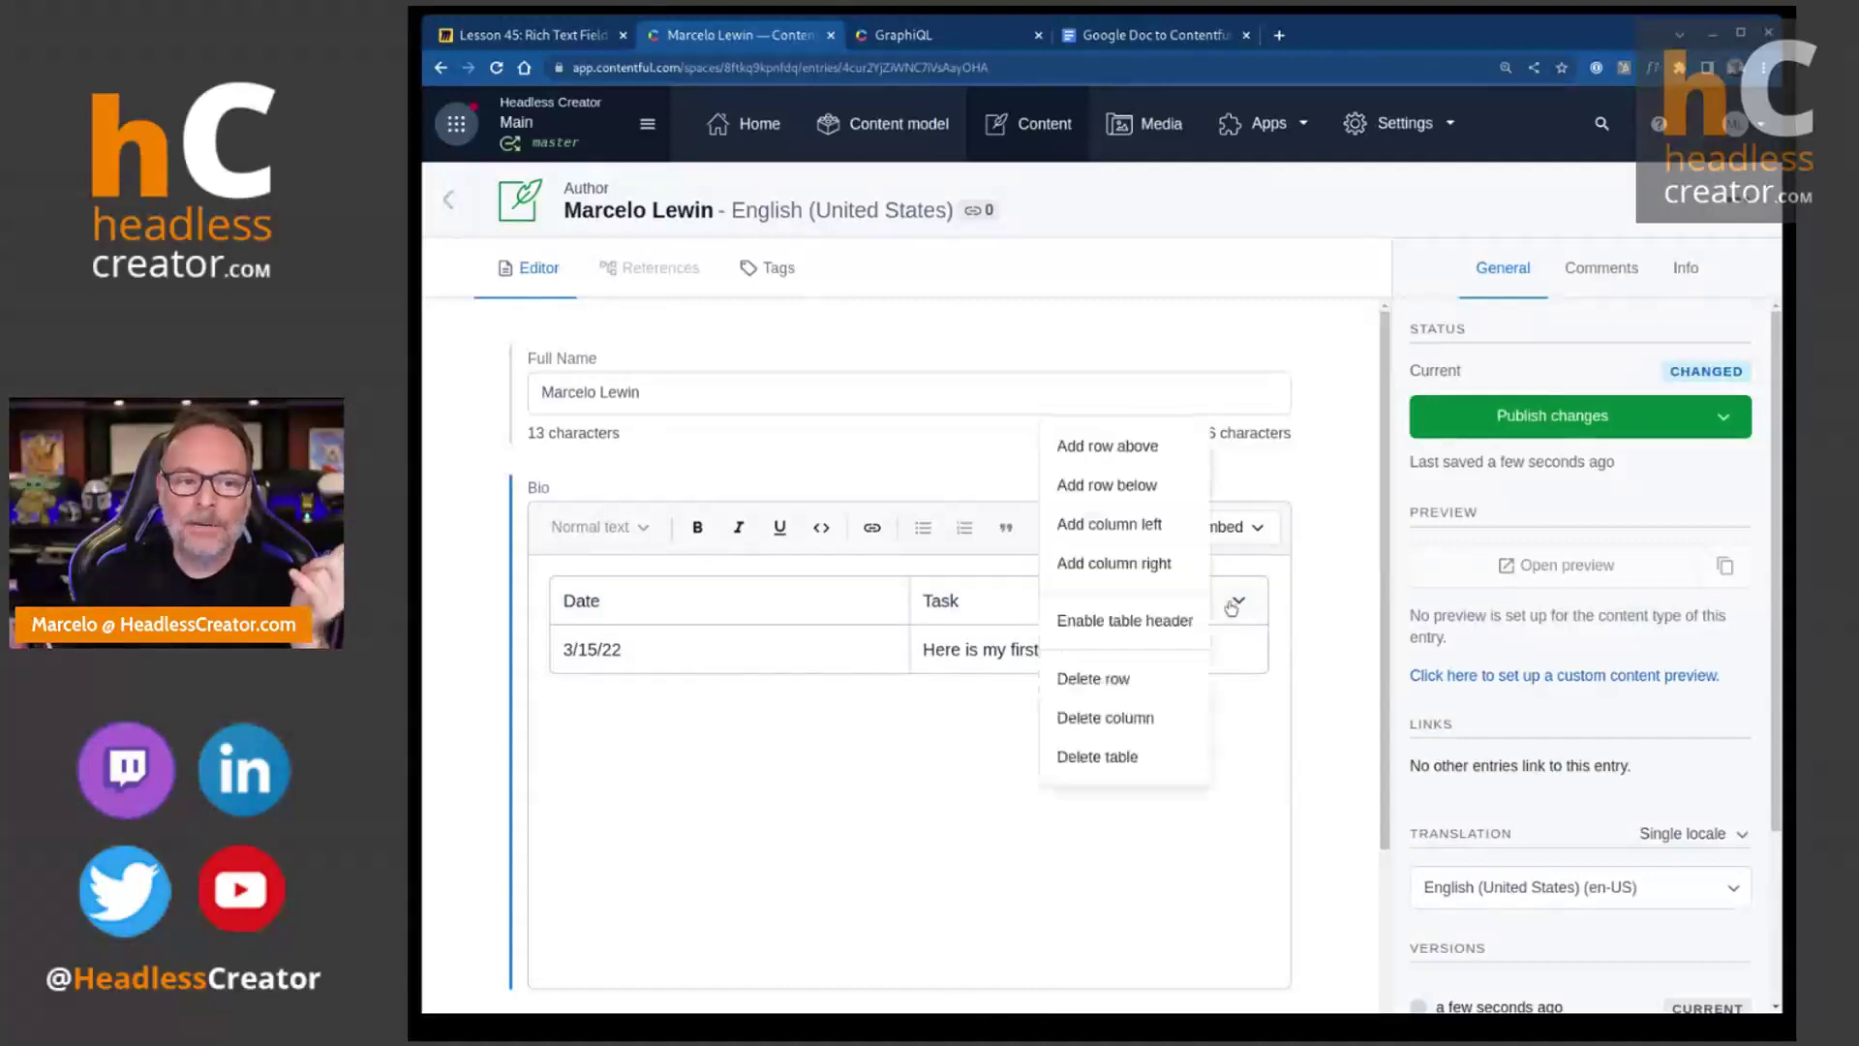
pyautogui.click(1152, 620)
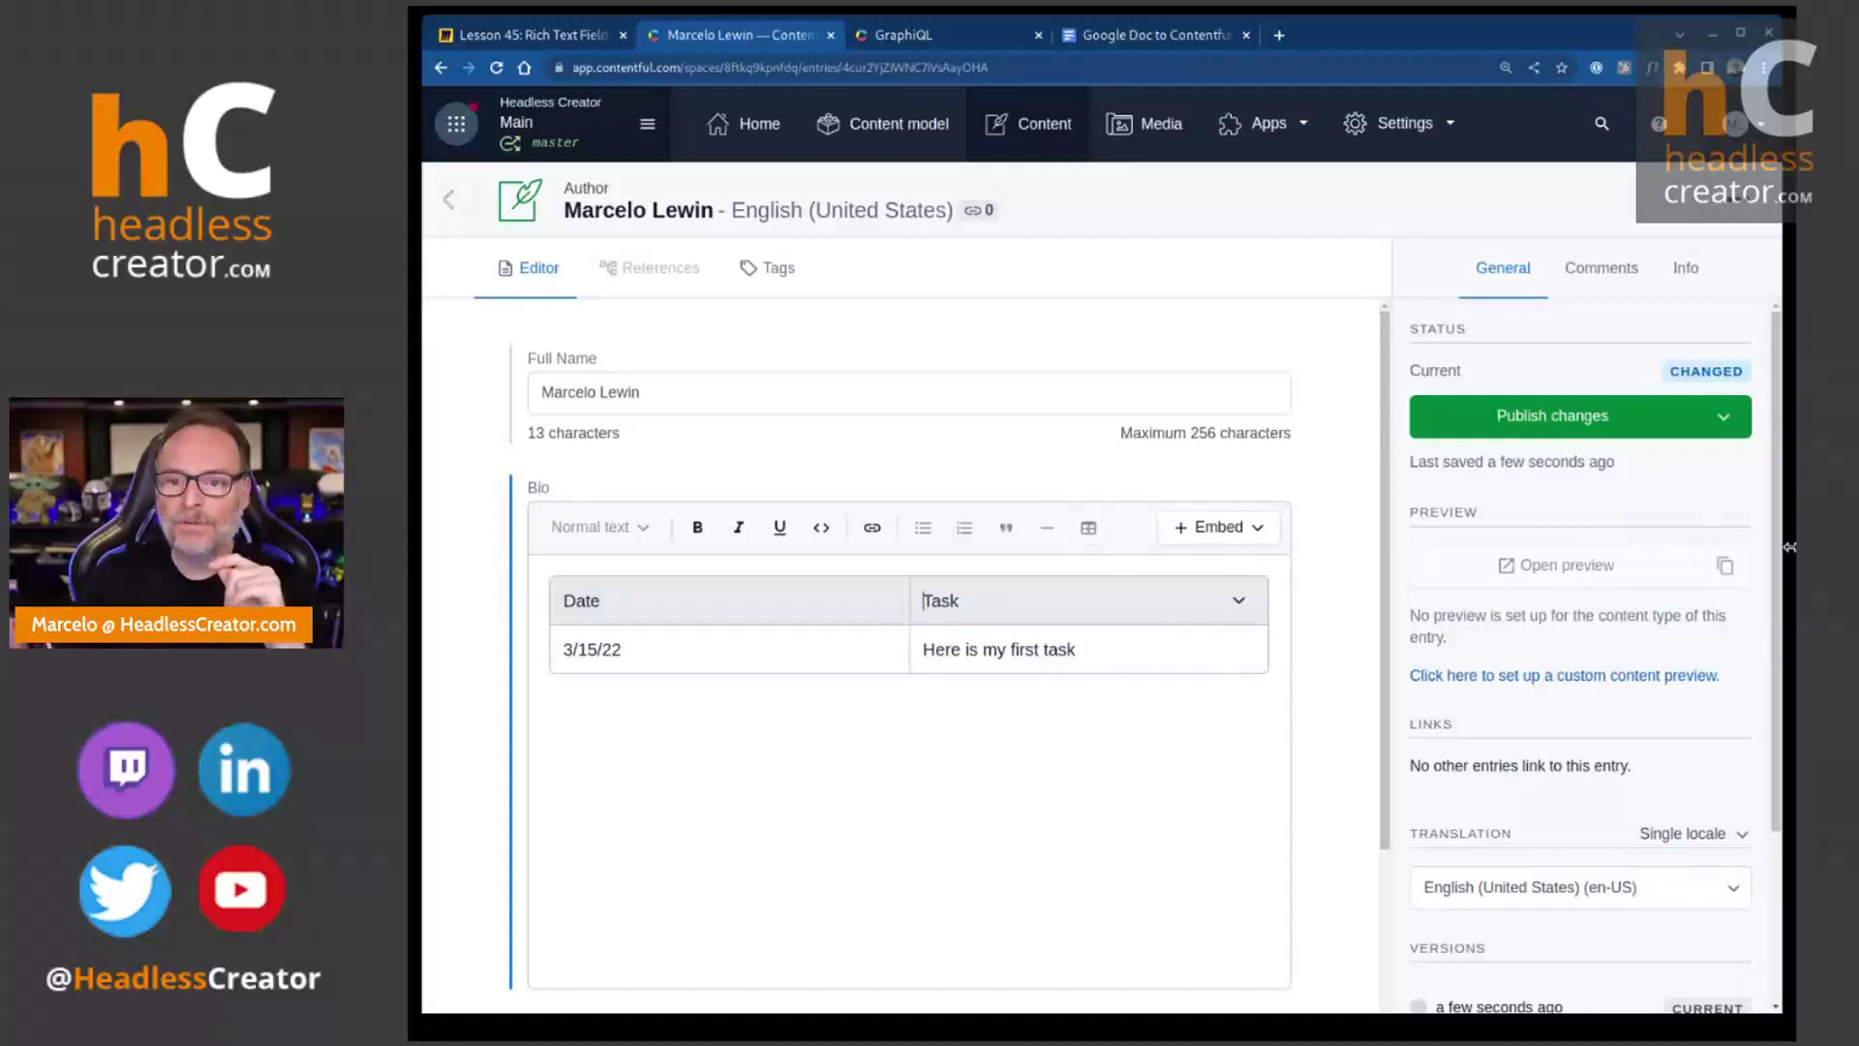
# - Compare the formatting and embed options available inside the Bio table's cells with those available below the table
pyautogui.click(1112, 643)
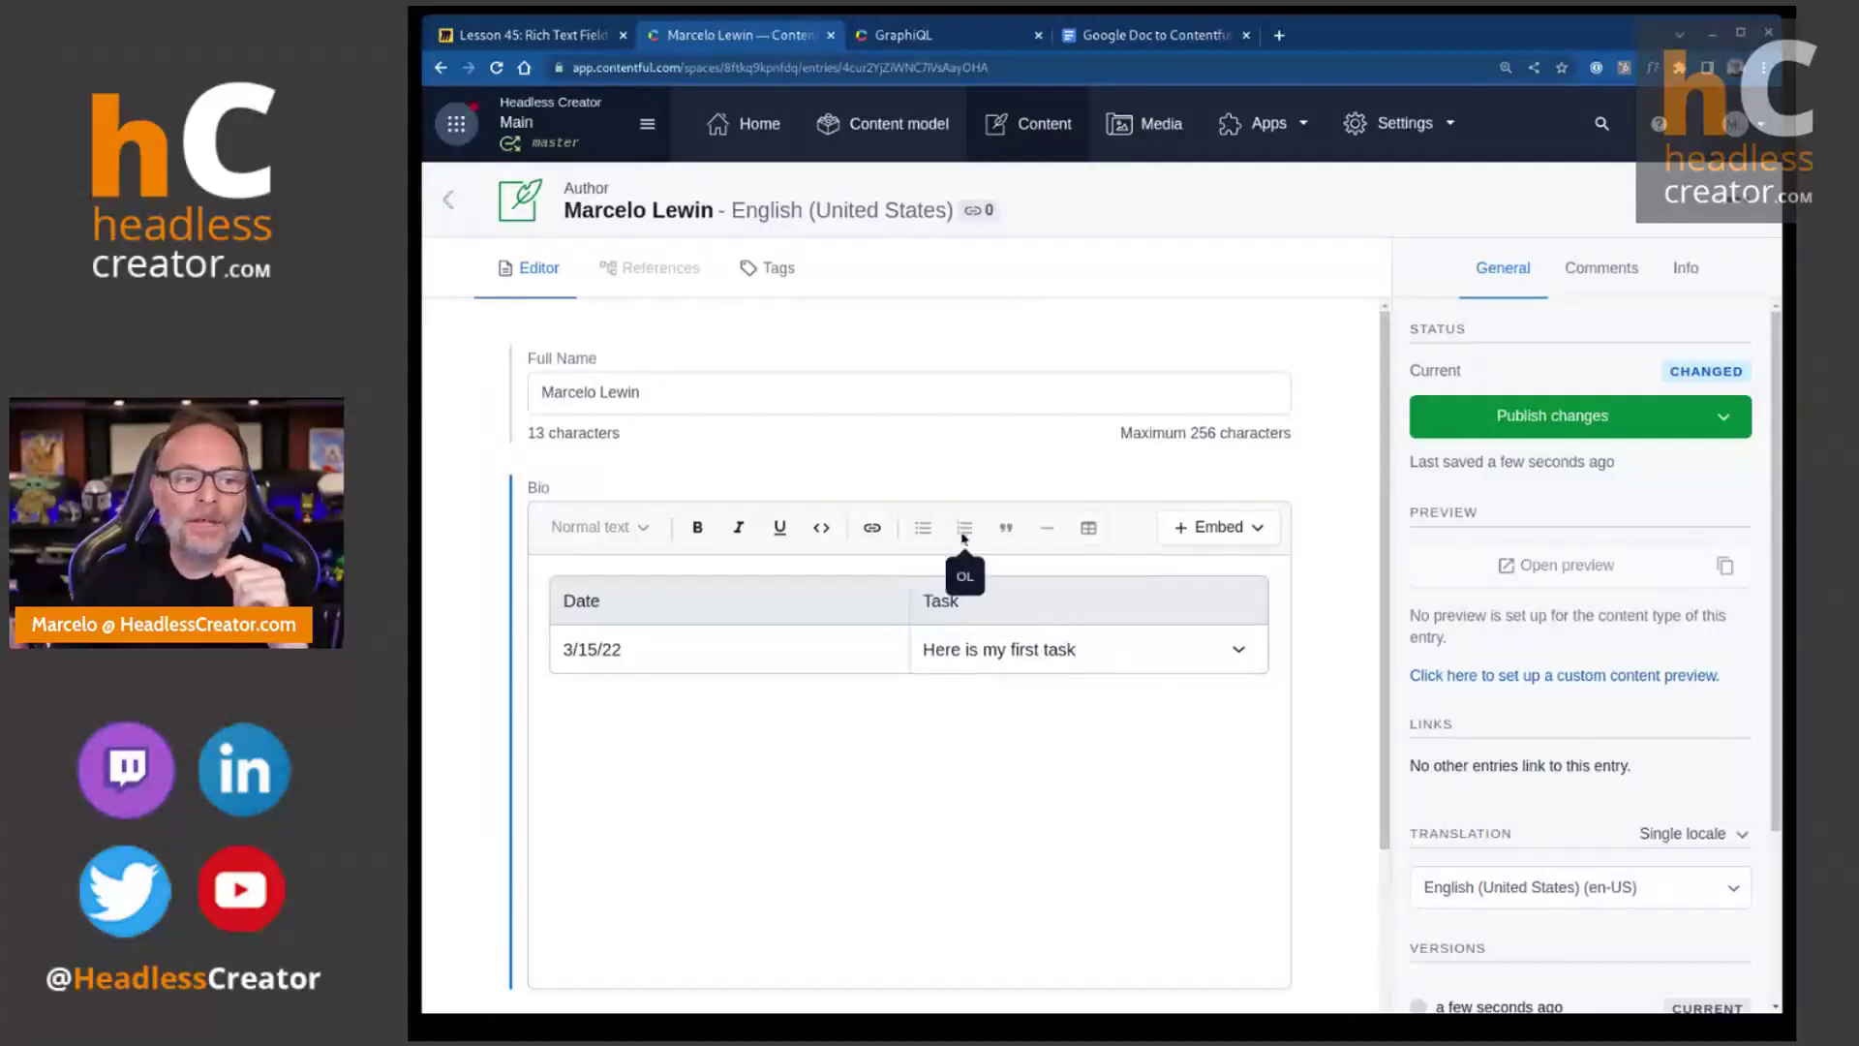
pyautogui.click(814, 658)
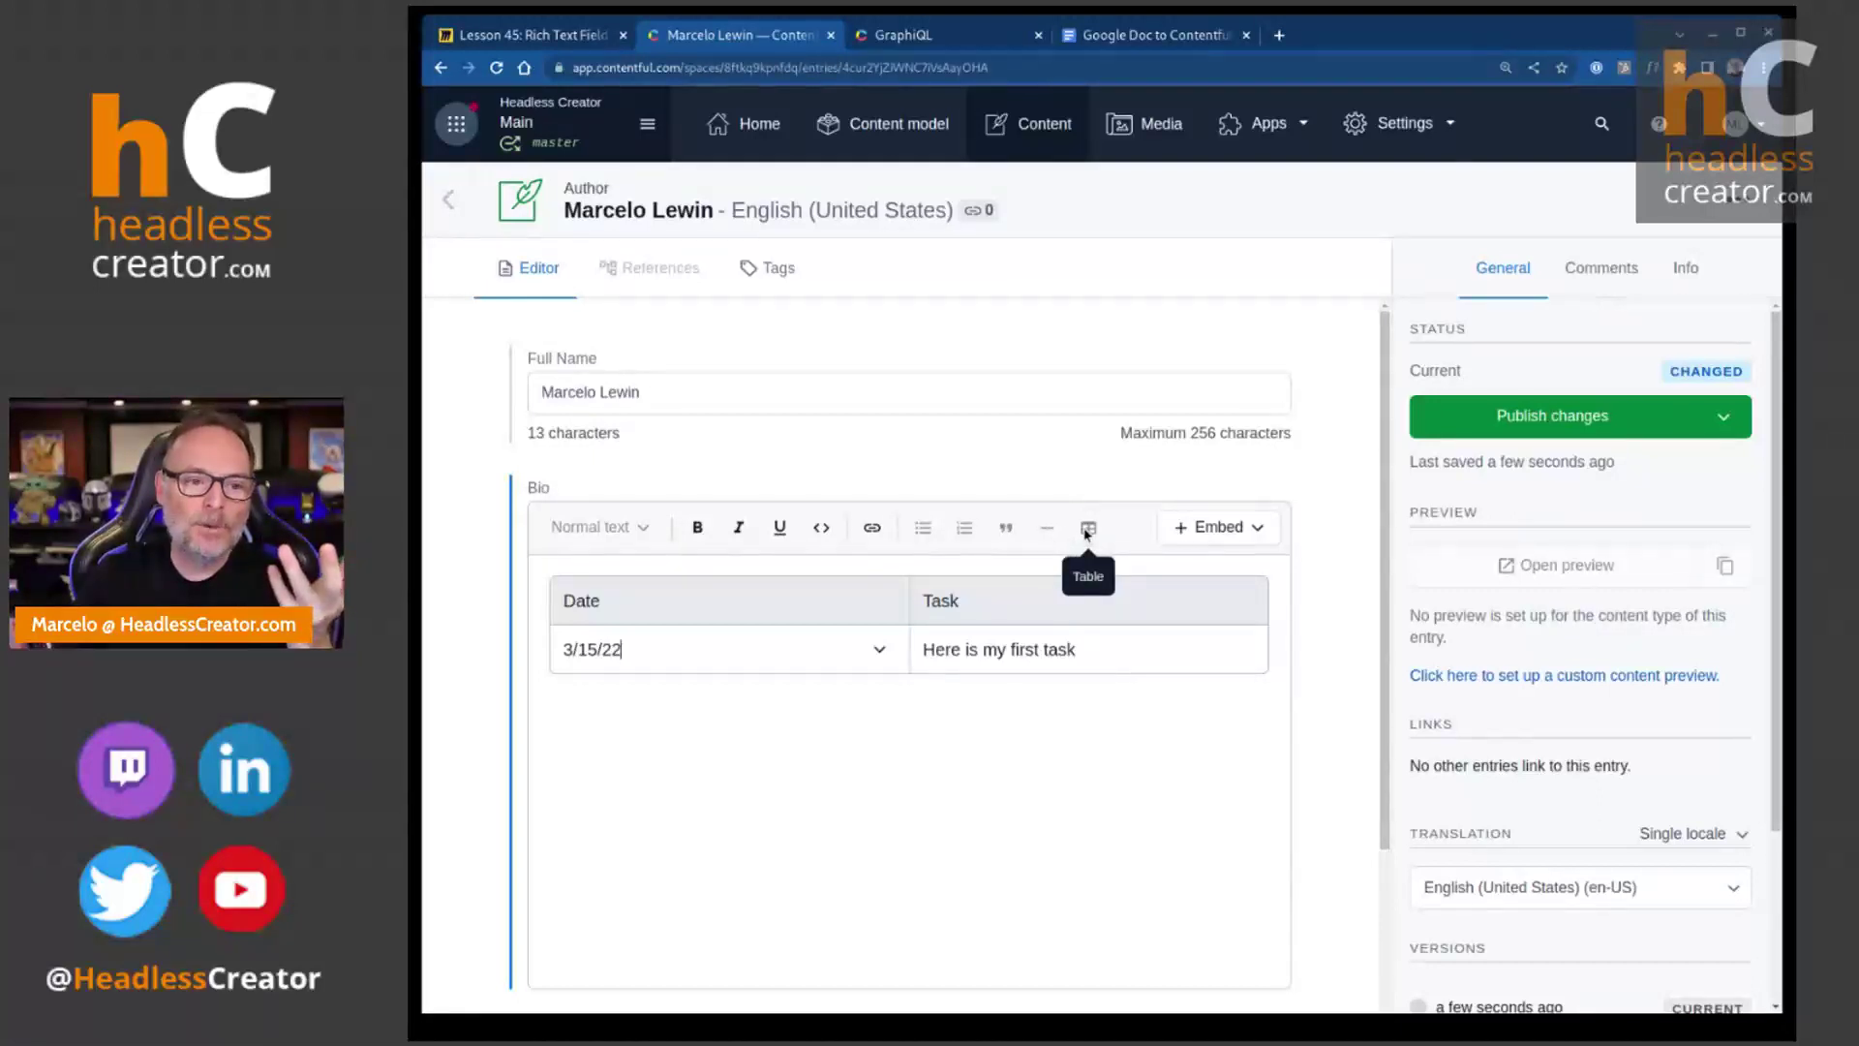
pyautogui.click(636, 729)
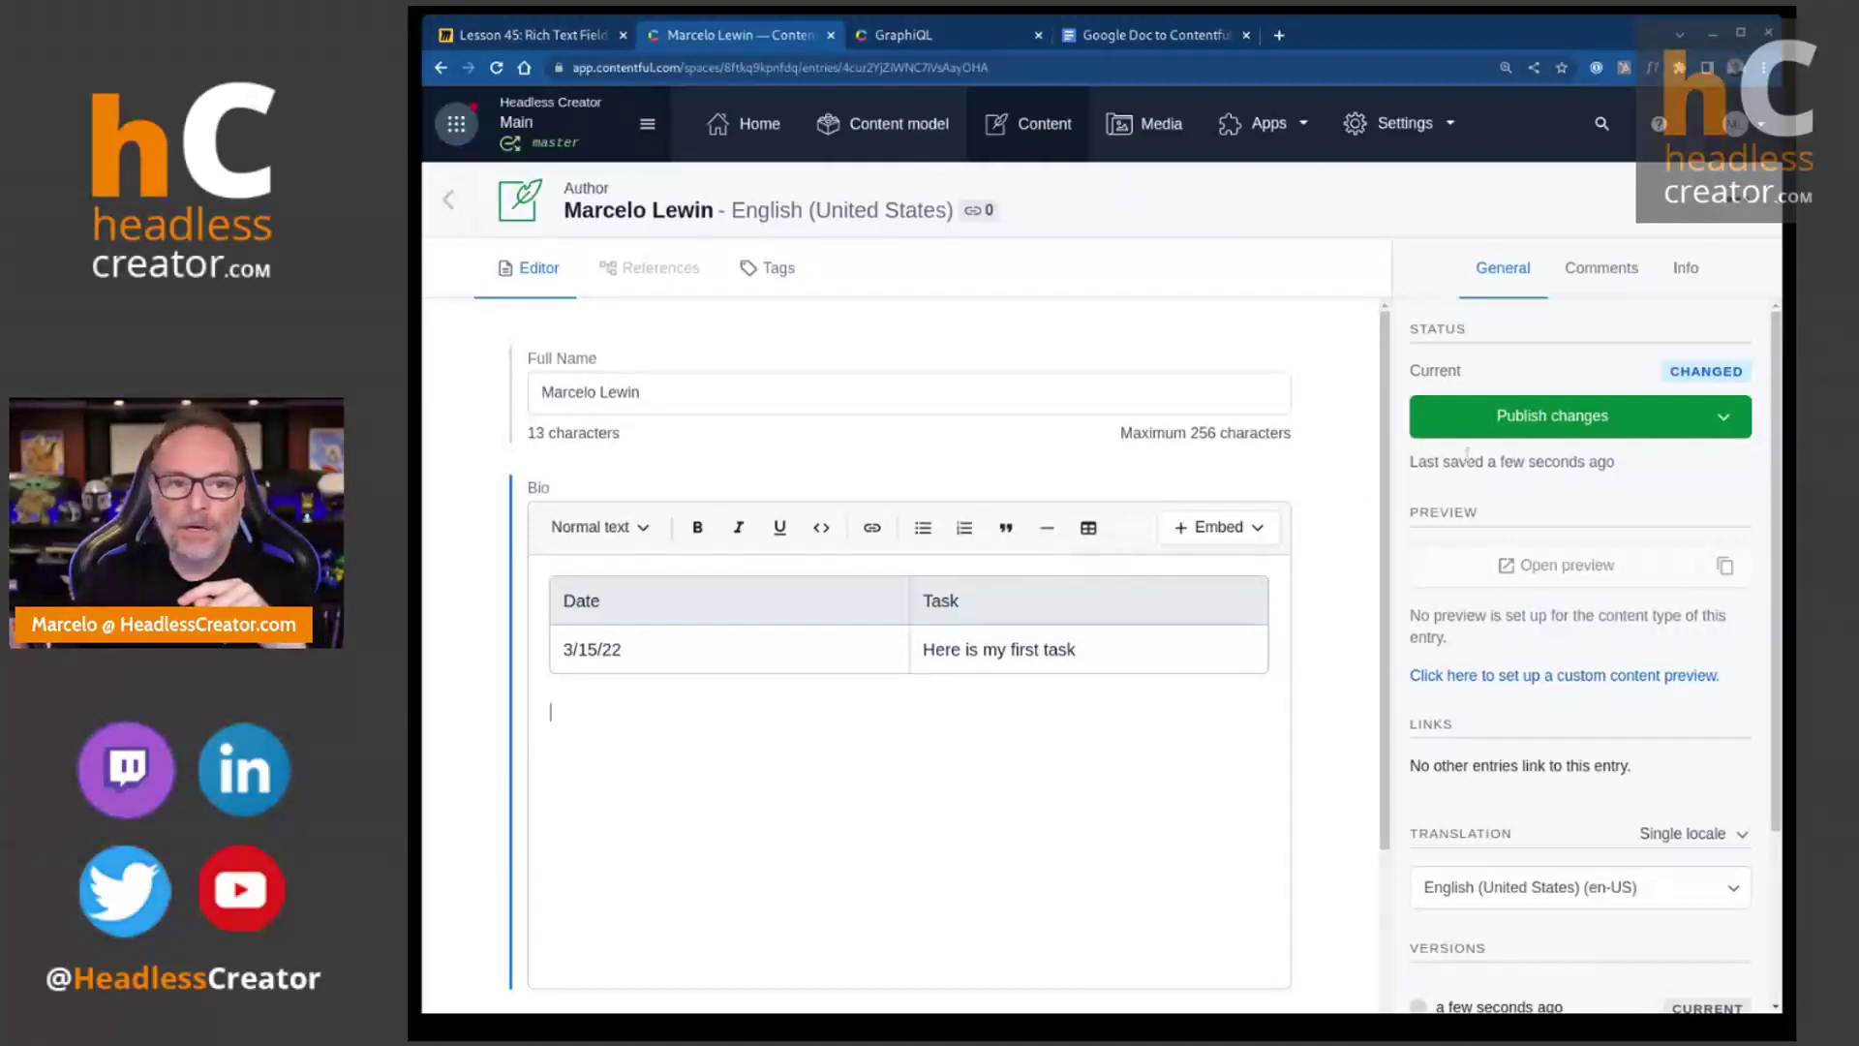
pyautogui.click(1243, 532)
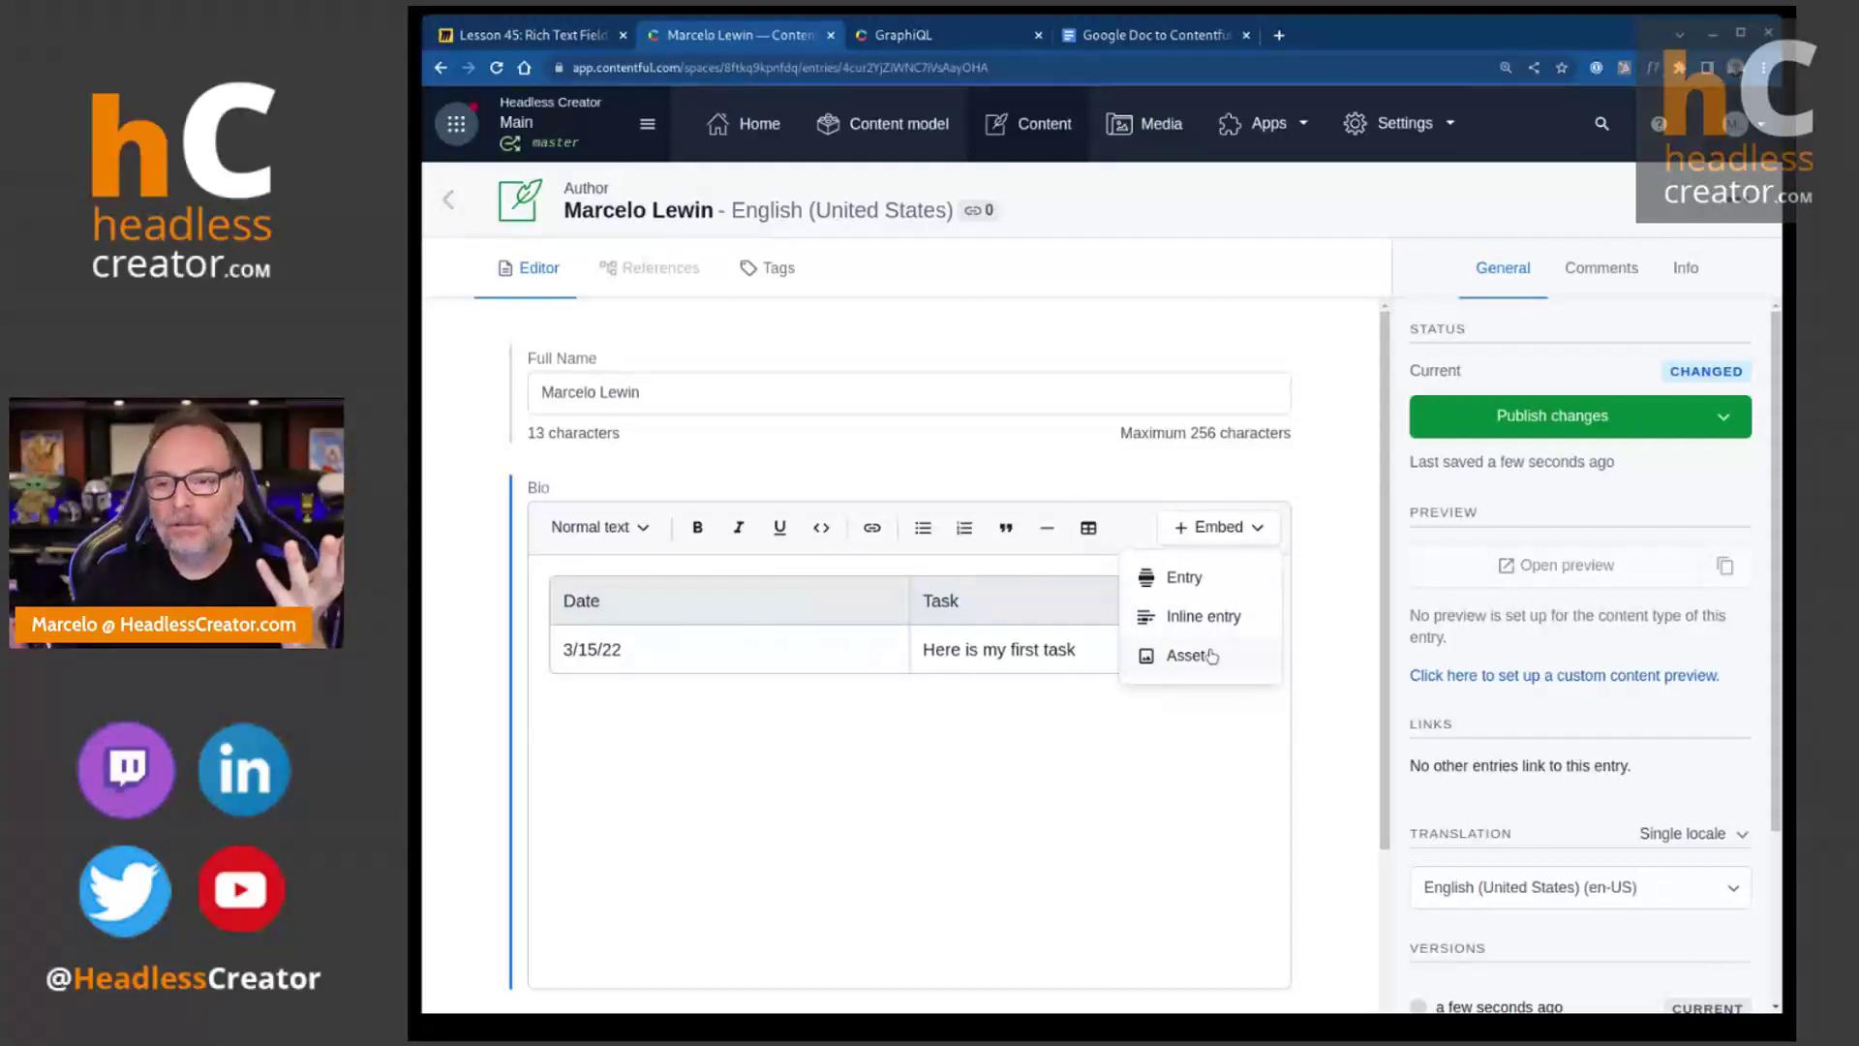
pyautogui.click(664, 642)
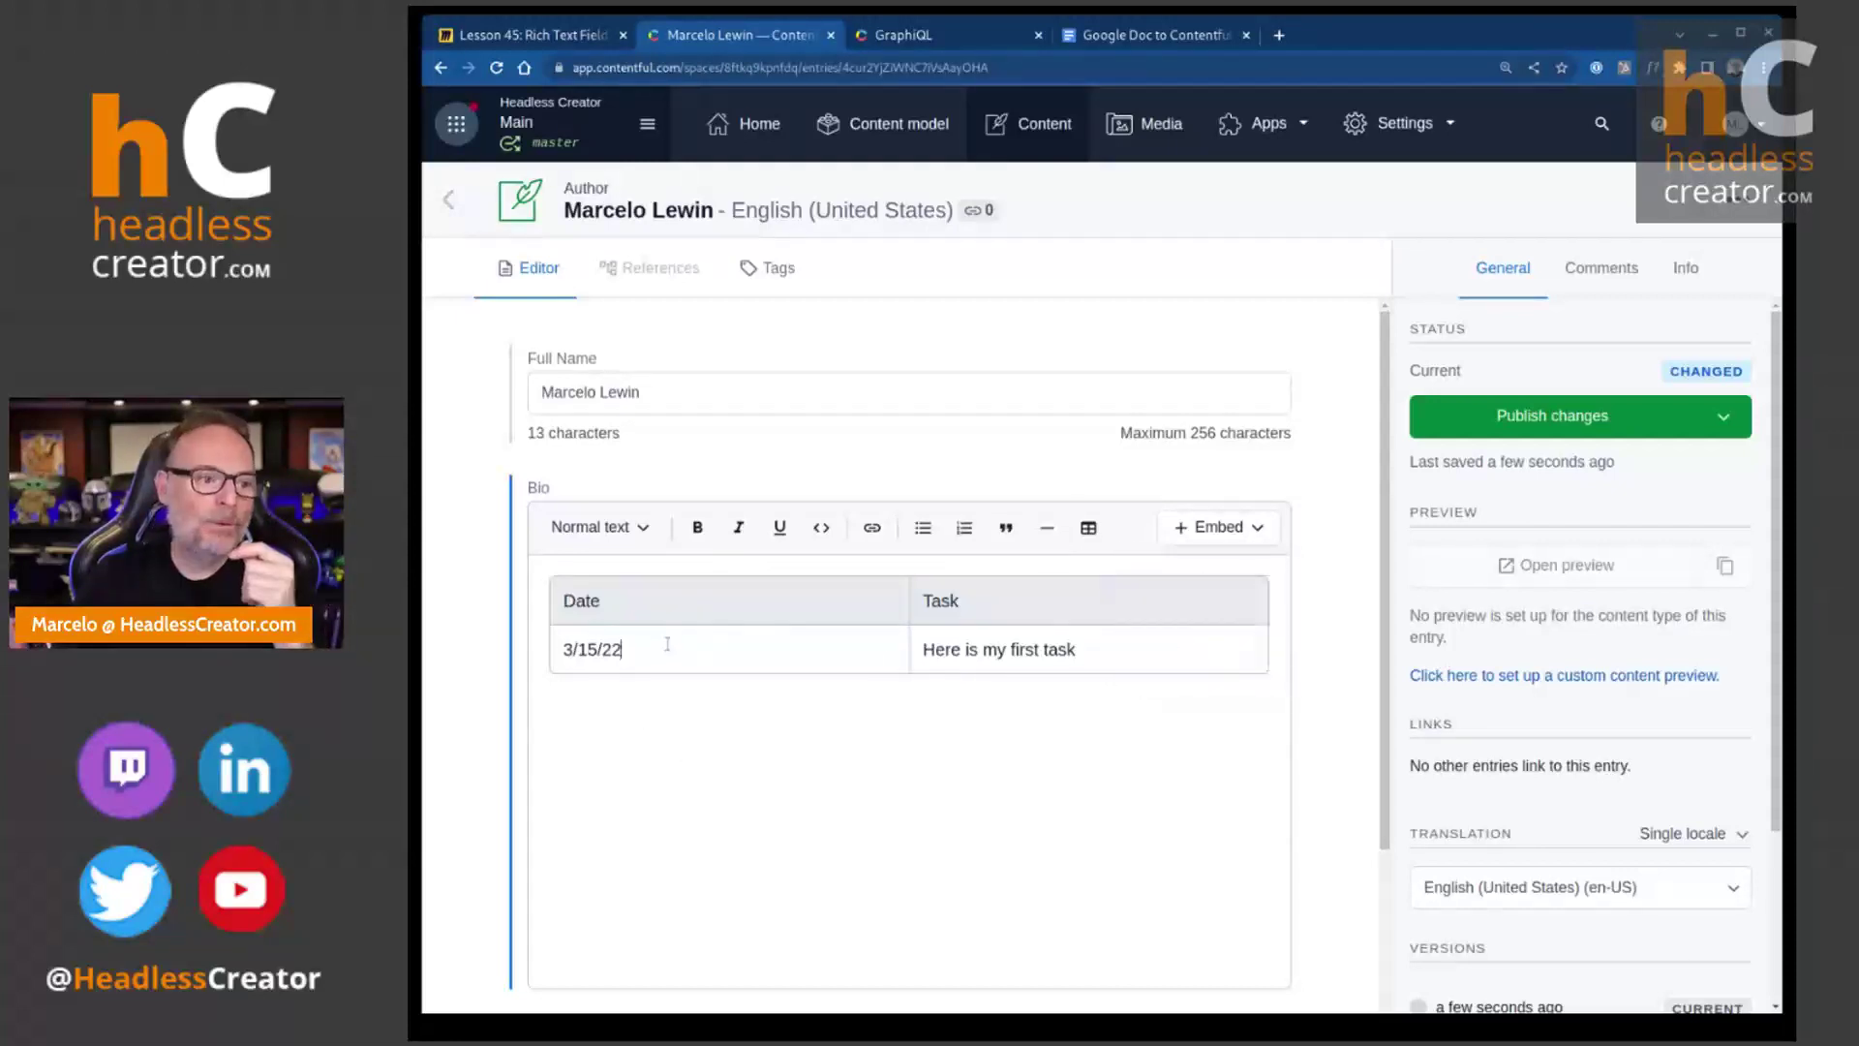
pyautogui.click(1261, 532)
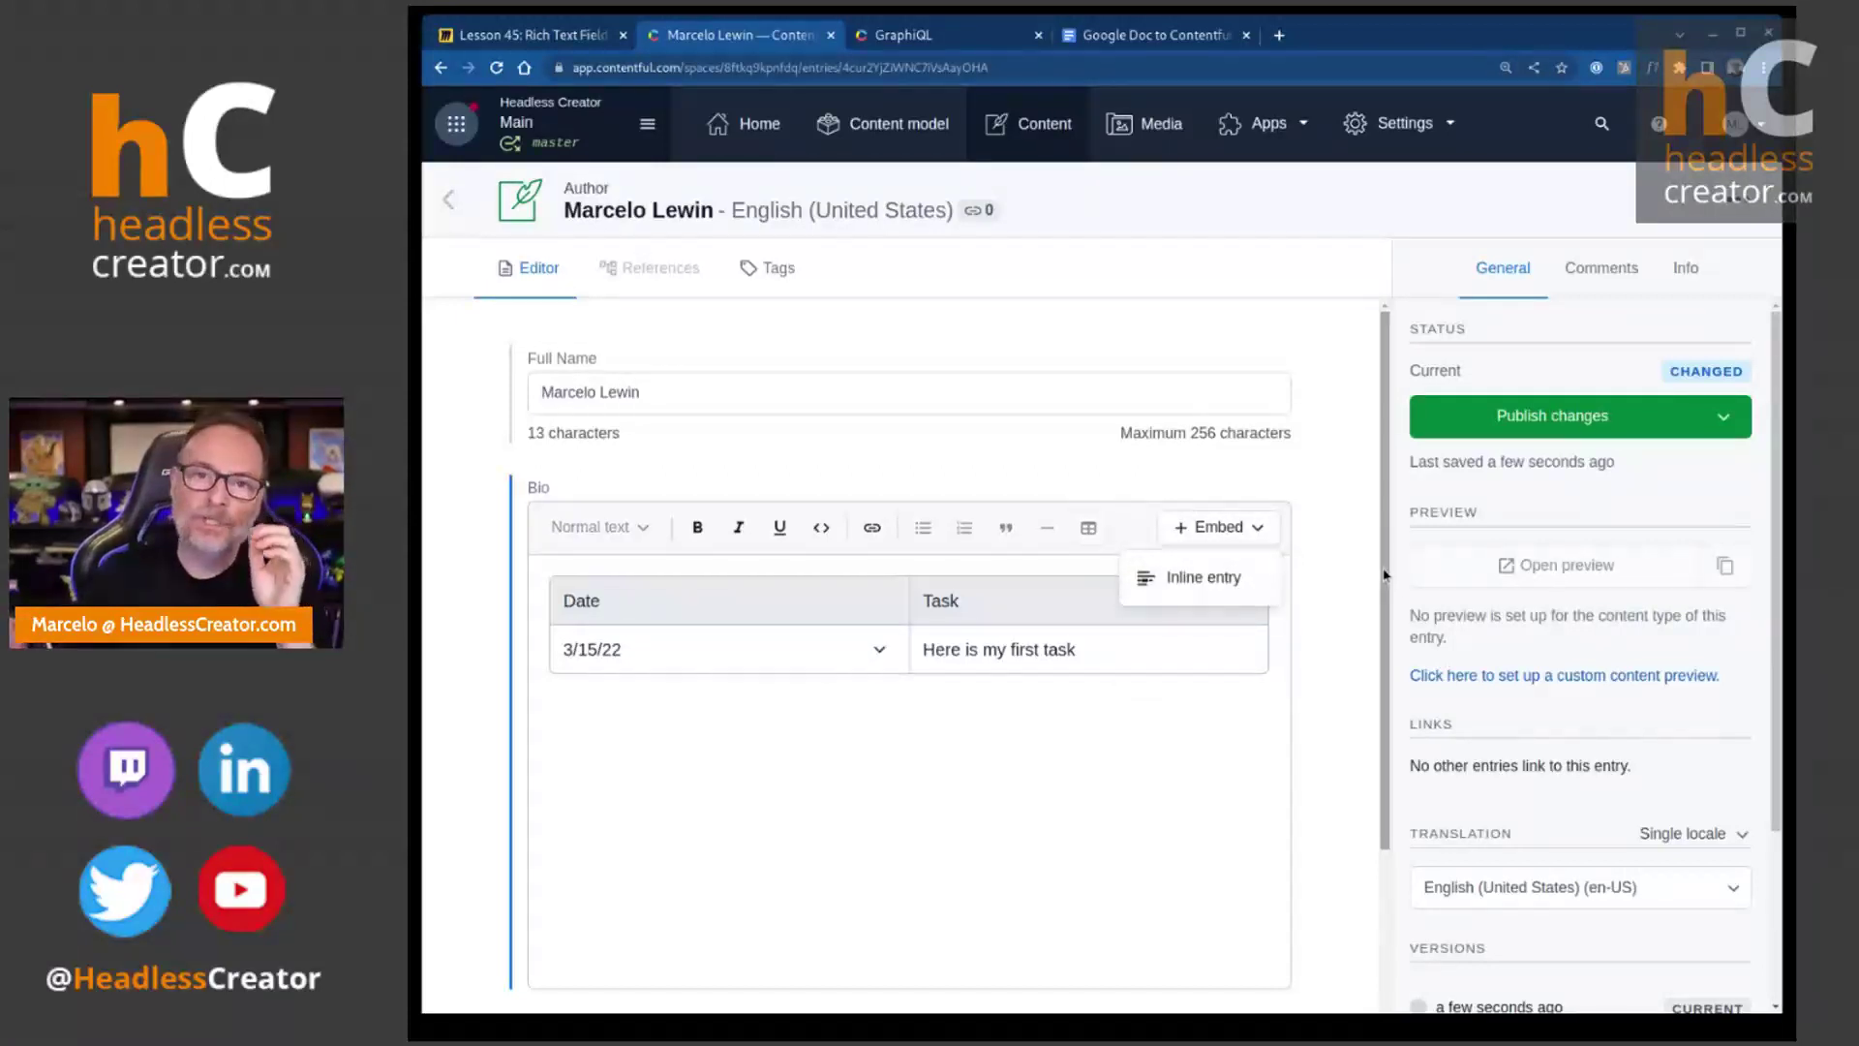
pyautogui.click(979, 734)
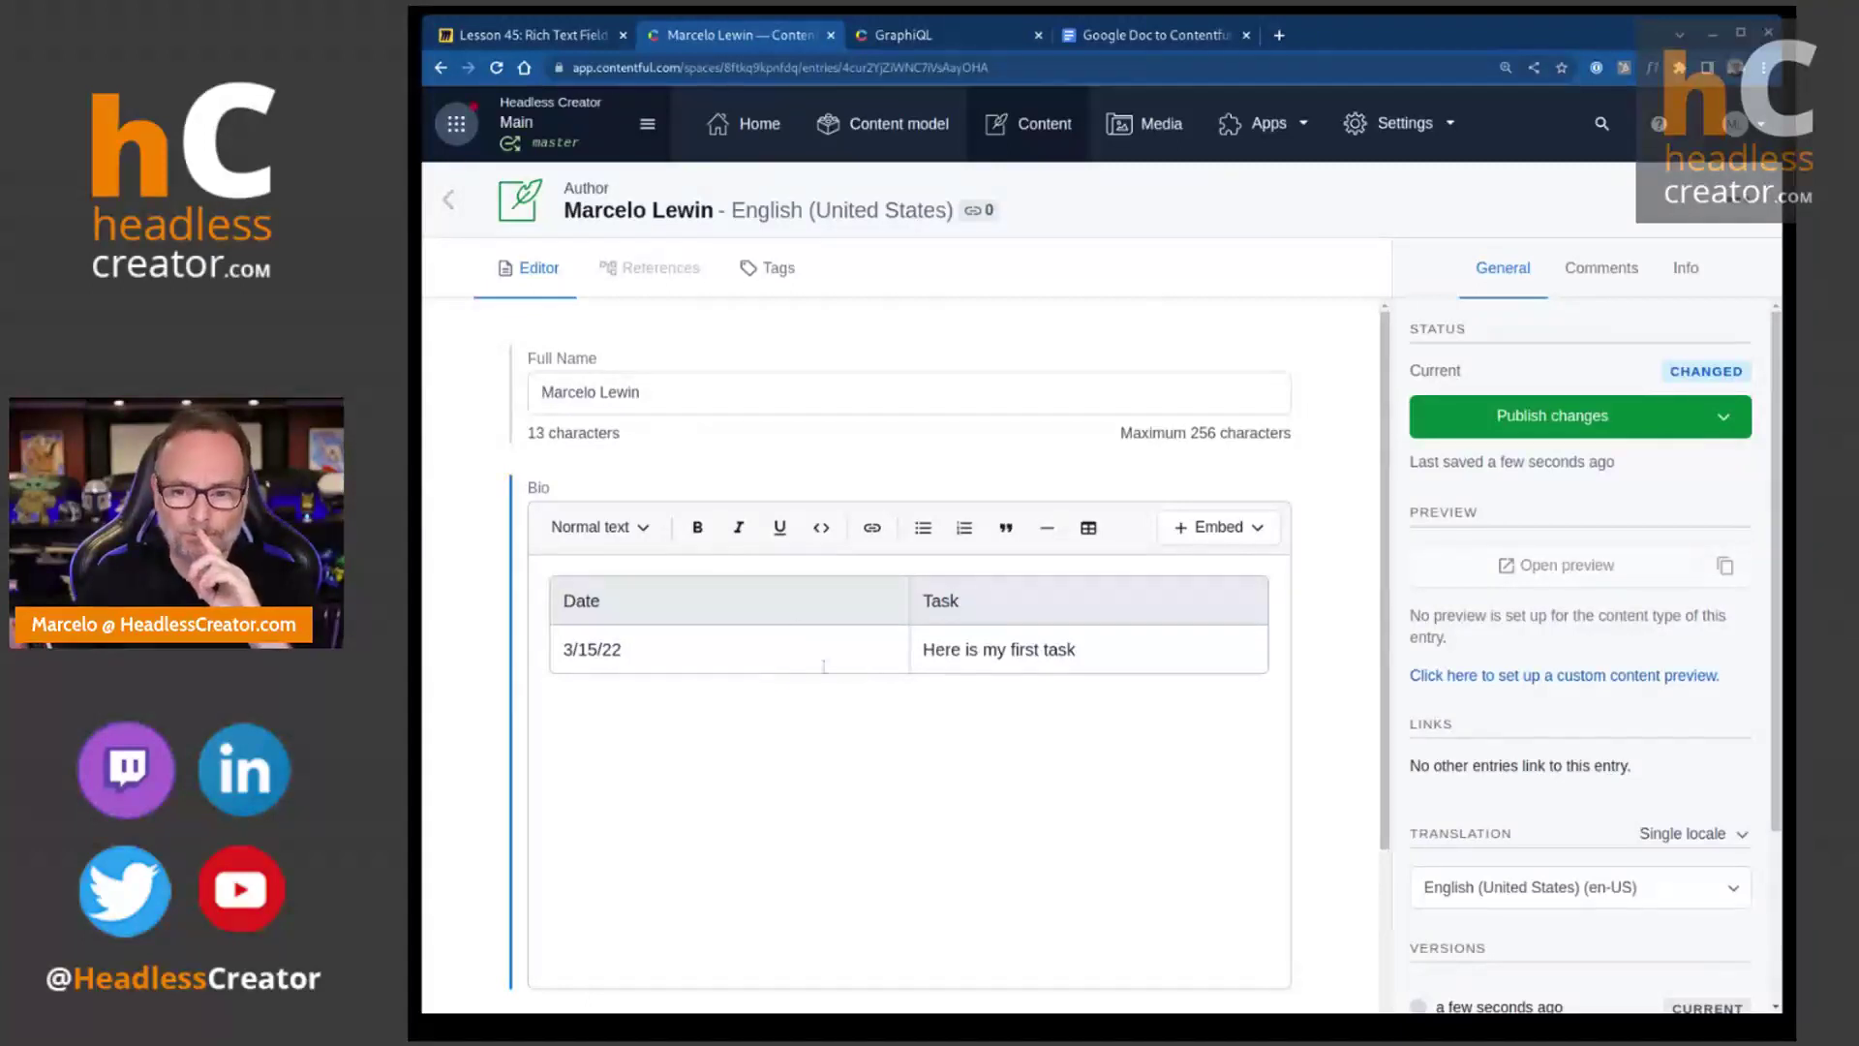
pyautogui.click(736, 657)
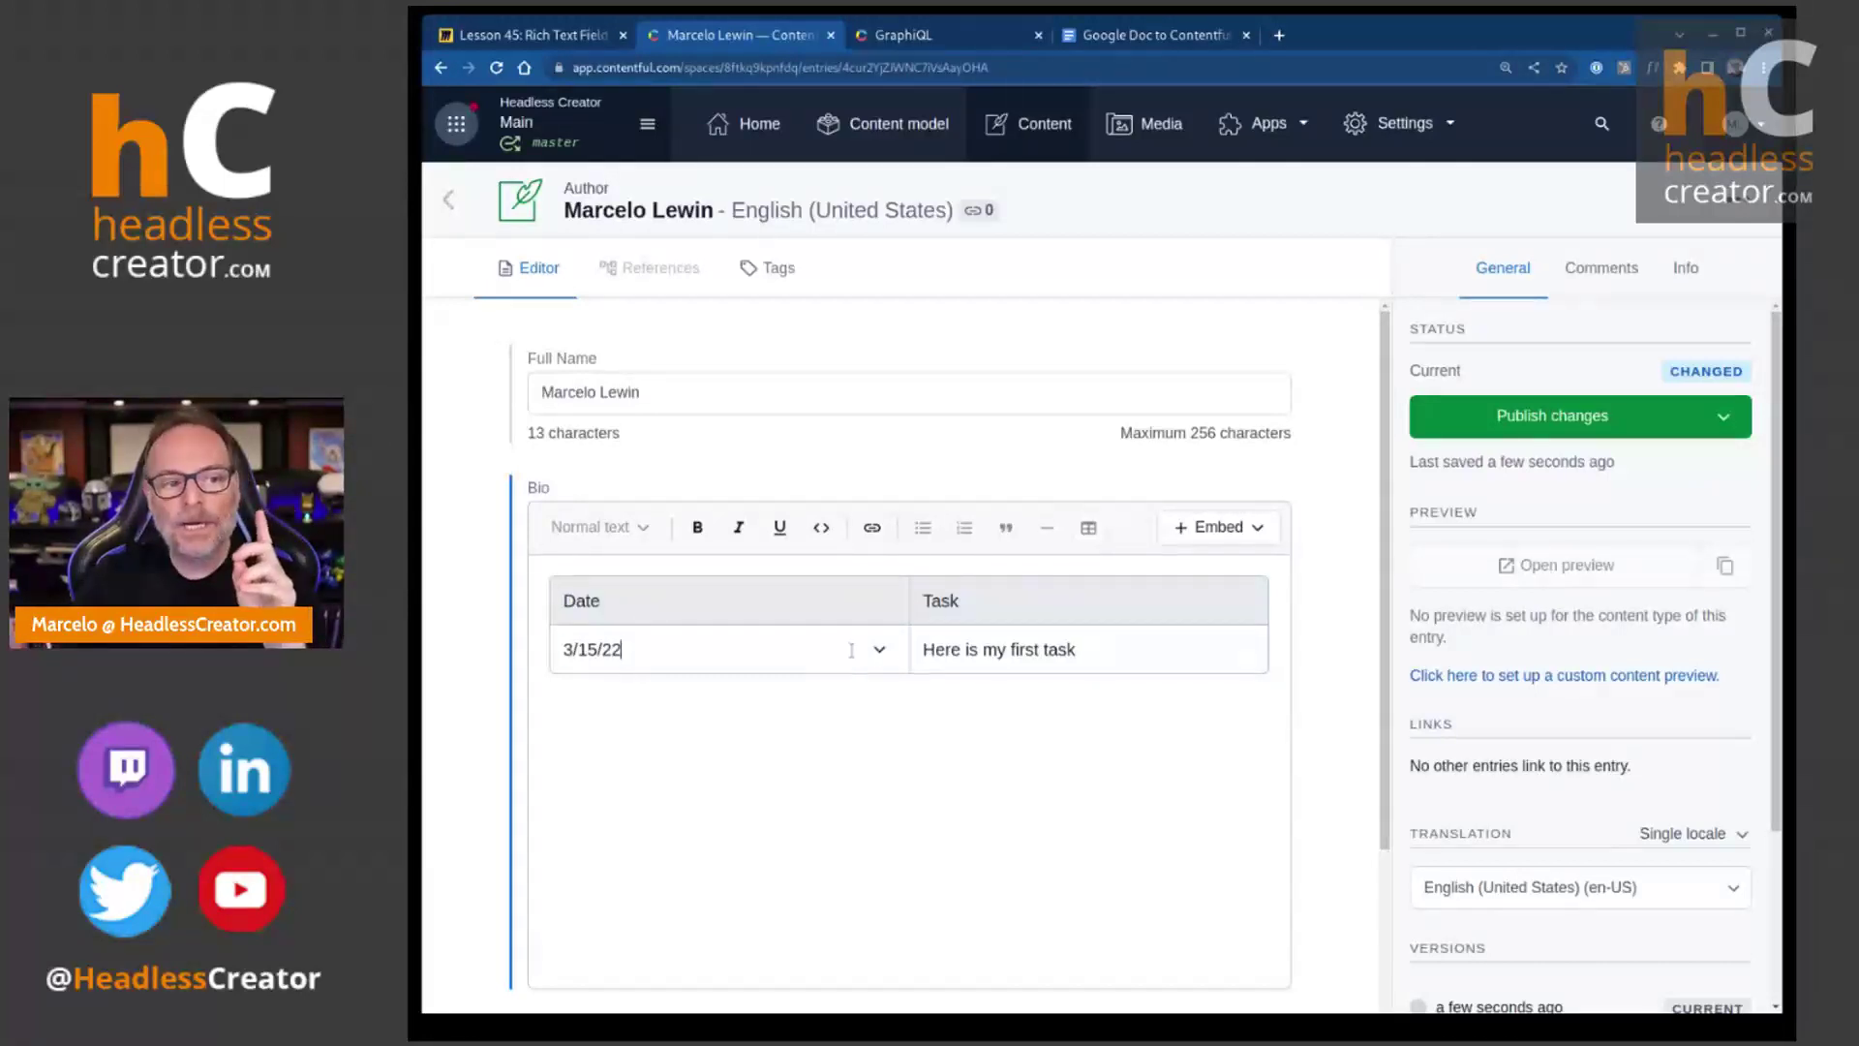
pyautogui.moveTo(923, 648); pyautogui.dragTo(1068, 650)
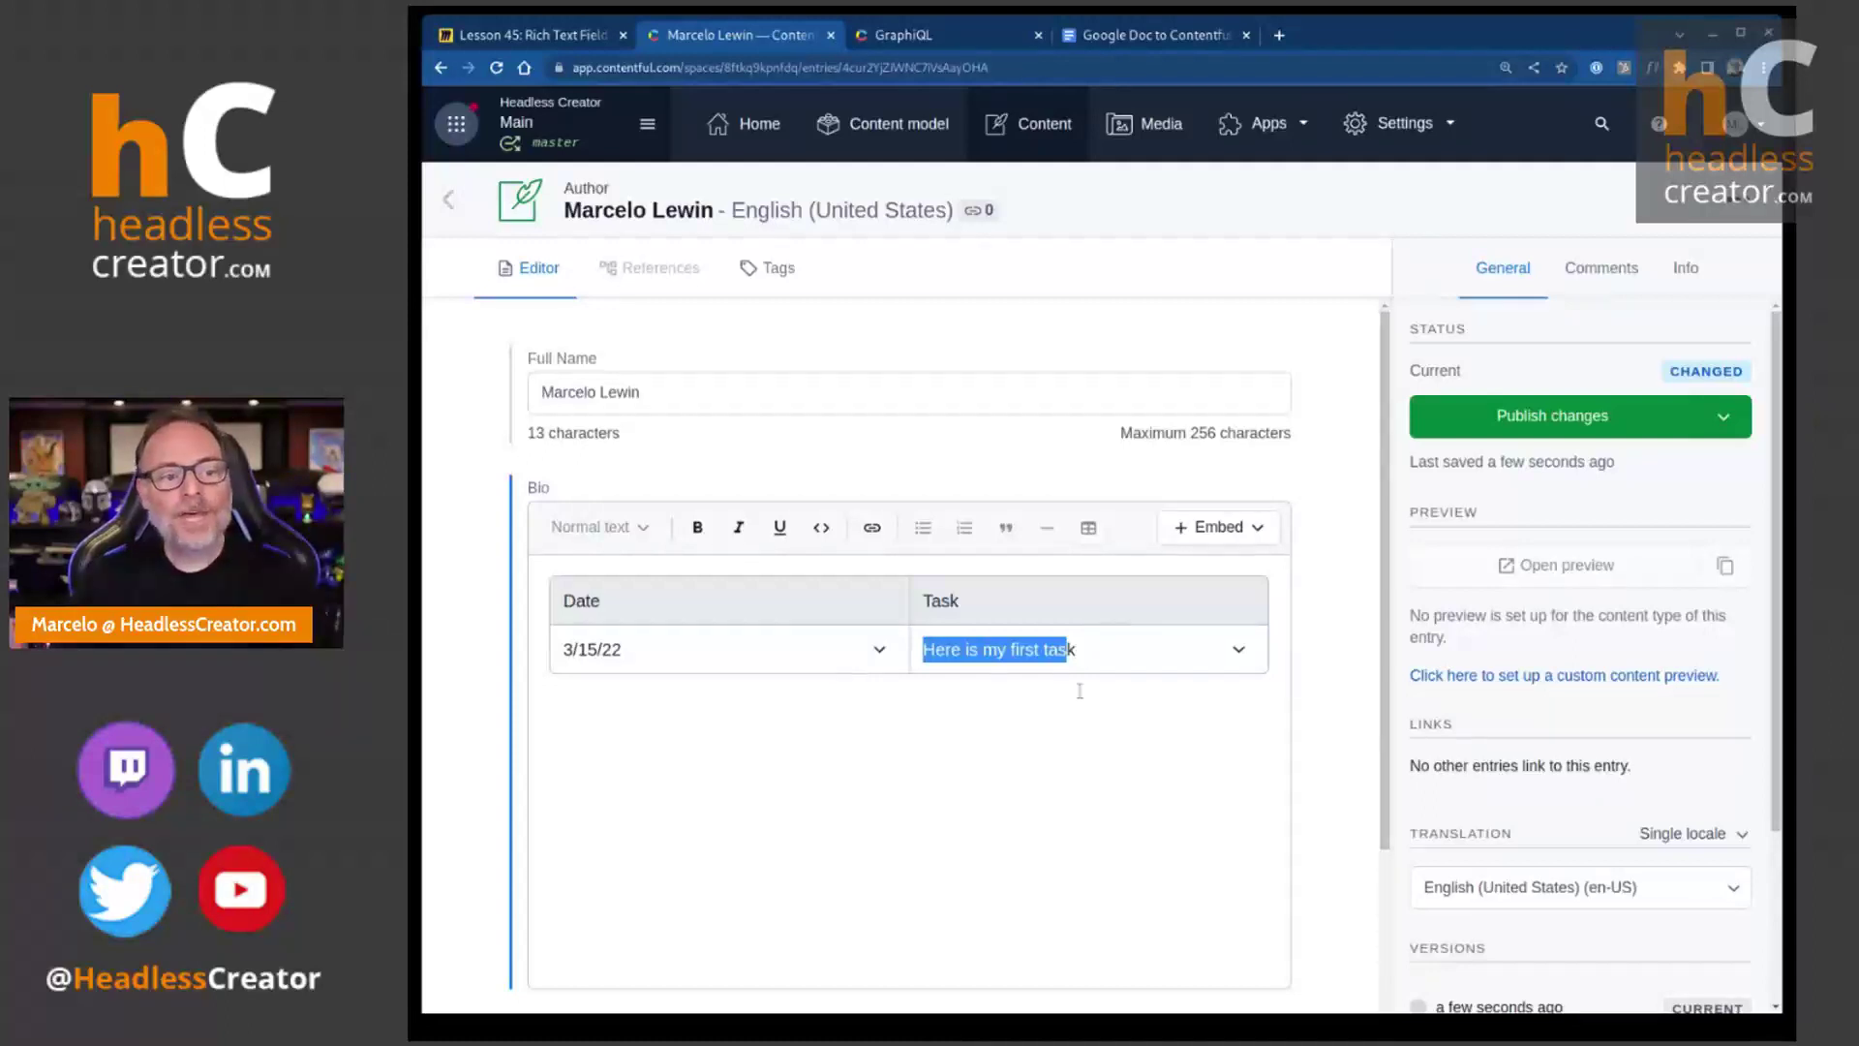
pyautogui.click(1035, 734)
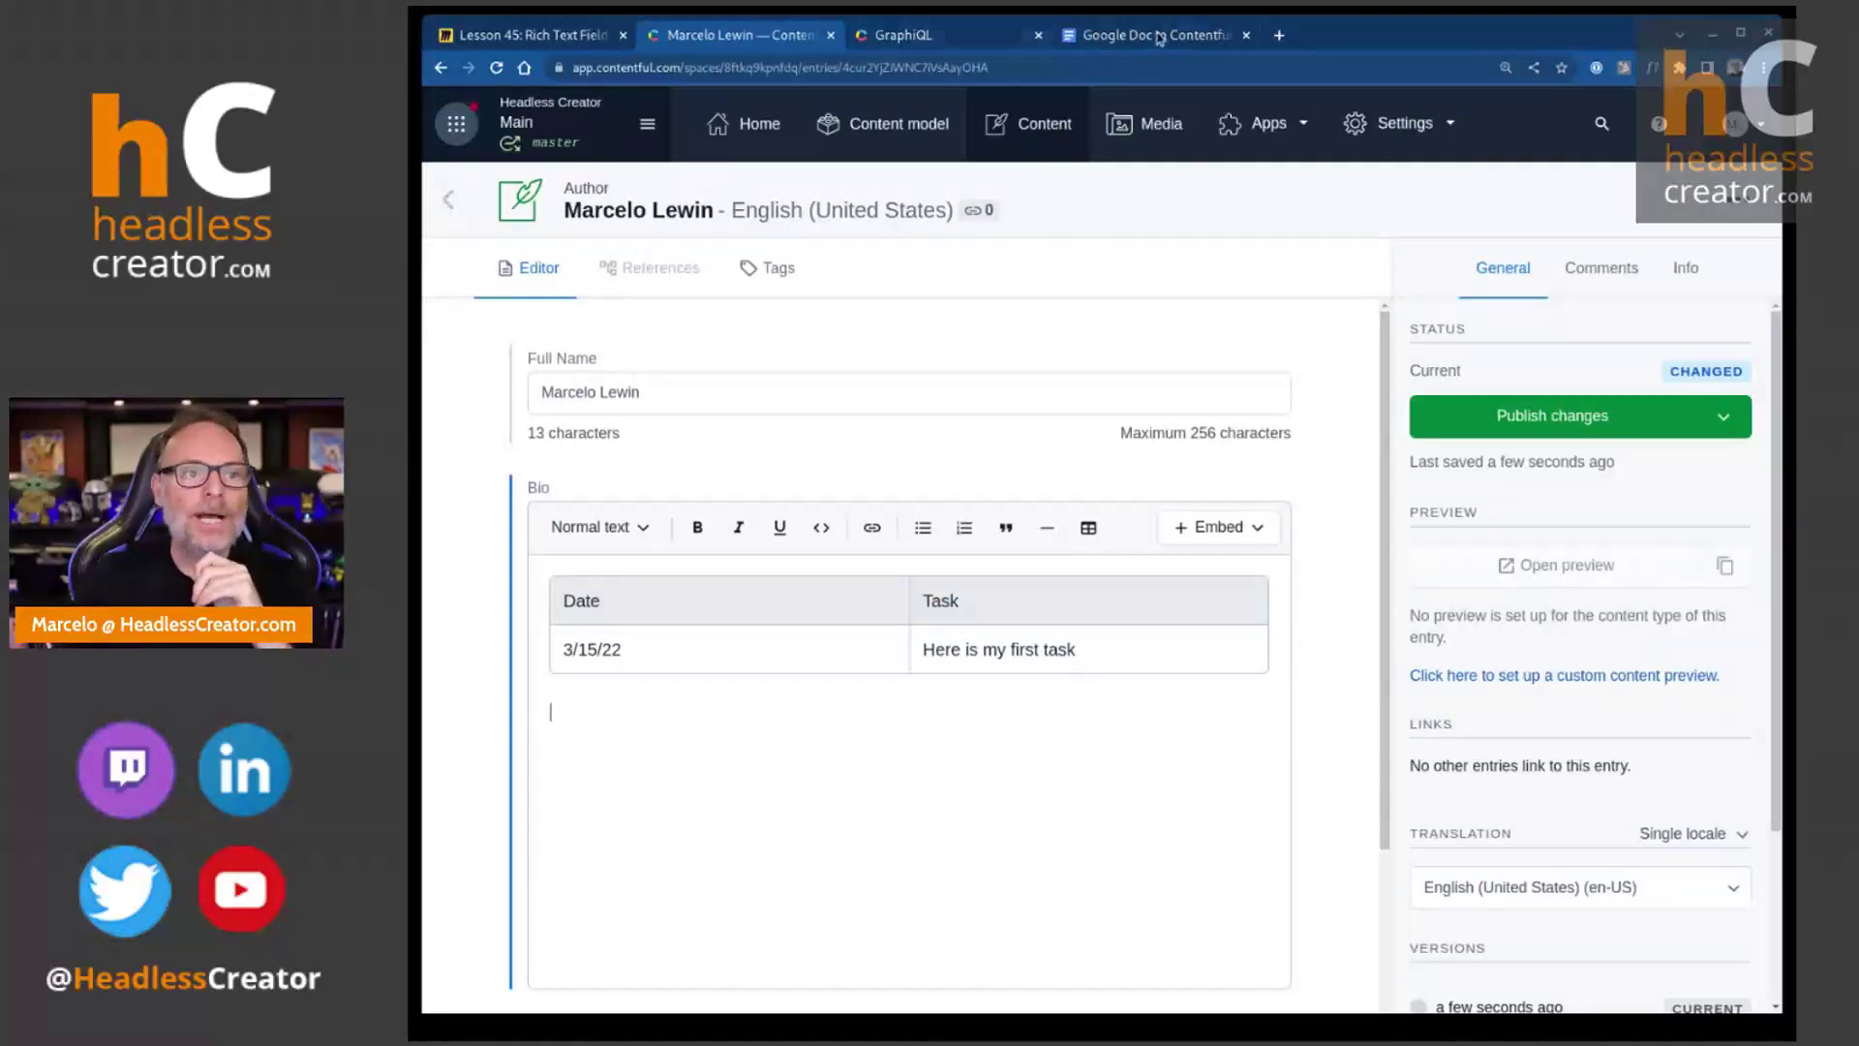
# - Switch to the Google Docs sample table document, placing its browser tab directly after the Contentful one, and view the whole table
pyautogui.moveTo(1159, 38); pyautogui.dragTo(959, 39)
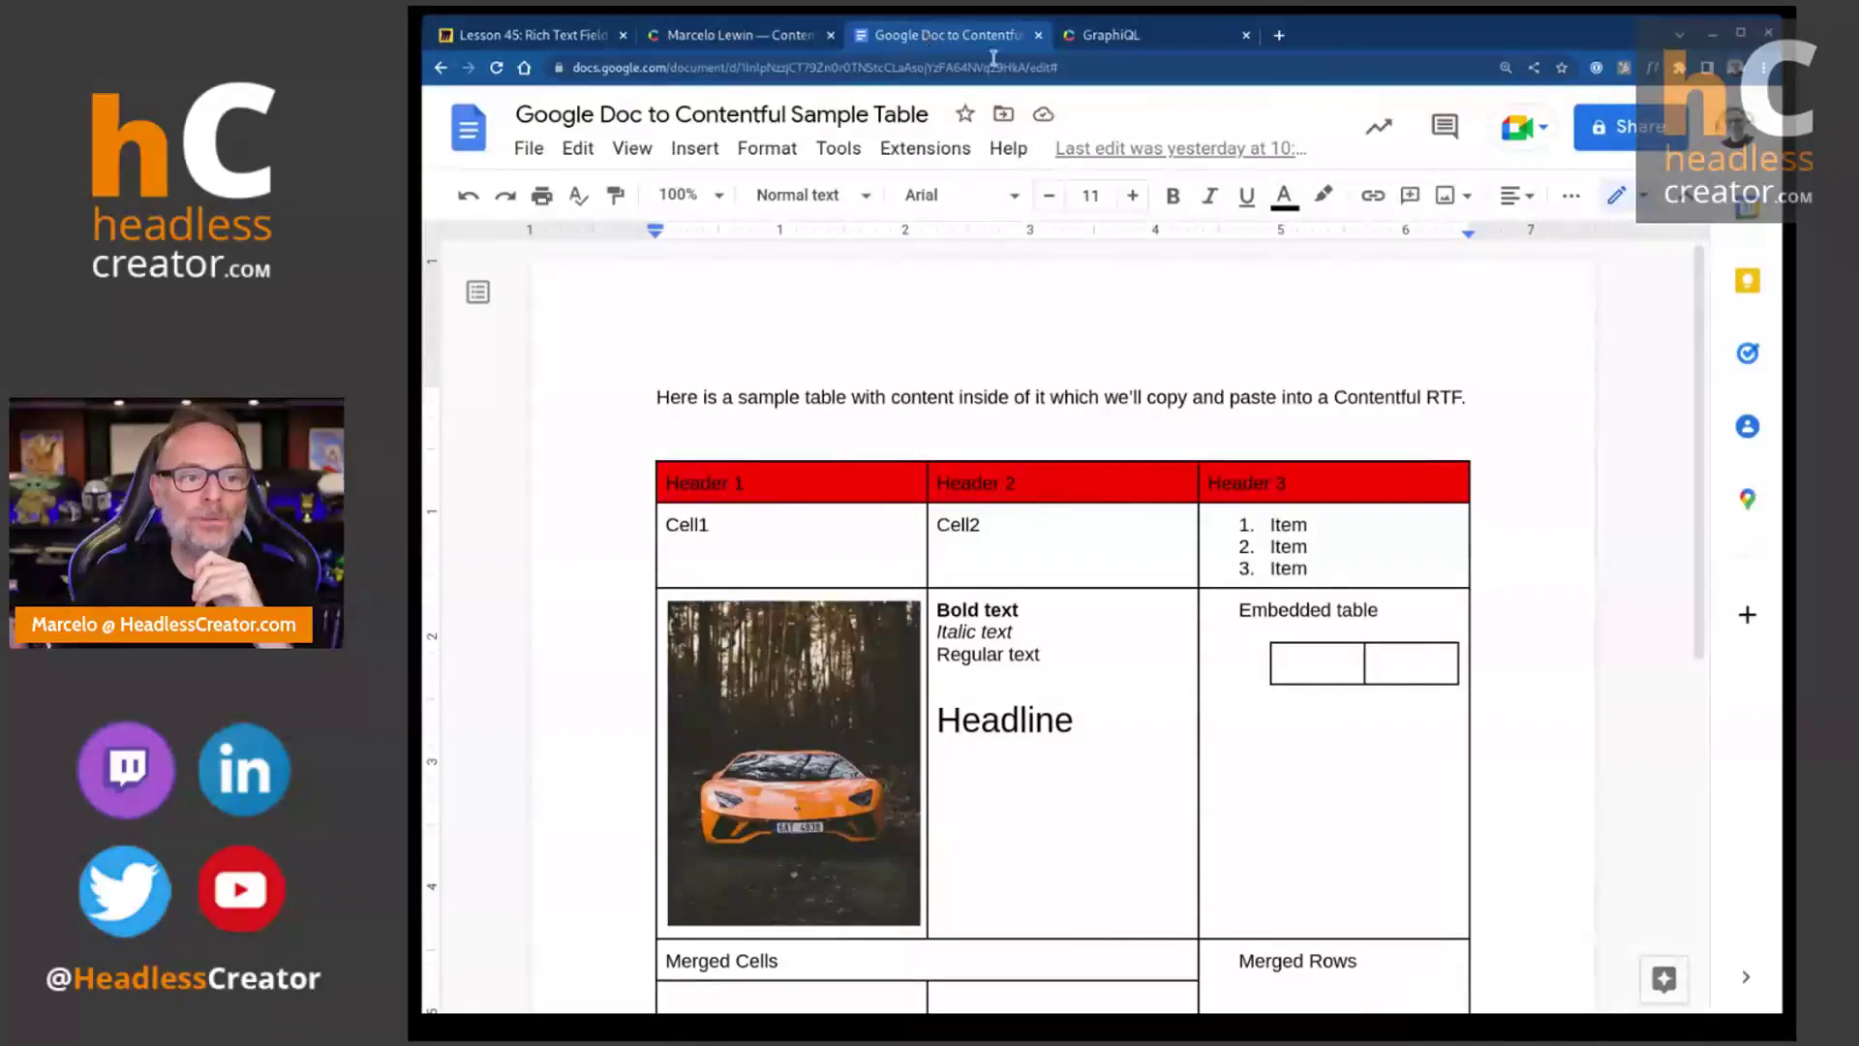
pyautogui.scroll(-3, 1123, 498)
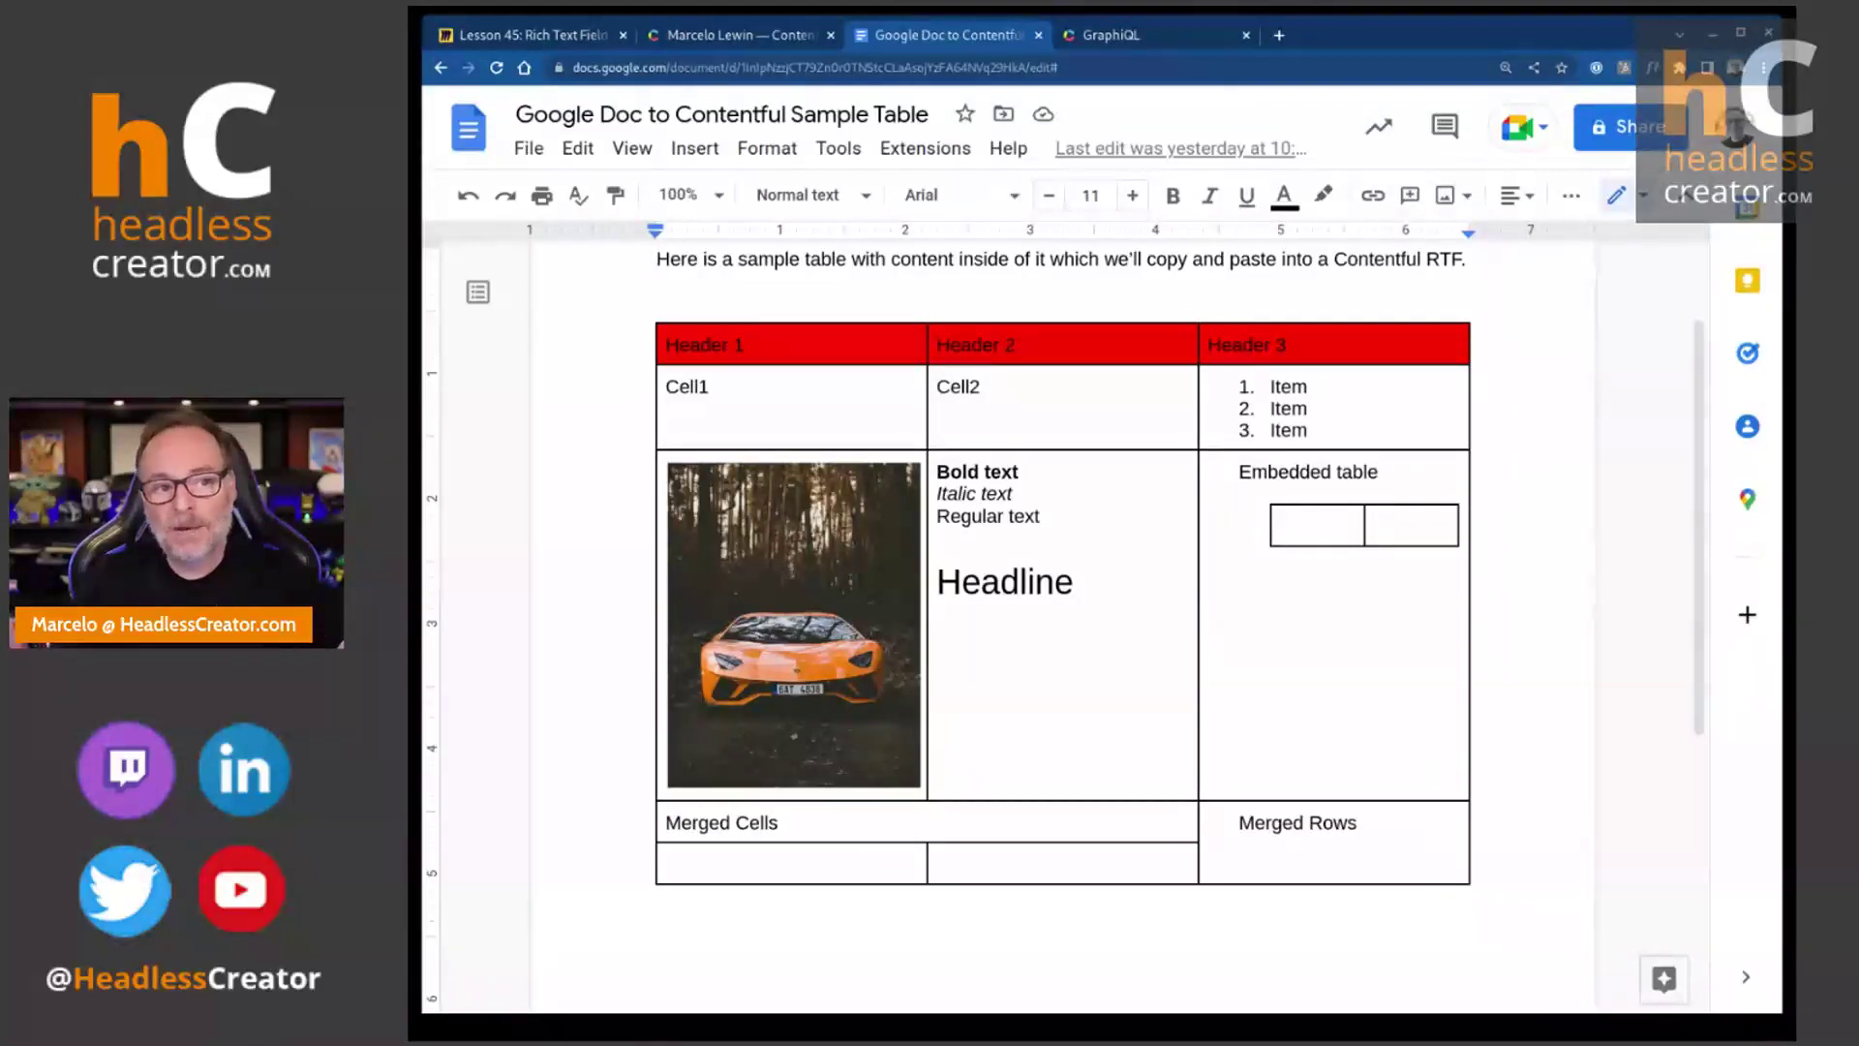
pyautogui.moveTo(607, 346)
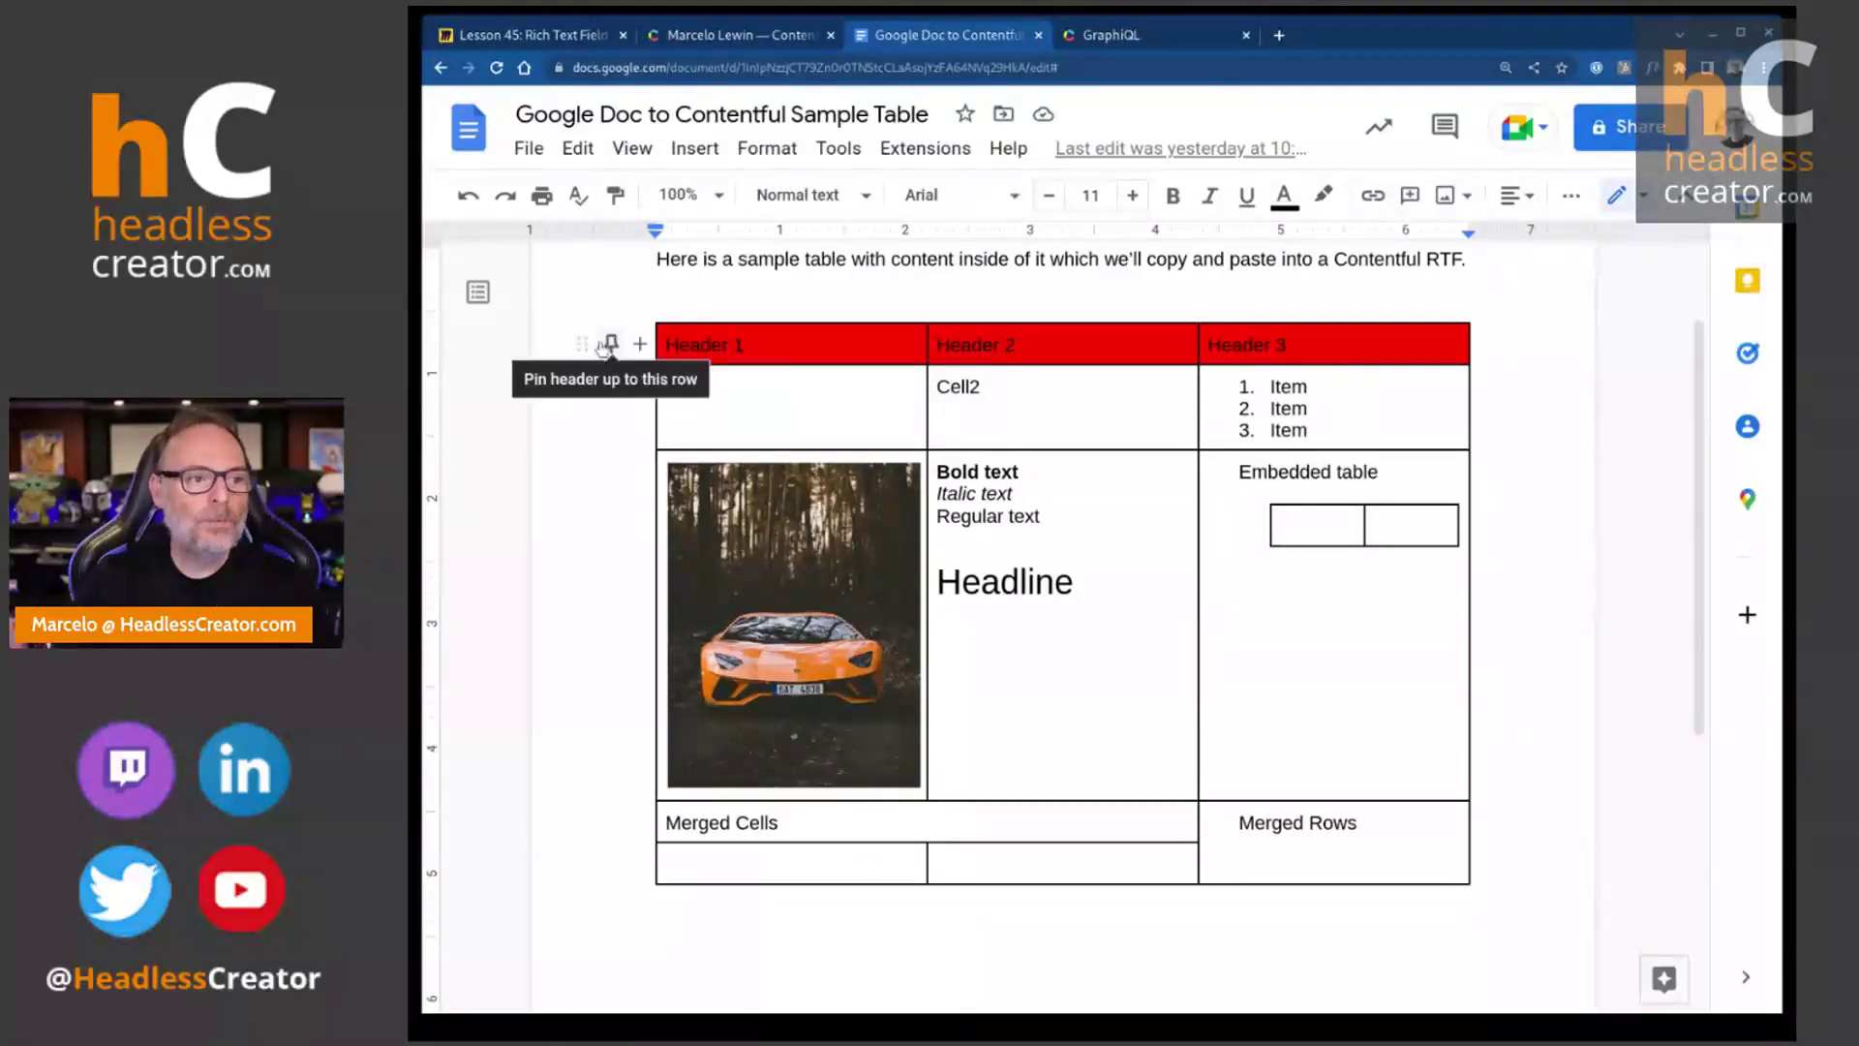
# - Select the entire sample table, from the blank line above it to the line below it
pyautogui.click(679, 339)
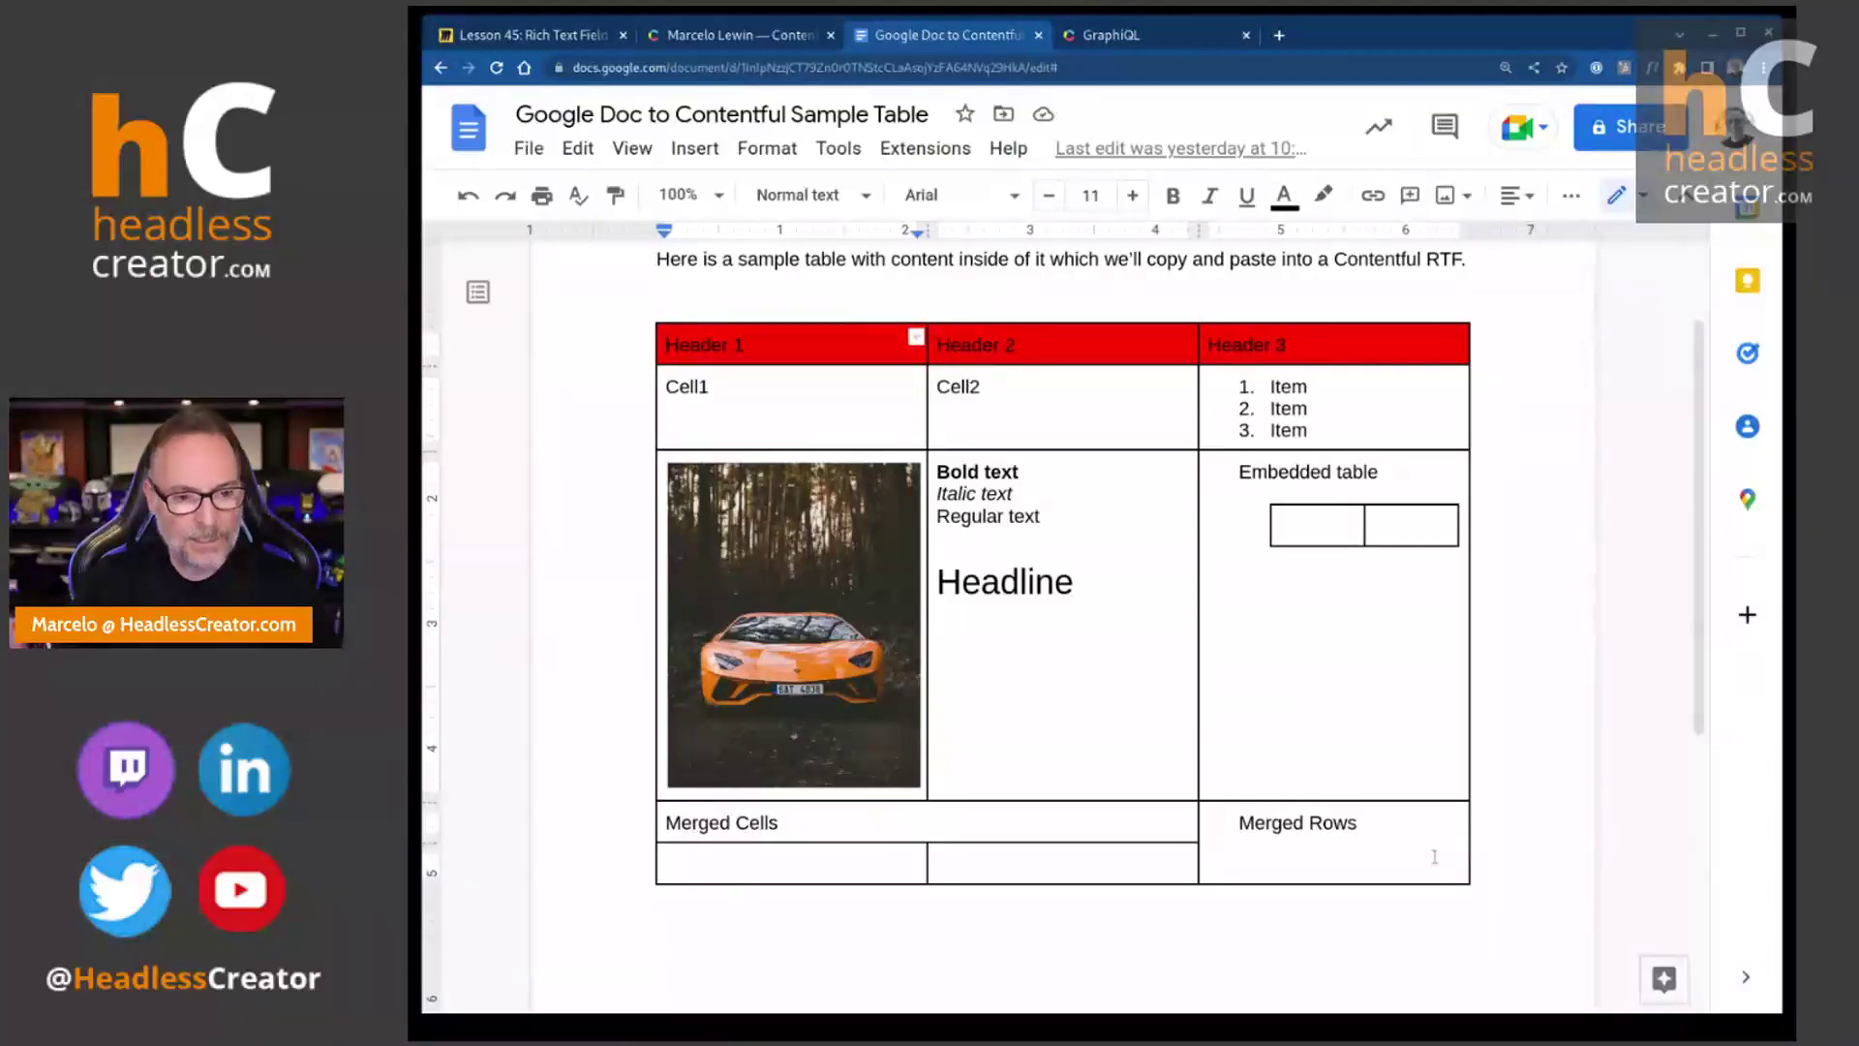
pyautogui.keyDown('shift'); pyautogui.click(1435, 856); pyautogui.keyUp('shift')
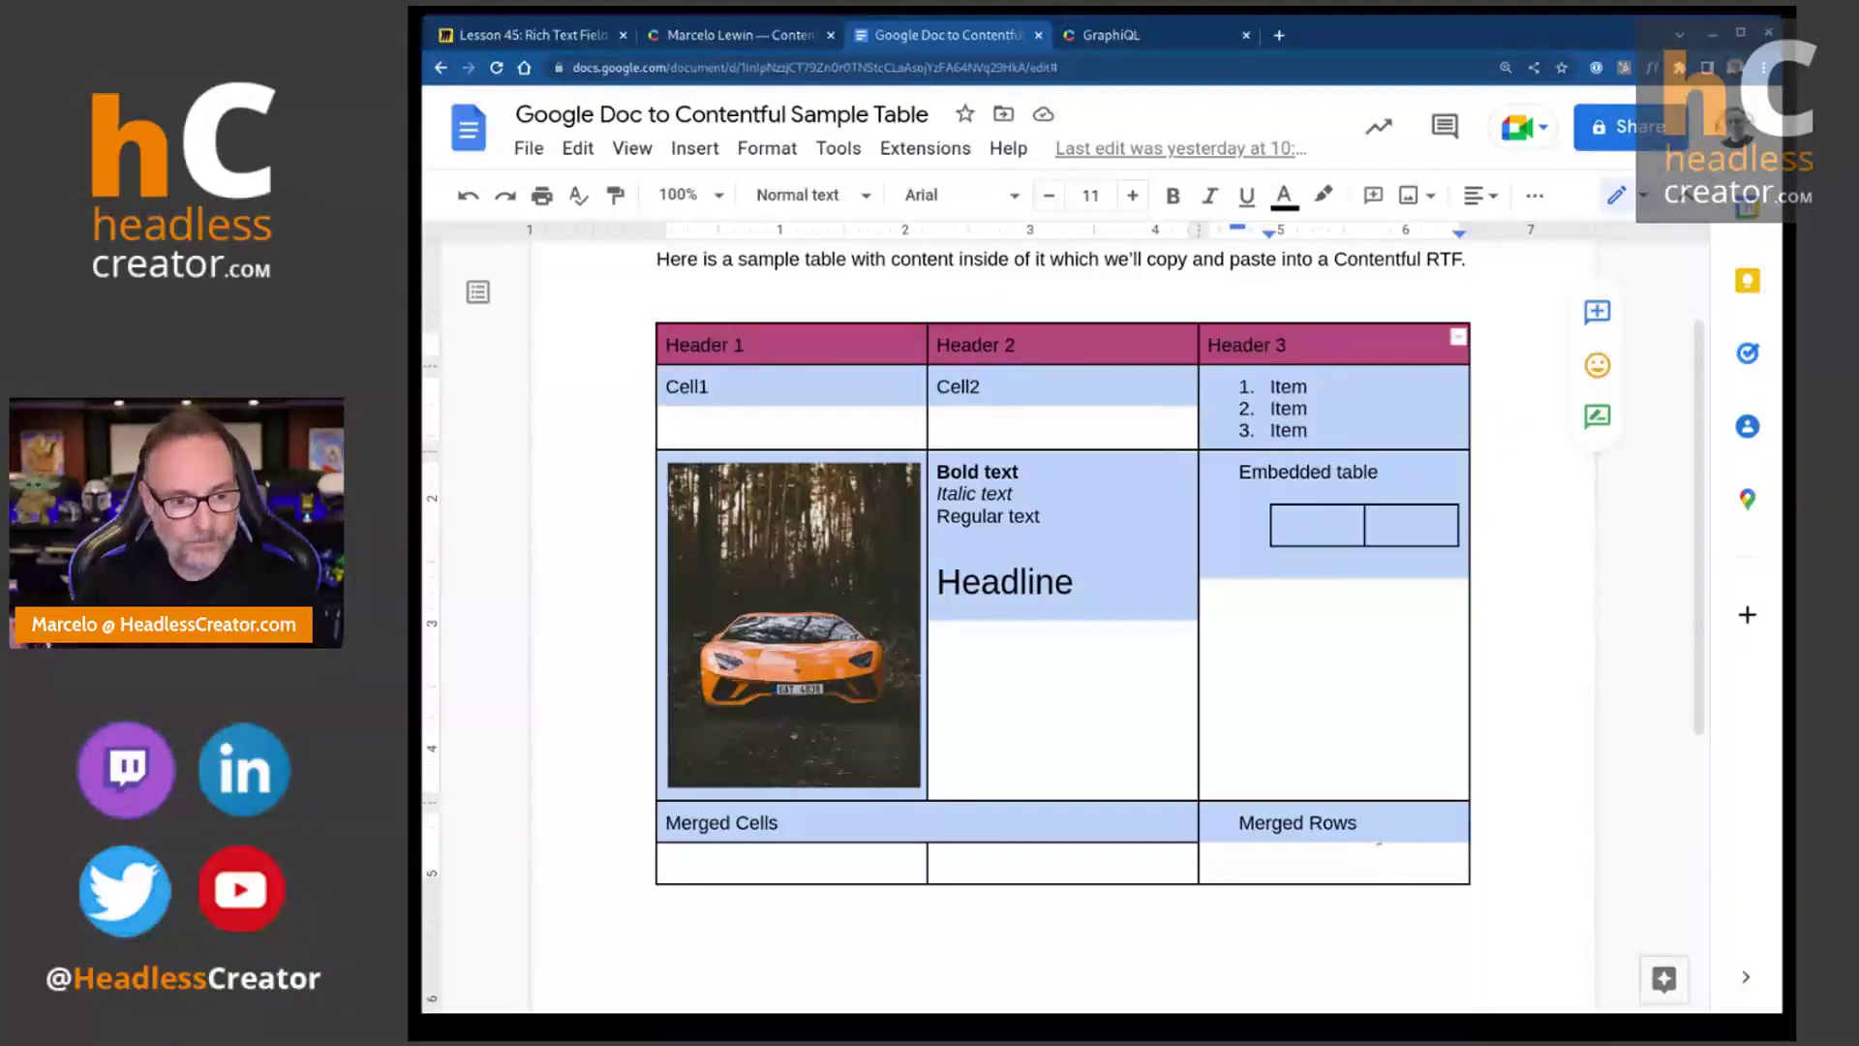
pyautogui.click(1434, 830)
pyautogui.click(662, 310)
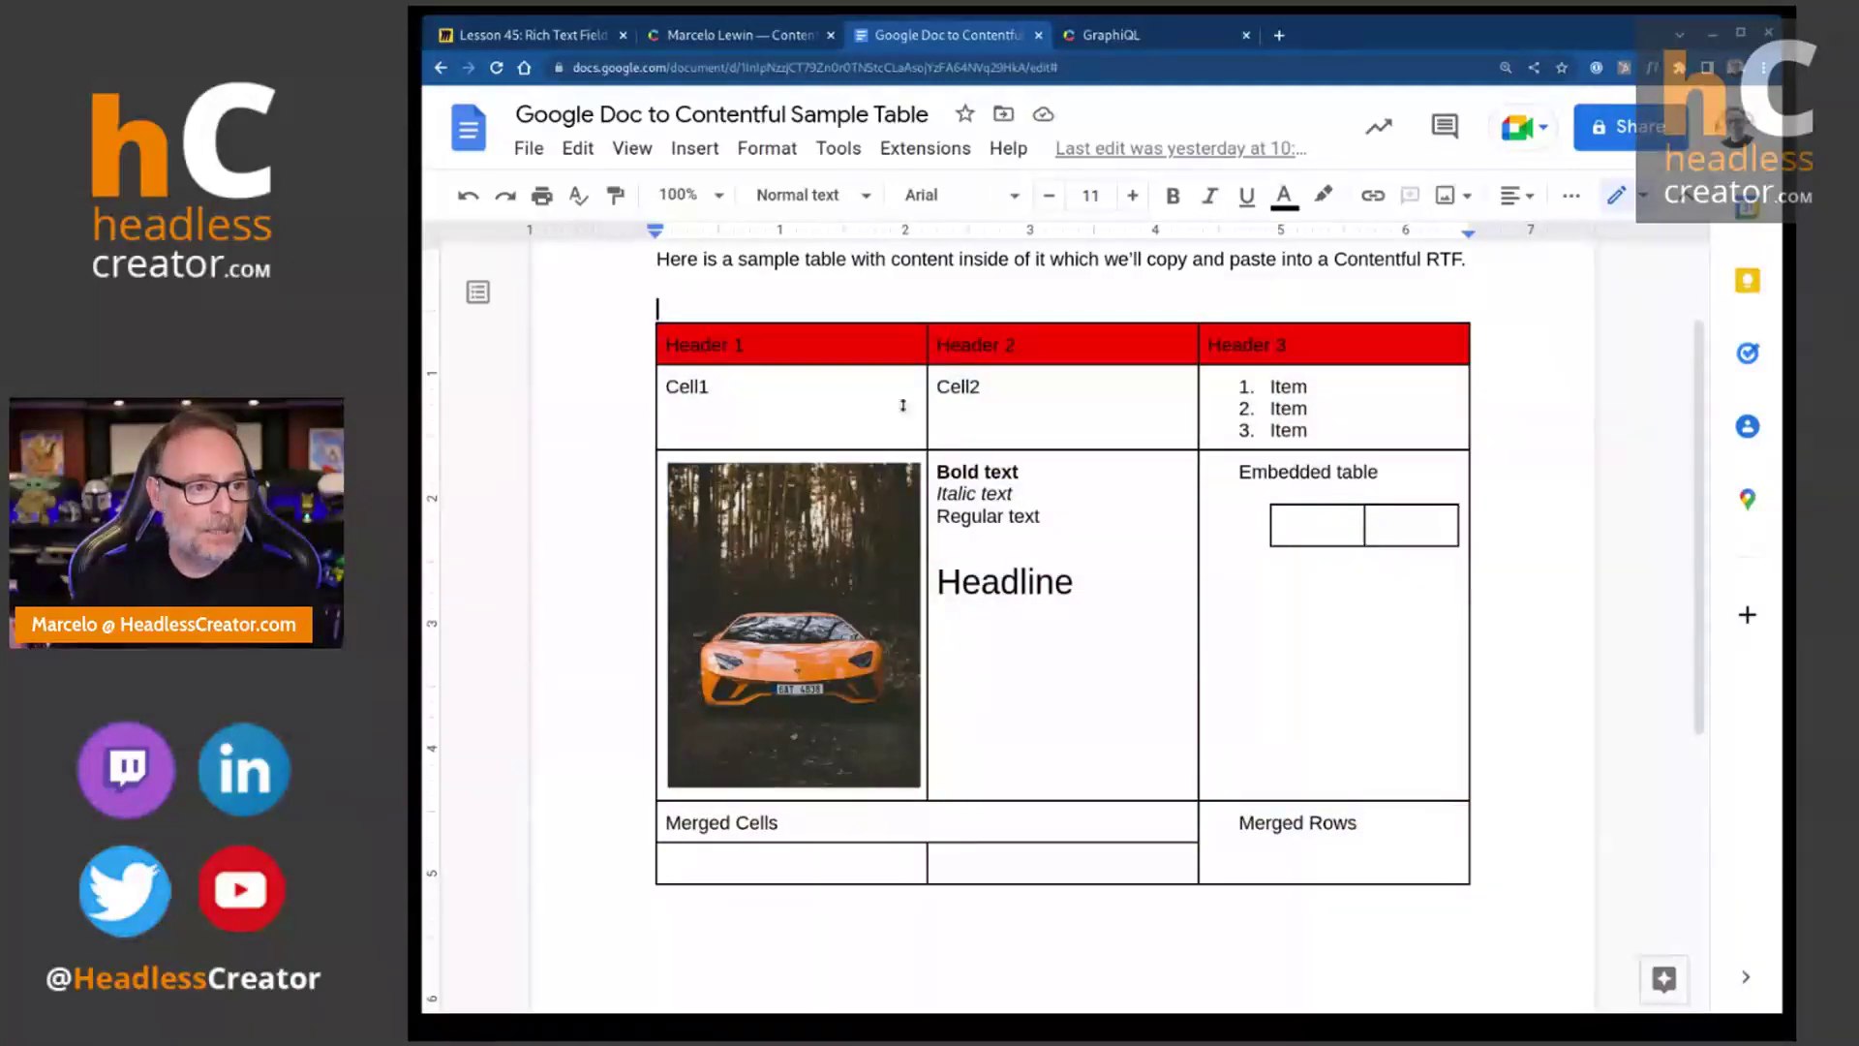
pyautogui.keyDown('shift'); pyautogui.click(1489, 900); pyautogui.keyUp('shift')
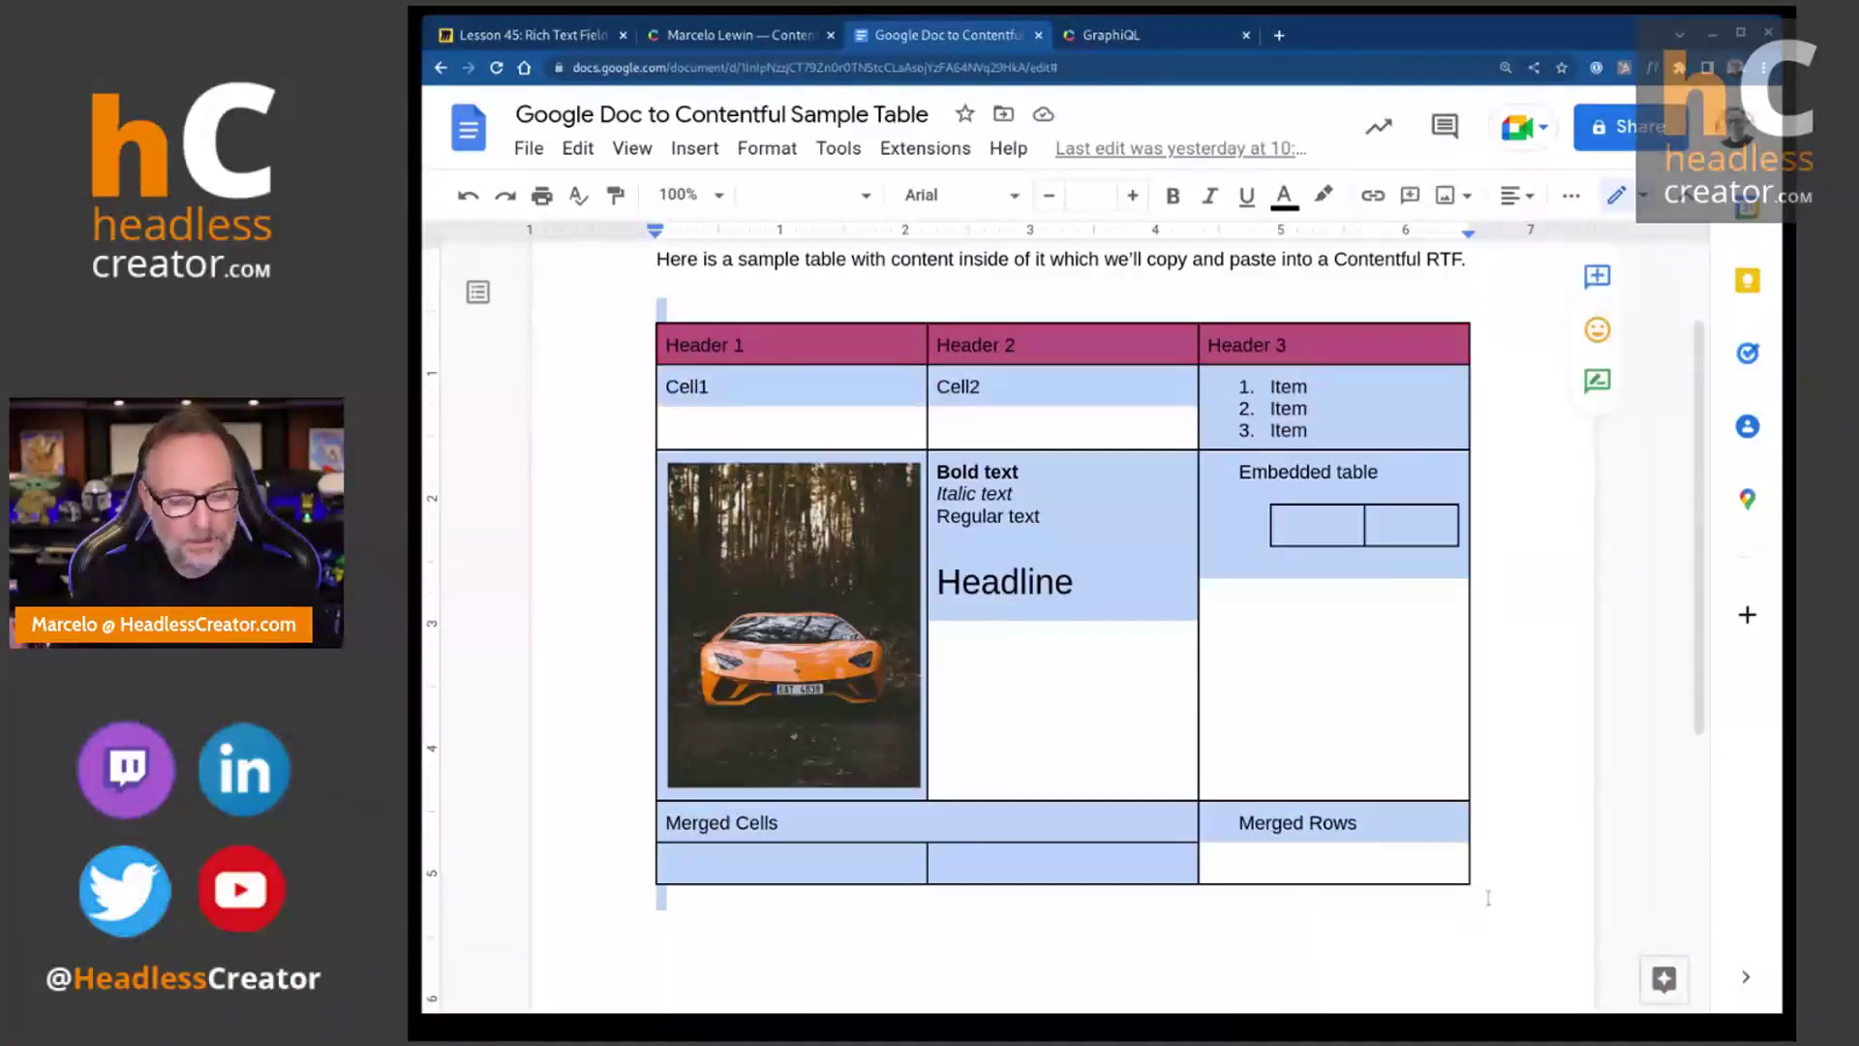
# - Examine the sample table's header row, numbered list cell and the cell with bold, italic, regular and headline text
pyautogui.click(750, 345)
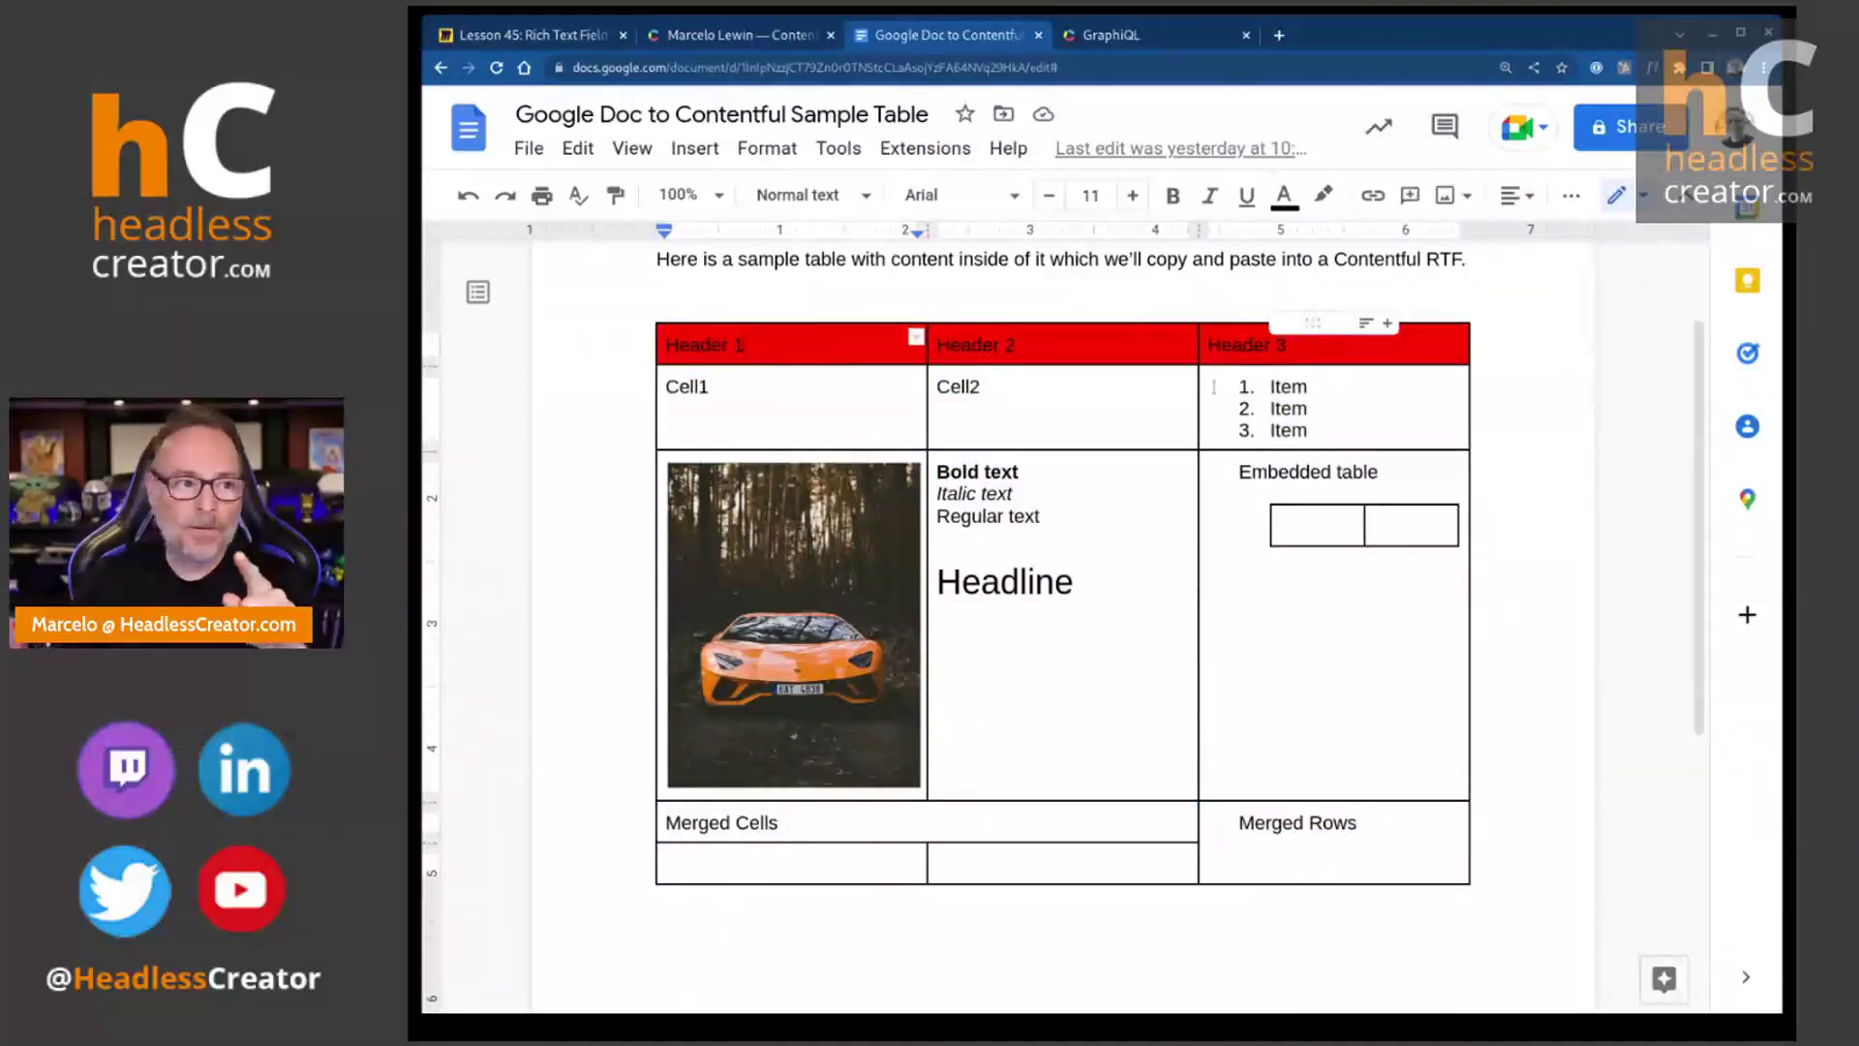
pyautogui.click(1292, 406)
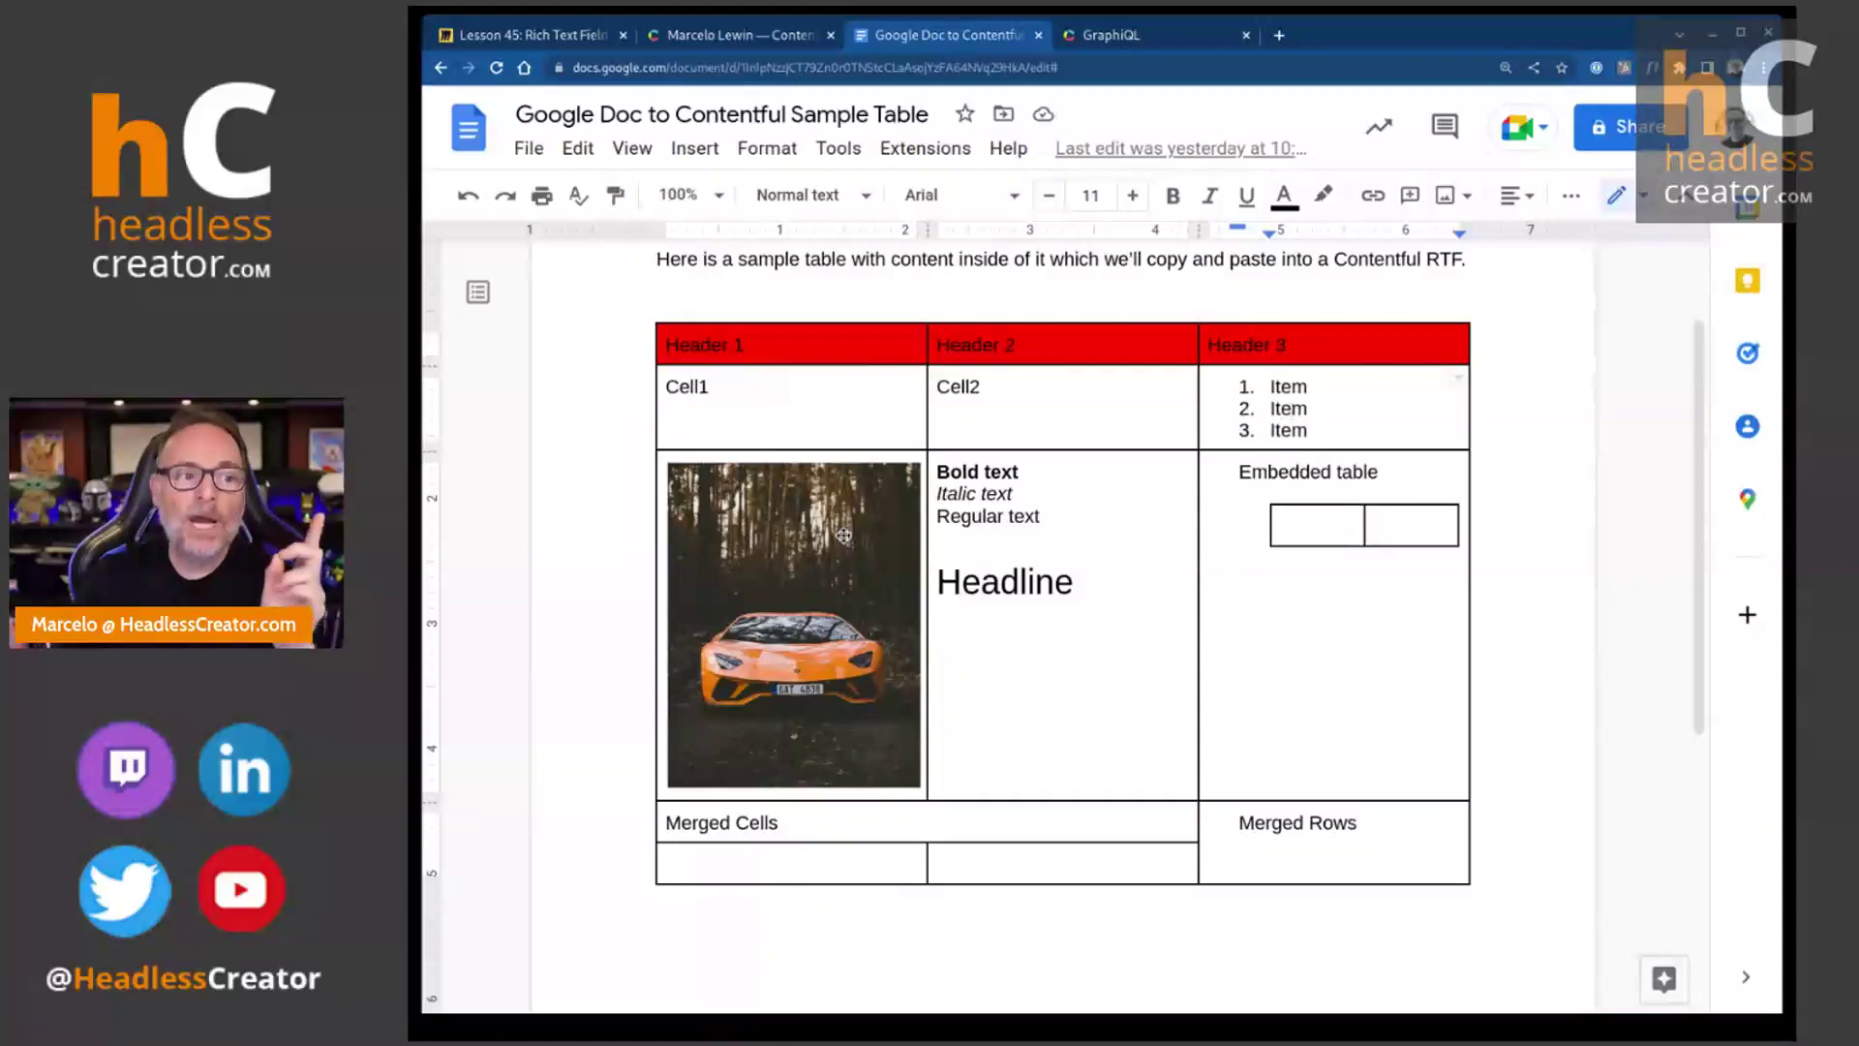
pyautogui.doubleClick(945, 472)
pyautogui.moveTo(1001, 460); pyautogui.dragTo(1050, 584)
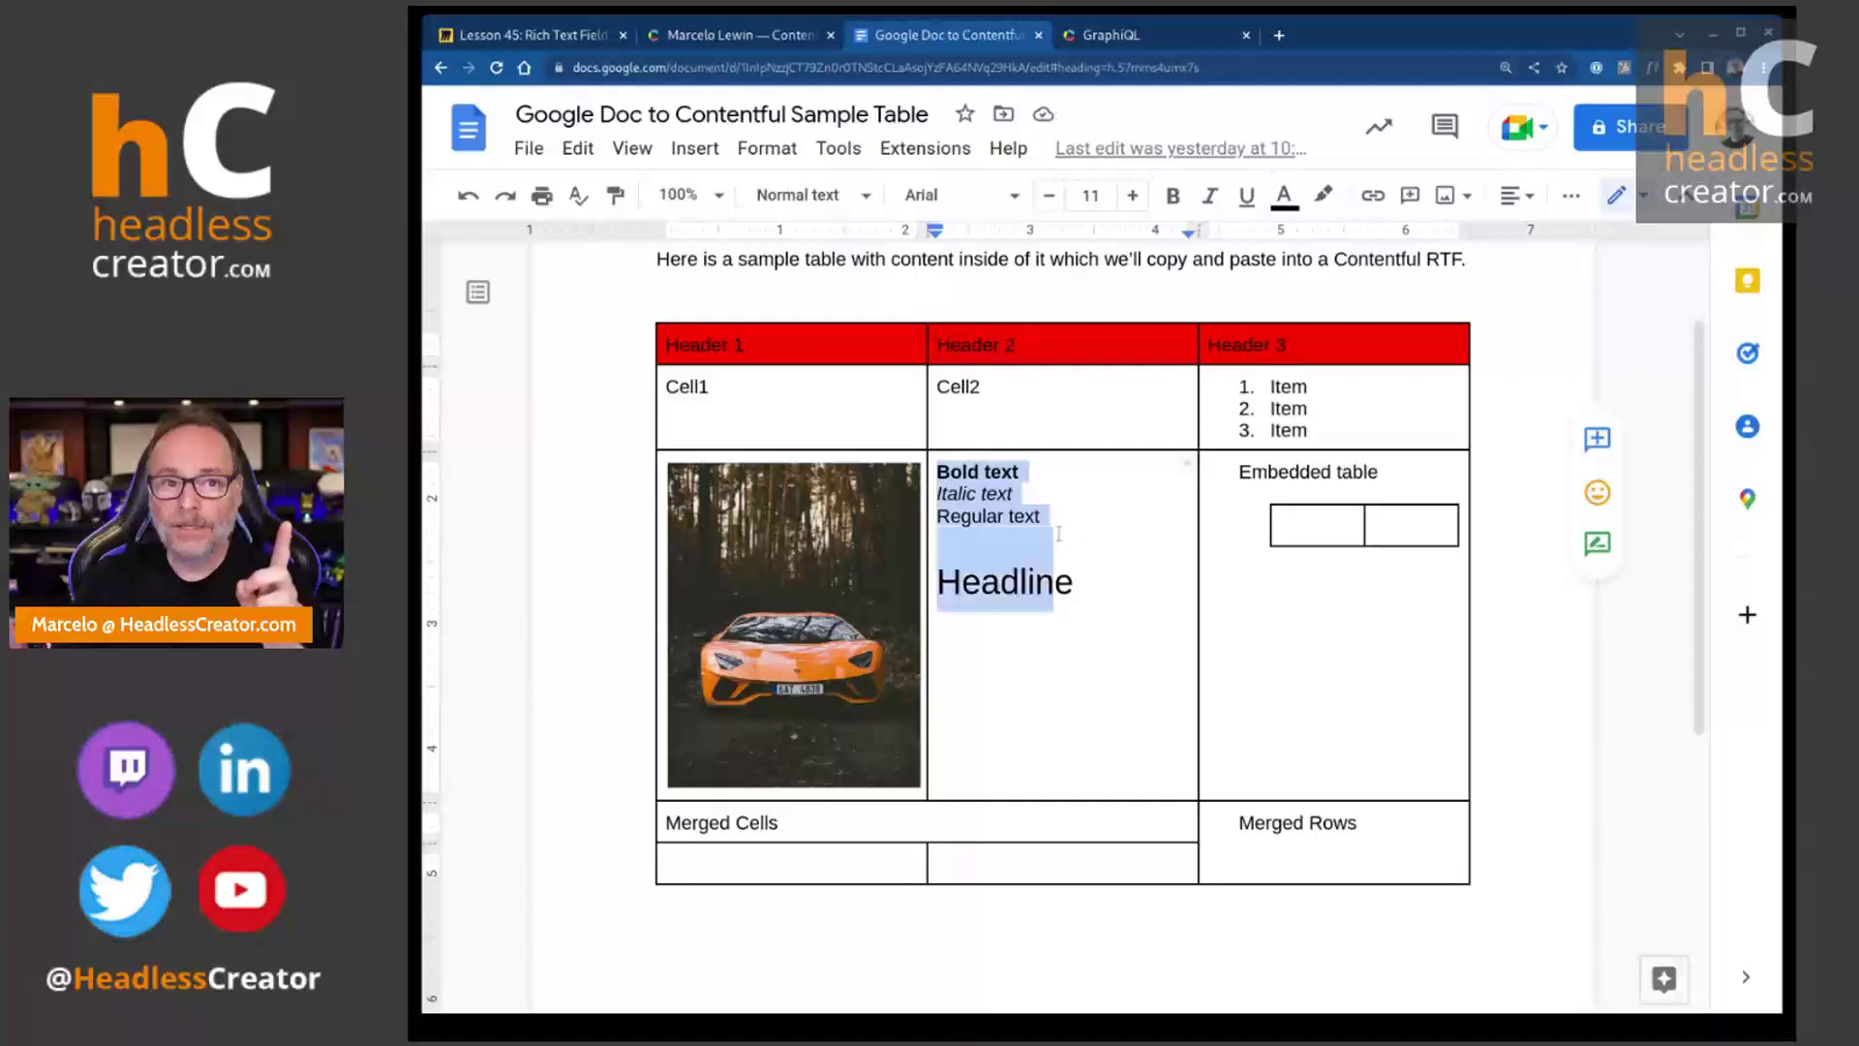
# - Apply the Heading 1 style to the word Headline in the sample table
pyautogui.doubleClick(1051, 584)
pyautogui.click(798, 196)
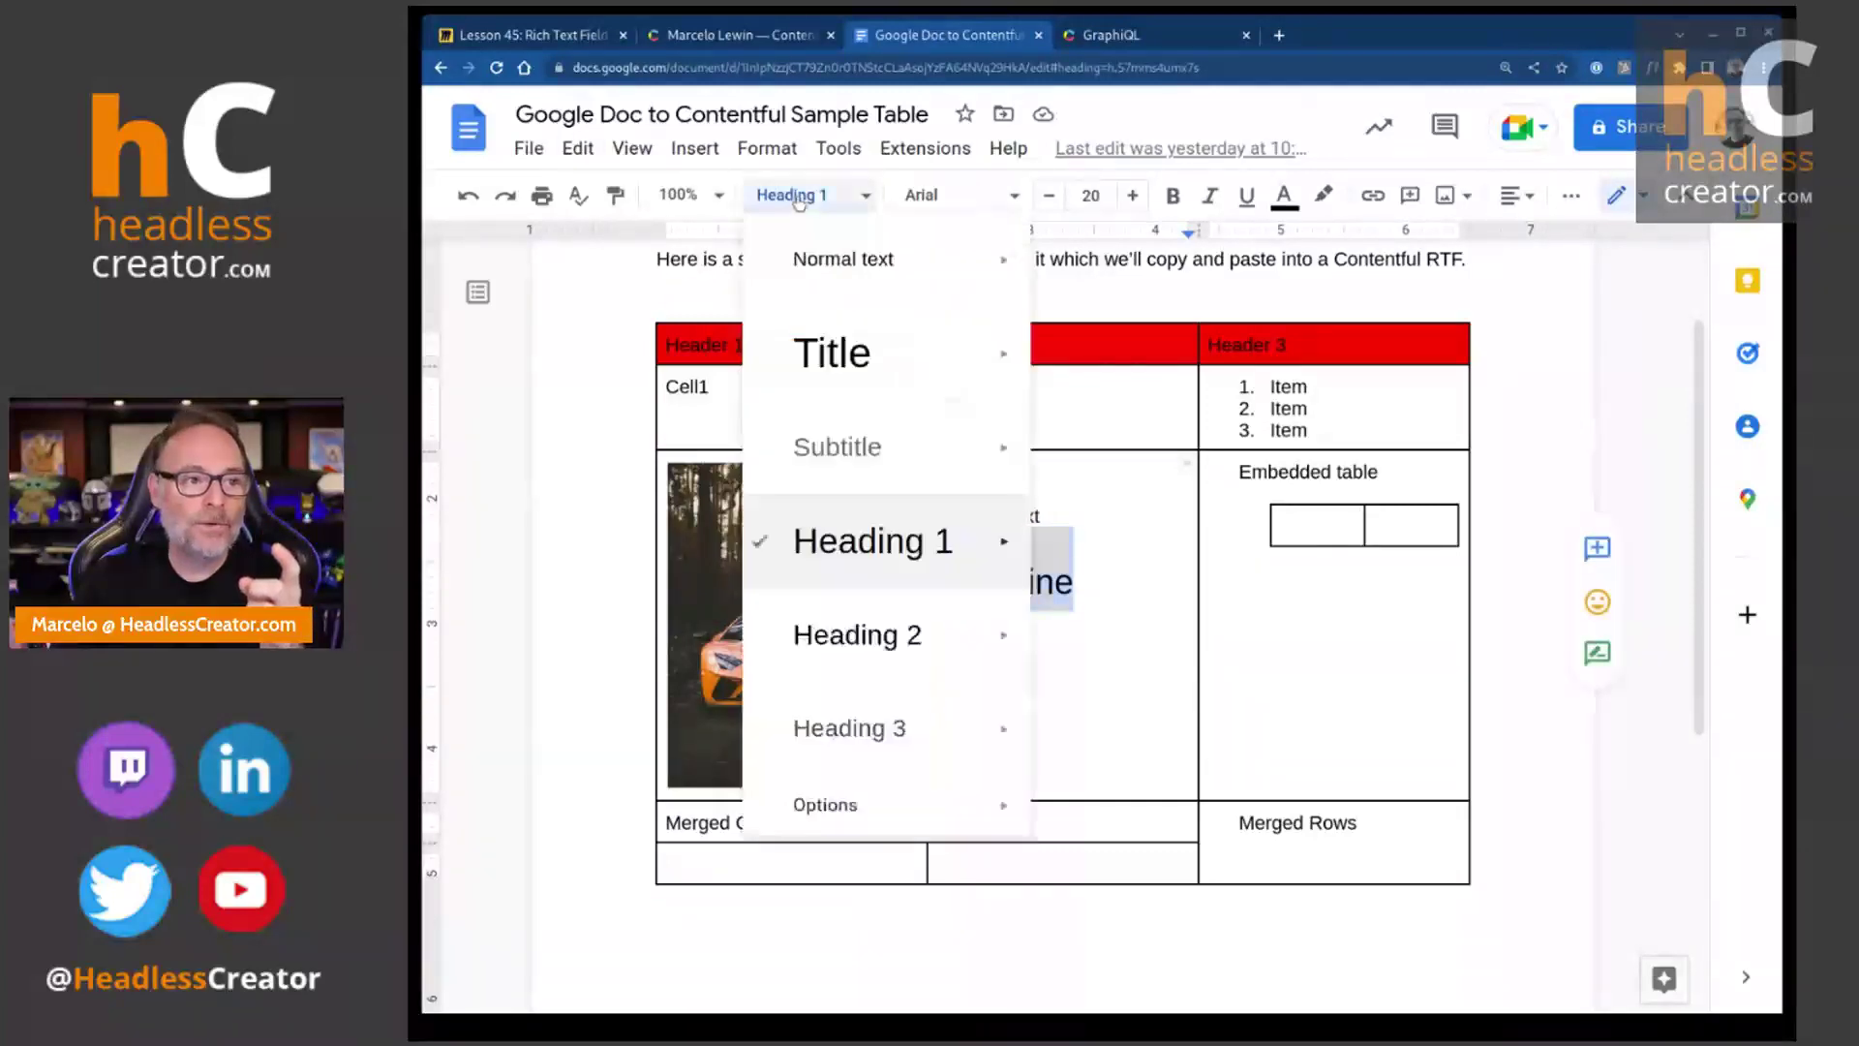
pyautogui.click(871, 540)
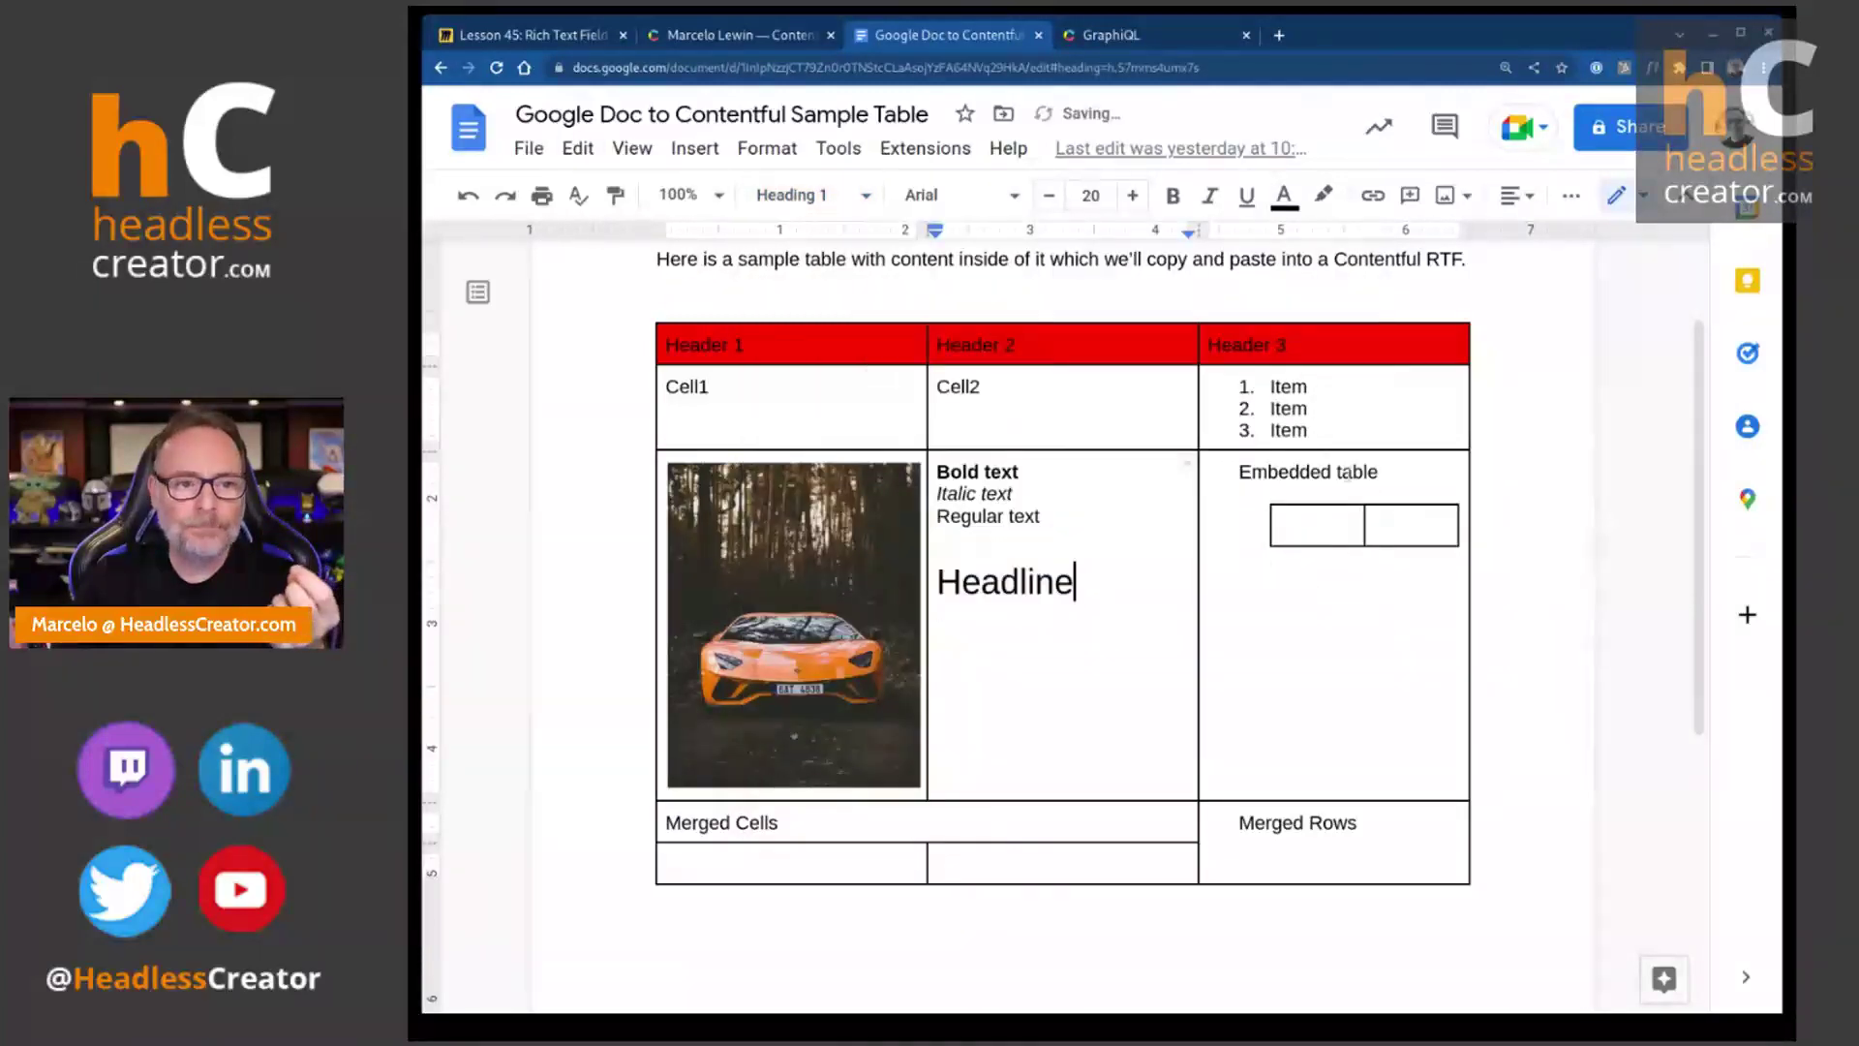
# - Examine the embedded table's cells and the merged cells row in the sample table
pyautogui.moveTo(1315, 519); pyautogui.dragTo(1407, 522)
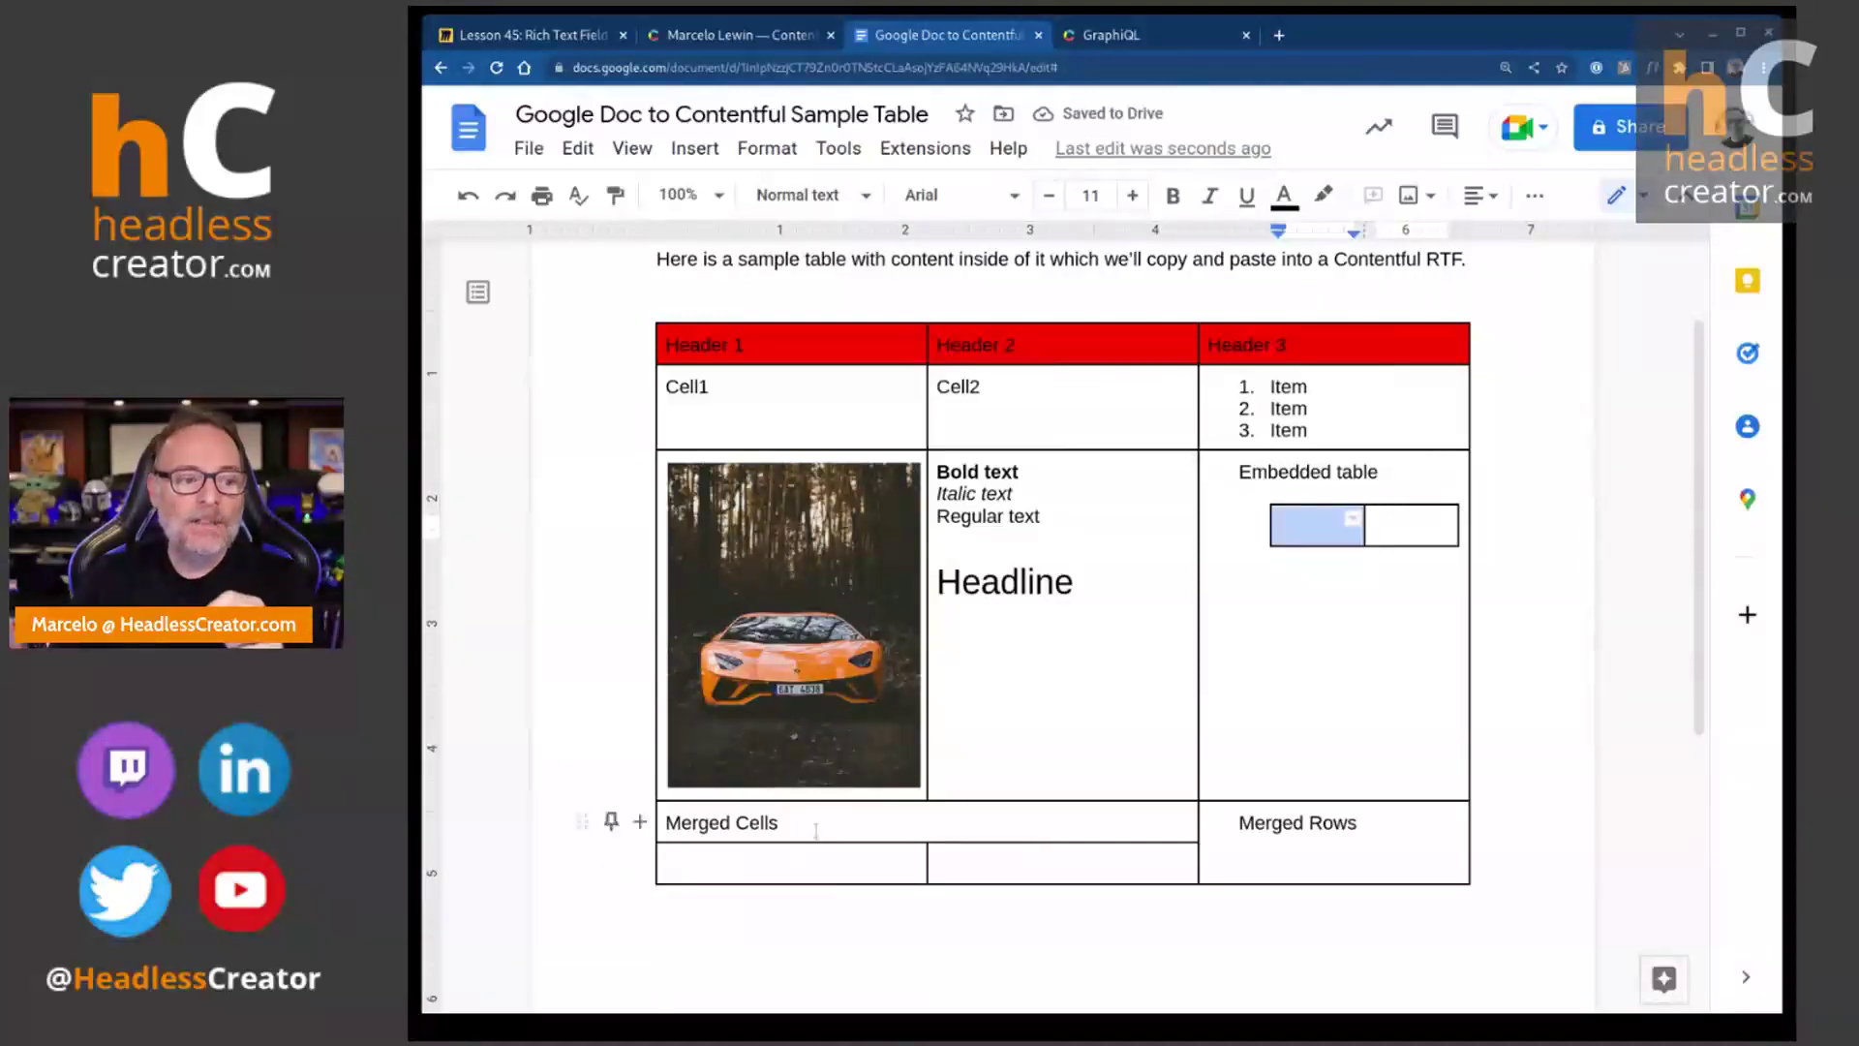
pyautogui.click(925, 833)
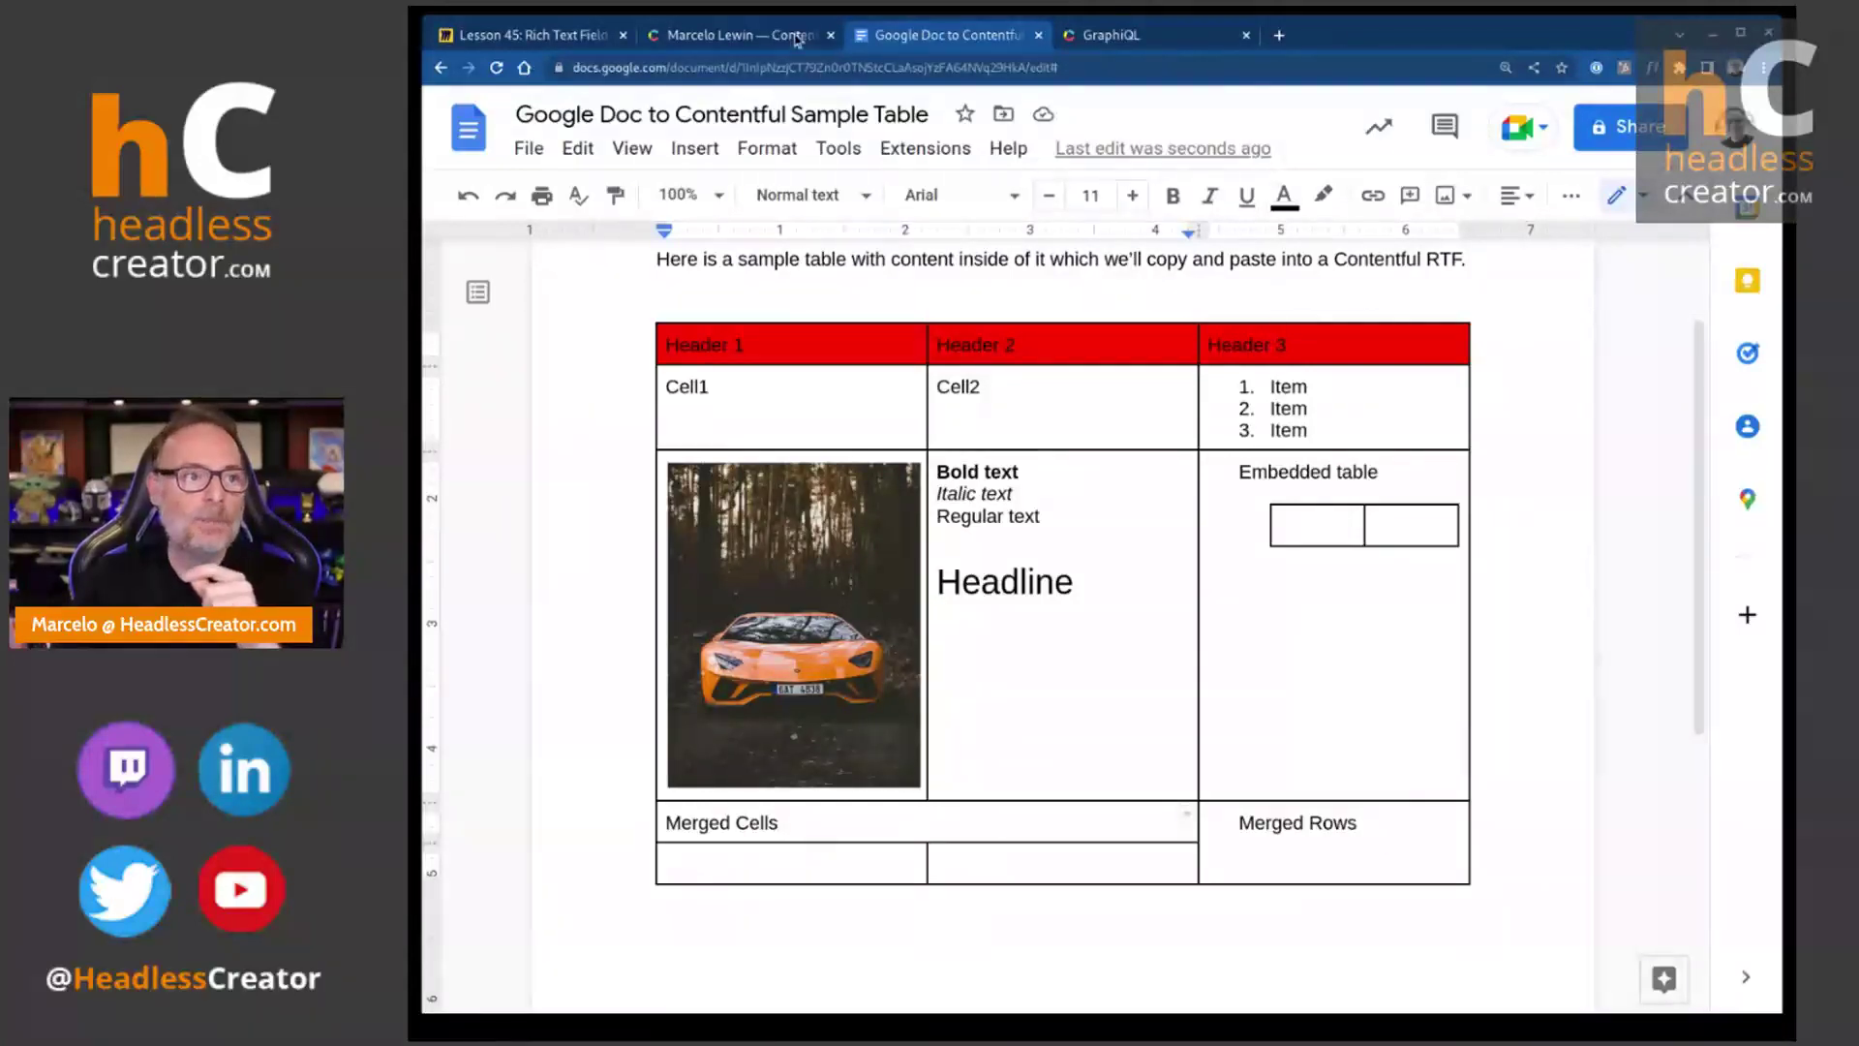
# - Switch to the Contentful author entry and paste the copied sample table below the Date and Task table in the Bio field
pyautogui.click(765, 35)
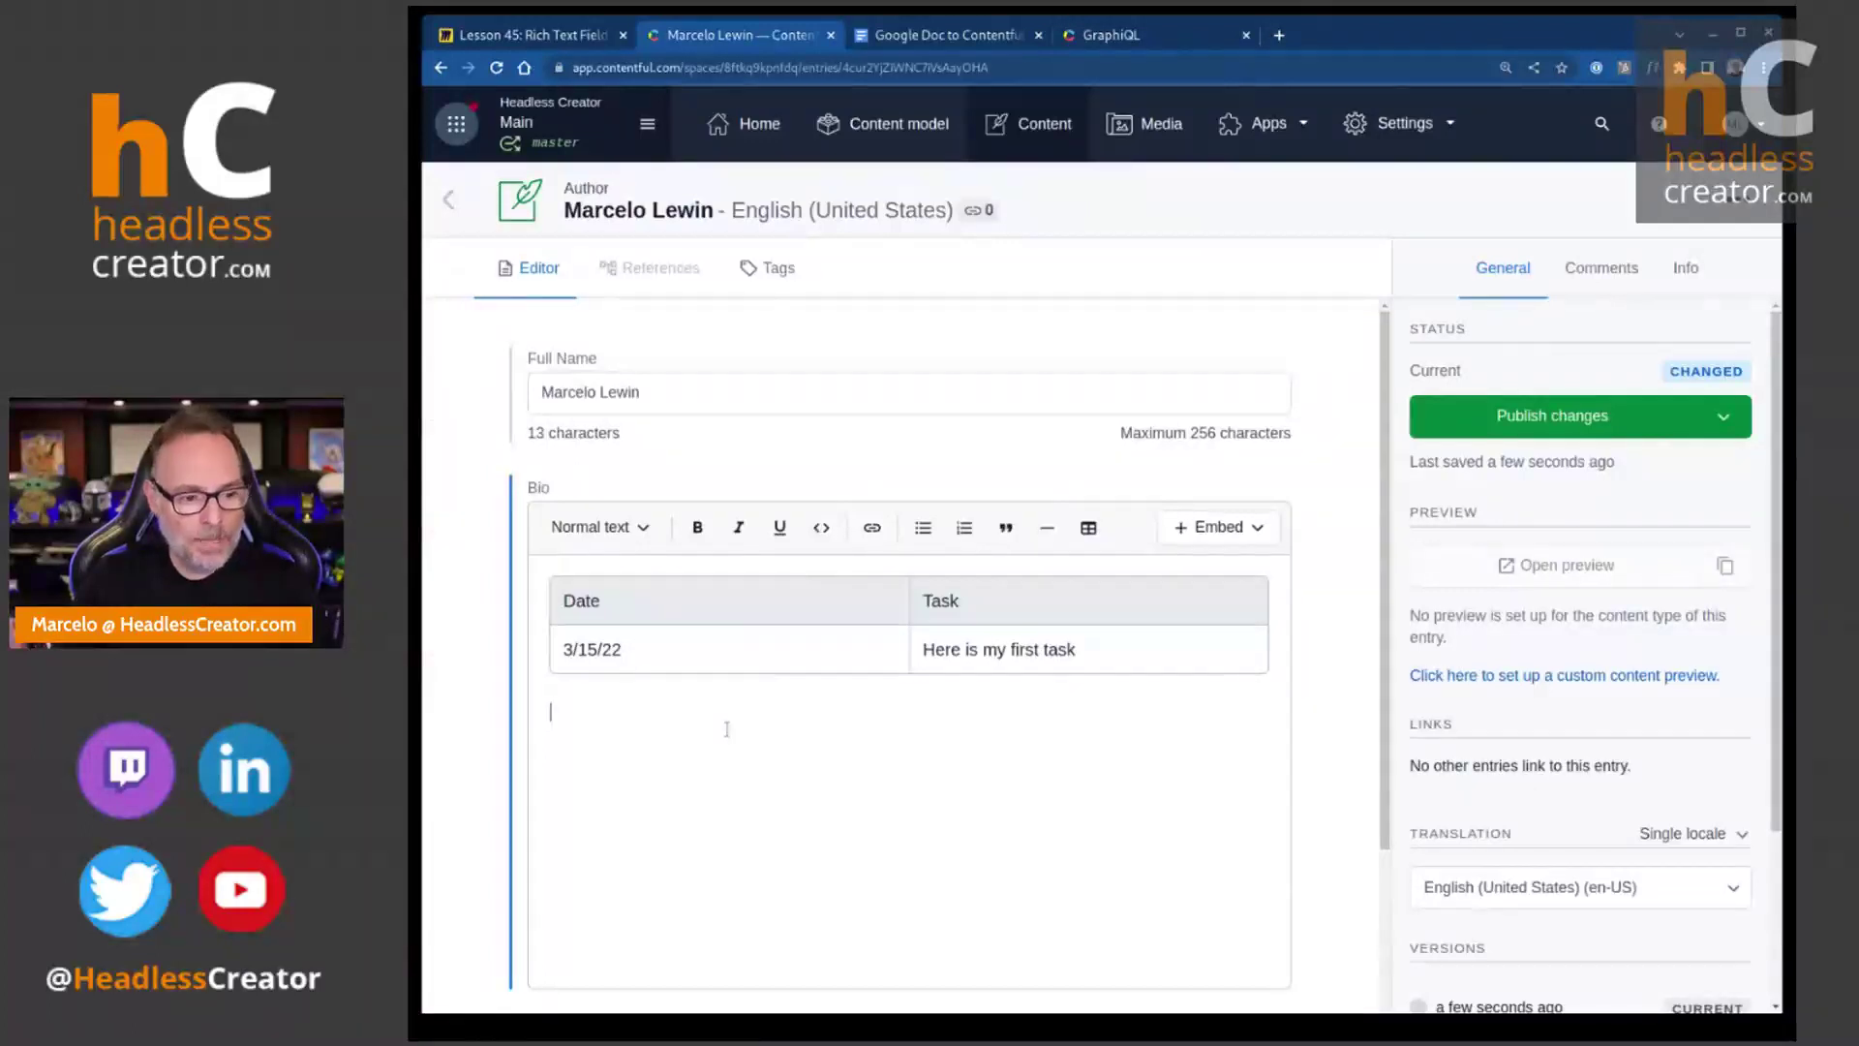
pyautogui.hotkey('ctrl', 'v')
pyautogui.scroll(6, 940, 691)
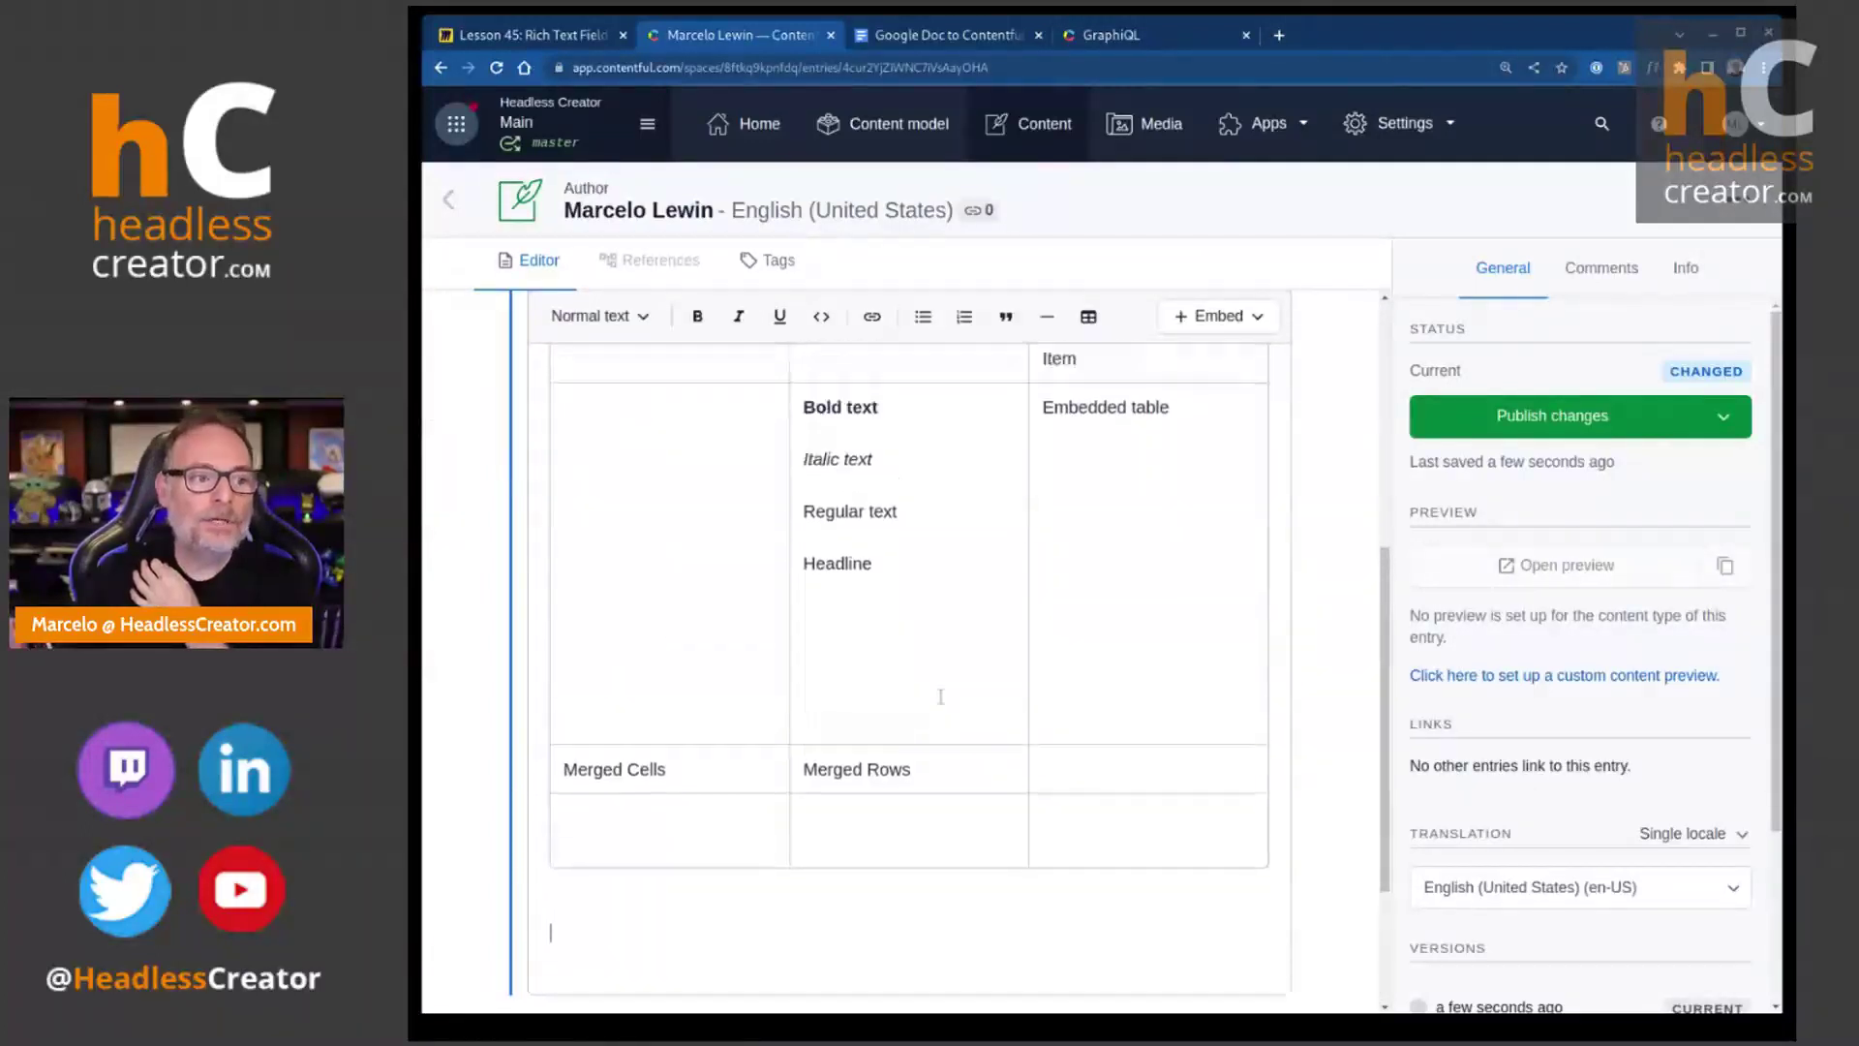
pyautogui.scroll(-1, 940, 691)
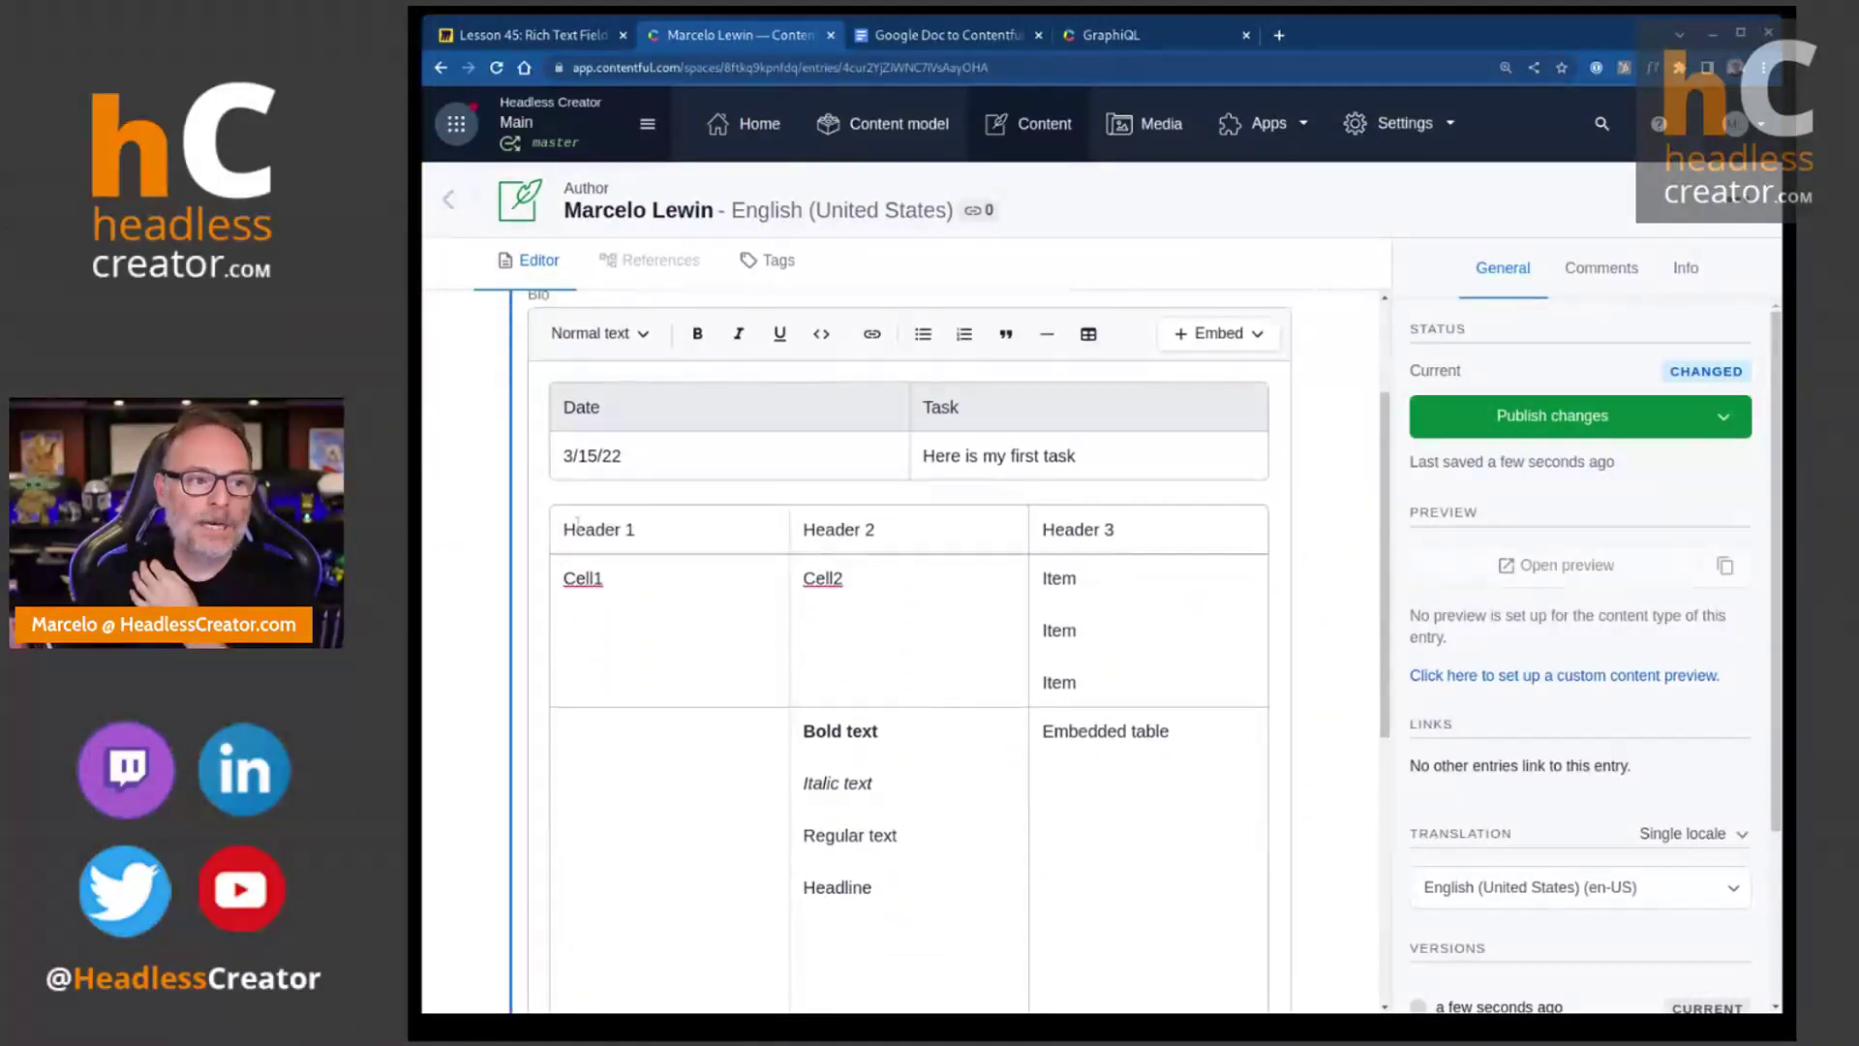
# - Enable the table header on the pasted table's first row containing Header 1, Header 2 and Header 3
pyautogui.moveTo(563, 529); pyautogui.dragTo(909, 529)
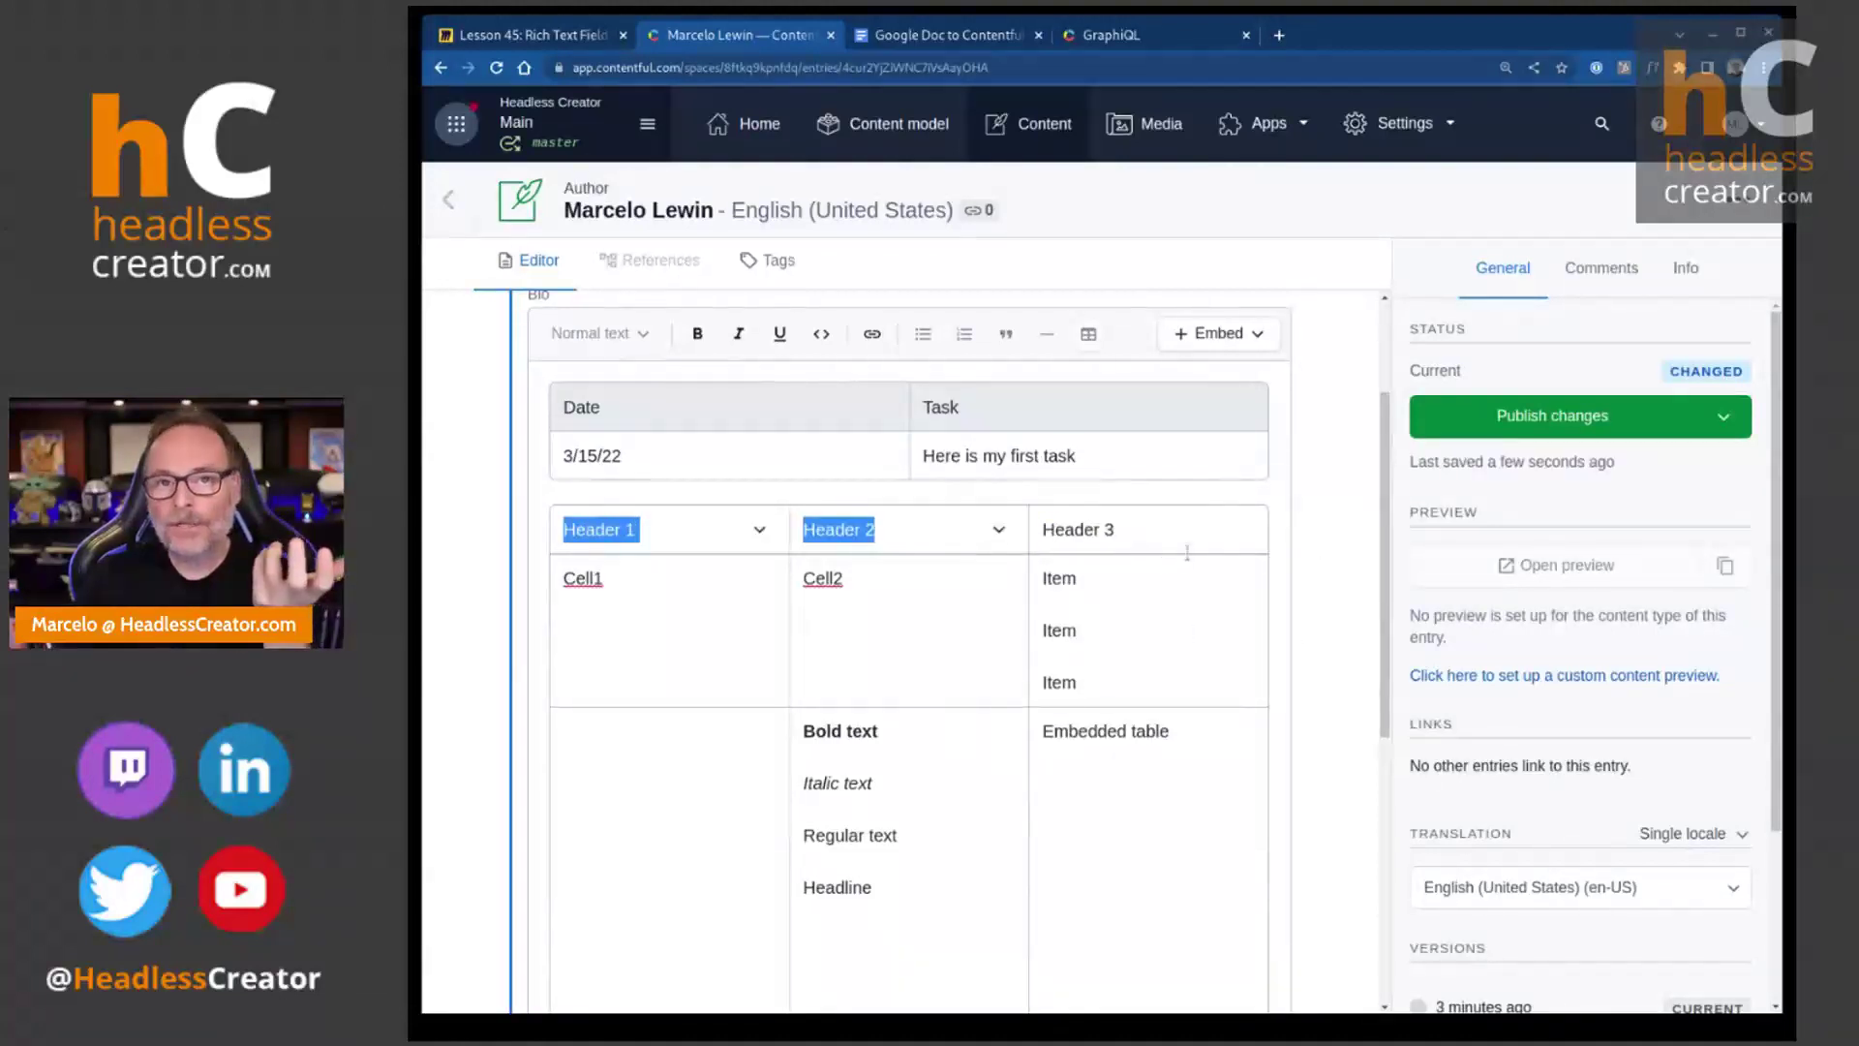
pyautogui.click(1248, 539)
pyautogui.click(1238, 533)
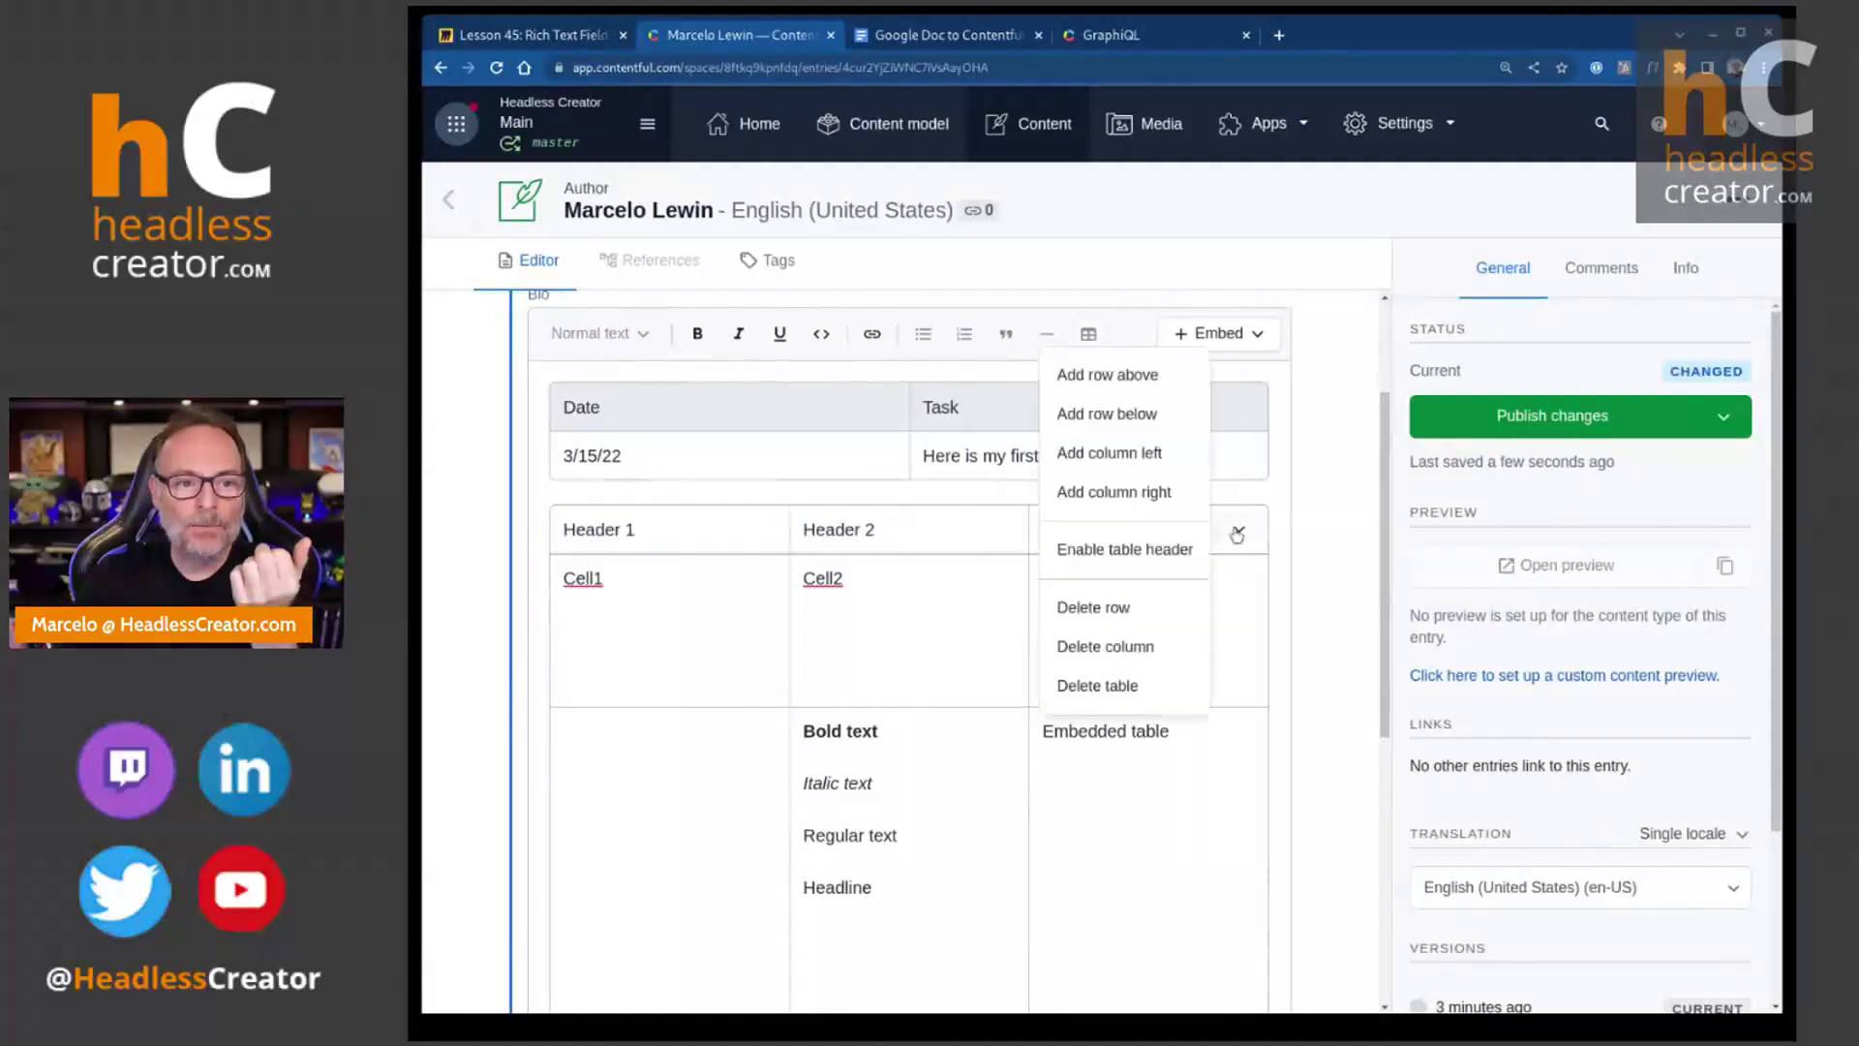
pyautogui.click(1177, 554)
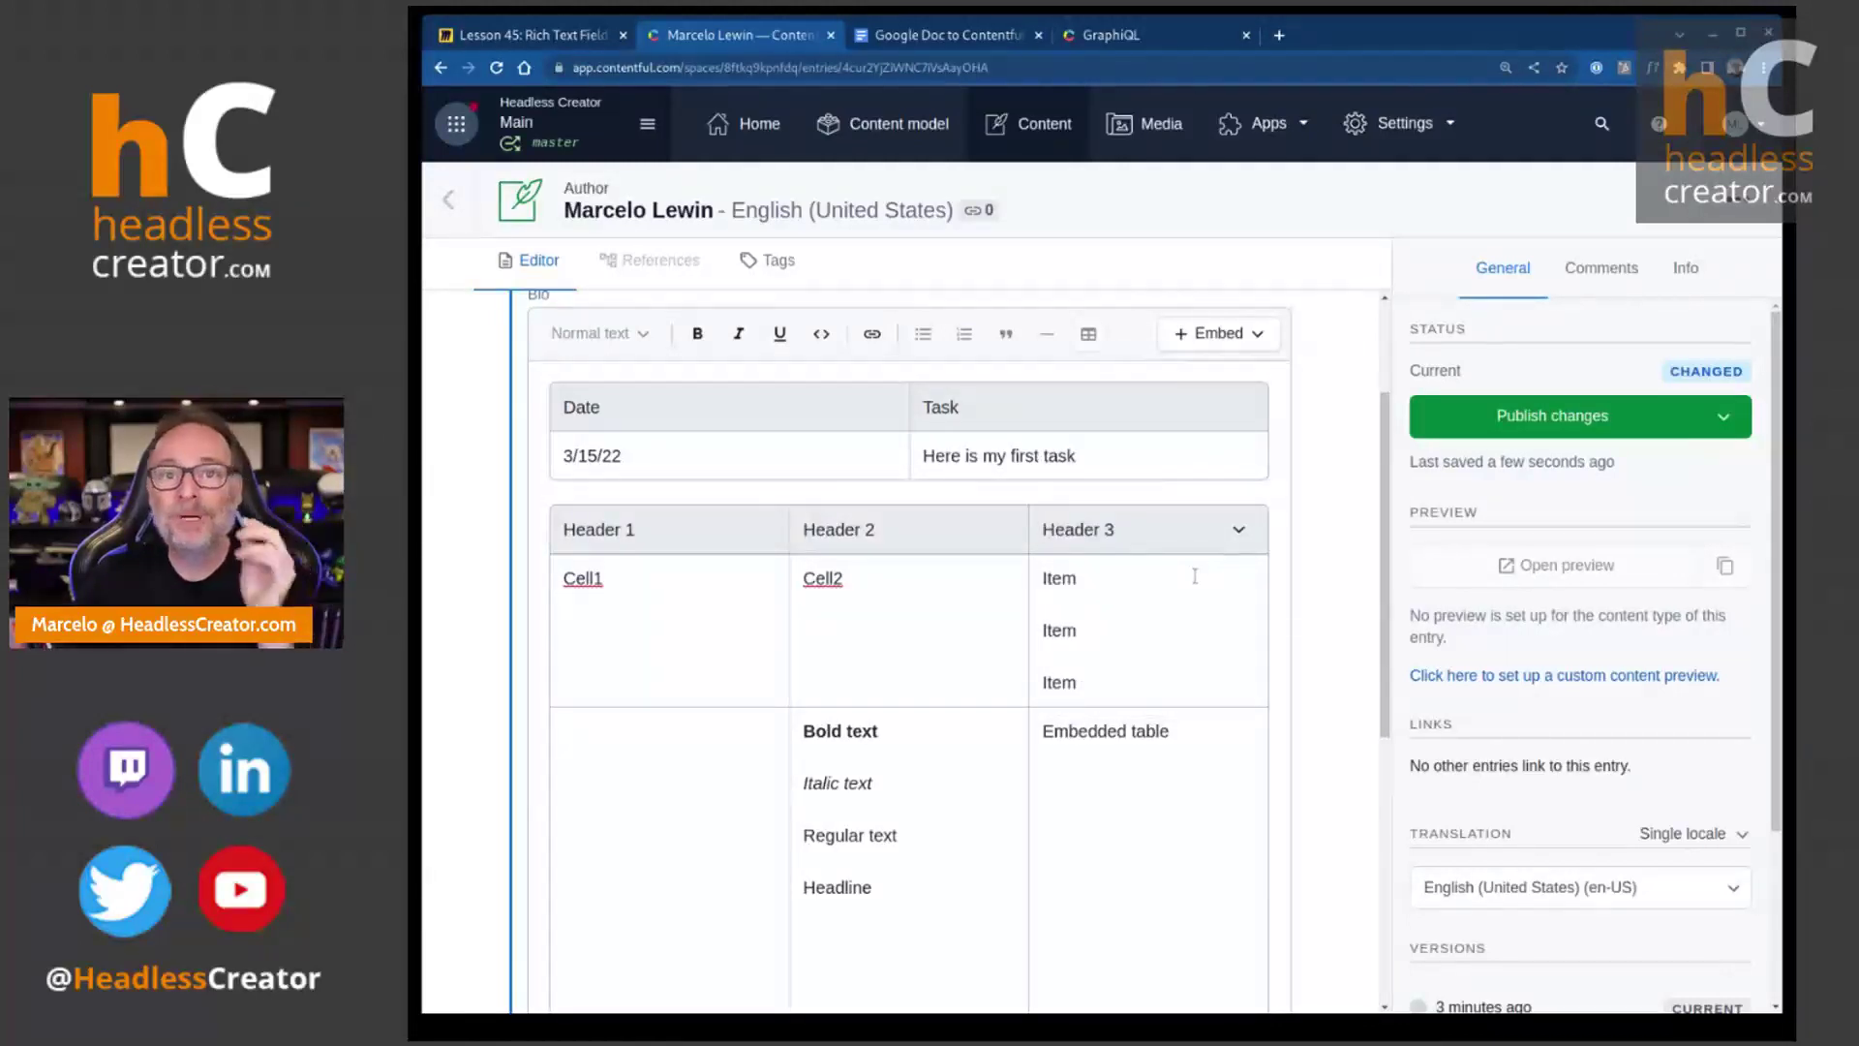